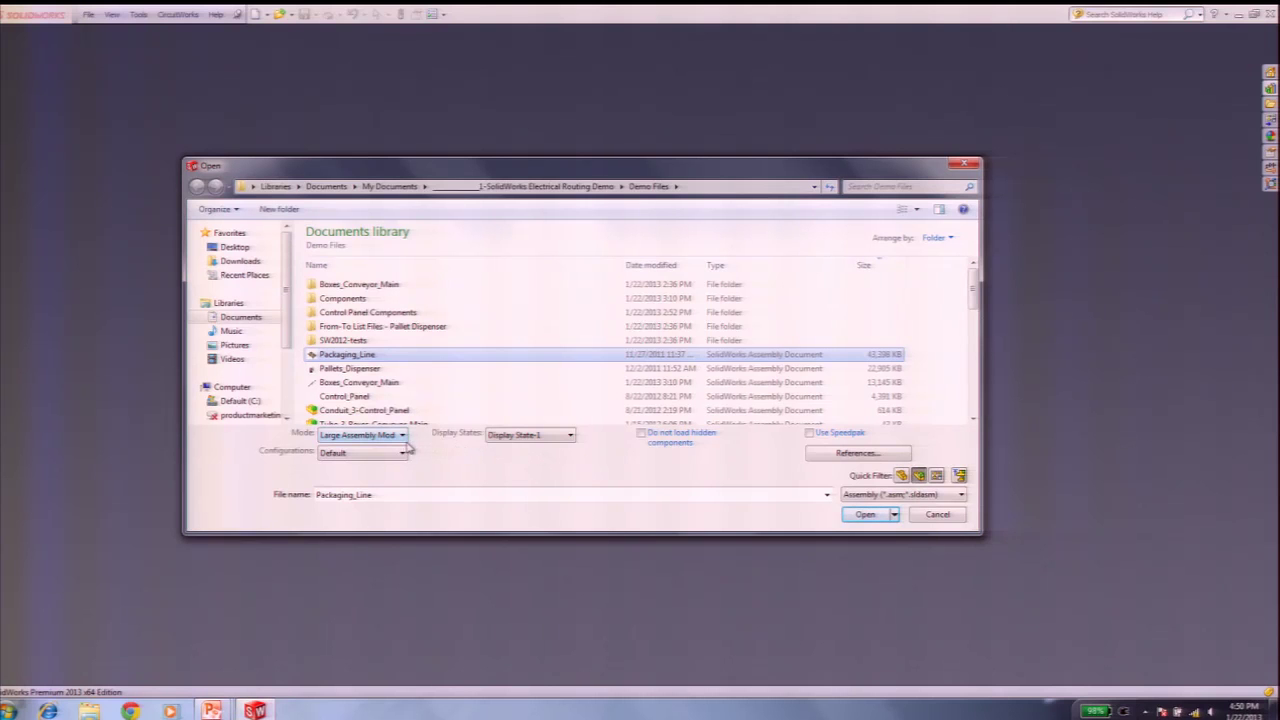
Step: Open the Packaging_Line assembly in Large Design Review mode and suppress that mode's introductory notice for future openings
left_click(404, 436)
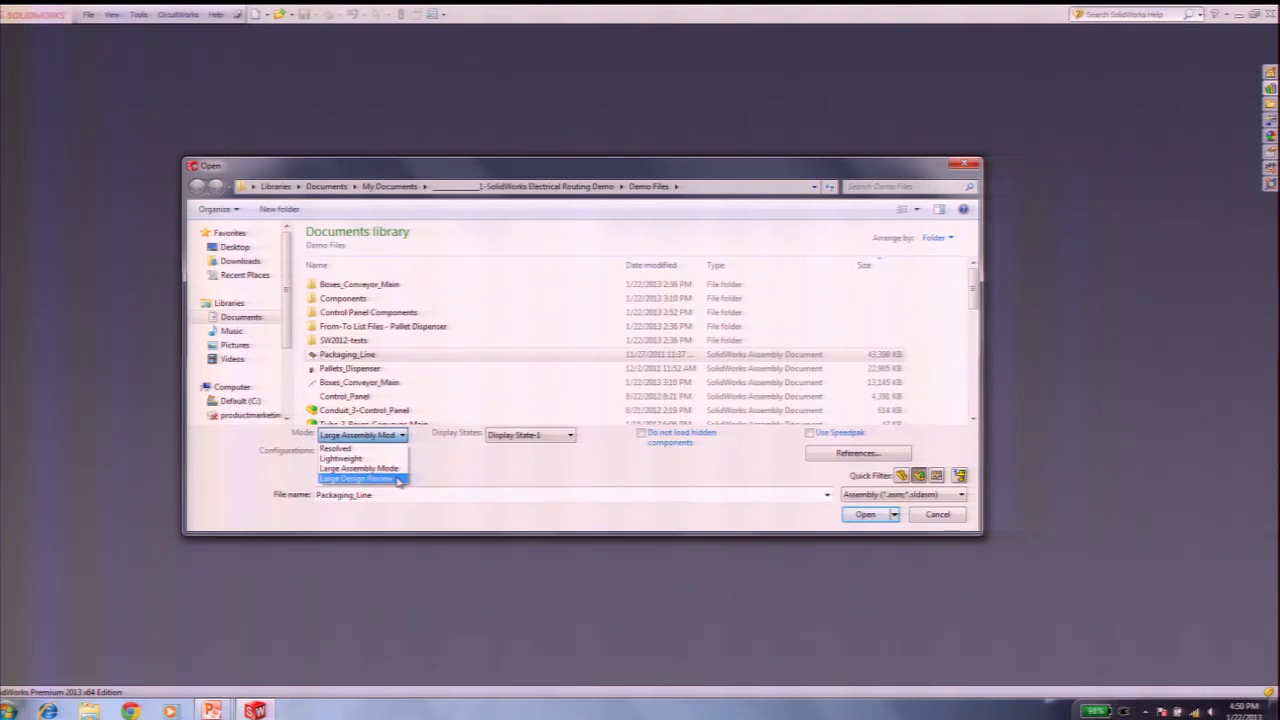
left_click(396, 479)
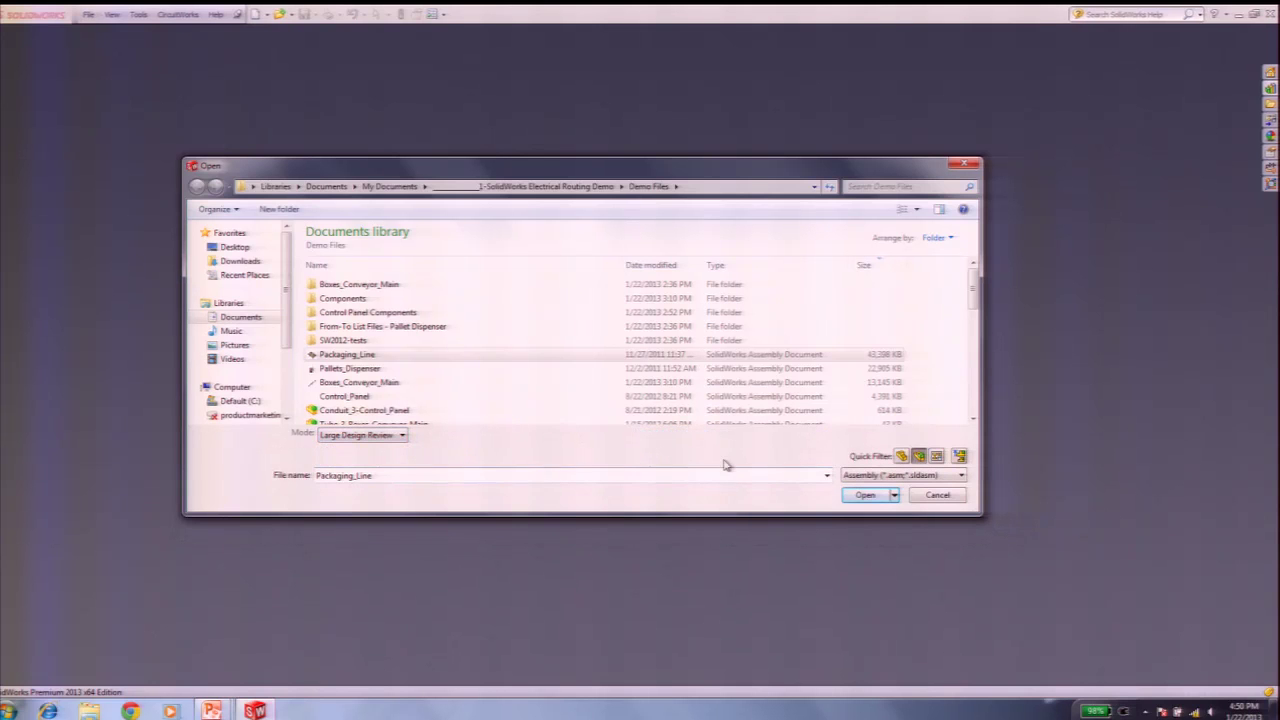
left_click(866, 496)
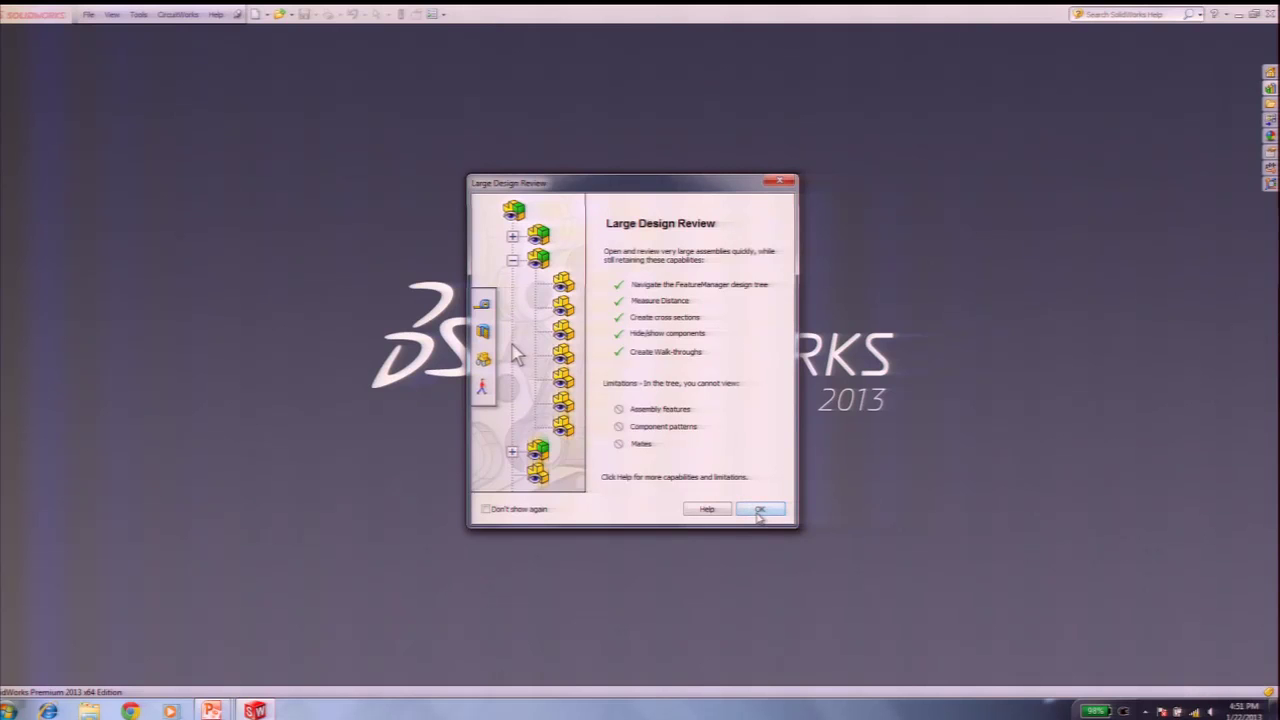
left_click(487, 510)
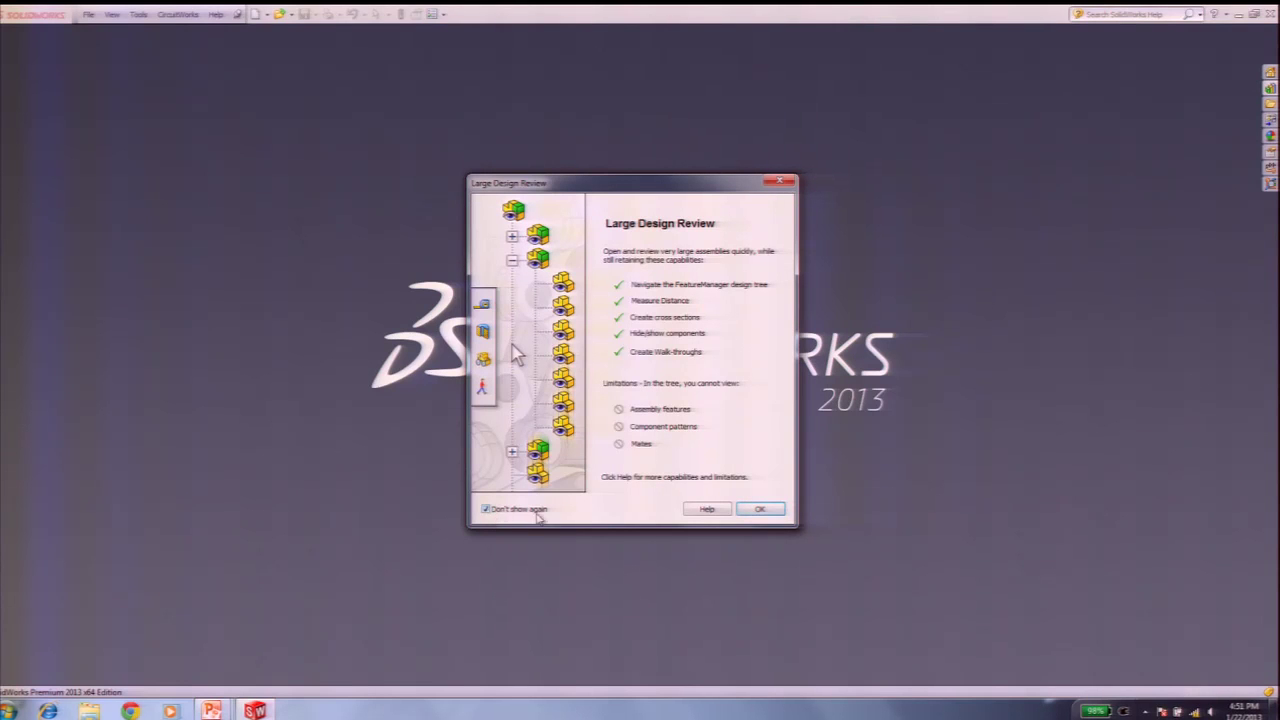
left_click(761, 510)
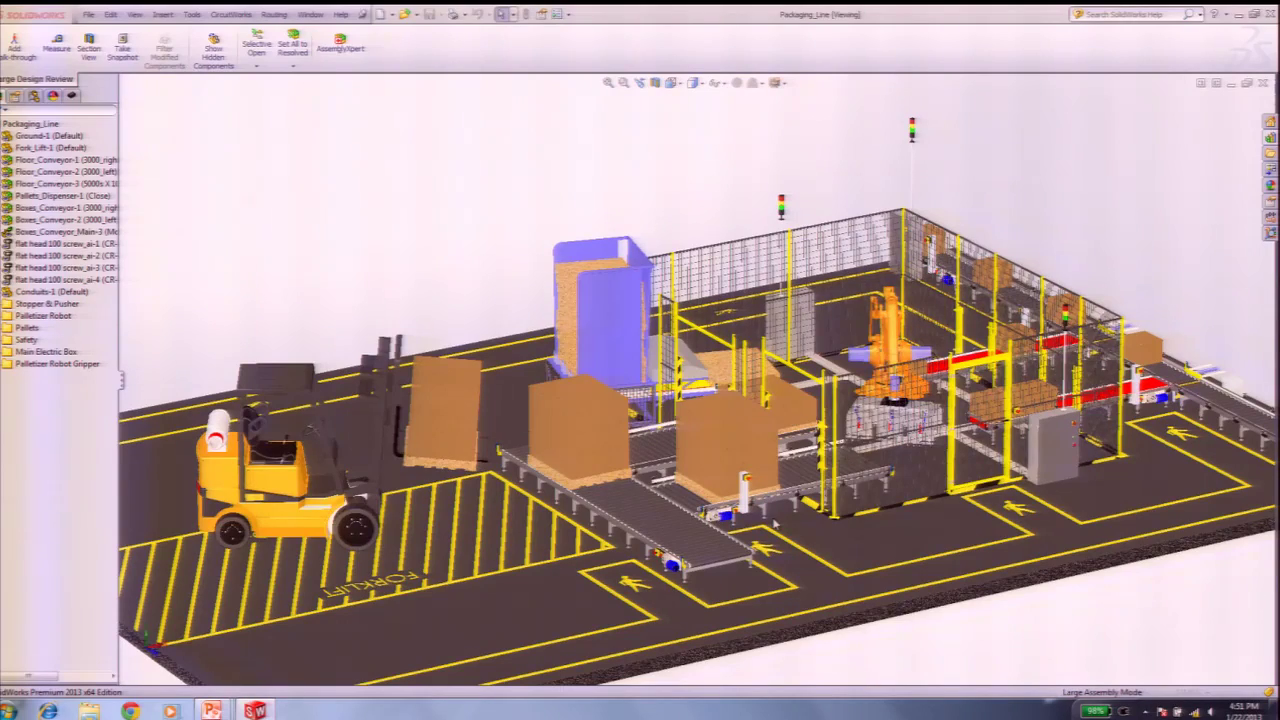
Step: Examine the whole packaging line assembly from several angles and distances, including the forklift, conveyors and fenced robot cell
middle_click_drag(384, 281, 460, 317)
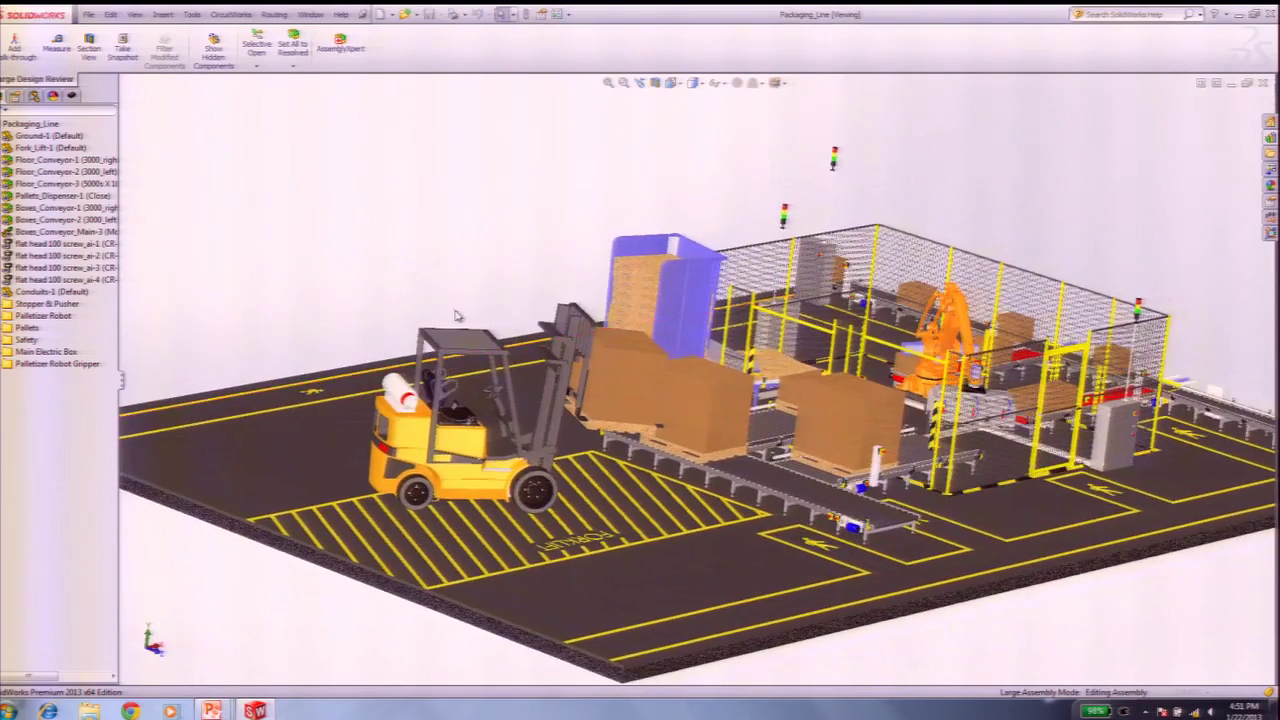
right_click(728, 562)
left_click(692, 562)
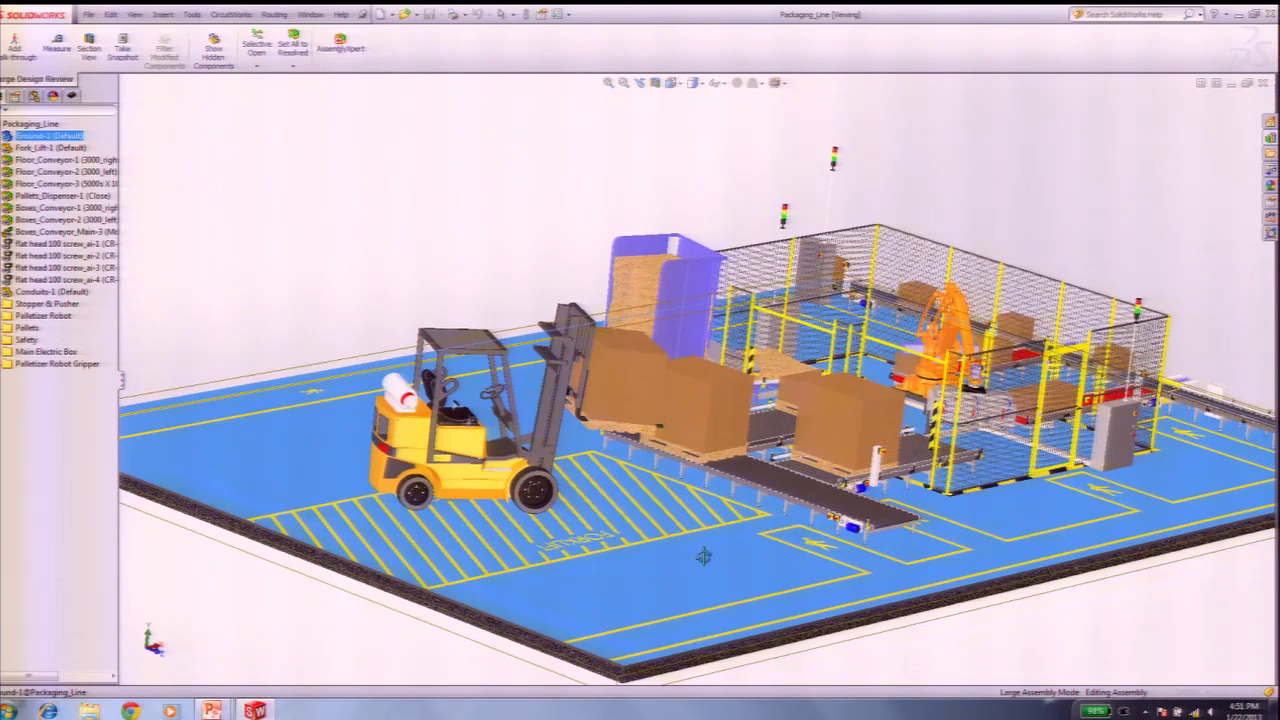
key("Escape")
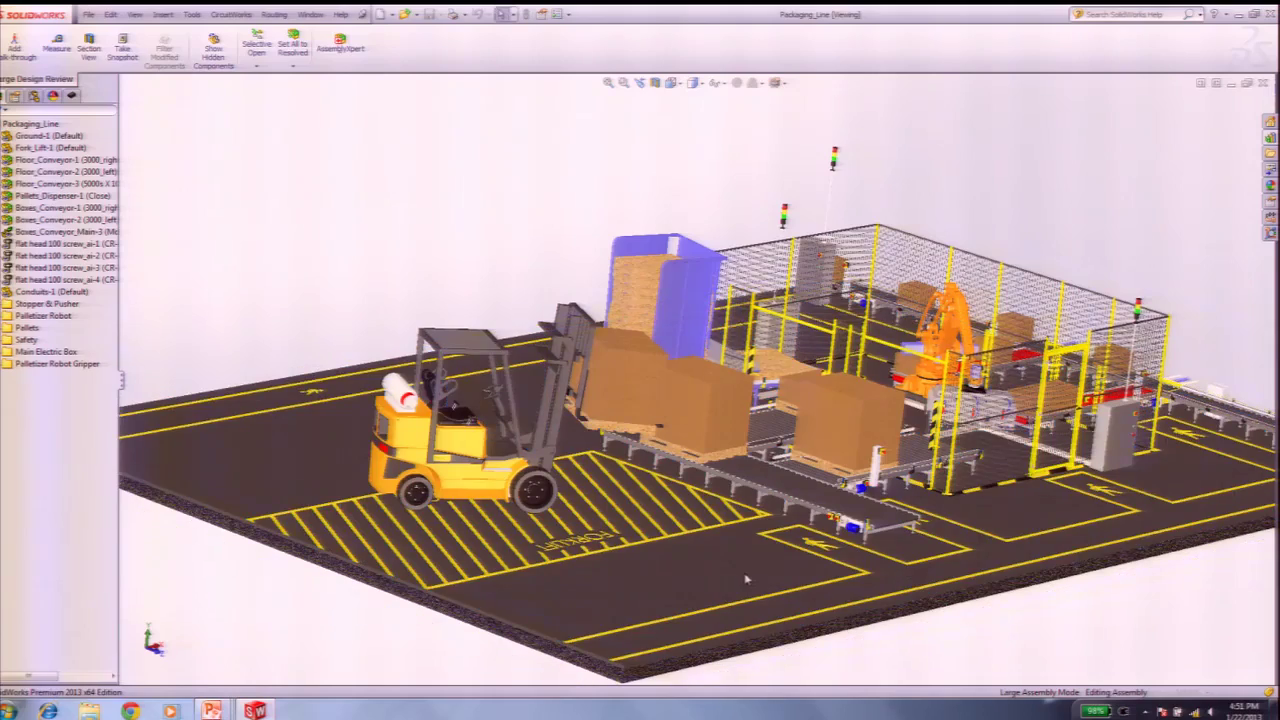
mouse_move(747, 580)
middle_mouse_down()
mouse_move(715, 568)
mouse_move(740, 568)
middle_mouse_up()
scroll(922, 574, "up", 2)
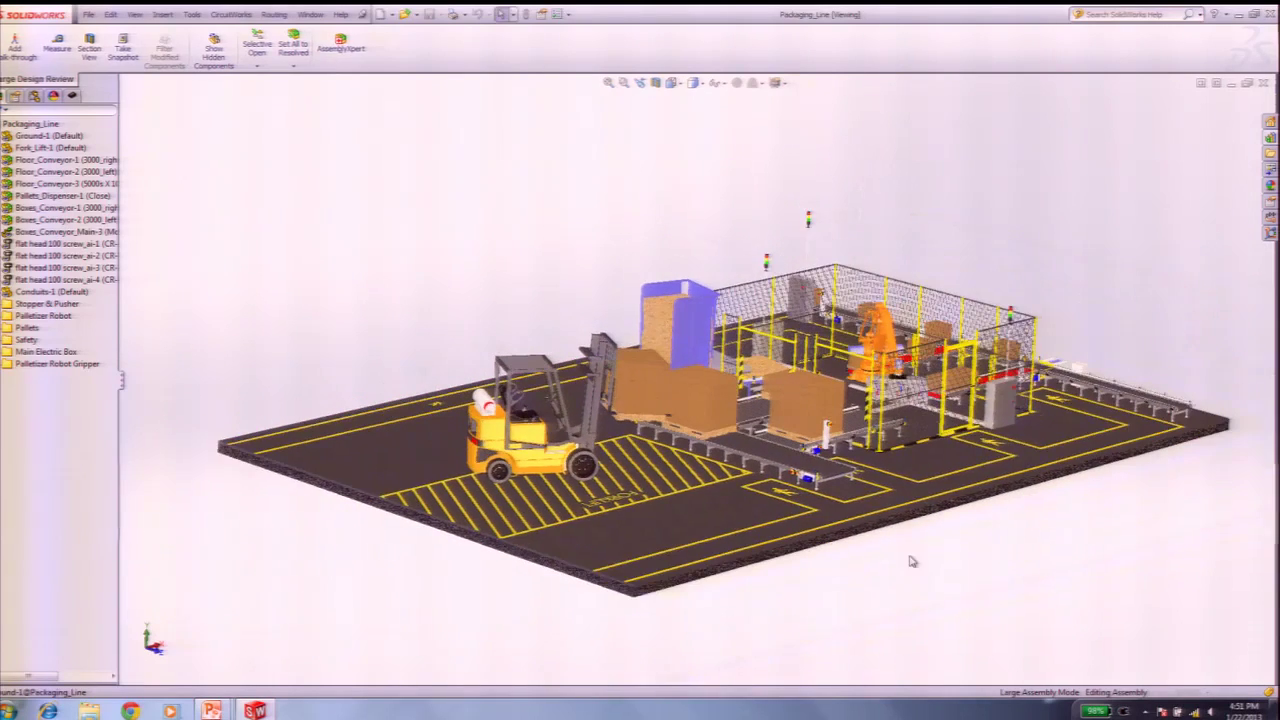
scroll(897, 525, "down", 2)
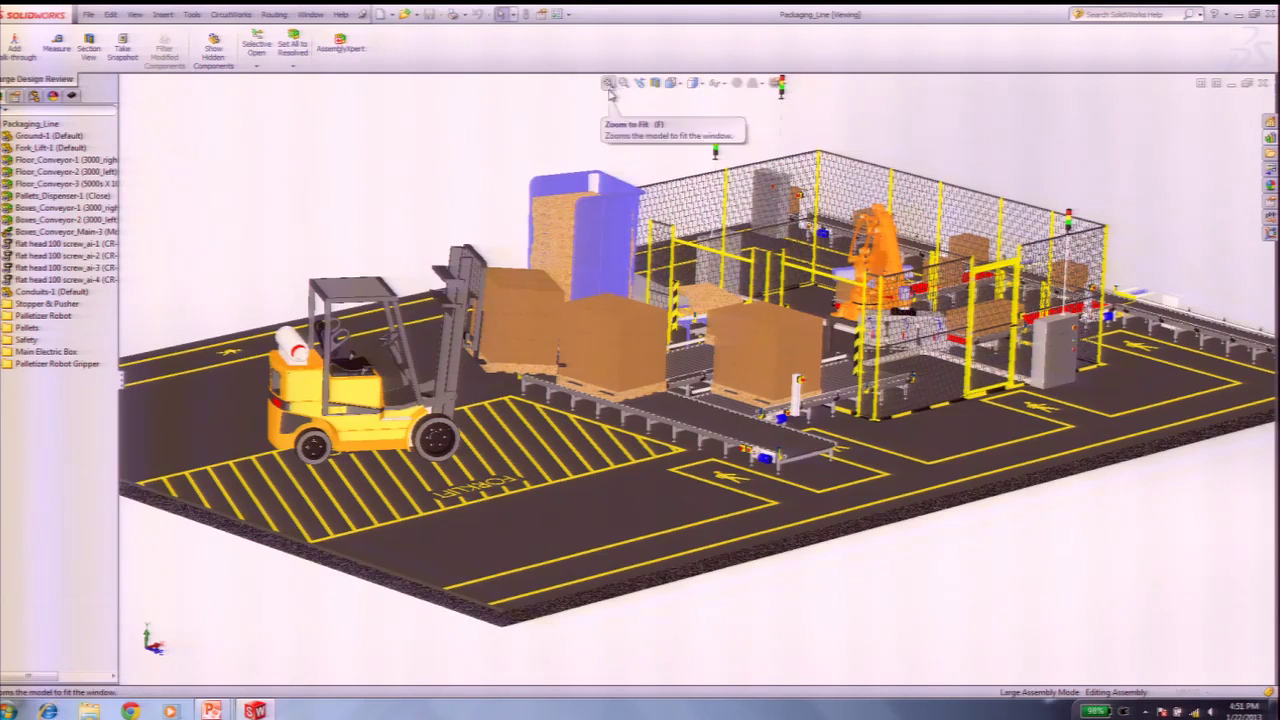
scroll(635, 111, "up", 4)
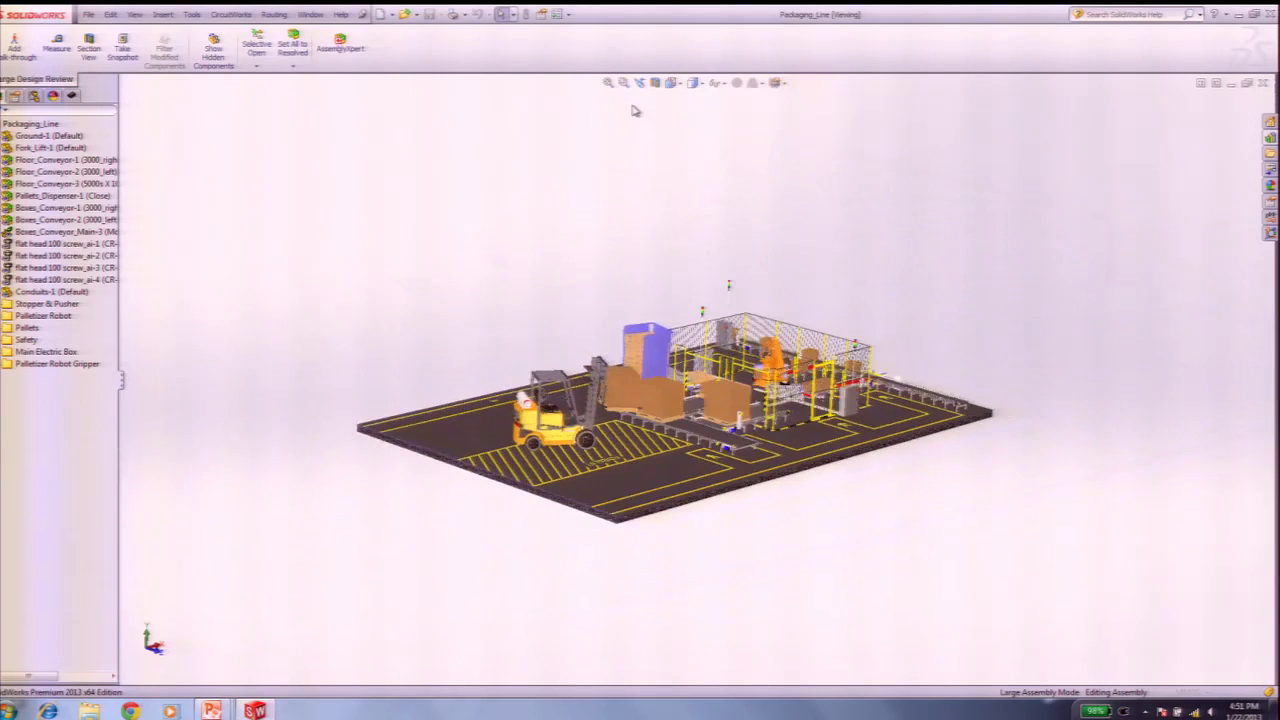
scroll(660, 452, "down", 2)
scroll(795, 596, "down", 3)
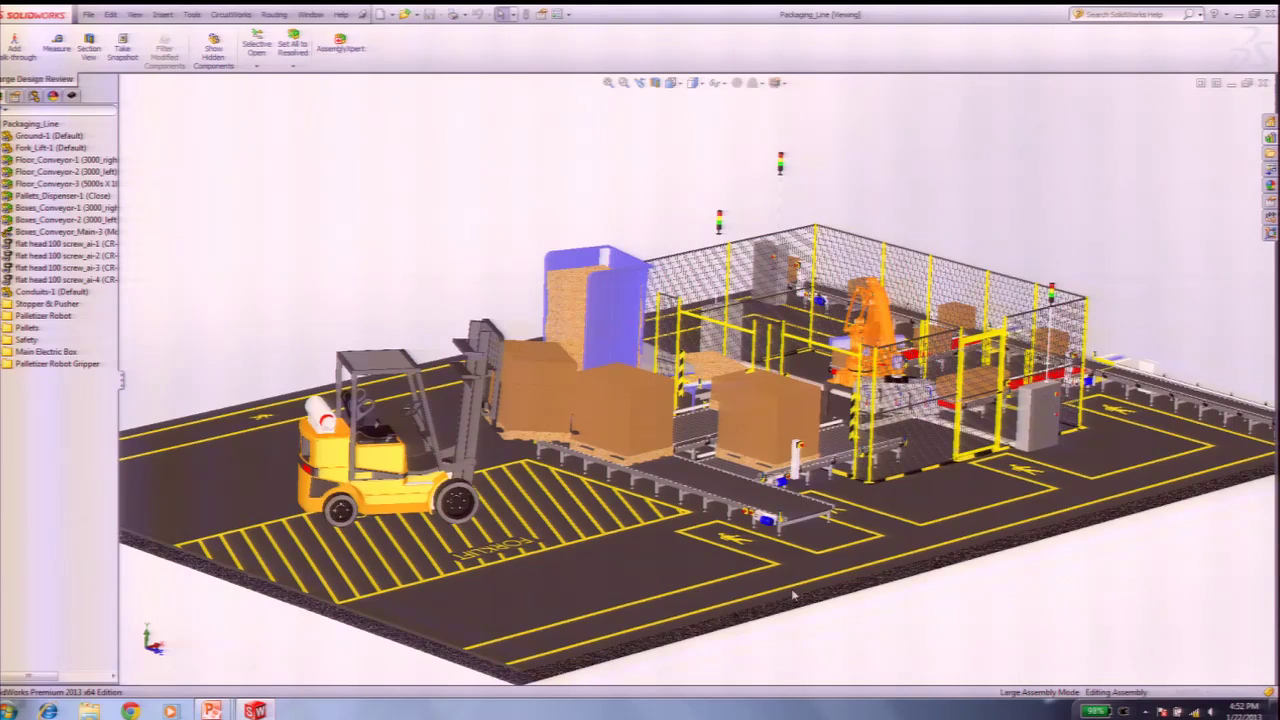
Step: Use the view selector cube to look at the packaging line from different orientations, ending with the Front view
key("space")
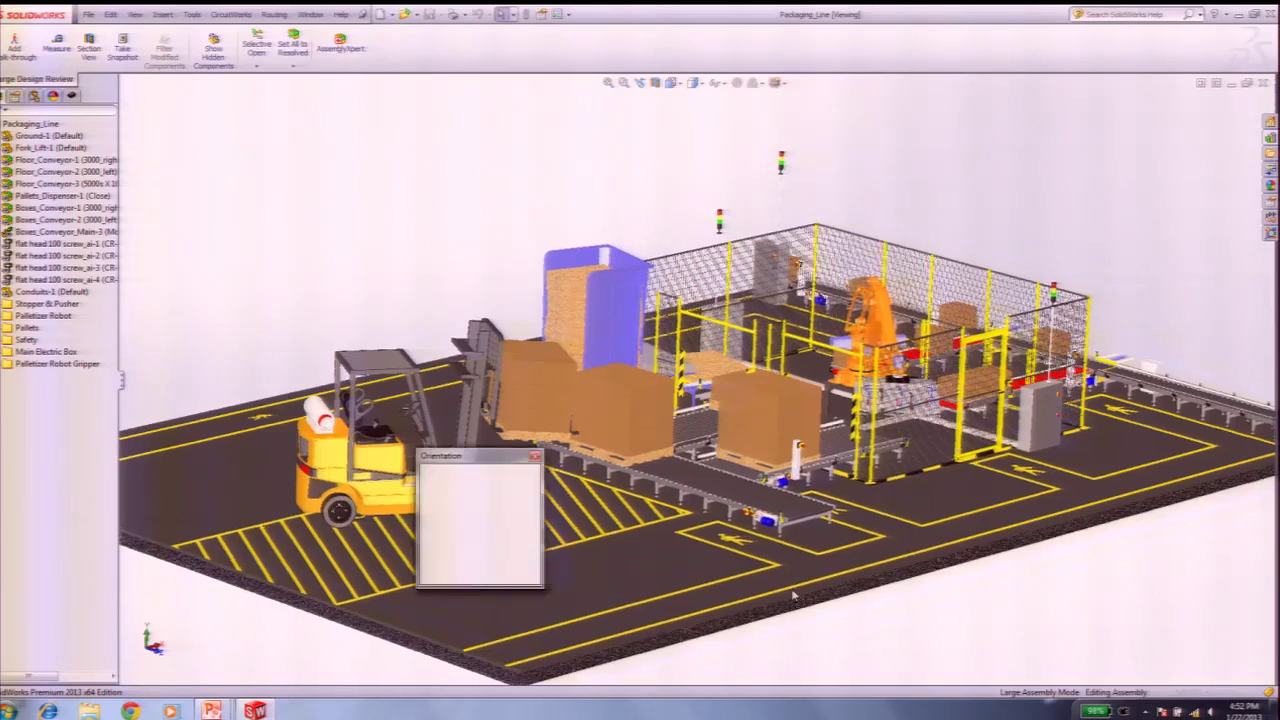
left_click(796, 458)
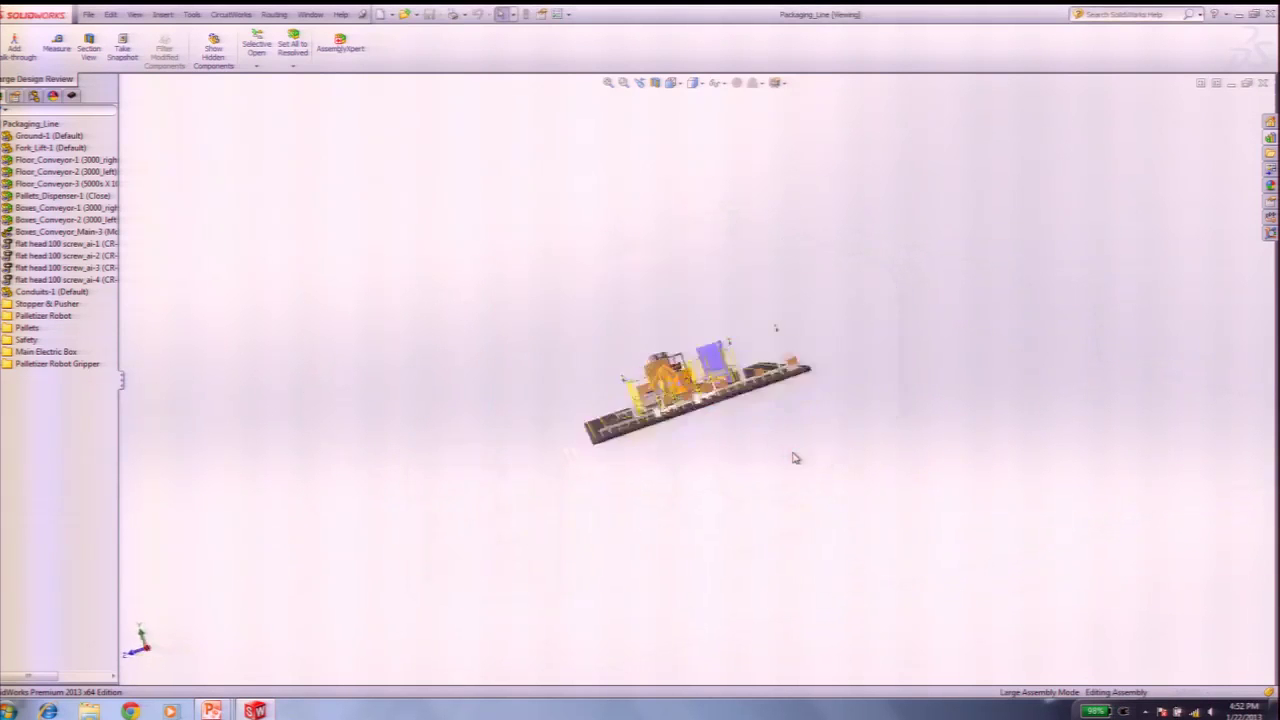
key("space")
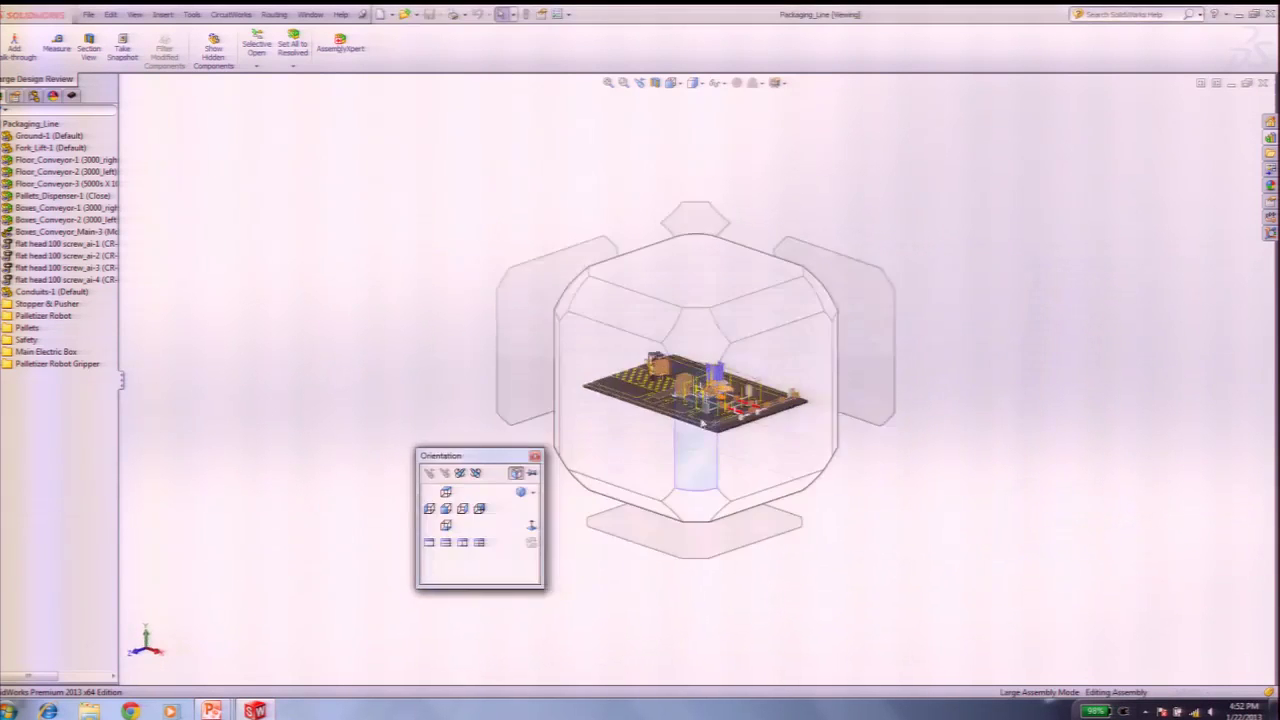
left_click(588, 413)
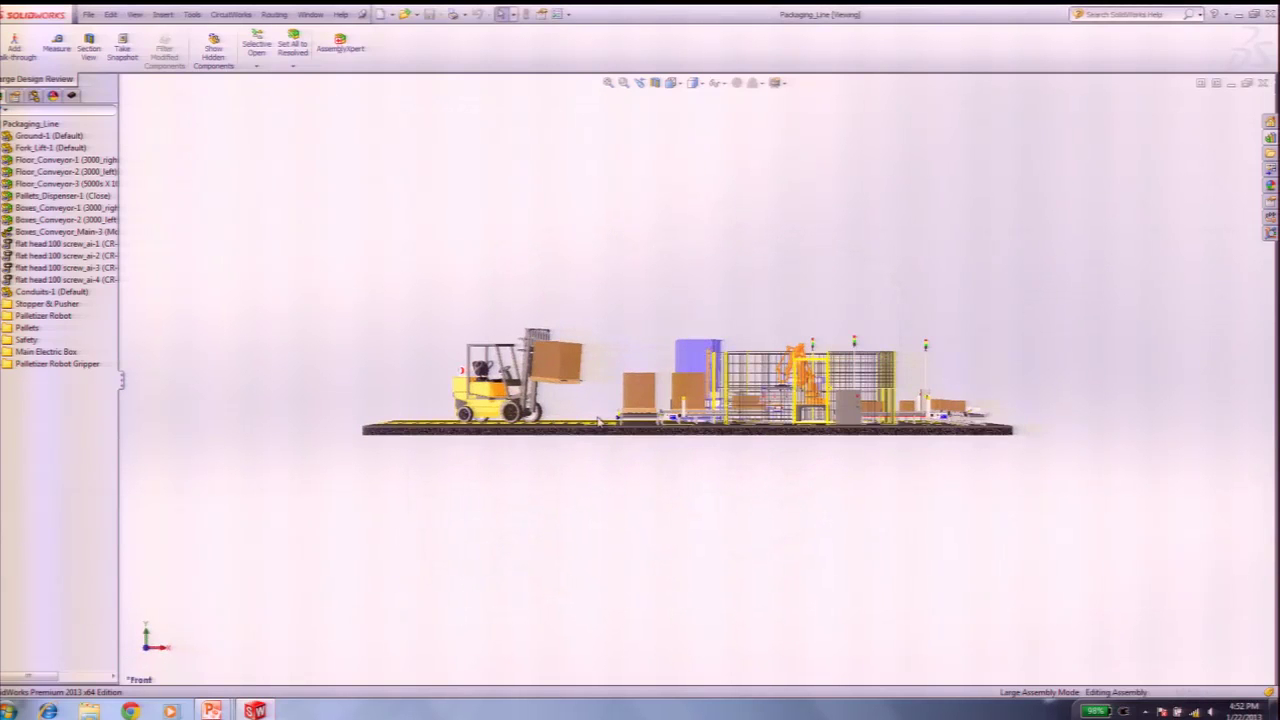
Step: Filter the design tree by "cabinet" to isolate the electrical cabinets and inspect them in the model
middle_click_drag(594, 480, 697, 546)
scroll(711, 482, "down", 4)
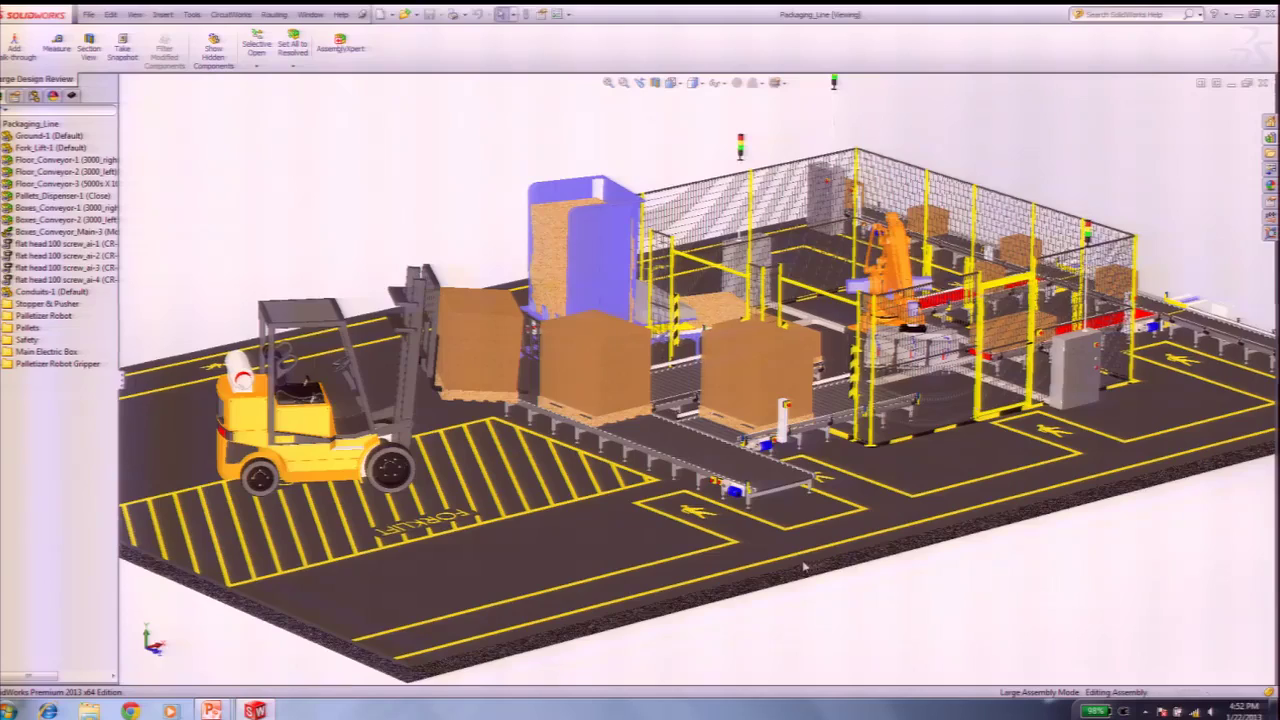
mouse_move(715, 572)
middle_mouse_down()
mouse_move(733, 566)
mouse_move(720, 564)
middle_mouse_up()
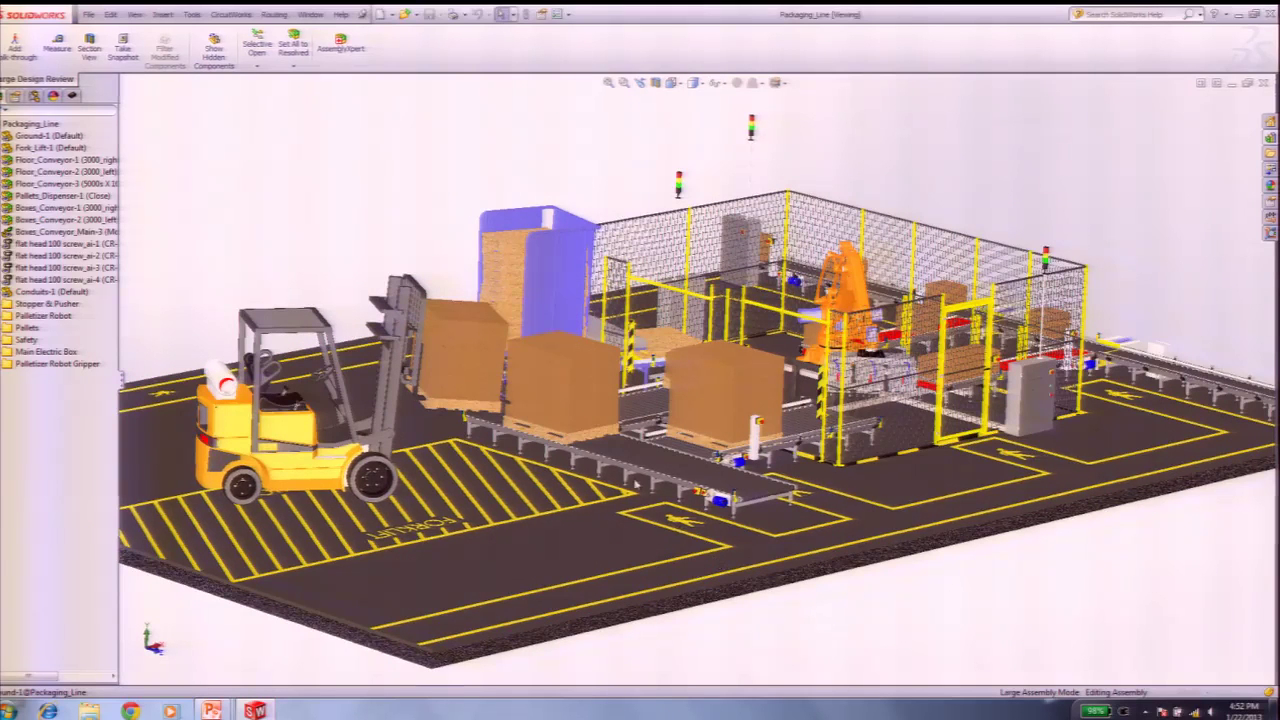
left_click(14, 110)
type("cabinet")
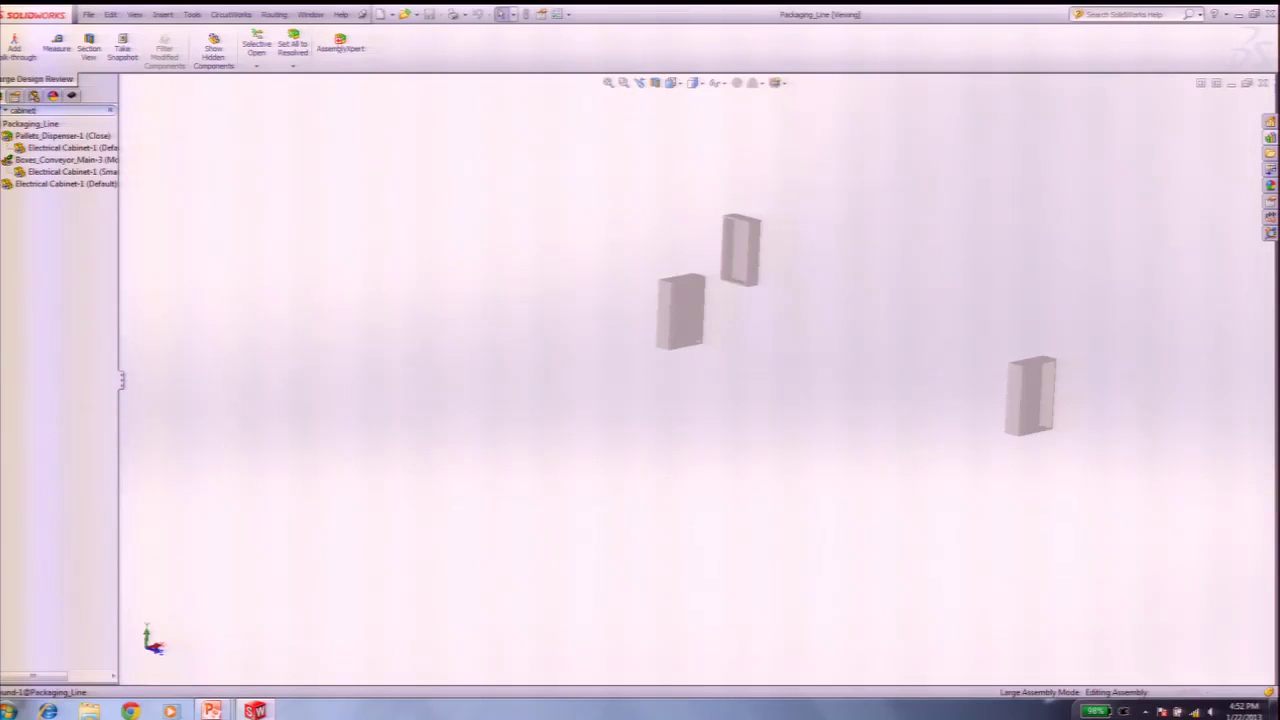
type("s")
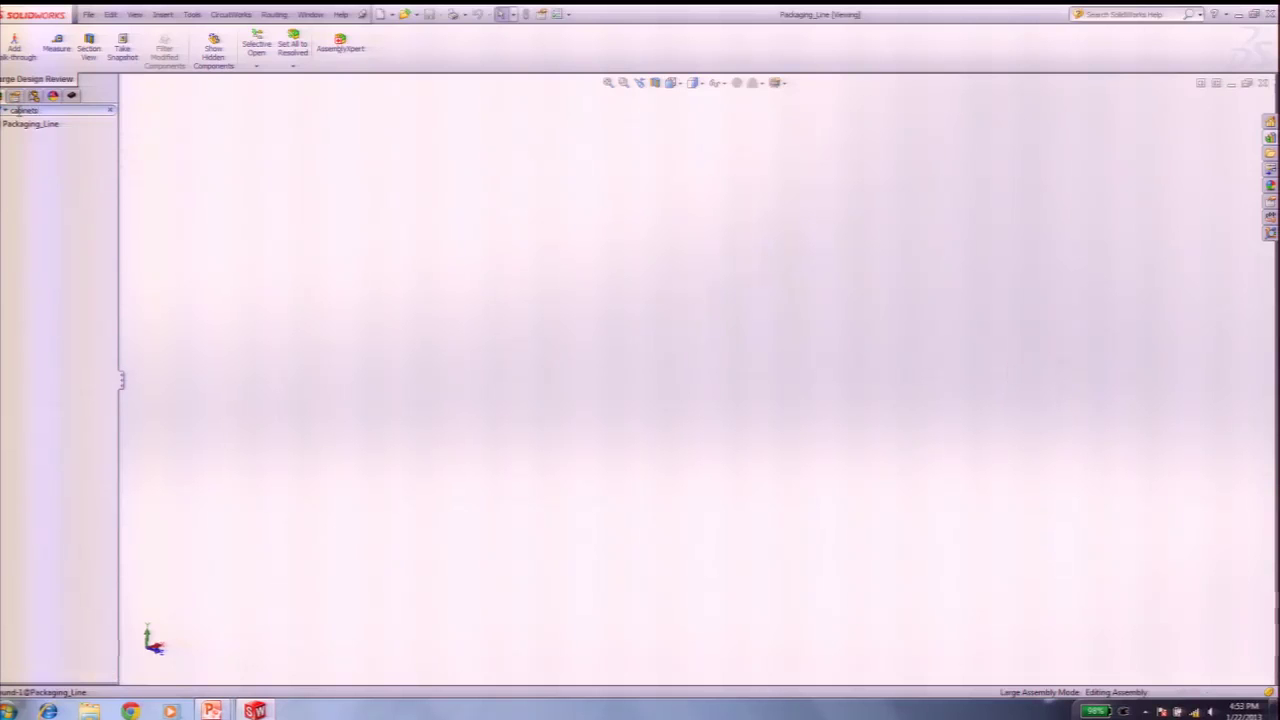
key("BackSpace")
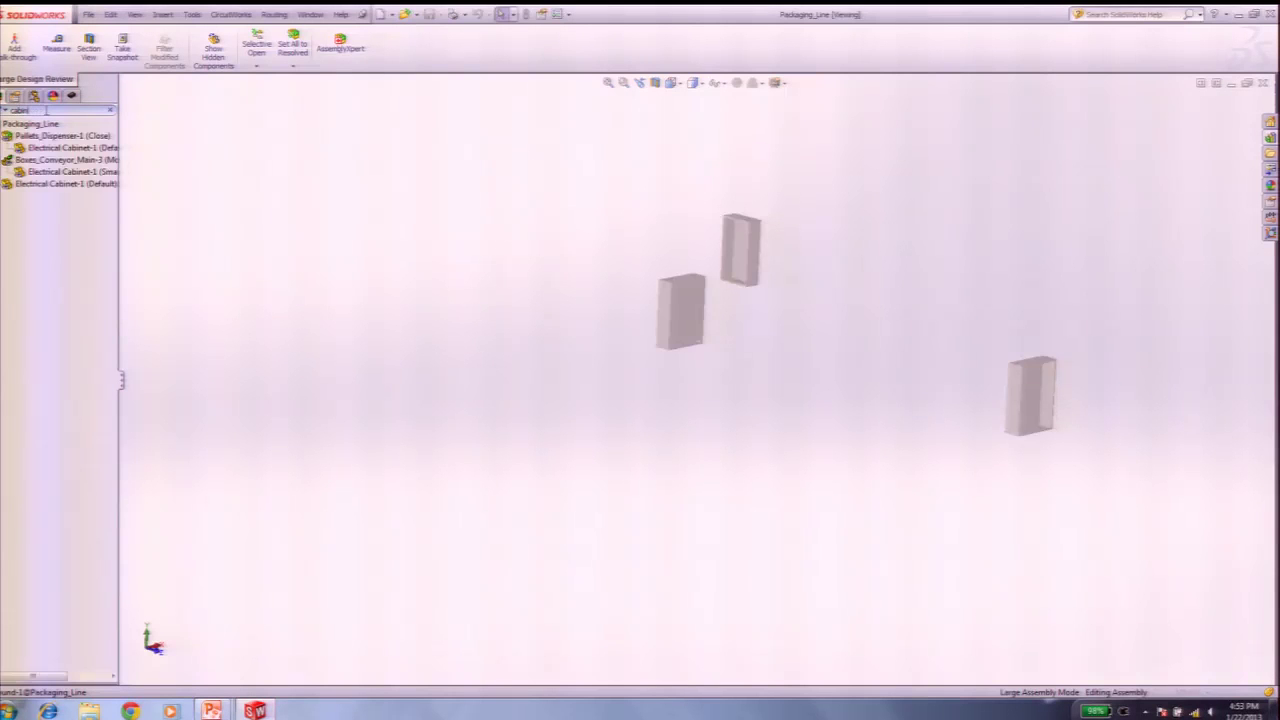
scroll(908, 363, "down", 1)
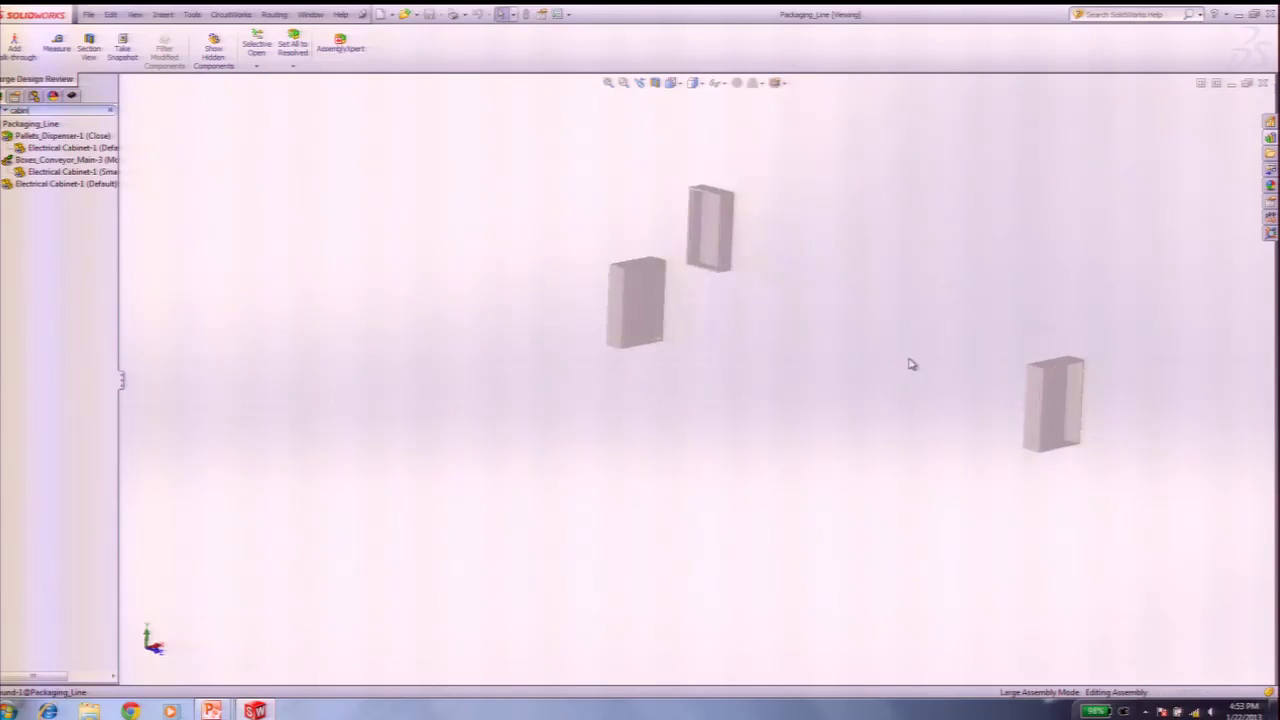
scroll(920, 365, "down", 2)
scroll(930, 367, "up", 2)
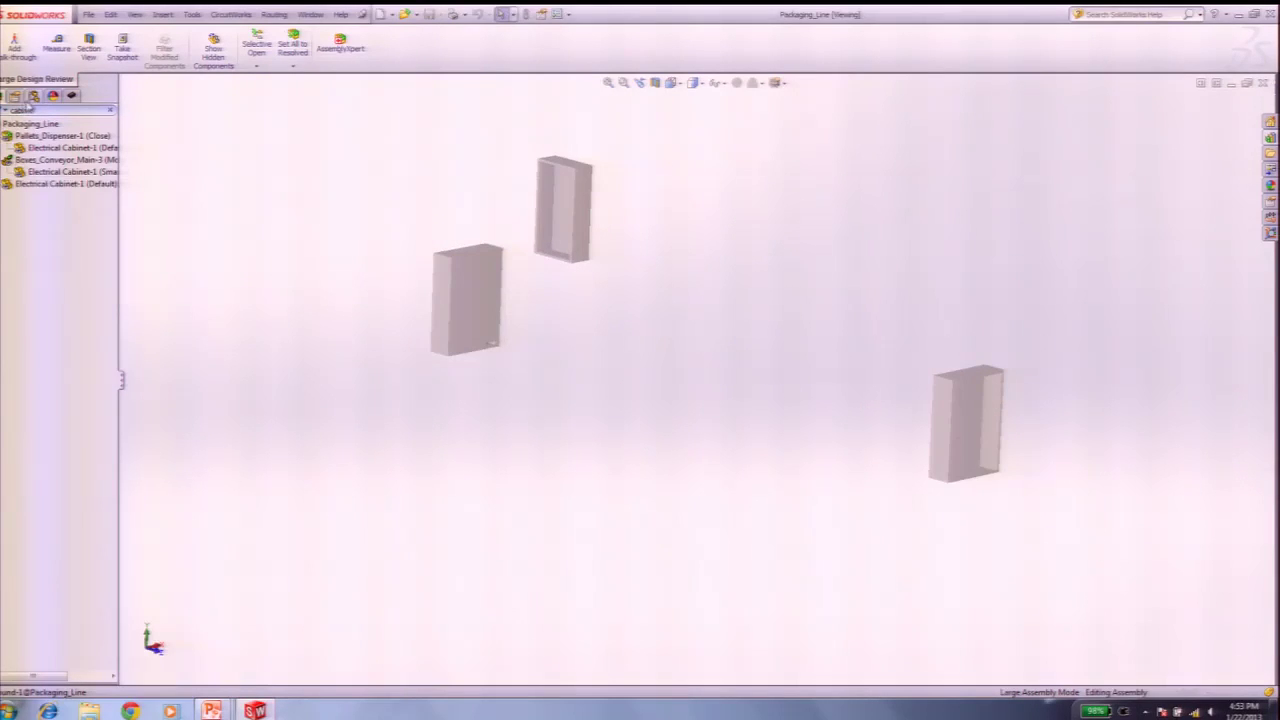
Step: Filter the design tree by "convey" to find the conveyors, and clear the filter to show the full assembly again
double_click(33, 110)
type("con")
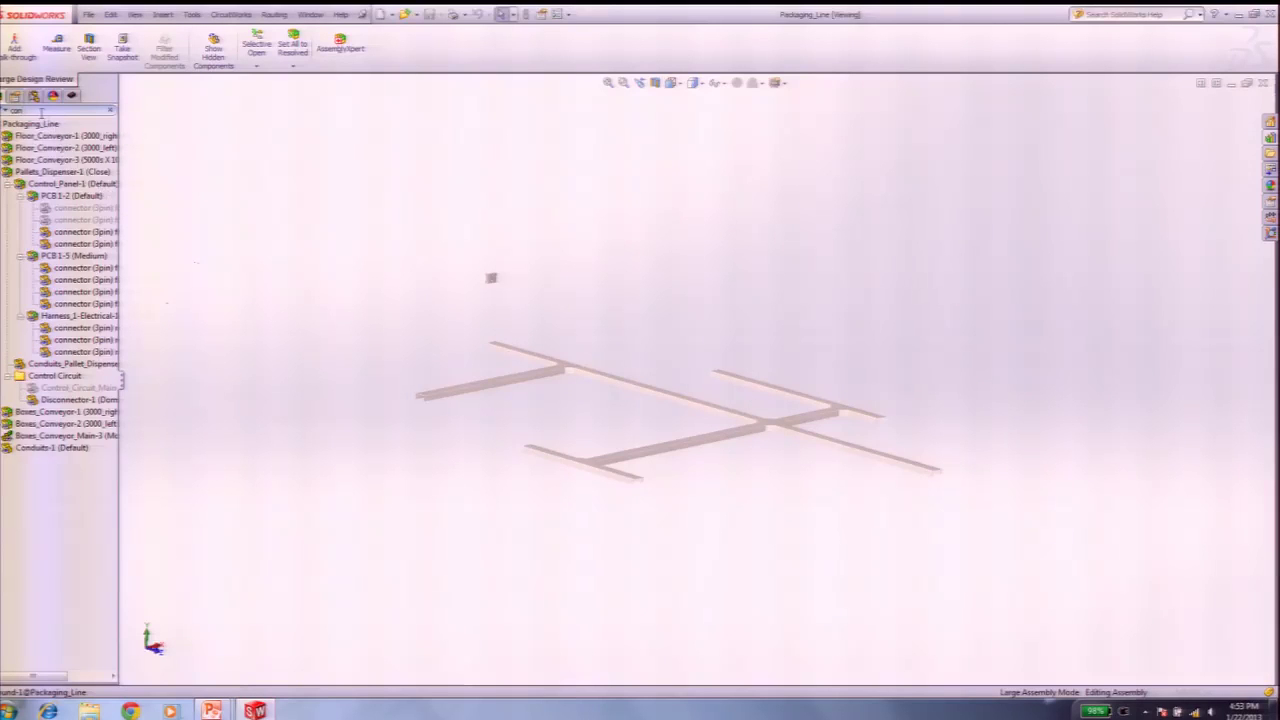
type("vey")
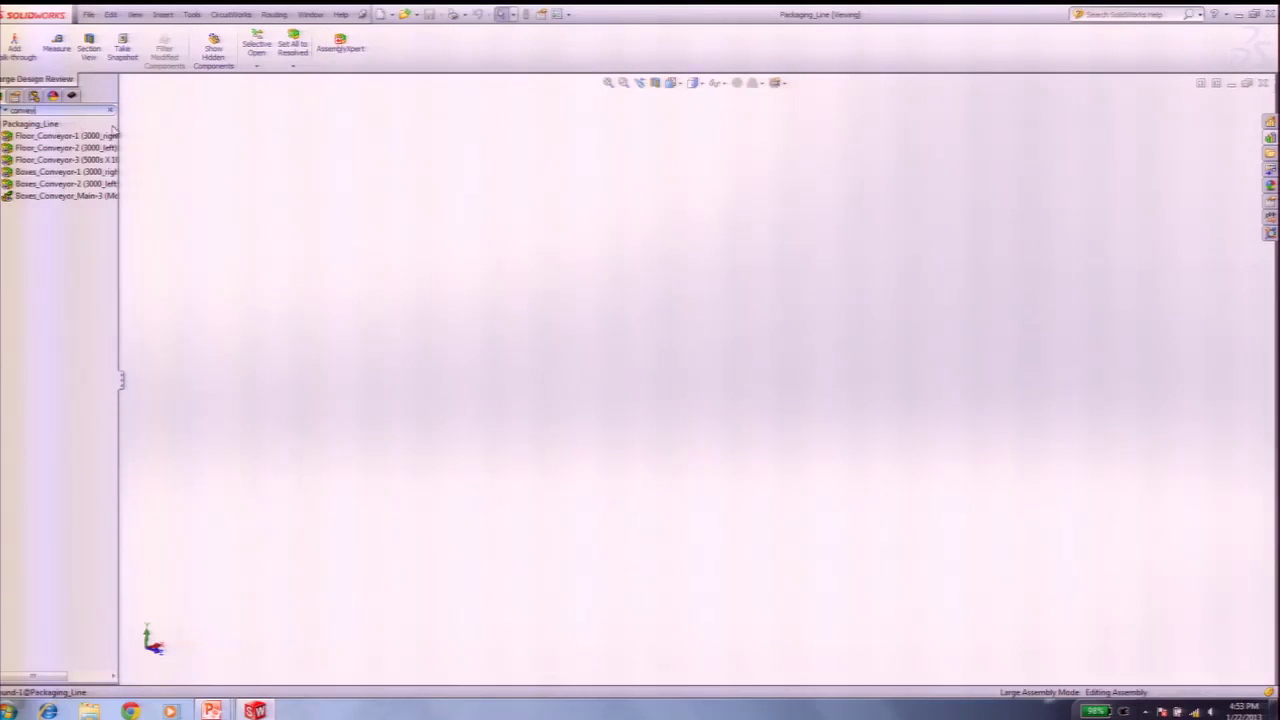
left_click_drag(37, 111, 5, 113)
key("BackSpace")
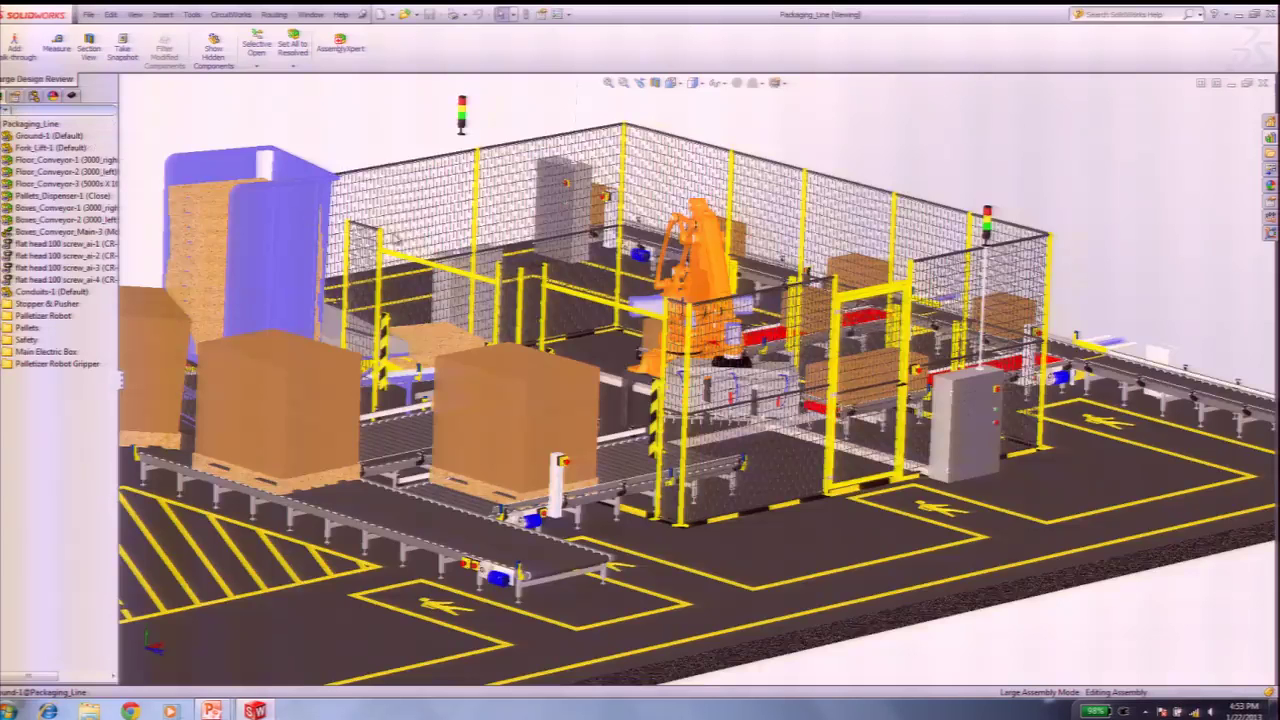
Step: Select the drive motor component 3005-1 at the end of the Floor_Conveyor-3 subassembly beside the emergency stop buttons
middle_click_drag(958, 432, 918, 445)
middle_click_drag(881, 517, 756, 493)
scroll(610, 488, "down", 1)
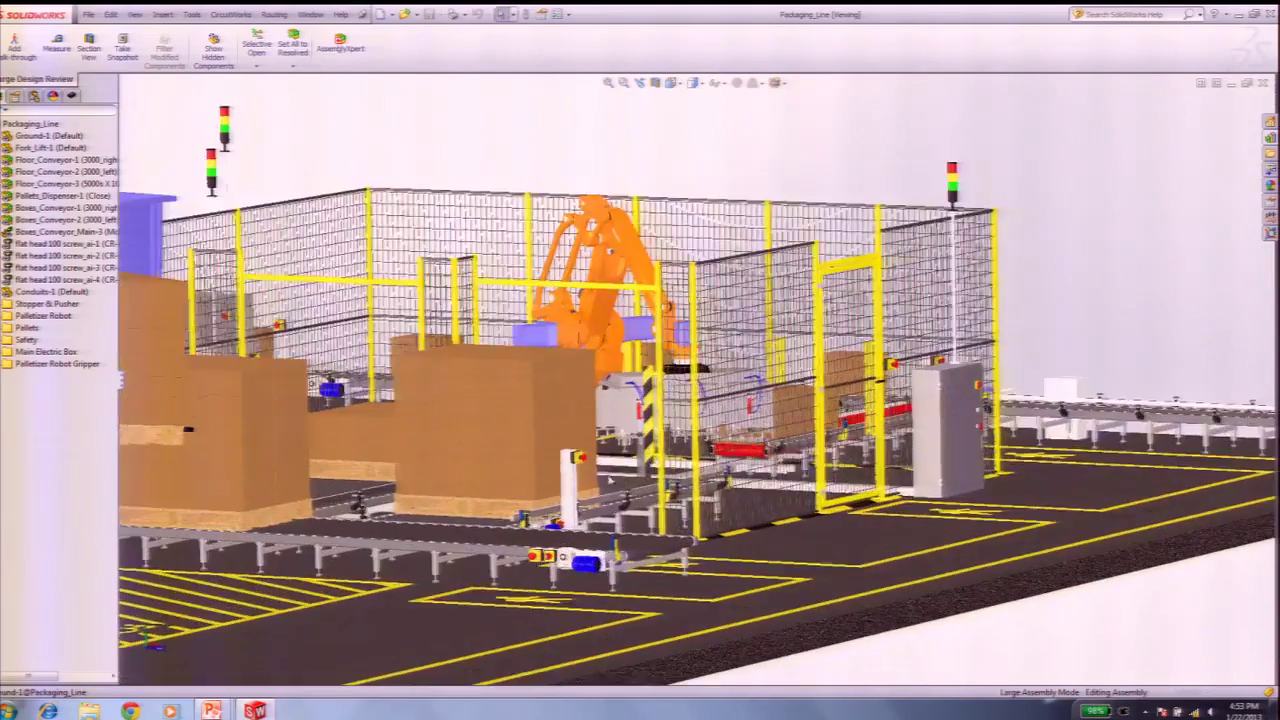
scroll(610, 480, "up", 1)
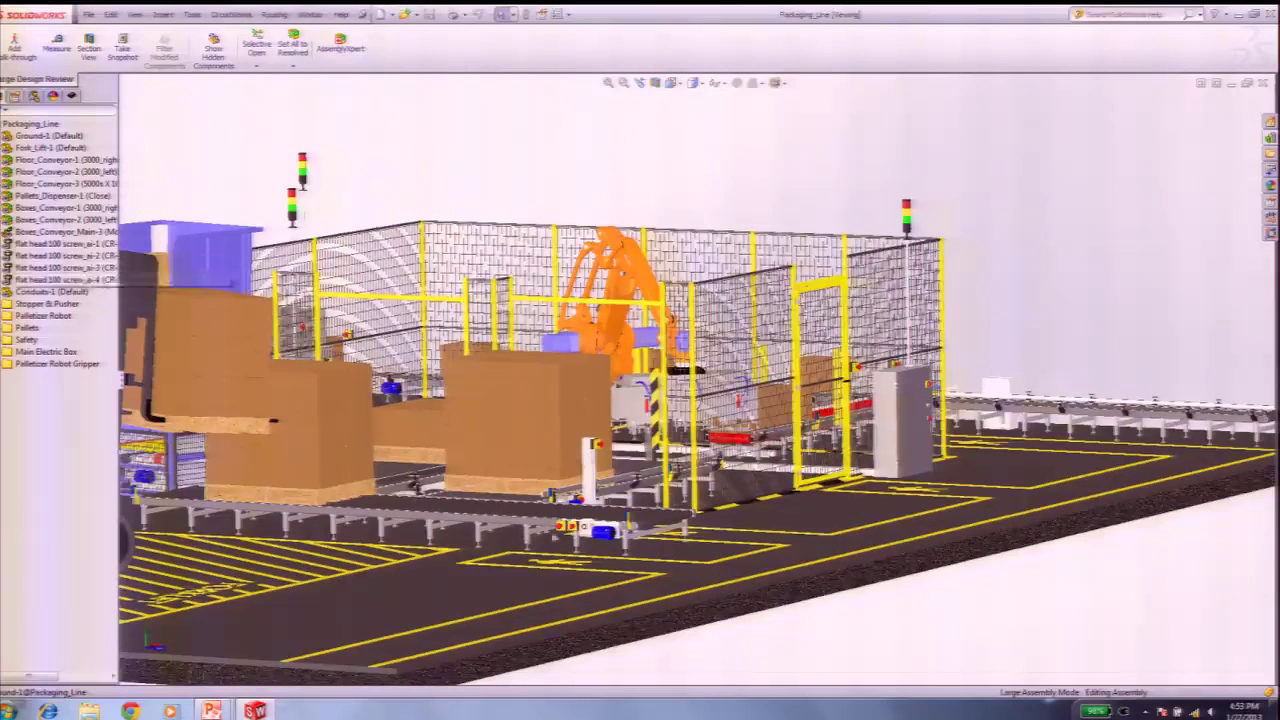
scroll(609, 519, "down", 4)
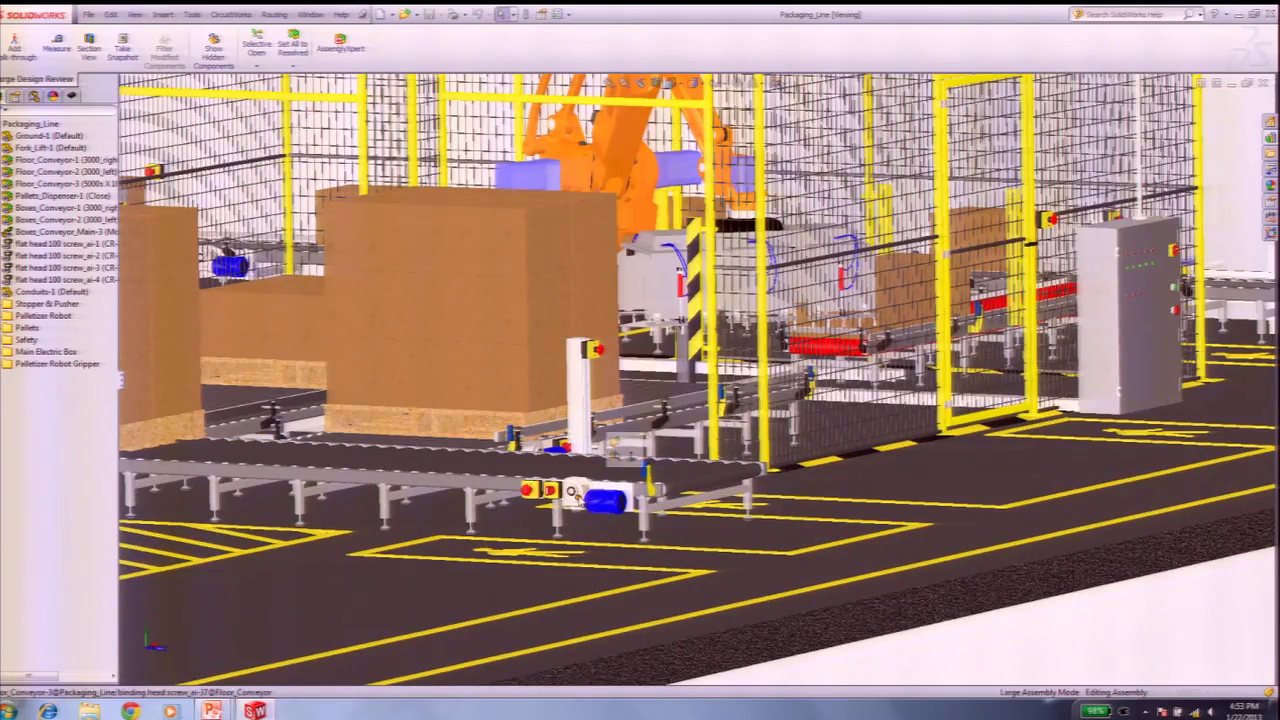
scroll(574, 491, "down", 5)
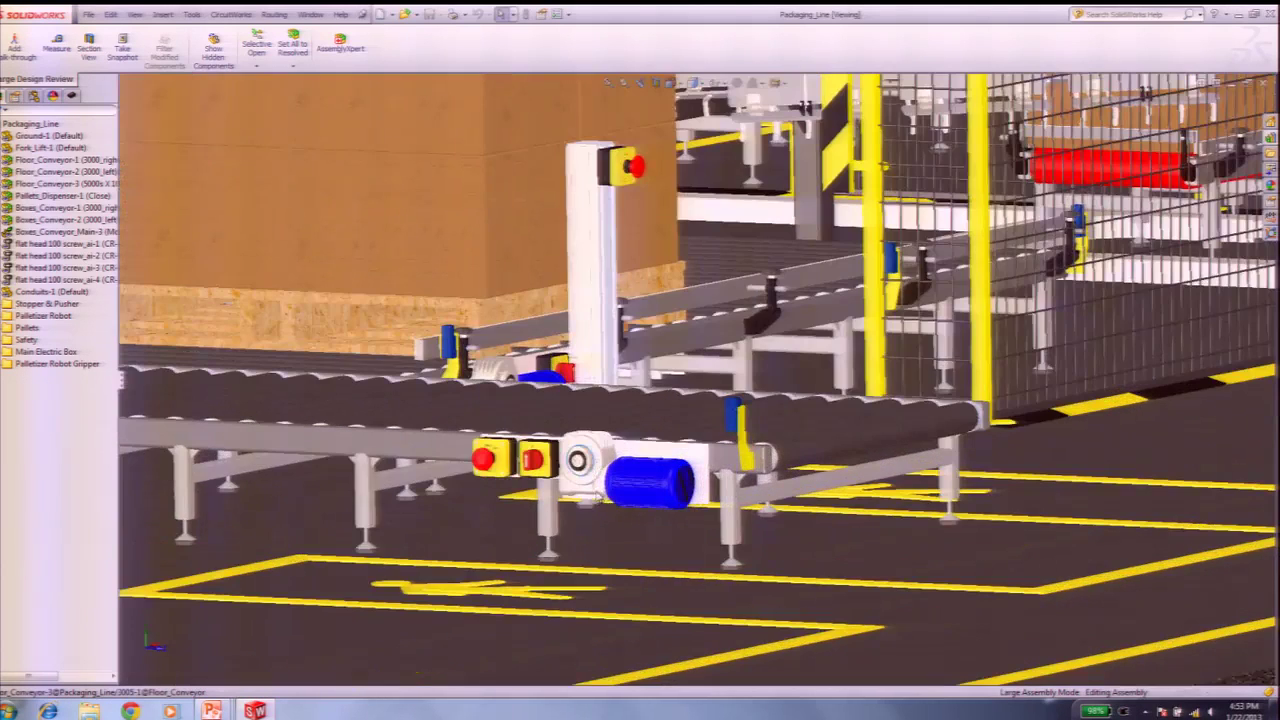
left_click(596, 486)
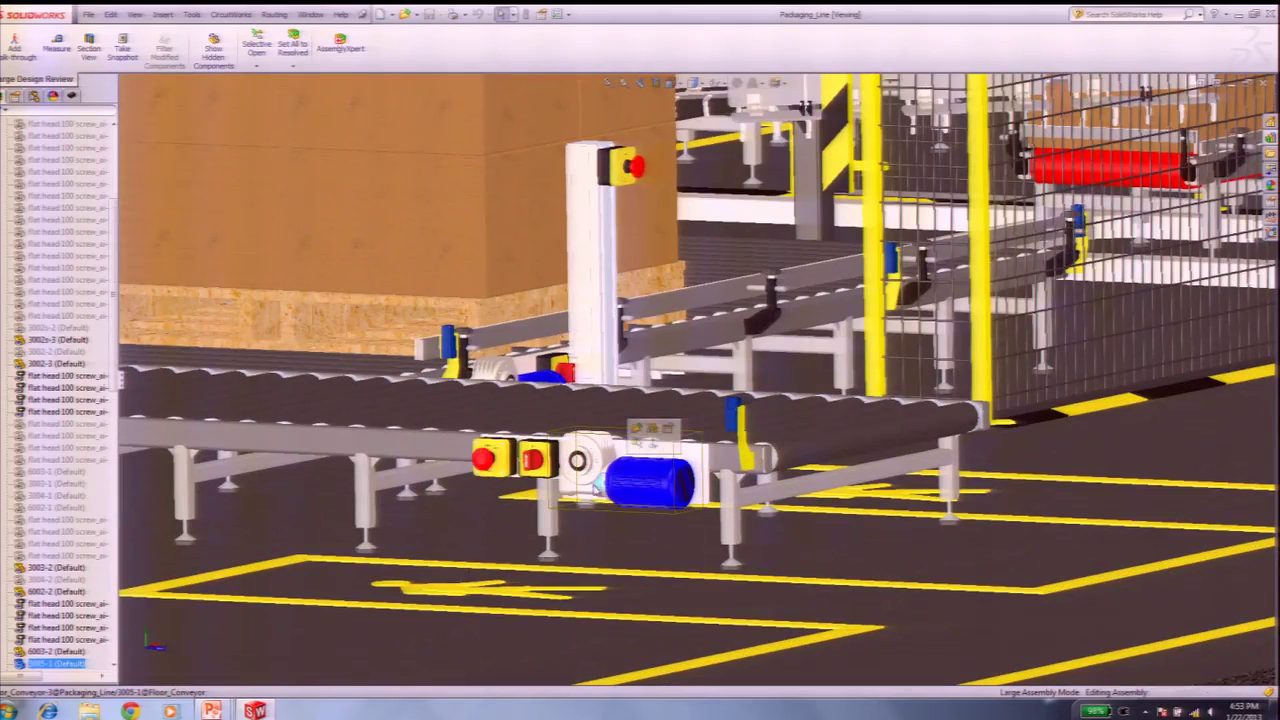
left_click(67, 664)
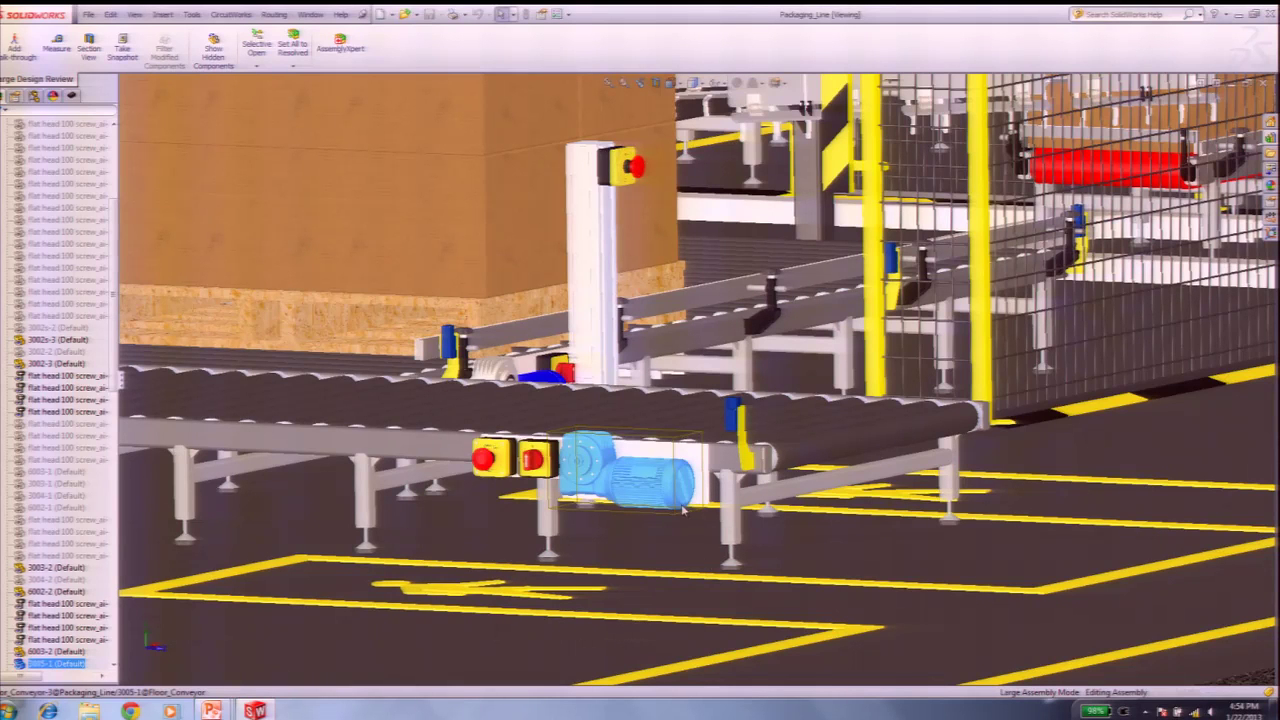
scroll(632, 510, "up", 3)
scroll(645, 535, "up", 5)
scroll(652, 552, "down", 5)
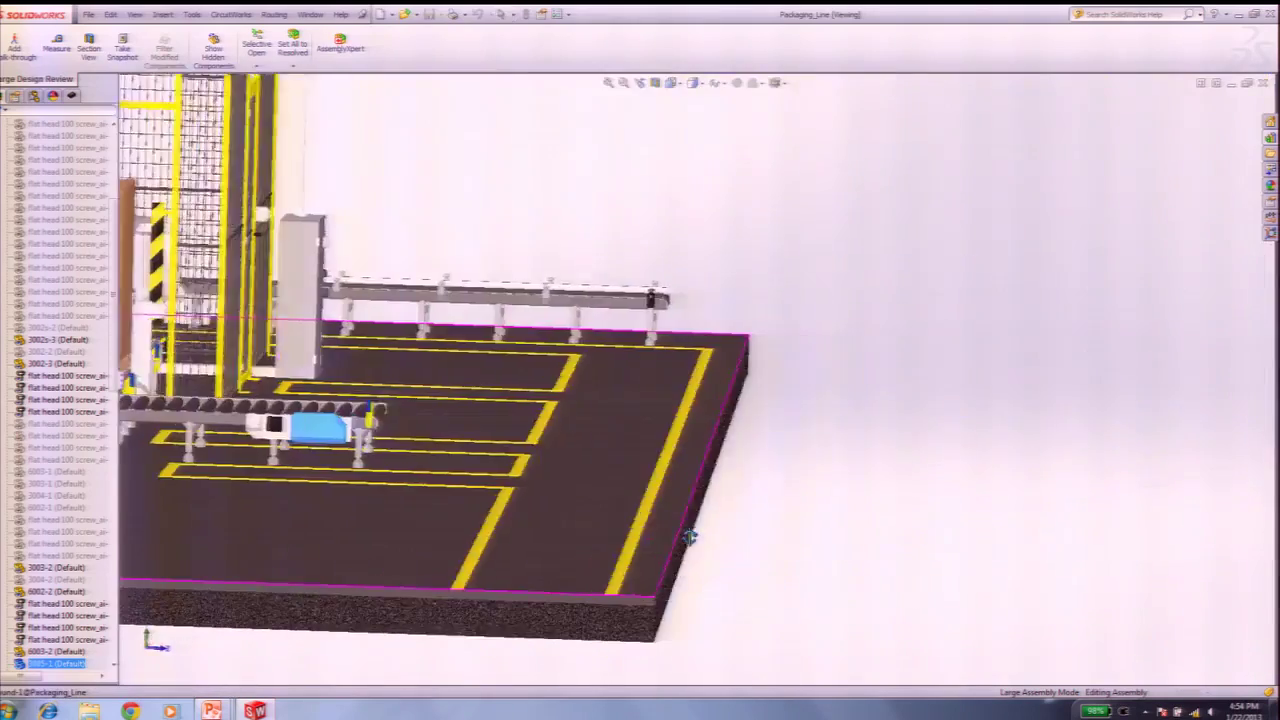
scroll(670, 536, "up", 5)
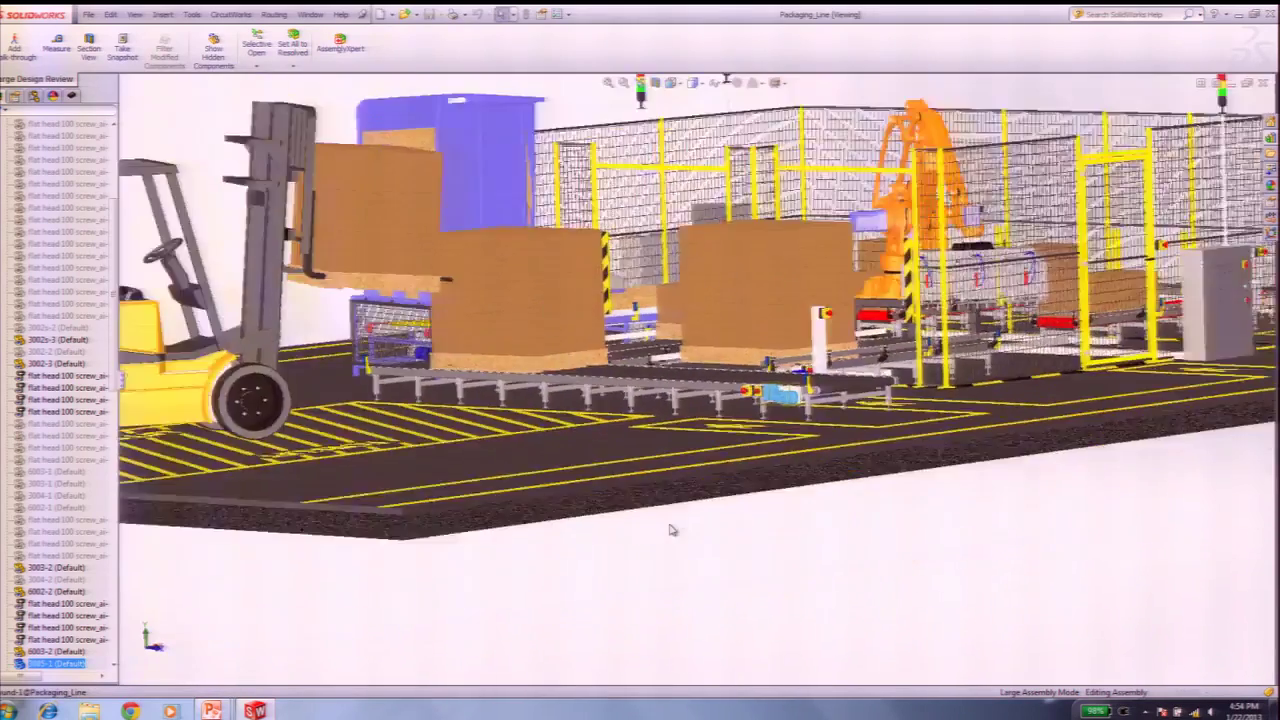
mouse_move(686, 468)
middle_mouse_down()
mouse_move(760, 474)
mouse_move(698, 464)
middle_mouse_up()
scroll(674, 438, "down", 3)
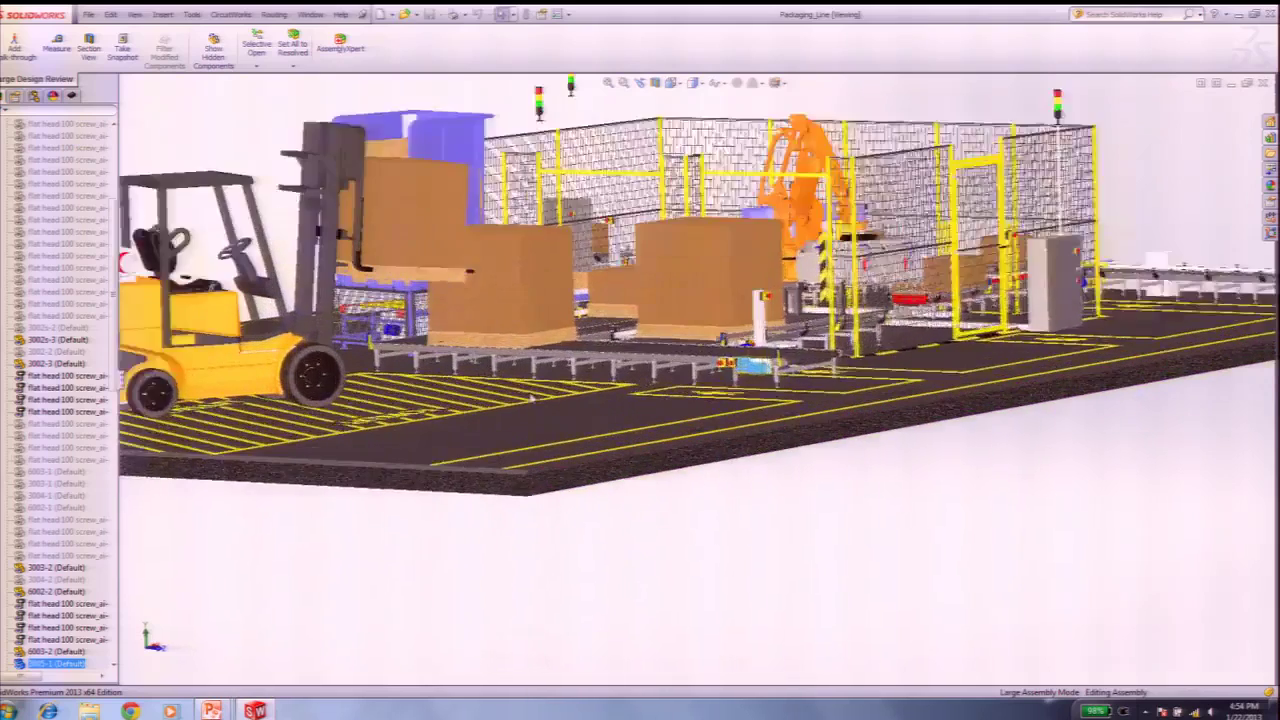
Step: Start the Measure tool near the floor conveyor and dismiss the approximate-measurement warning with the option not to show it again
scroll(480, 385, "down", 3)
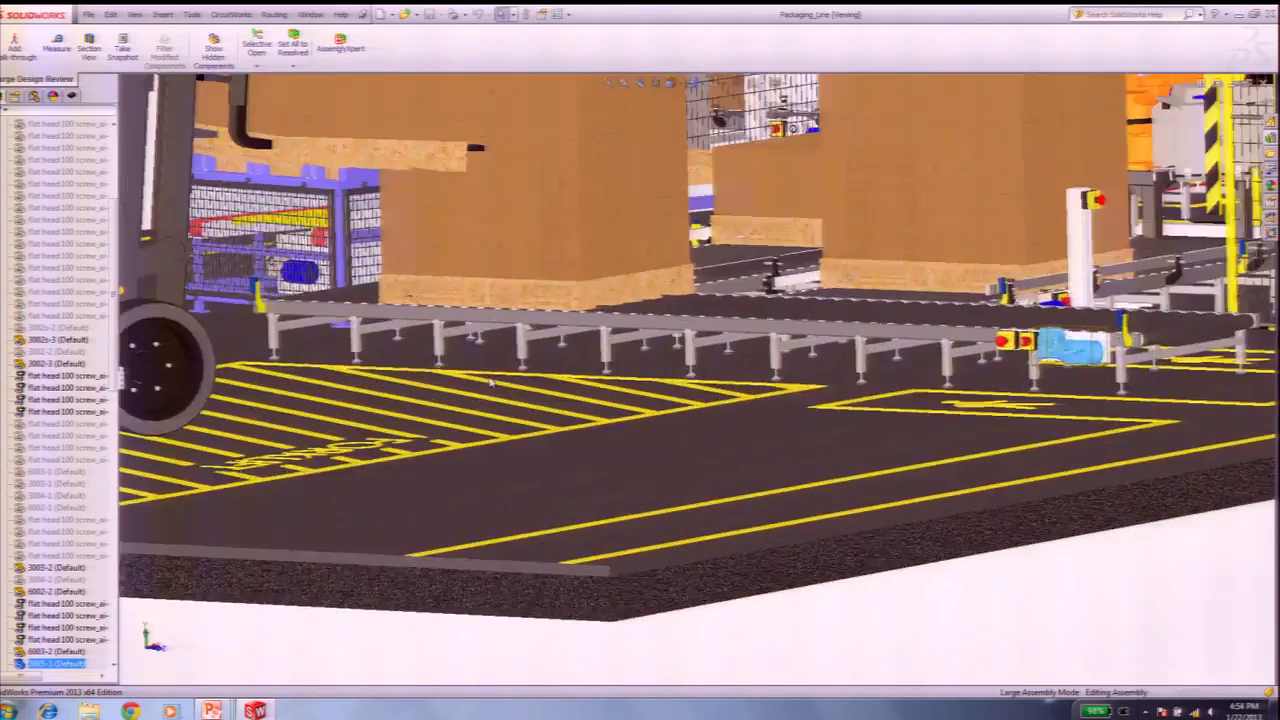
scroll(490, 382, "down", 2)
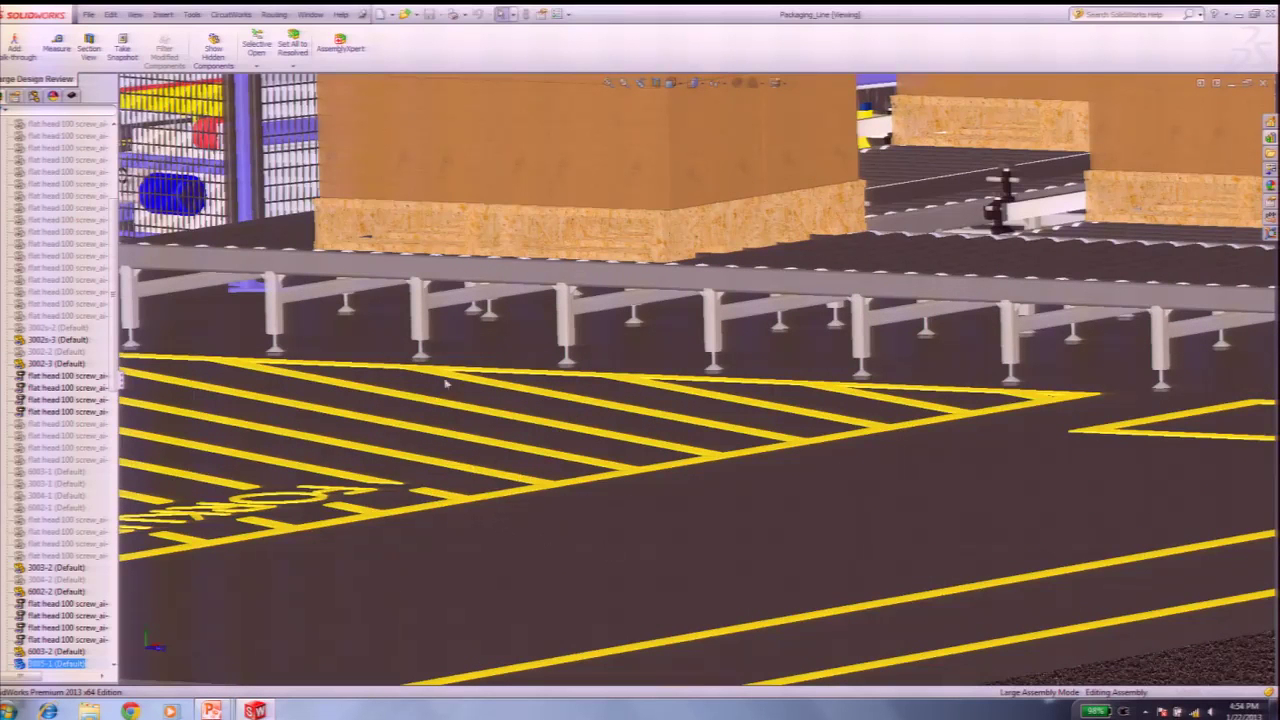
left_click(60, 45)
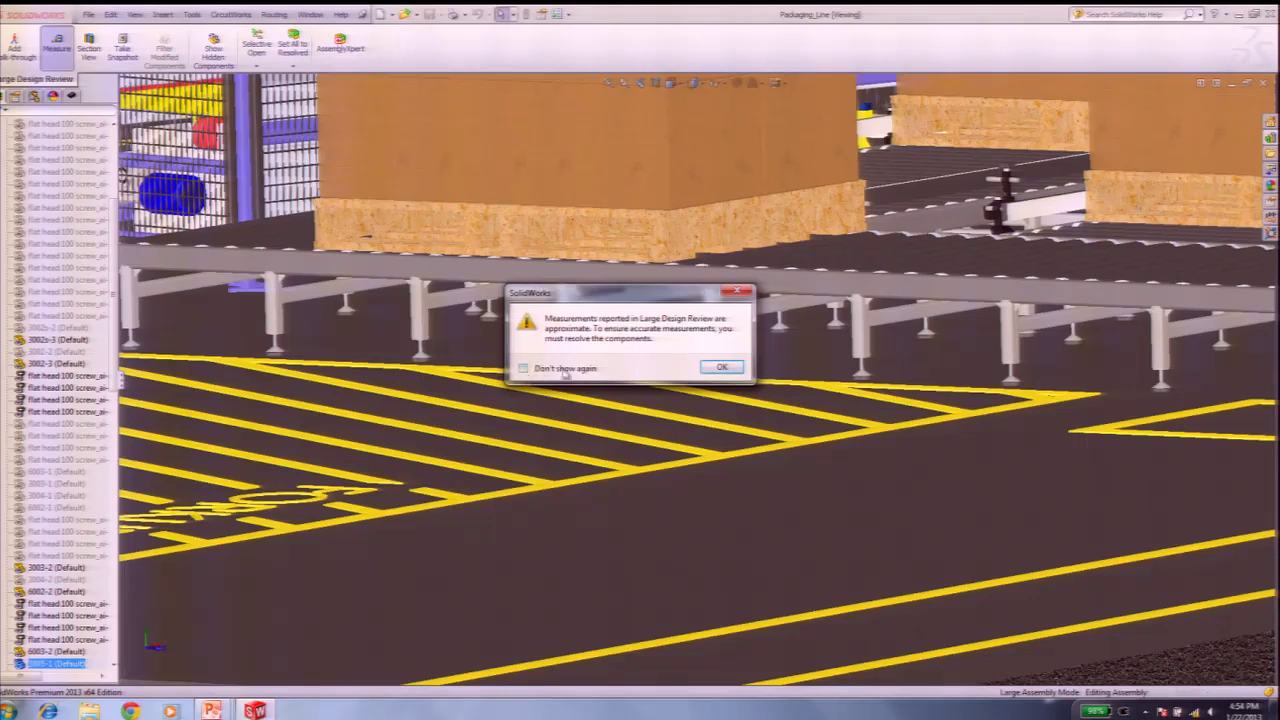
left_click(522, 369)
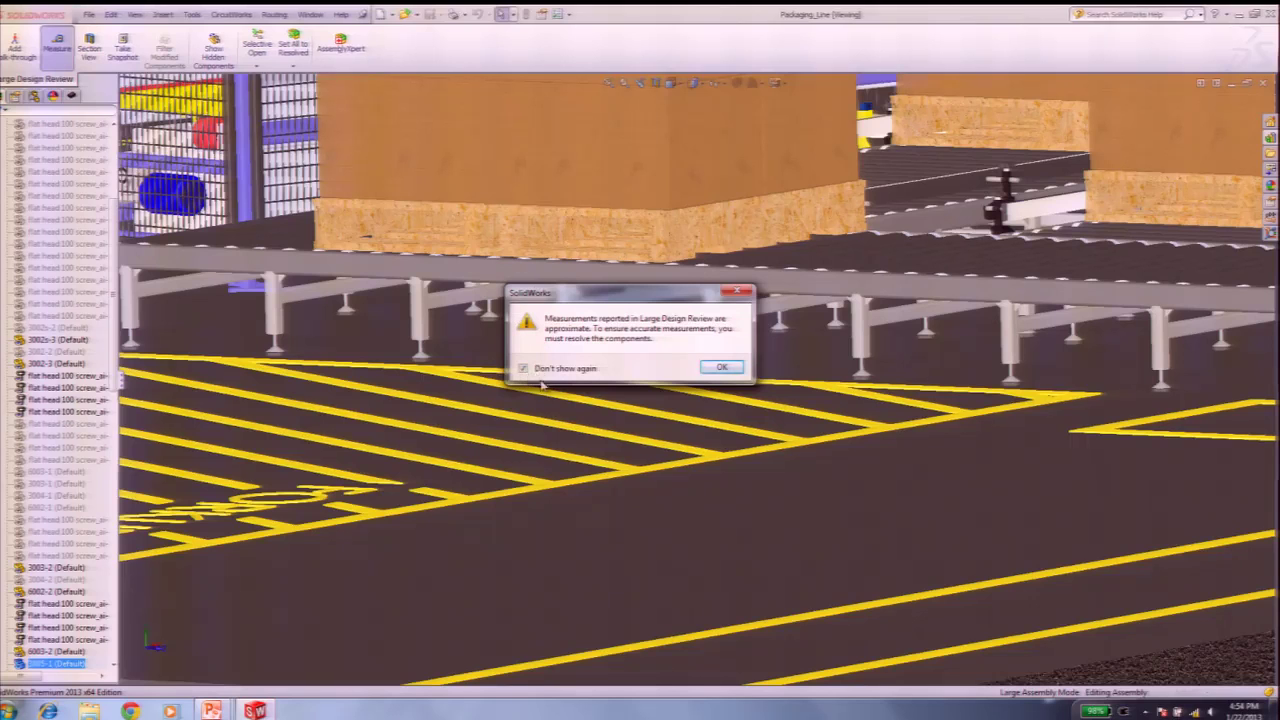
left_click(718, 368)
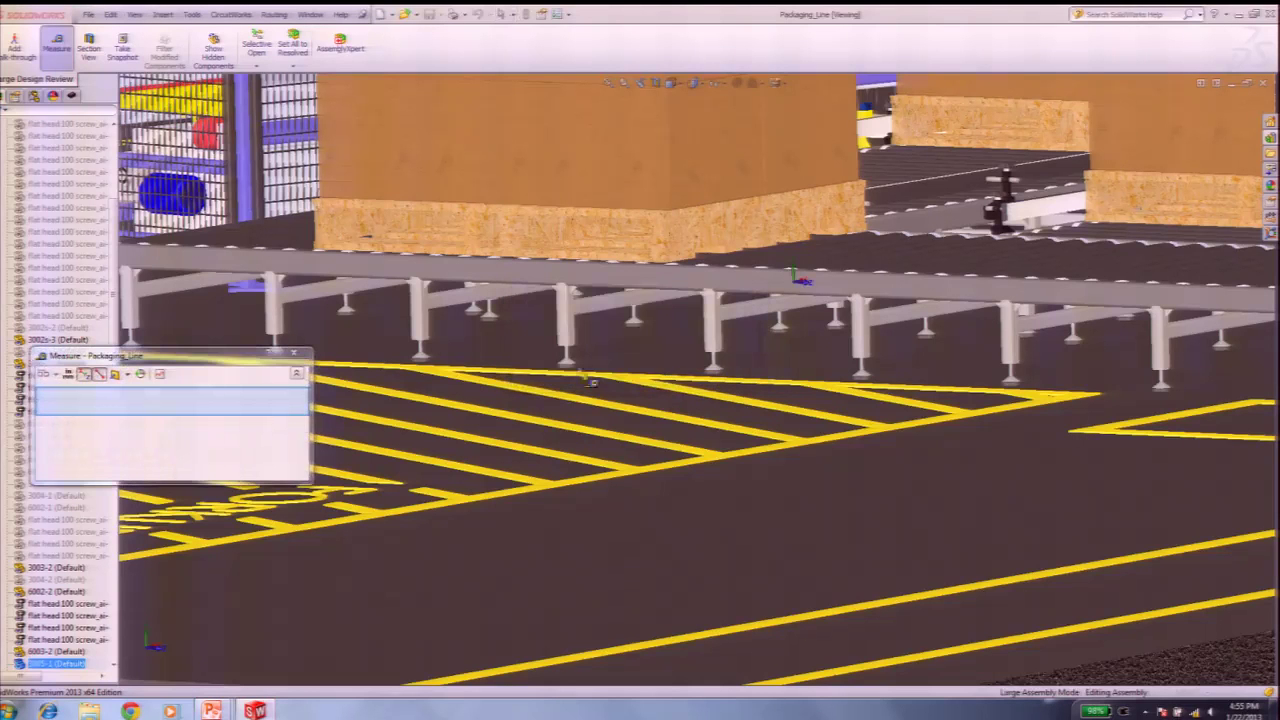
Step: Measure the distance between two opposite parallel side faces of Pallet-3 on the floor conveyor
left_click(714, 245)
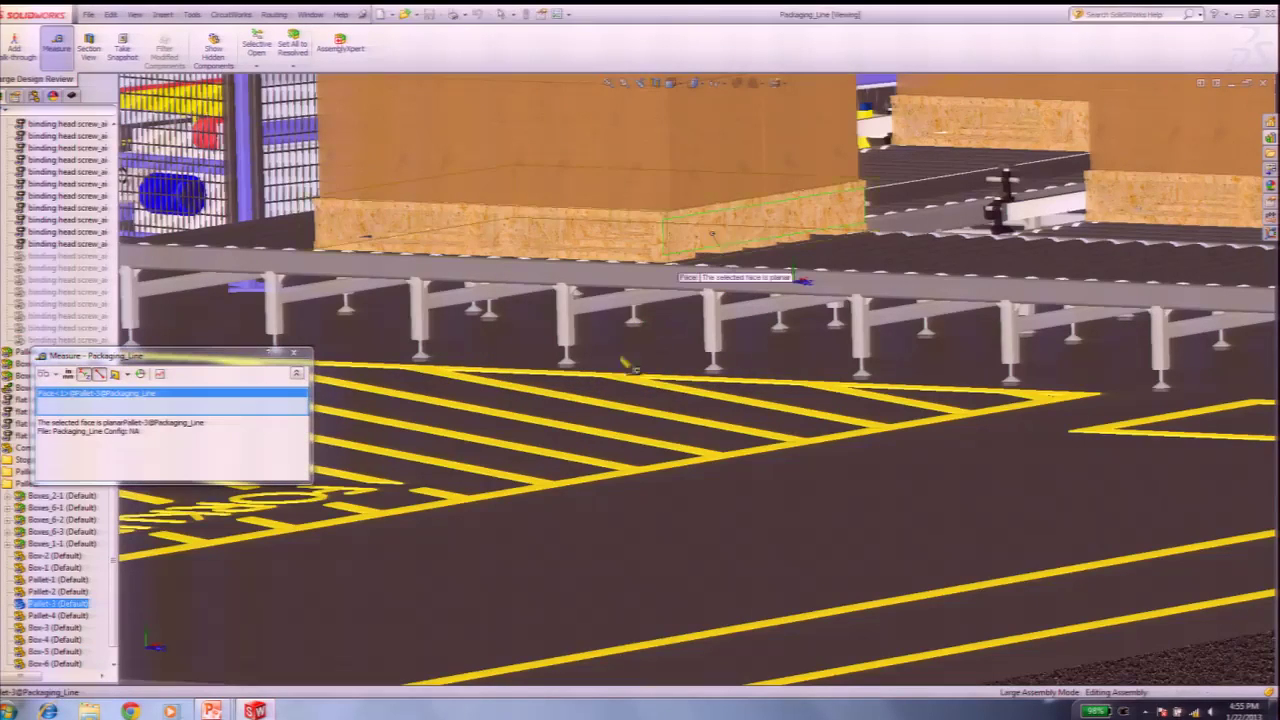
middle_click_drag(610, 436, 430, 333)
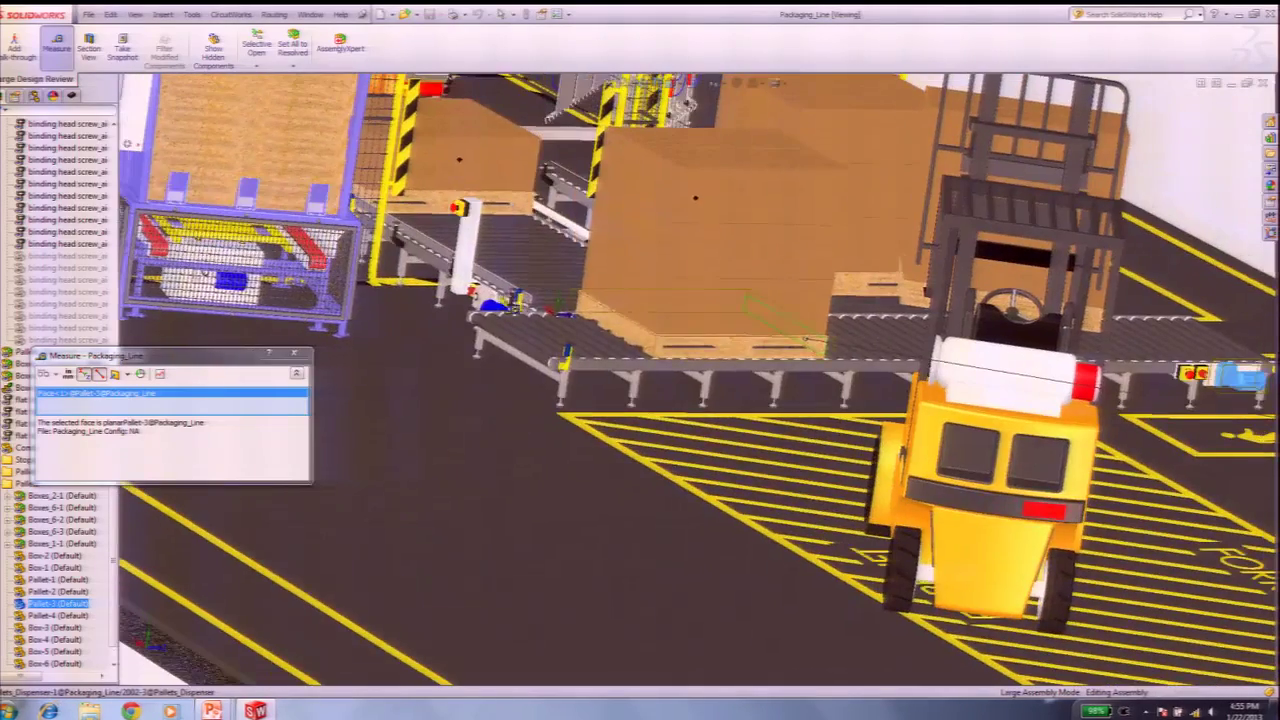
left_click(631, 338)
Step: Examine the pallet measurement and its dimension callouts from different viewpoints around the forklift area, and close the measurement
middle_click_drag(678, 394, 640, 399)
scroll(640, 399, "up", 10)
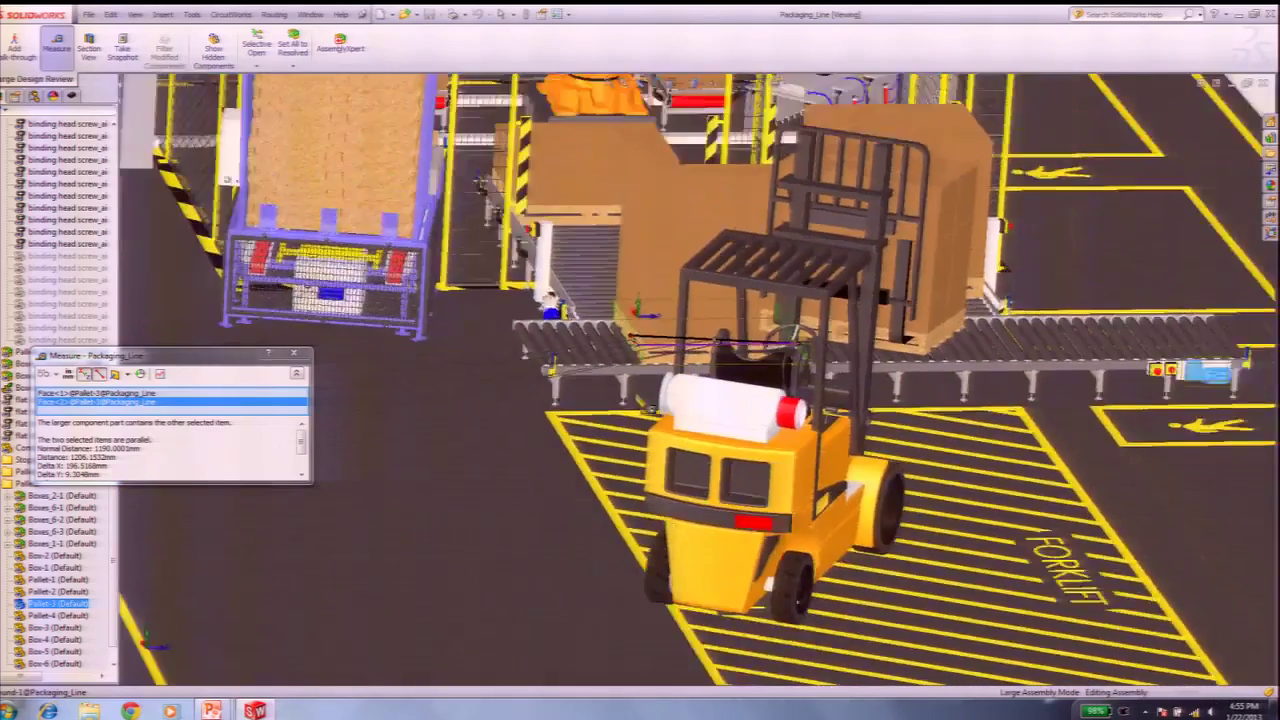
scroll(445, 450, "down", 2)
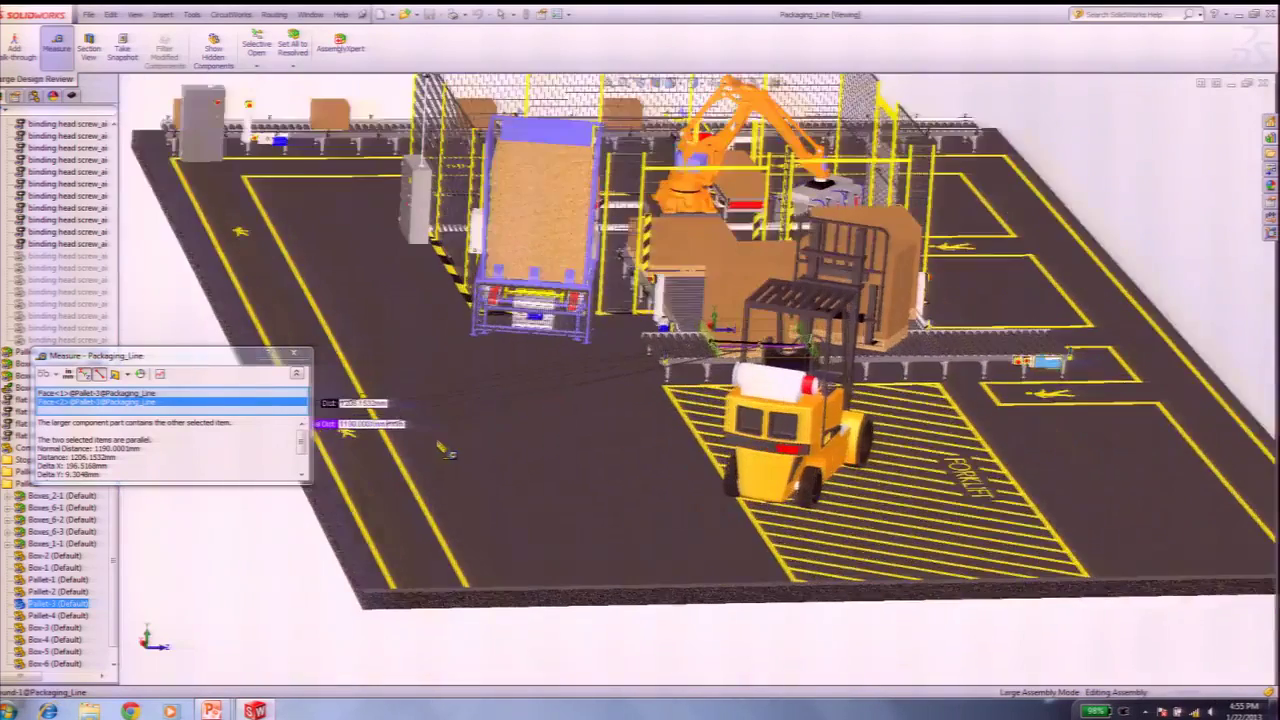
scroll(425, 445, "down", 2)
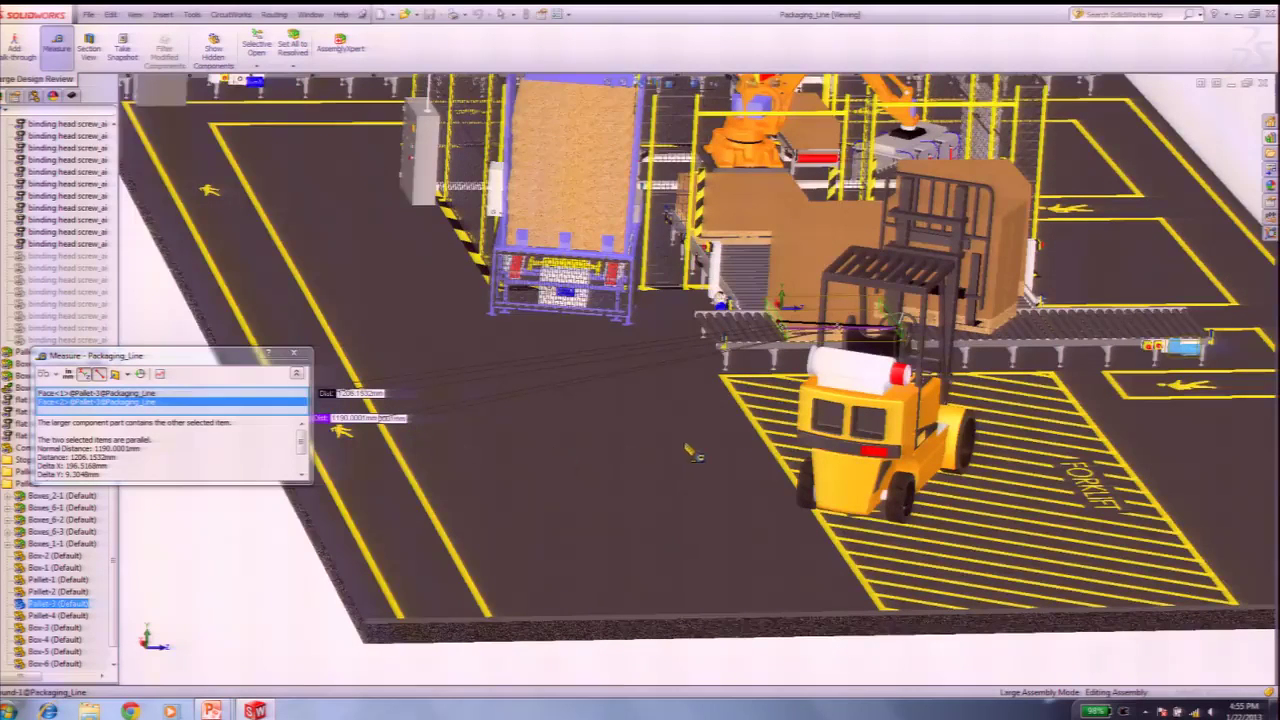
scroll(697, 453, "up", 2)
scroll(750, 392, "down", 3)
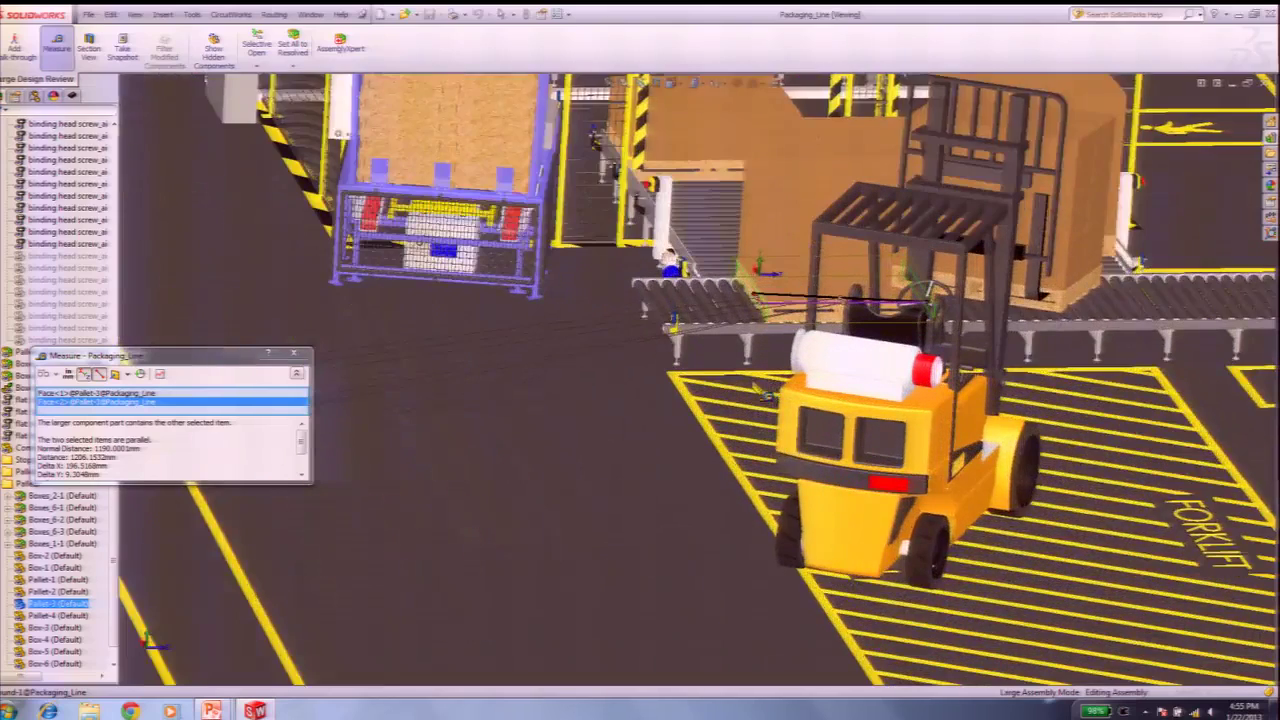
scroll(750, 394, "down", 2)
scroll(750, 392, "up", 4)
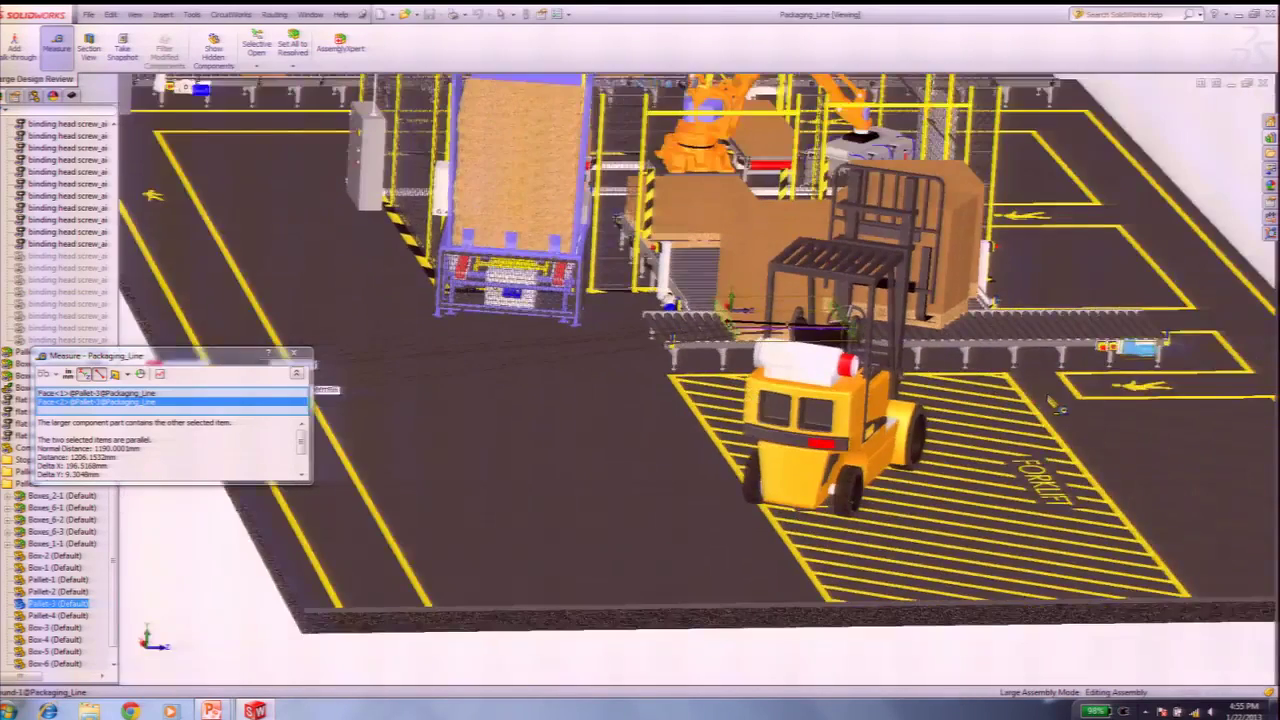
middle_click_drag(1052, 403, 974, 384)
scroll(968, 382, "down", 6)
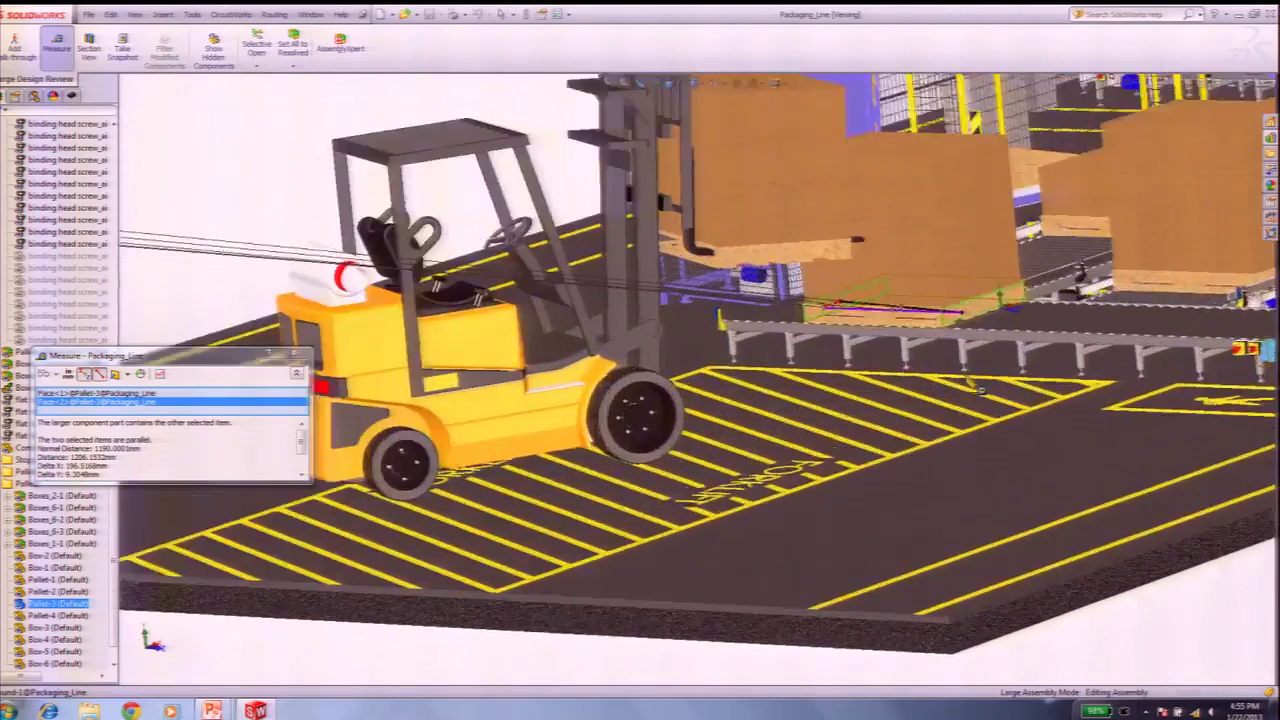
scroll(948, 377, "down", 2)
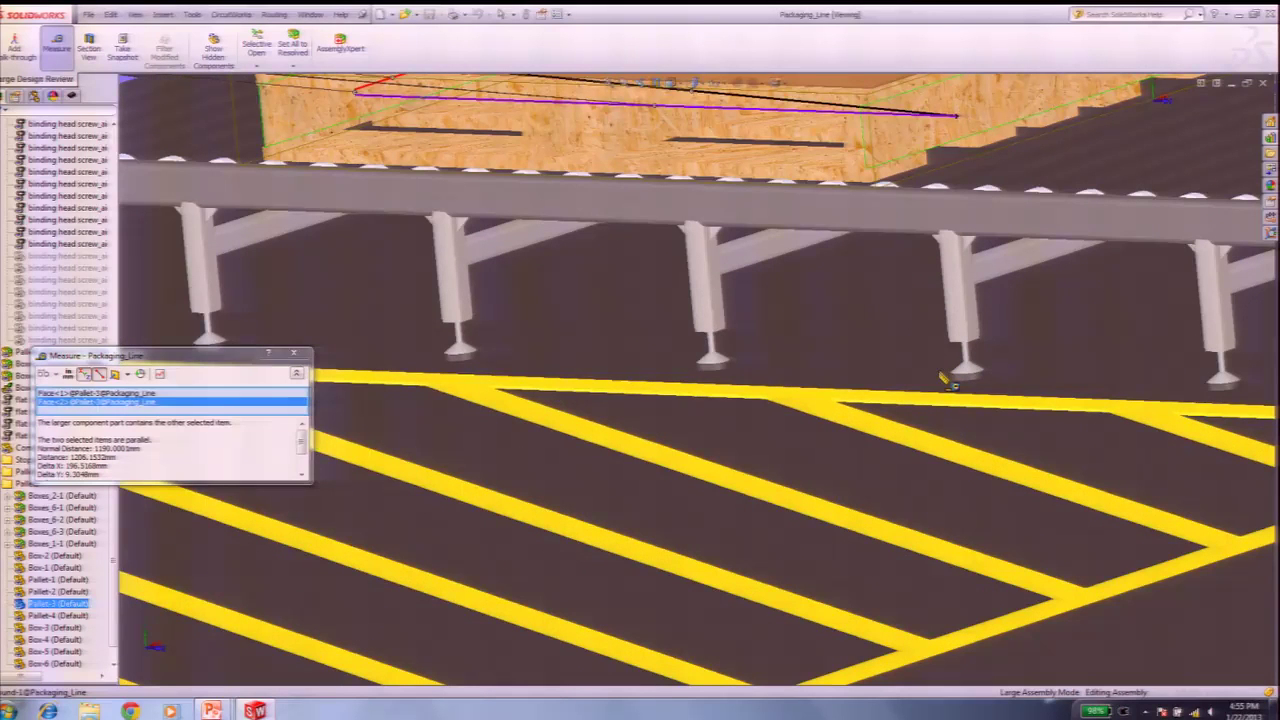
key("Escape")
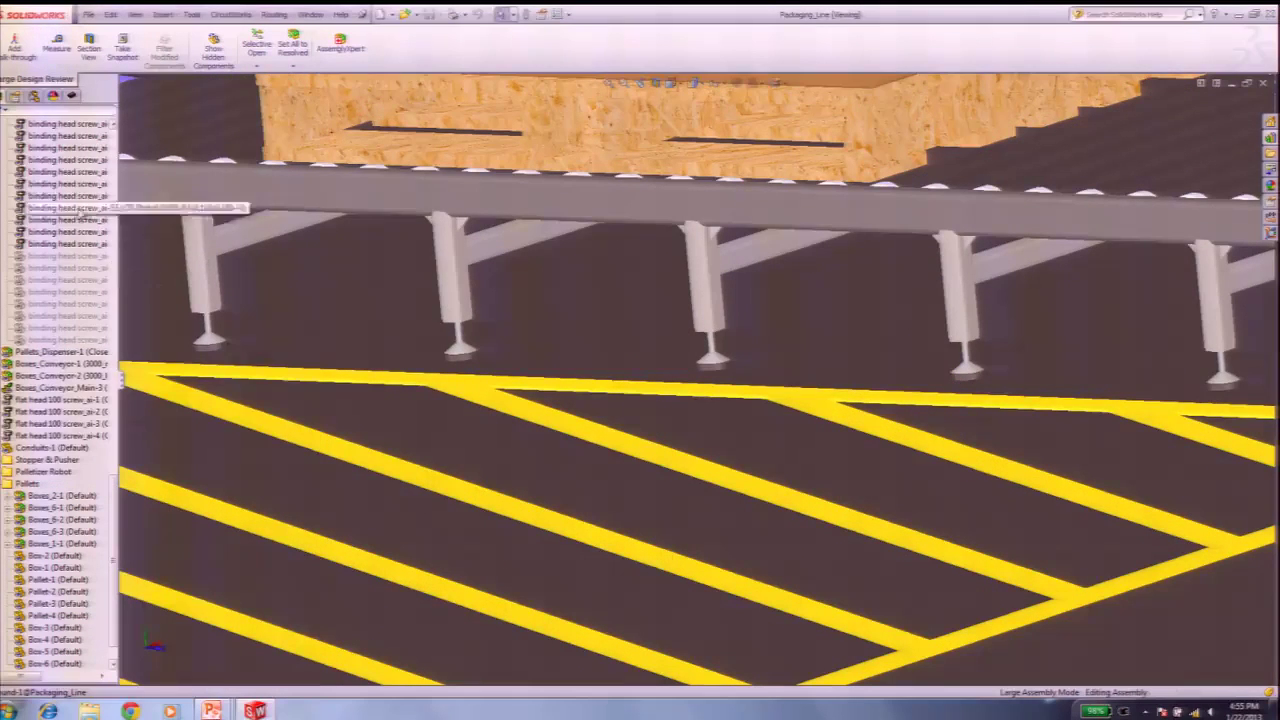
Step: Measure the spacing between matching side faces of two neighbouring support legs on Floor_Conveyor-3
left_click(57, 48)
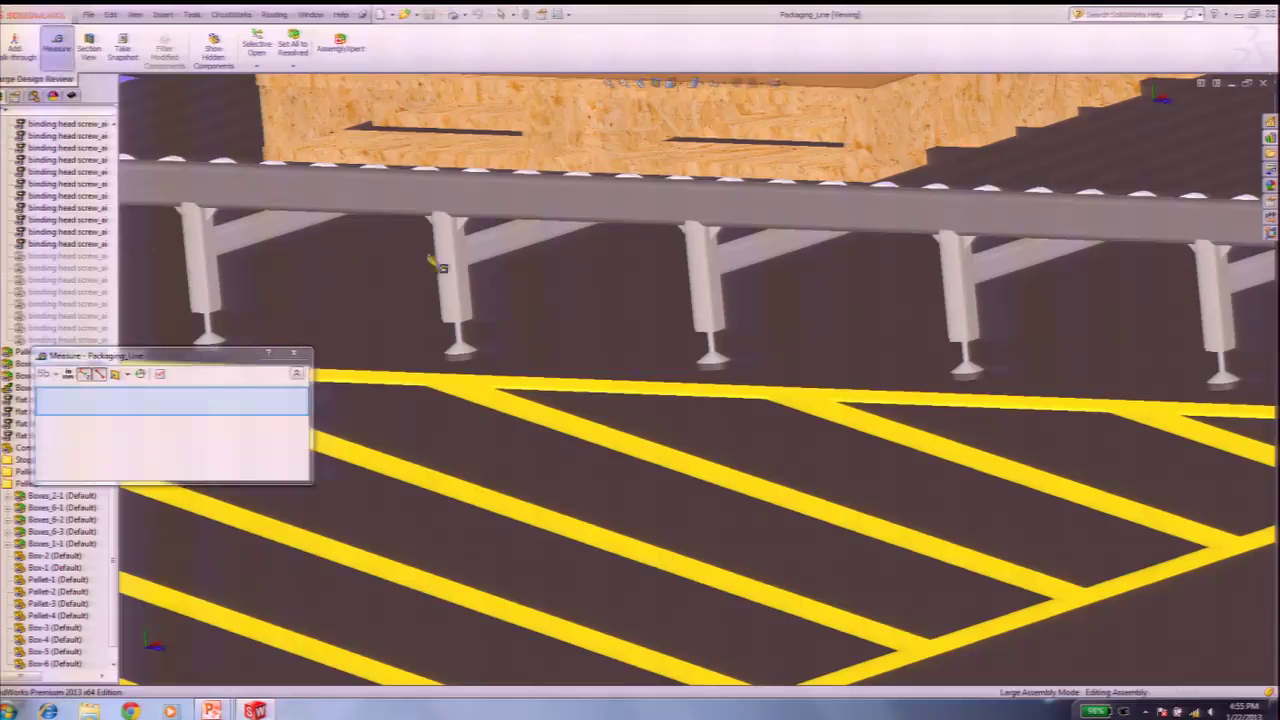
left_click(475, 292)
left_click(723, 310)
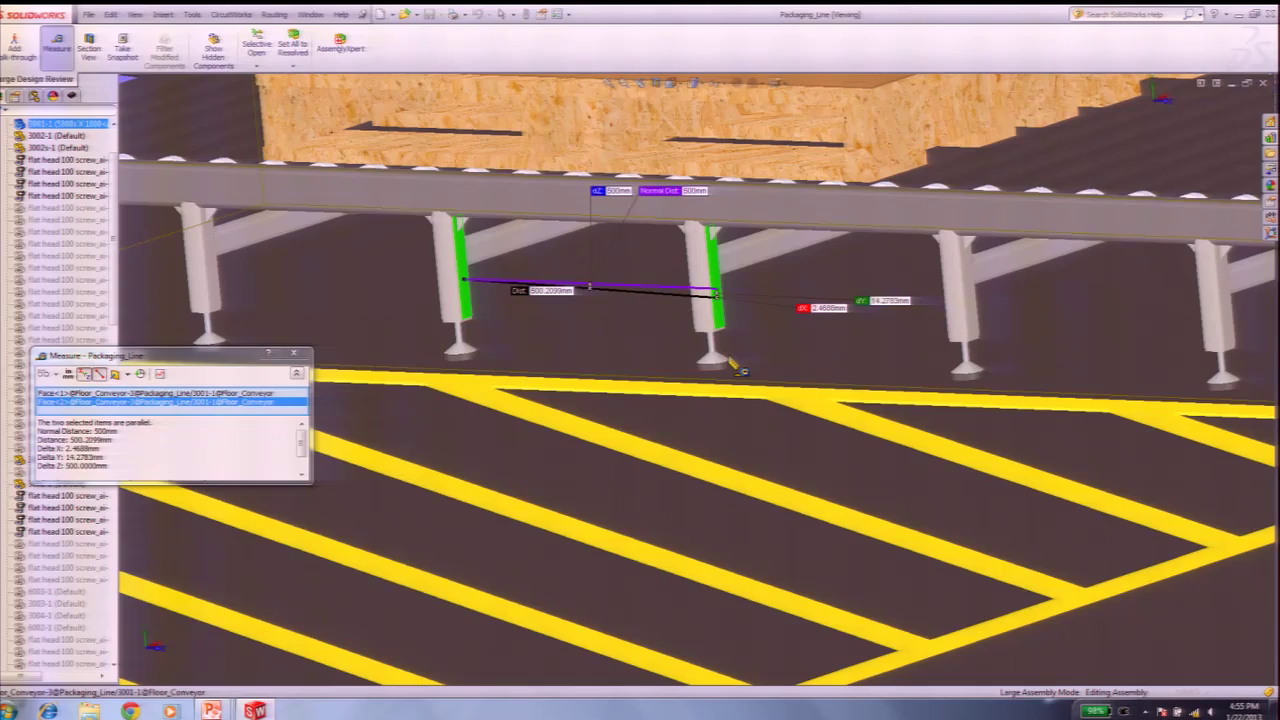
key("Escape")
Step: Create a section view of the packaging line along the XY Plane, with the section plane offset to about -111 mm
scroll(730, 363, "up", 10)
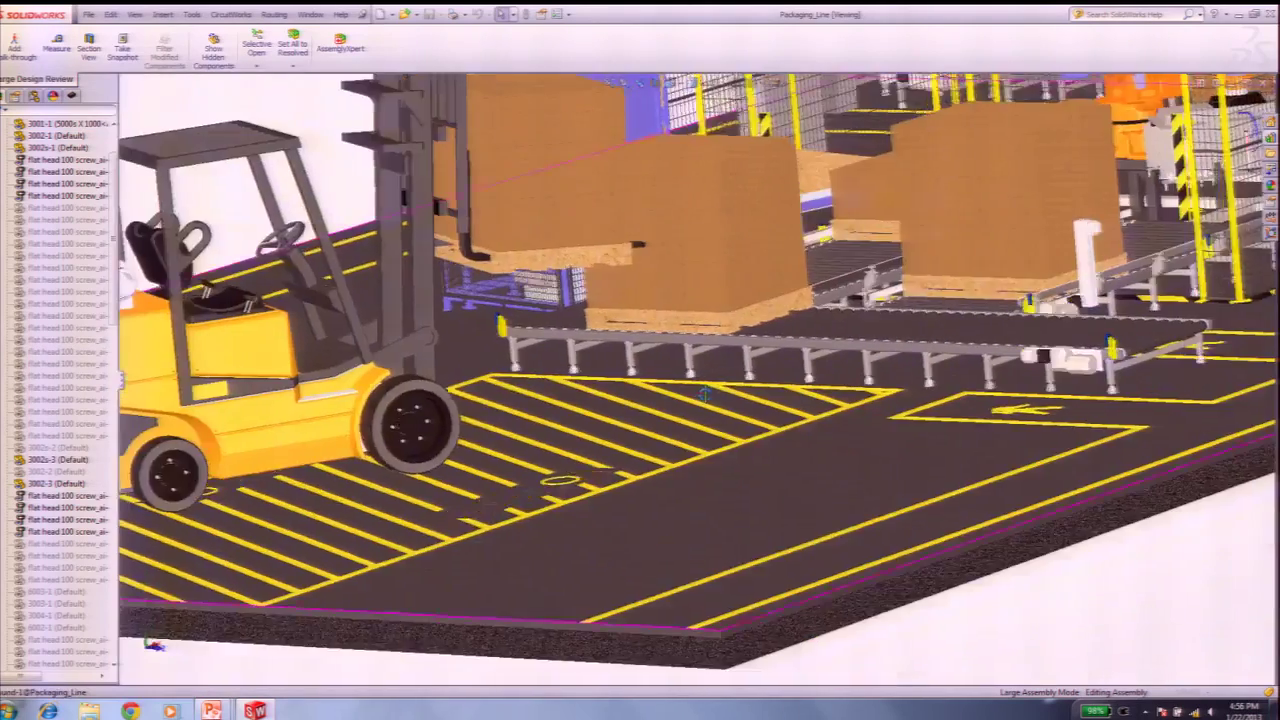
mouse_move(705, 395)
middle_mouse_down()
mouse_move(795, 346)
mouse_move(668, 396)
mouse_move(627, 397)
middle_mouse_up()
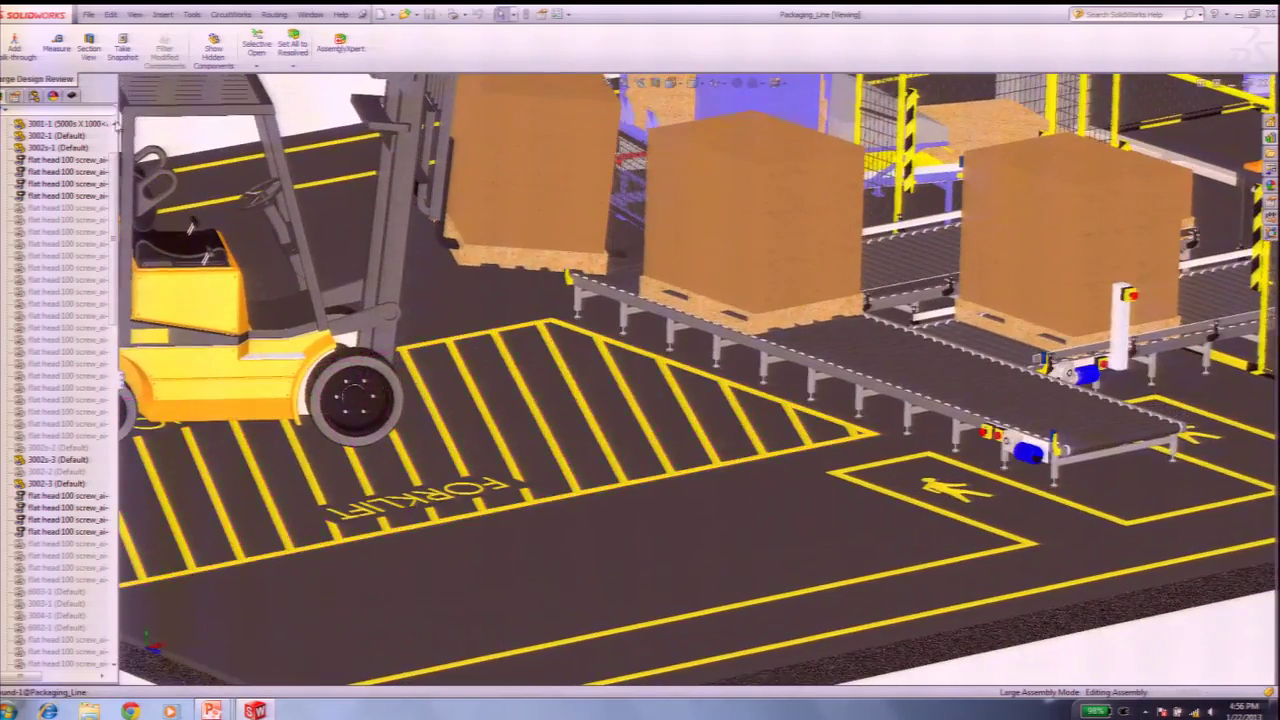
left_click(89, 45)
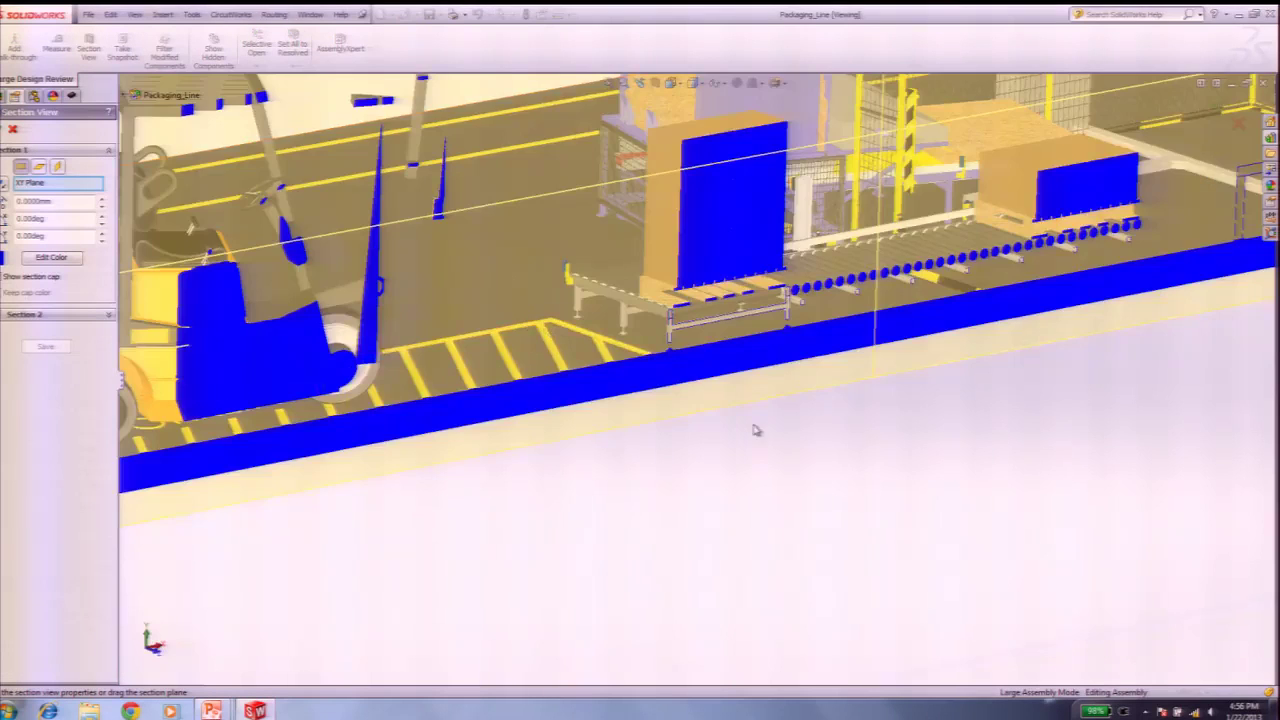
mouse_move(845, 452)
middle_mouse_down()
mouse_move(840, 417)
mouse_move(871, 414)
mouse_move(866, 447)
middle_mouse_up()
scroll(901, 369, "down", 2)
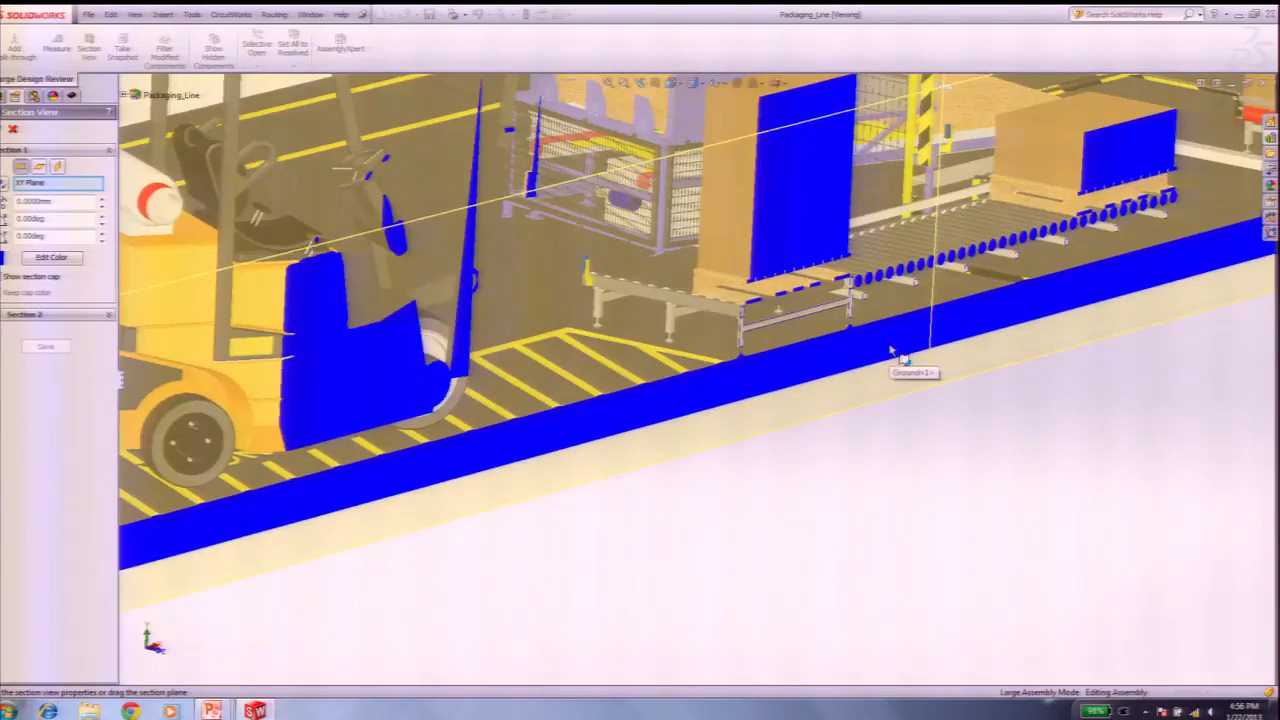
scroll(900, 355, "up", 6)
mouse_move(863, 378)
middle_mouse_down()
mouse_move(851, 400)
mouse_move(840, 383)
middle_mouse_up()
scroll(776, 310, "down", 2)
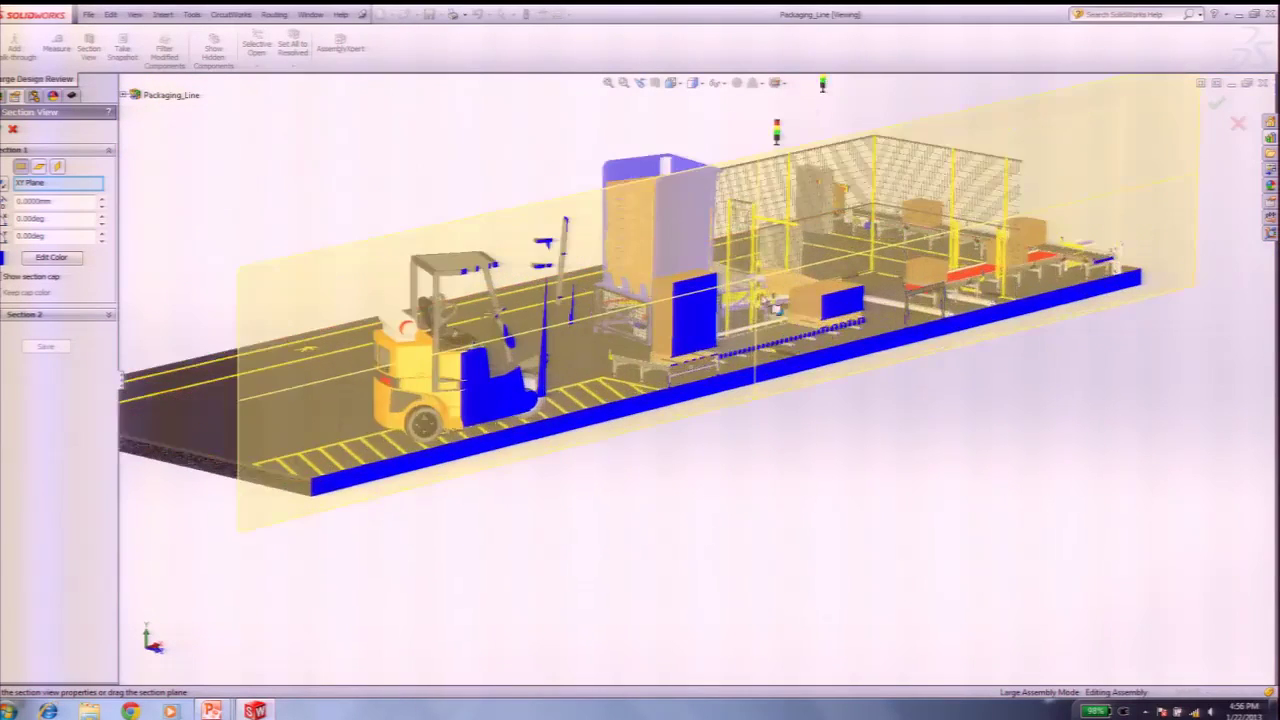
scroll(772, 306, "down", 2)
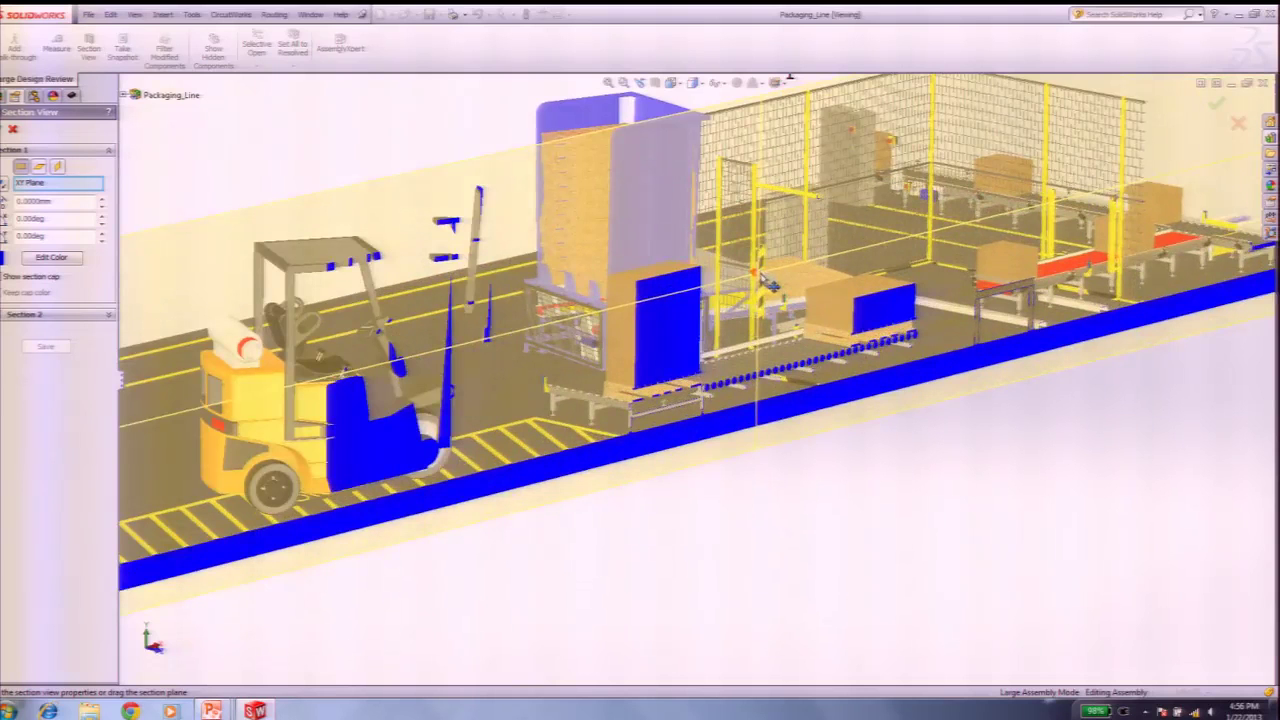
left_click_drag(774, 287, 752, 325)
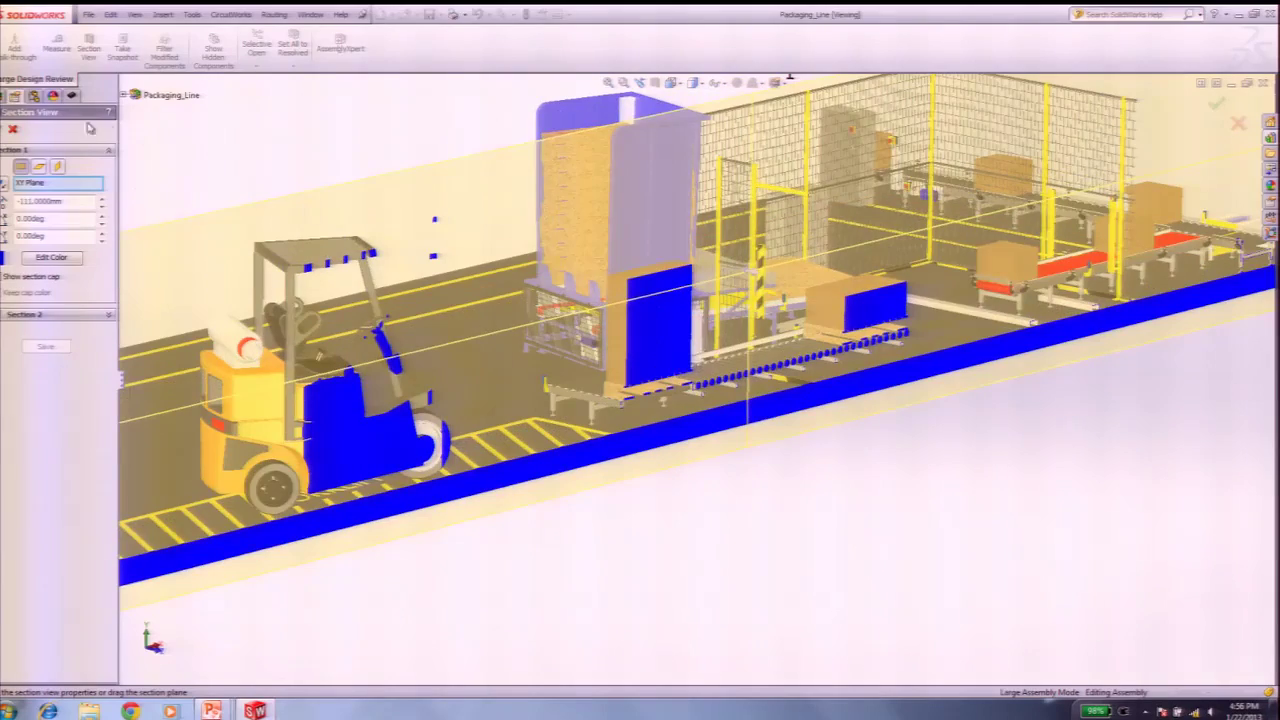
left_click(12, 129)
Step: Measure the vertical edge of the sectioned Boxes_2-1 stack on the roller conveyor, and repeat the edge measurement once
middle_click_drag(840, 456, 786, 423)
scroll(942, 250, "down", 6)
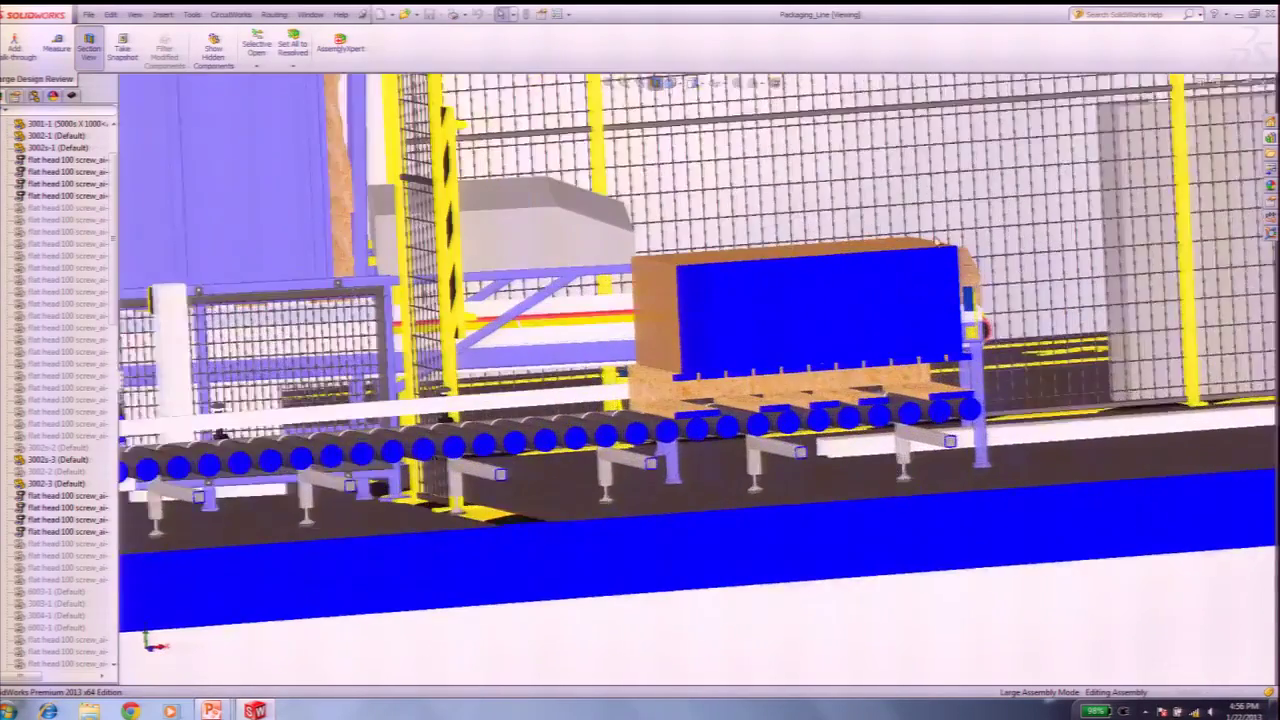
scroll(940, 243, "down", 2)
left_click(57, 47)
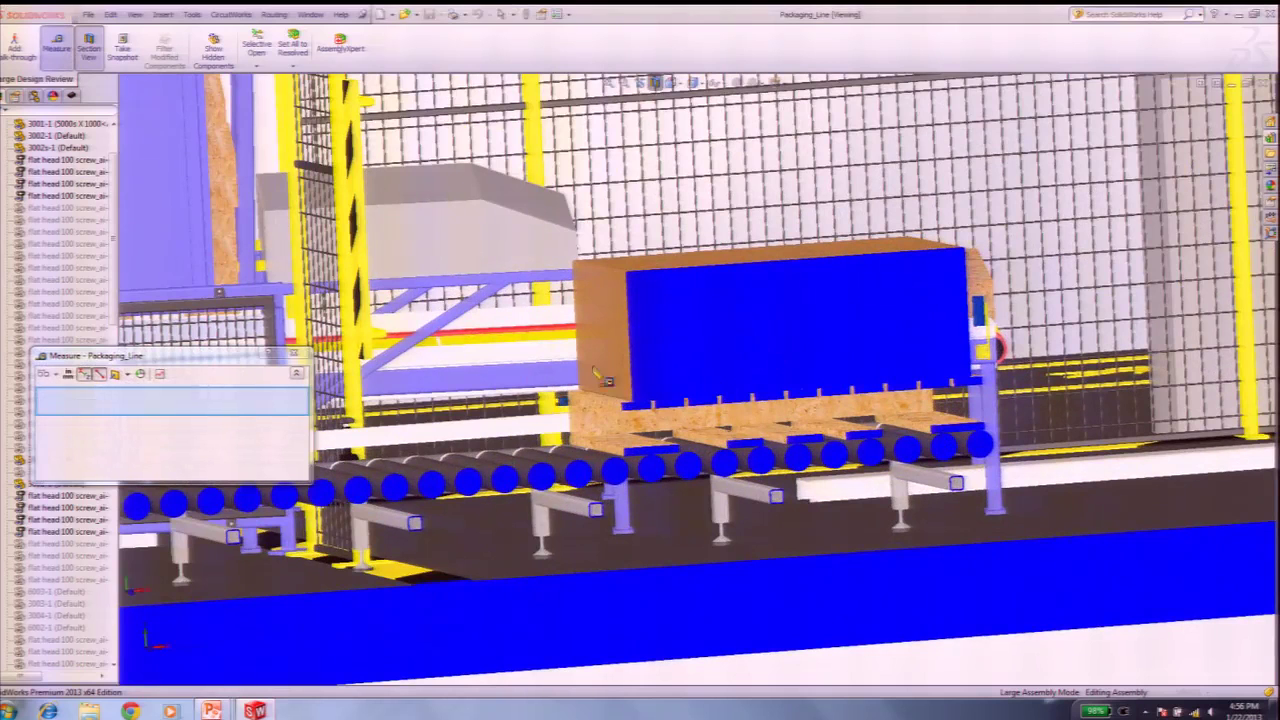
left_click(618, 340)
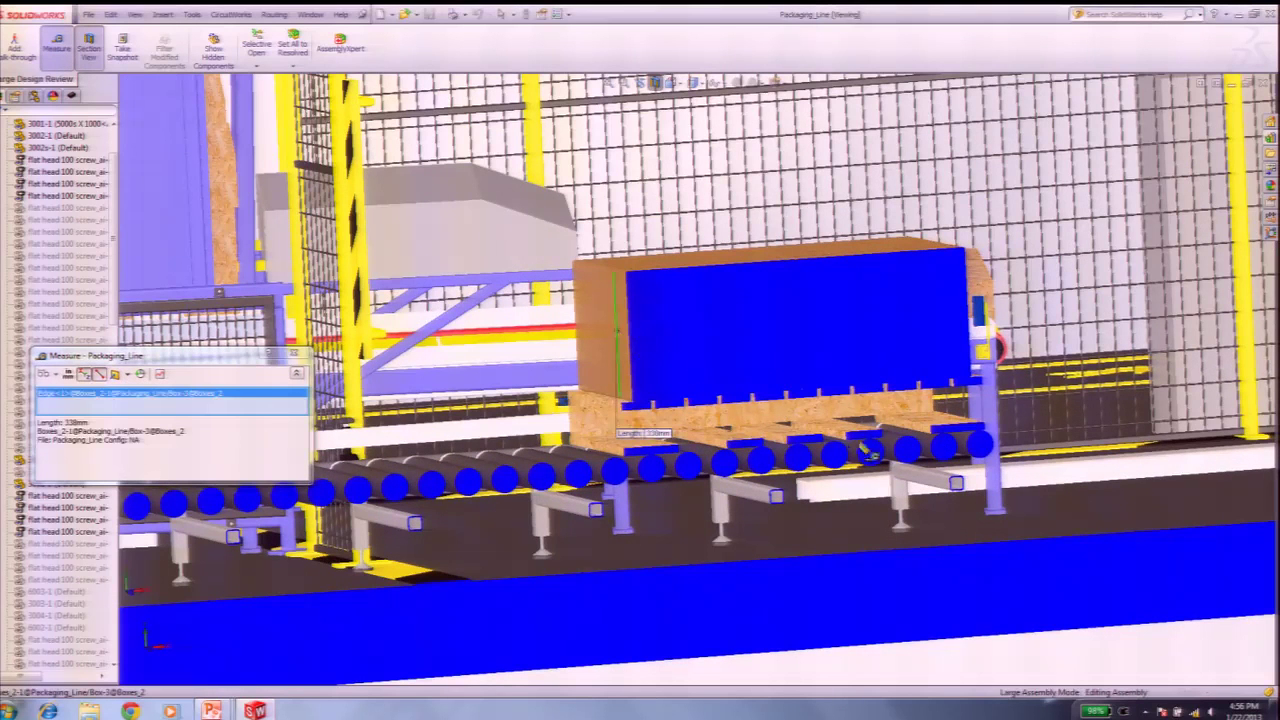
key("Escape")
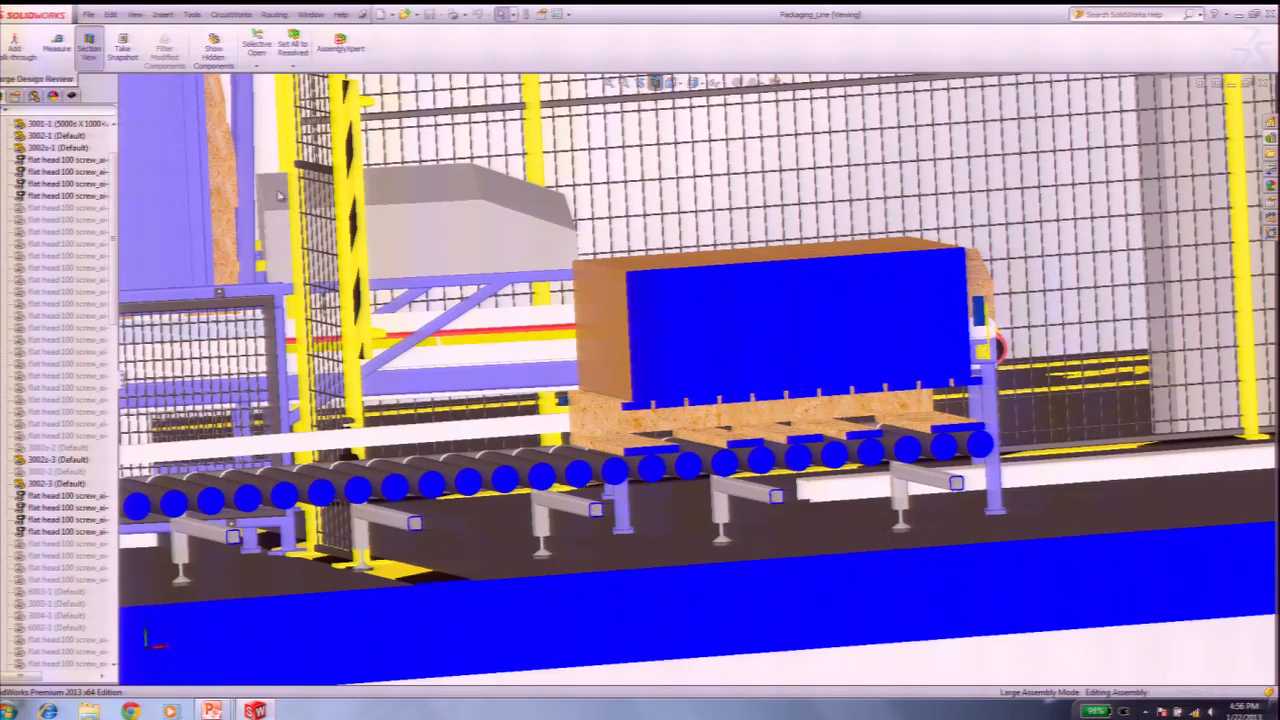
left_click(72, 47)
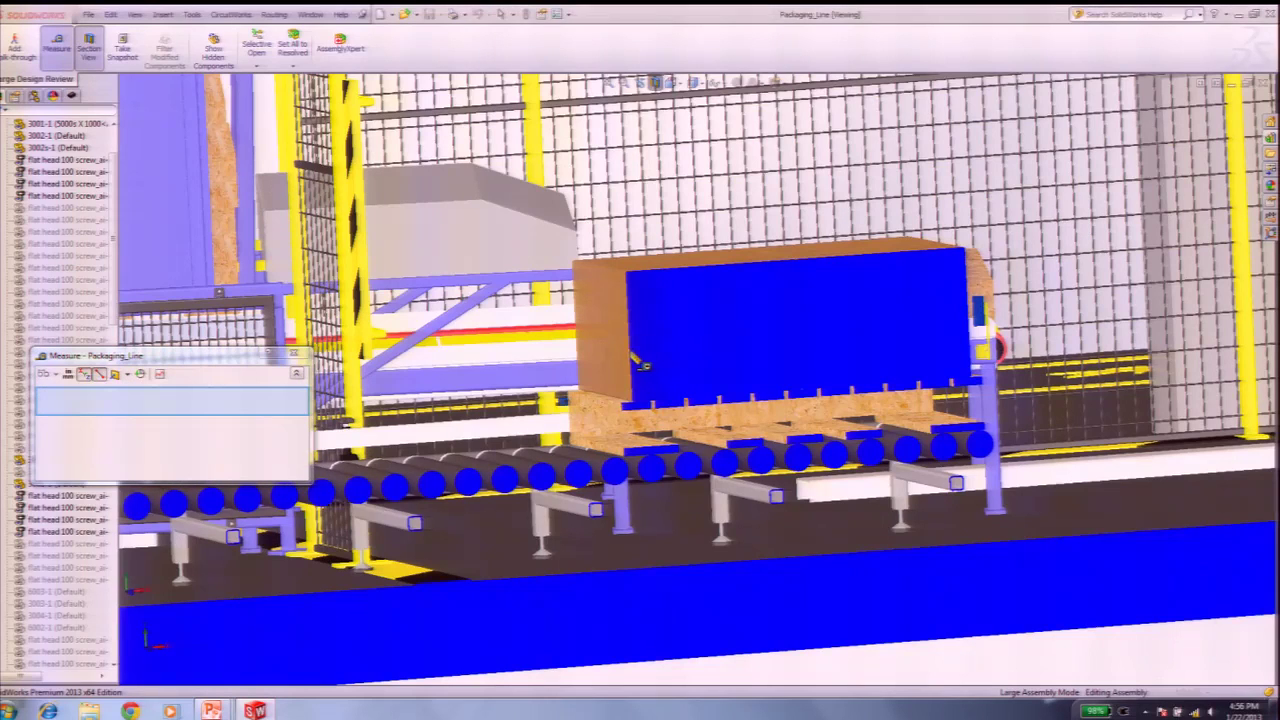
left_click(620, 362)
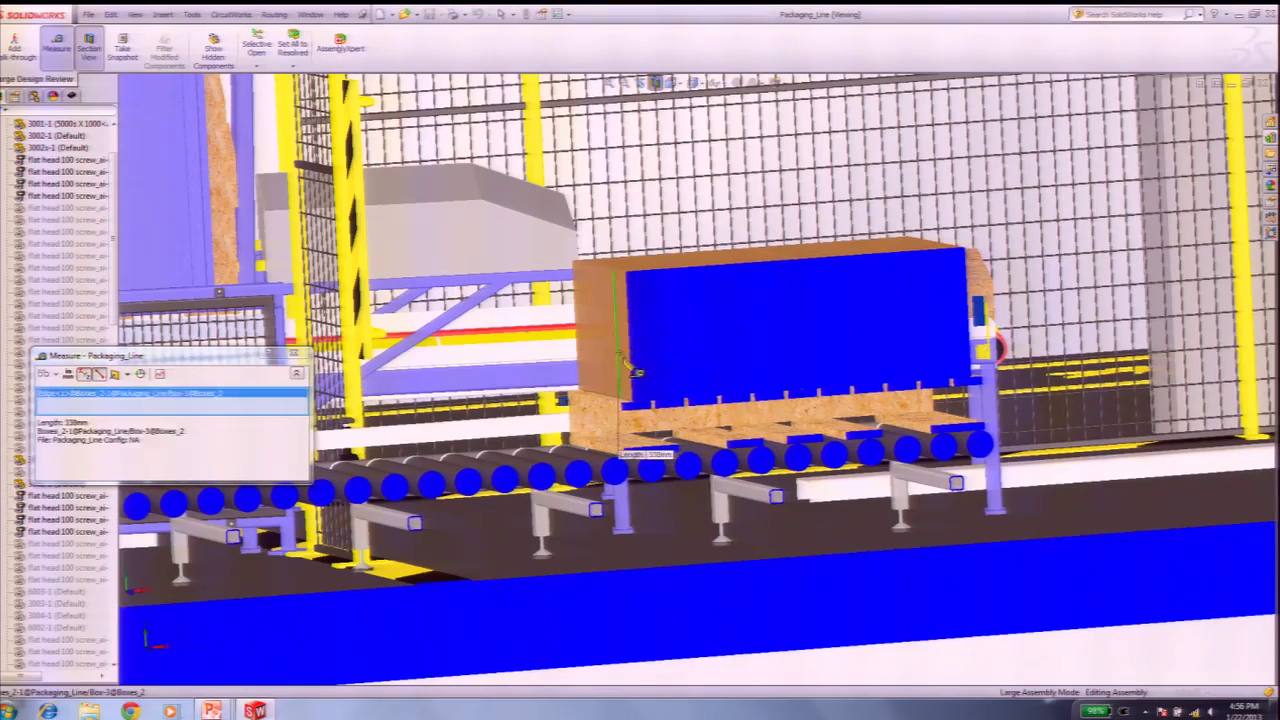
left_click(628, 368)
key("Escape")
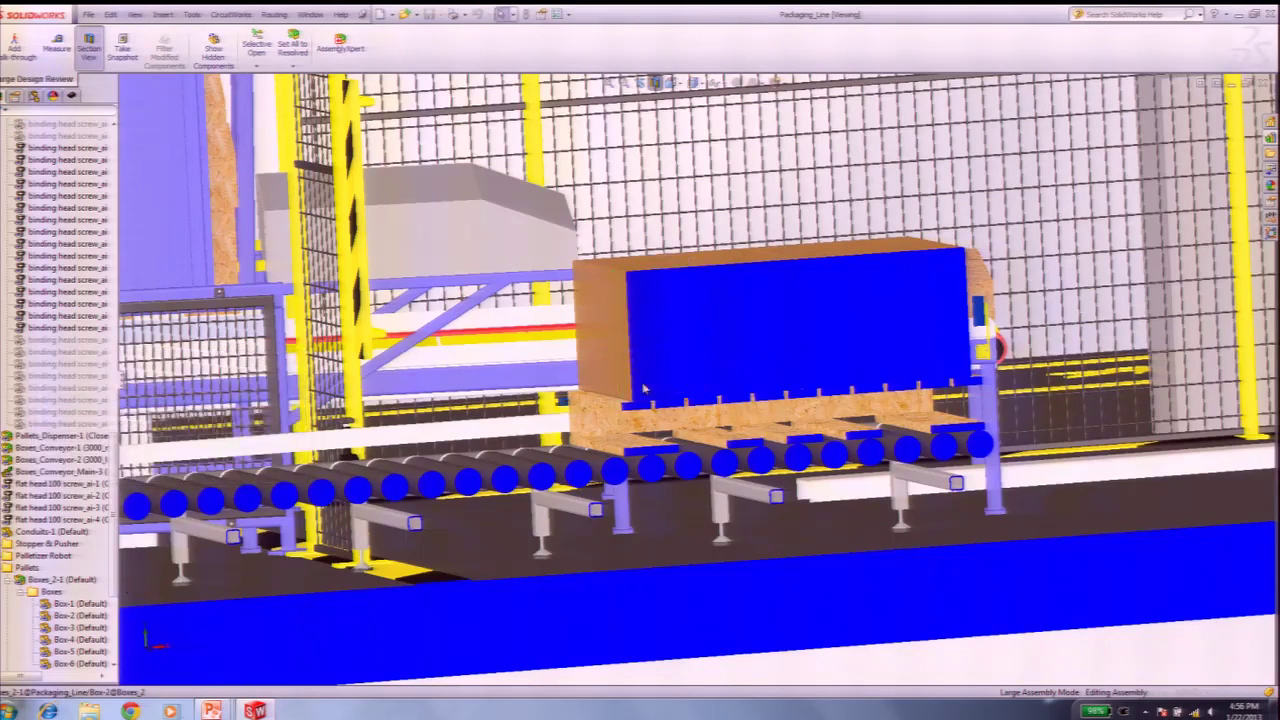
Step: Select the single box Box-1 at the near end of the red belt conveyor in the sectioned assembly
middle_click_drag(1014, 627, 1020, 623)
scroll(1017, 630, "up", 1)
scroll(1017, 630, "up", 7)
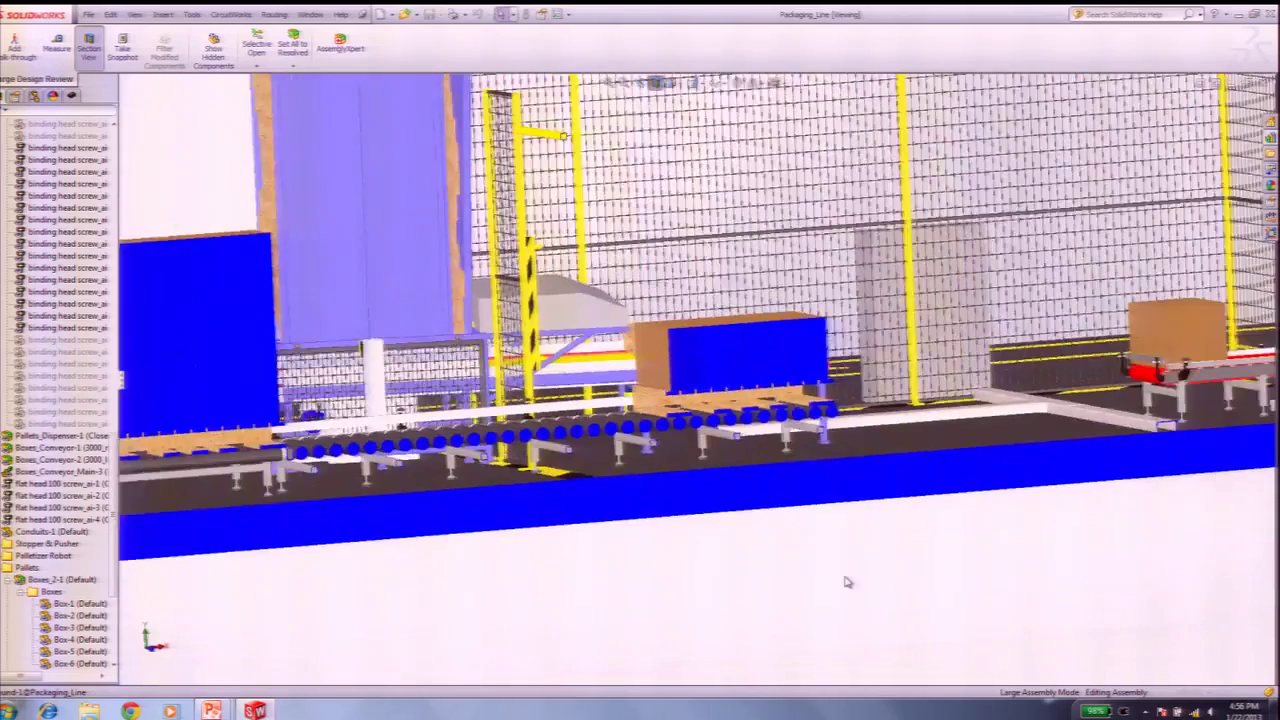
middle_click_drag(823, 579, 838, 612)
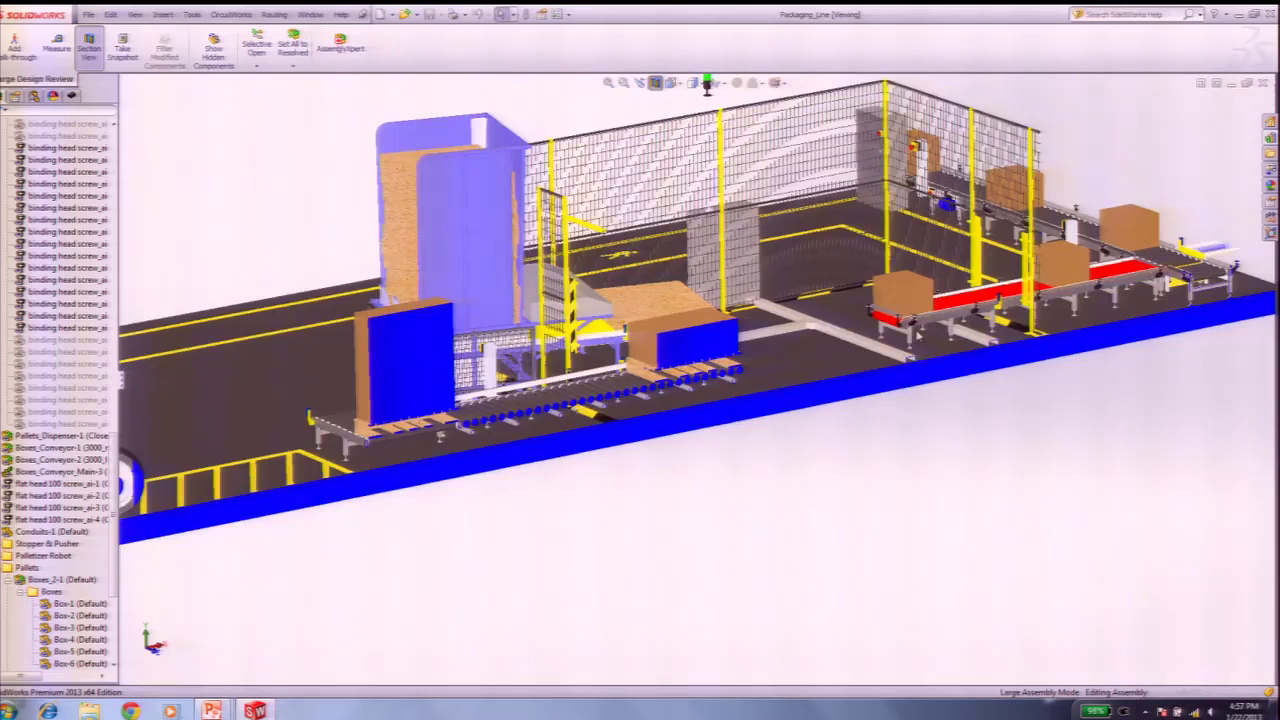
scroll(920, 336, "down", 3)
scroll(918, 336, "down", 2)
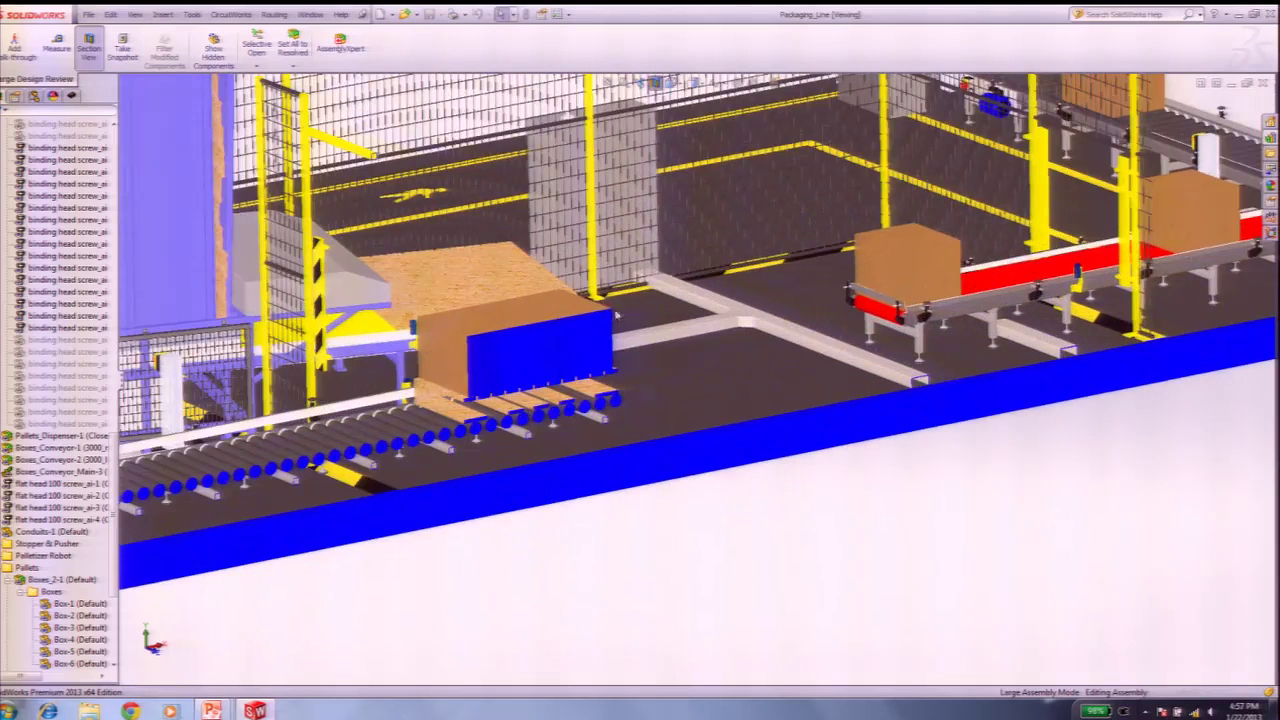
left_click(886, 259)
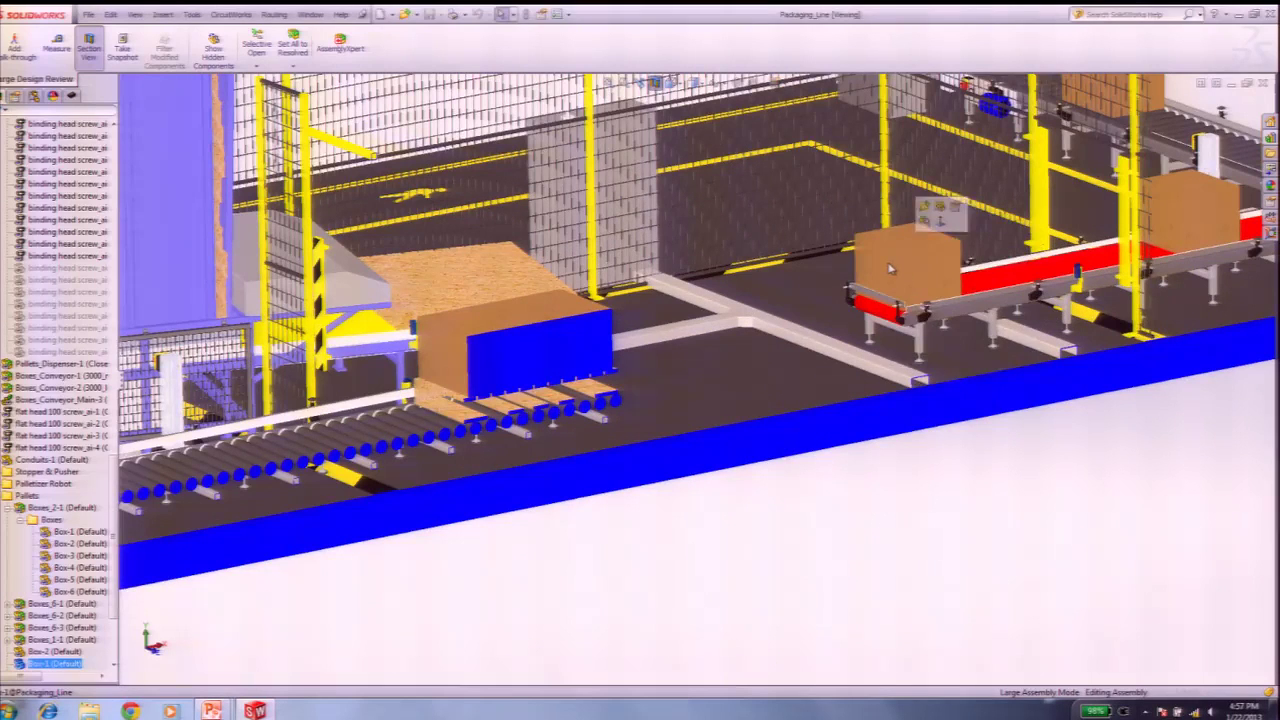
right_click(896, 268)
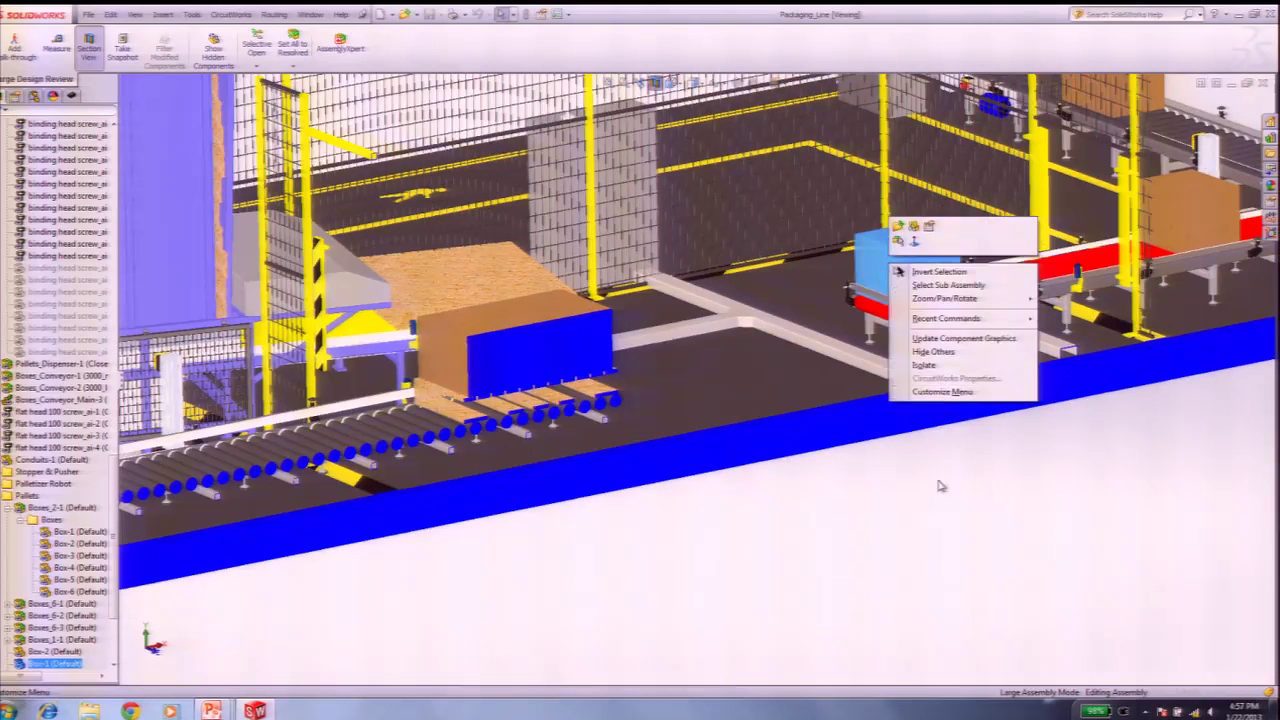
left_click(922, 510)
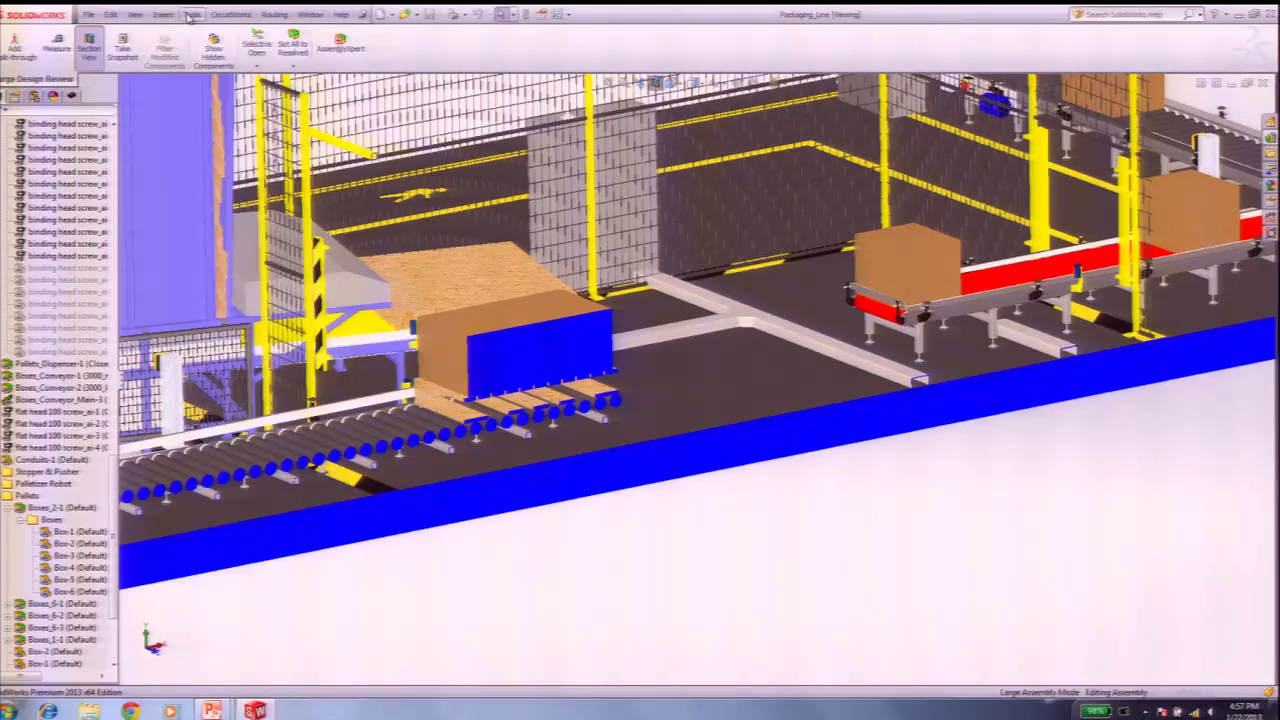
left_click(189, 15)
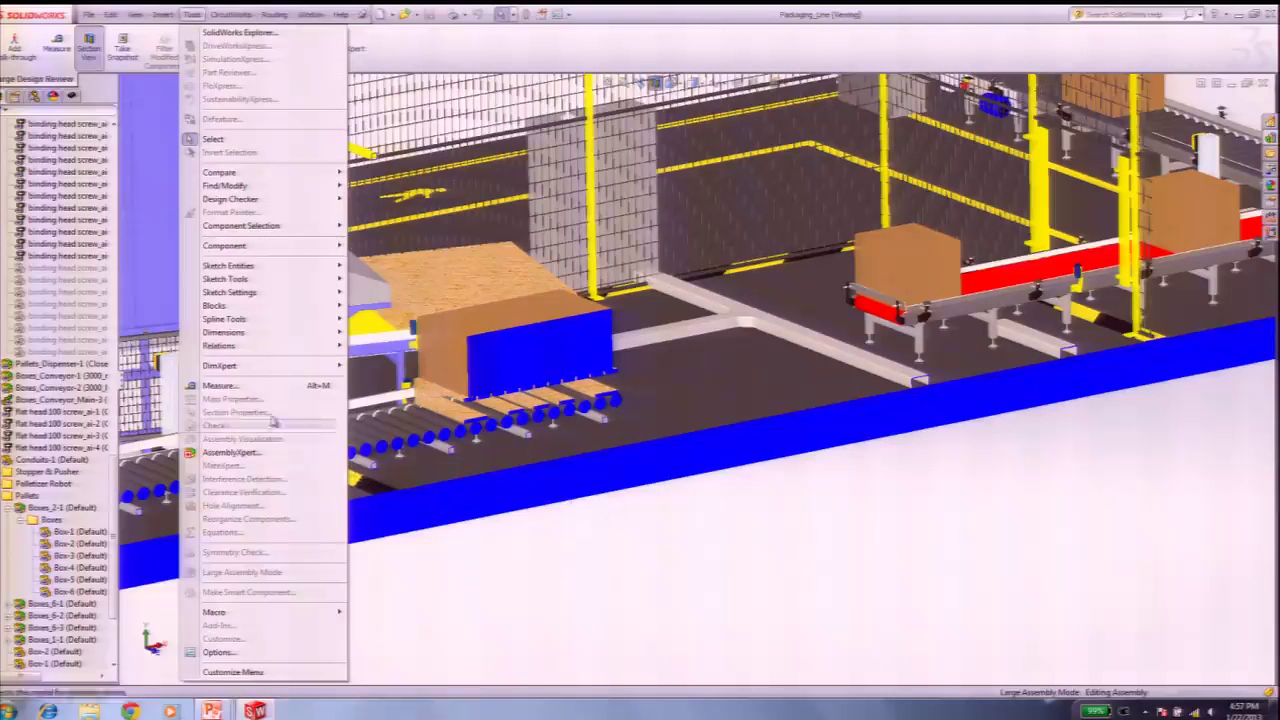
left_click(855, 577)
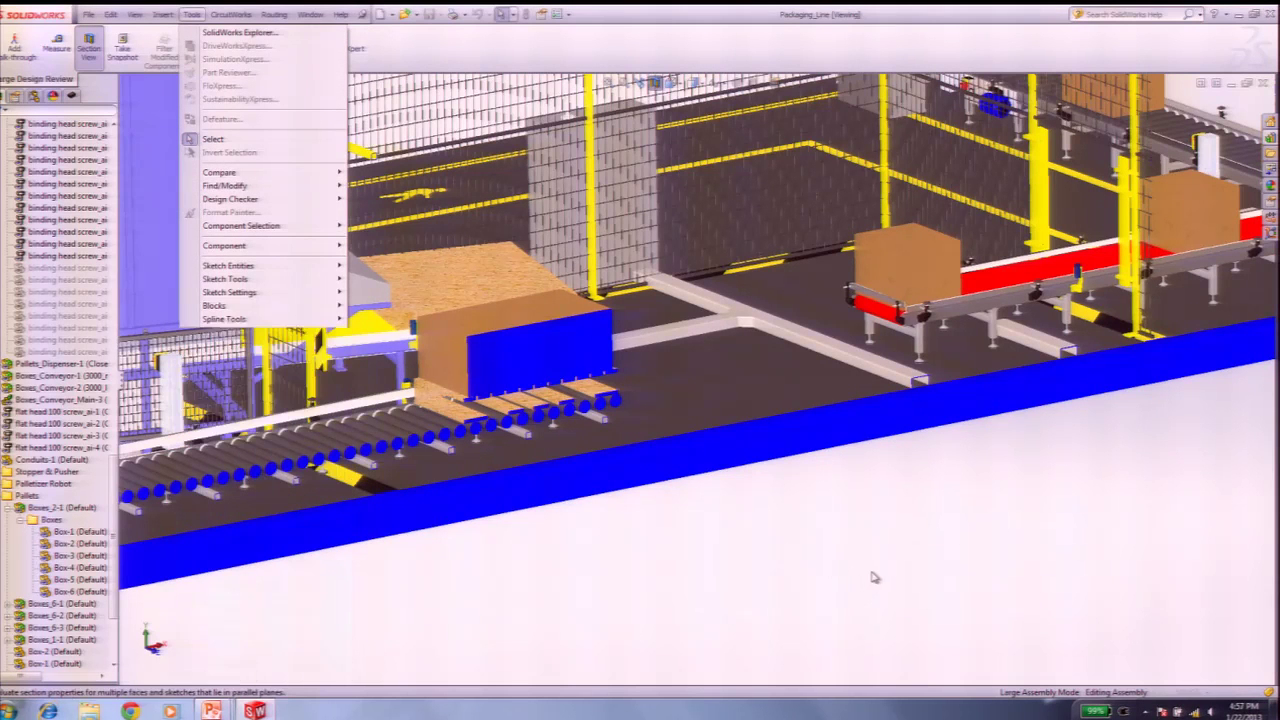
Step: Turn off the section view so the complete, uncut packaging line is displayed
key("f")
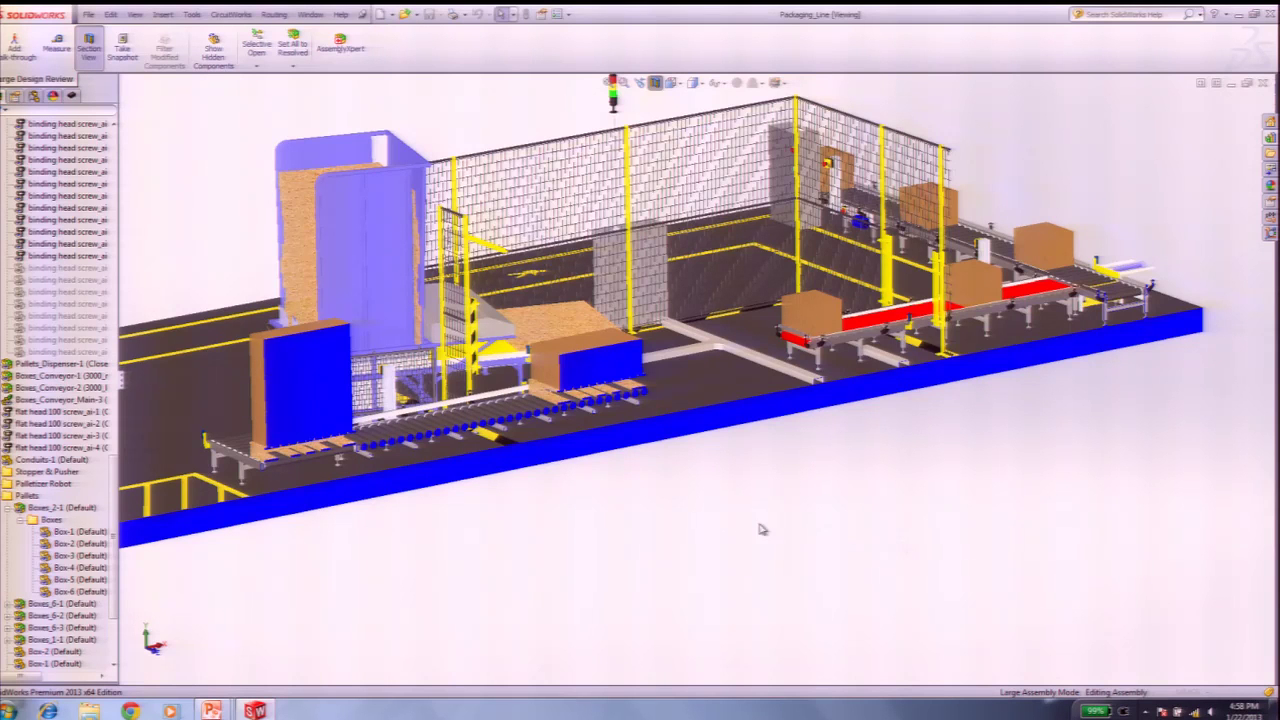
scroll(489, 430, "down", 5)
scroll(486, 436, "down", 3)
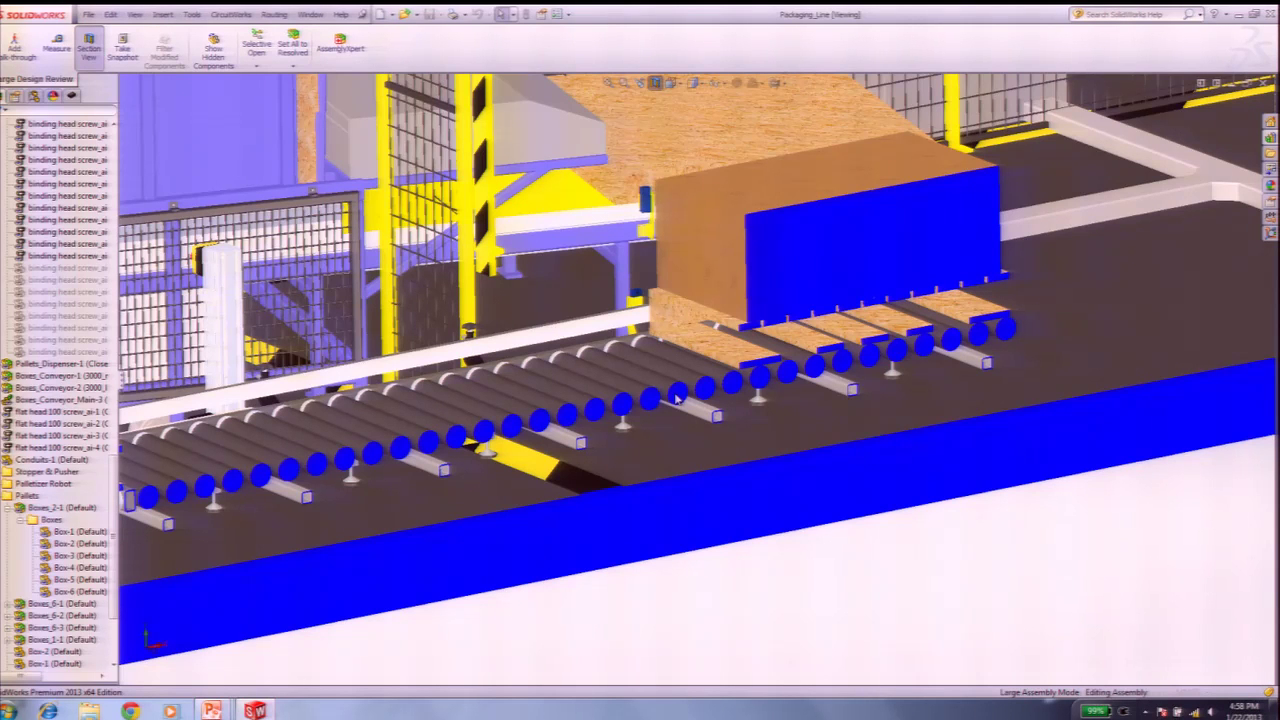
scroll(676, 398, "up", 4)
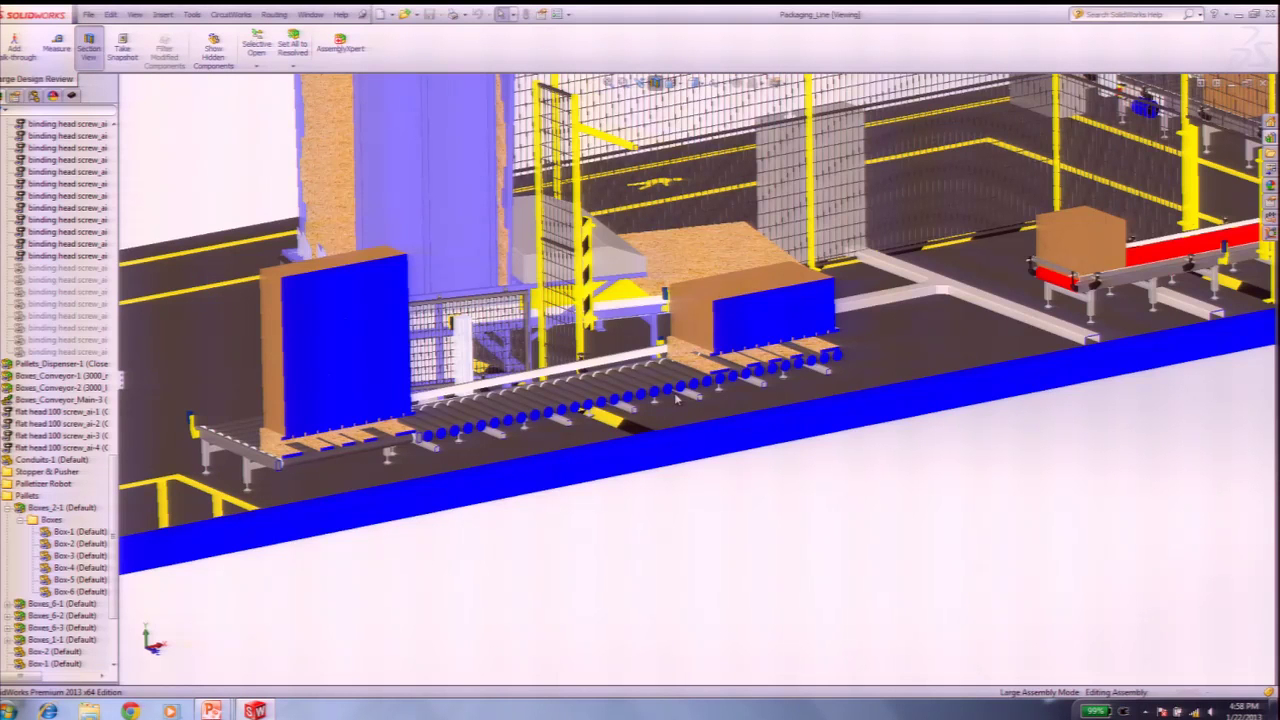
scroll(677, 399, "up", 6)
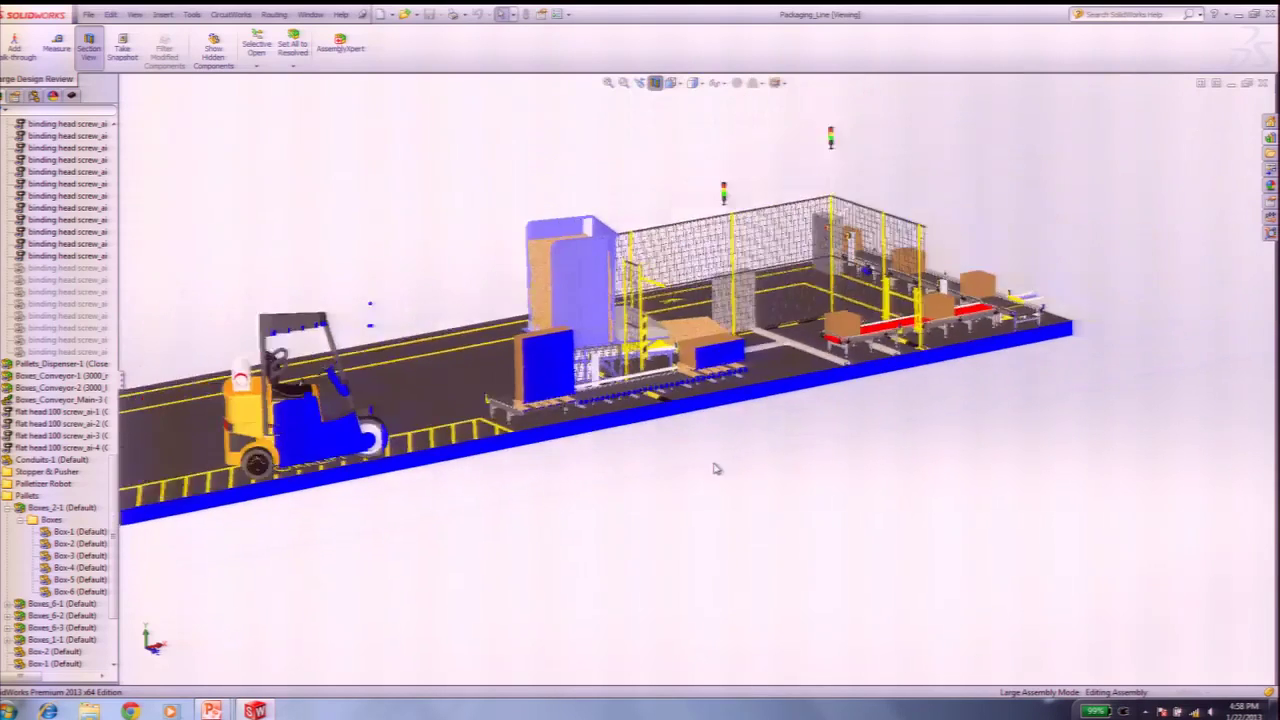
mouse_move(255, 266)
middle_mouse_down()
mouse_move(271, 251)
mouse_move(254, 234)
mouse_move(258, 256)
middle_mouse_up()
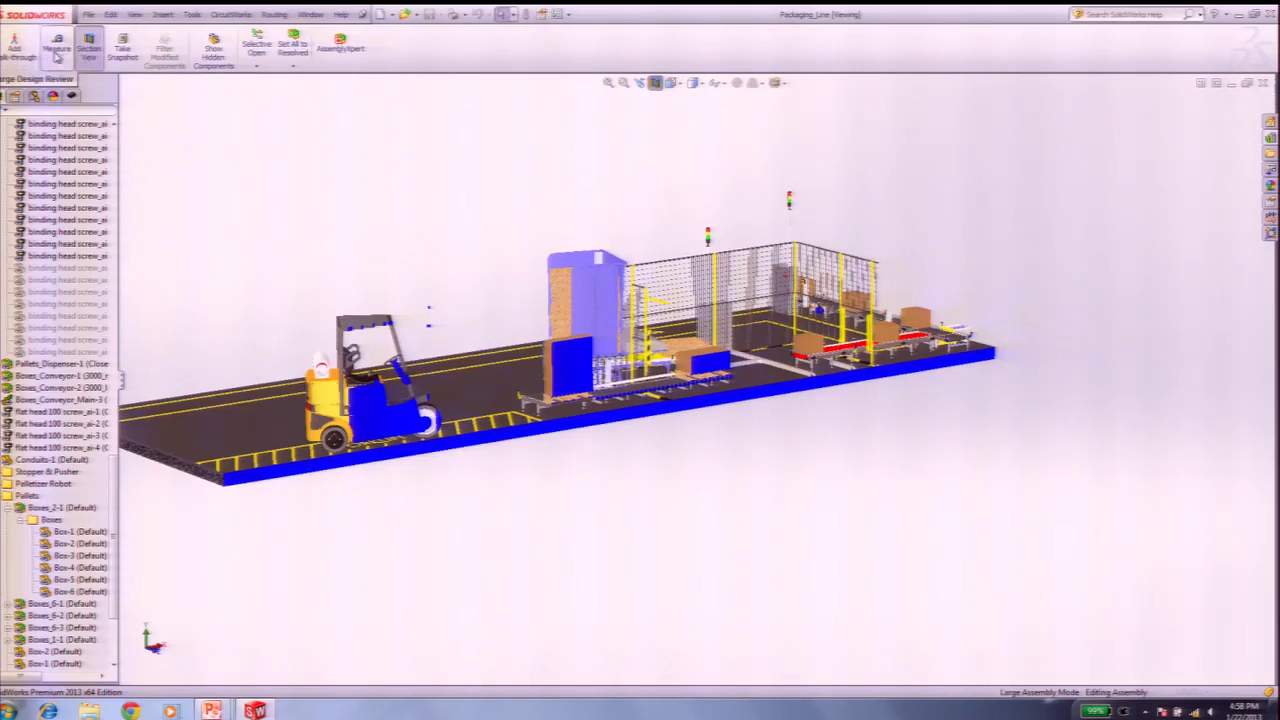
middle_click_drag(731, 569, 737, 558)
Step: Examine the complete packaging line around the robot cell and forklift, and check the available Selective Open options
scroll(766, 432, "down", 5)
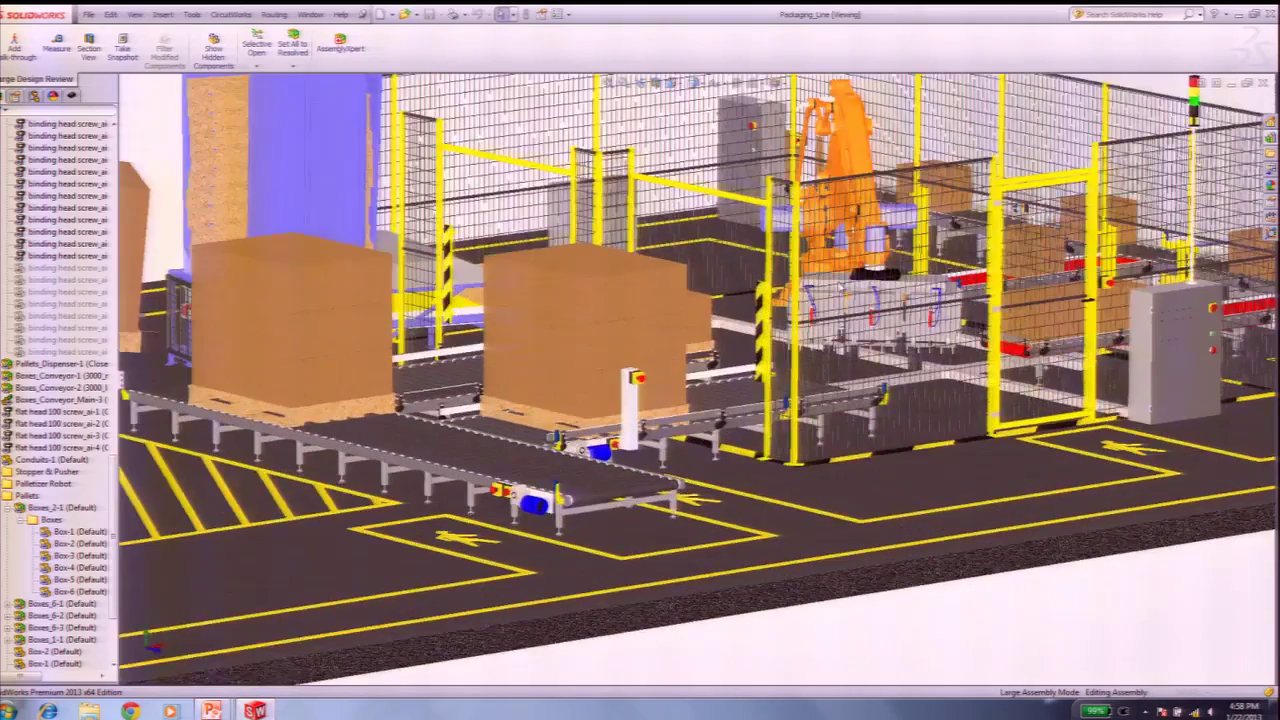
middle_click_drag(821, 304, 868, 337)
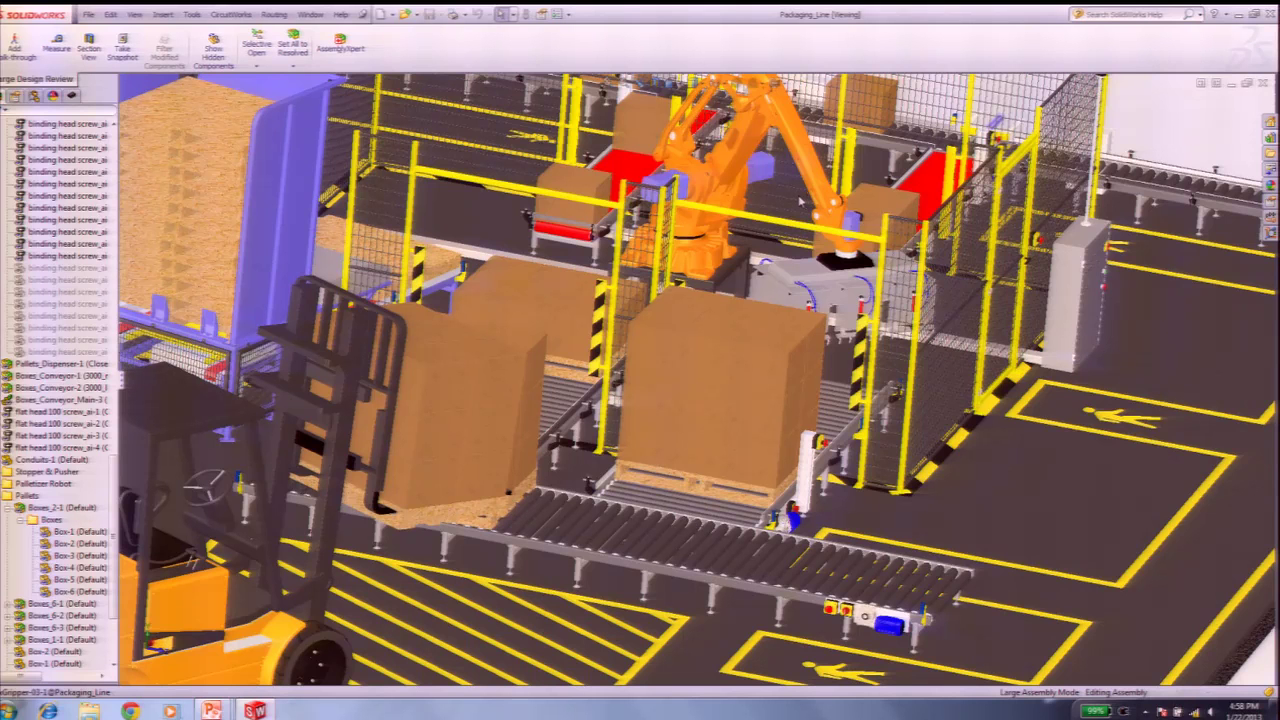
scroll(975, 453, "up", 3)
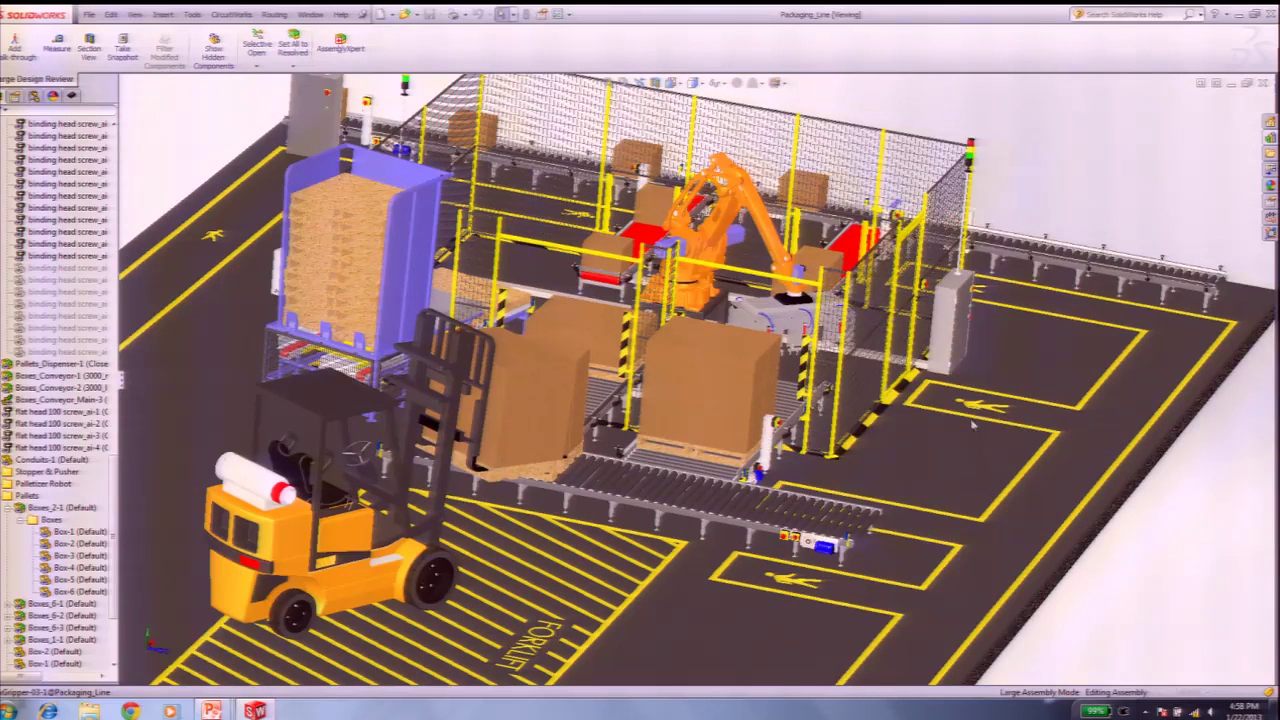
scroll(972, 453, "up", 2)
scroll(1137, 454, "up", 2)
mouse_move(1010, 482)
middle_mouse_down()
mouse_move(1023, 451)
mouse_move(777, 437)
mouse_move(949, 446)
mouse_move(995, 430)
mouse_move(1006, 460)
middle_mouse_up()
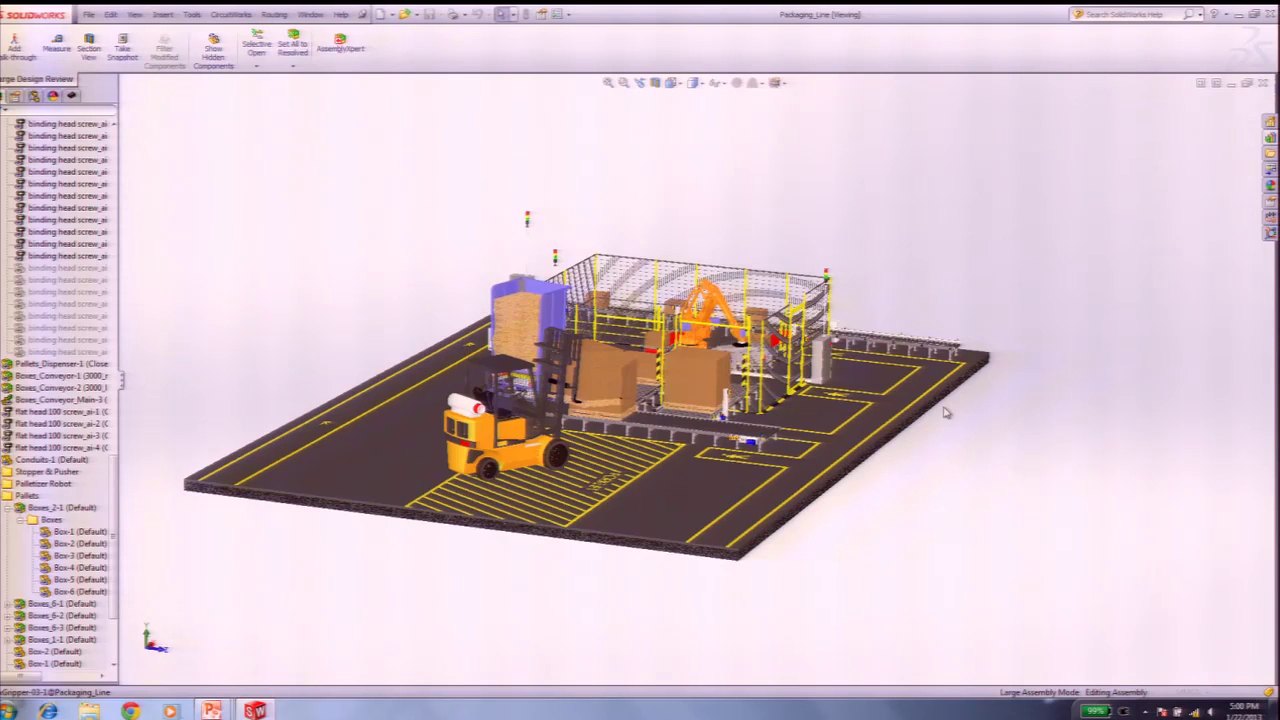
left_click(257, 67)
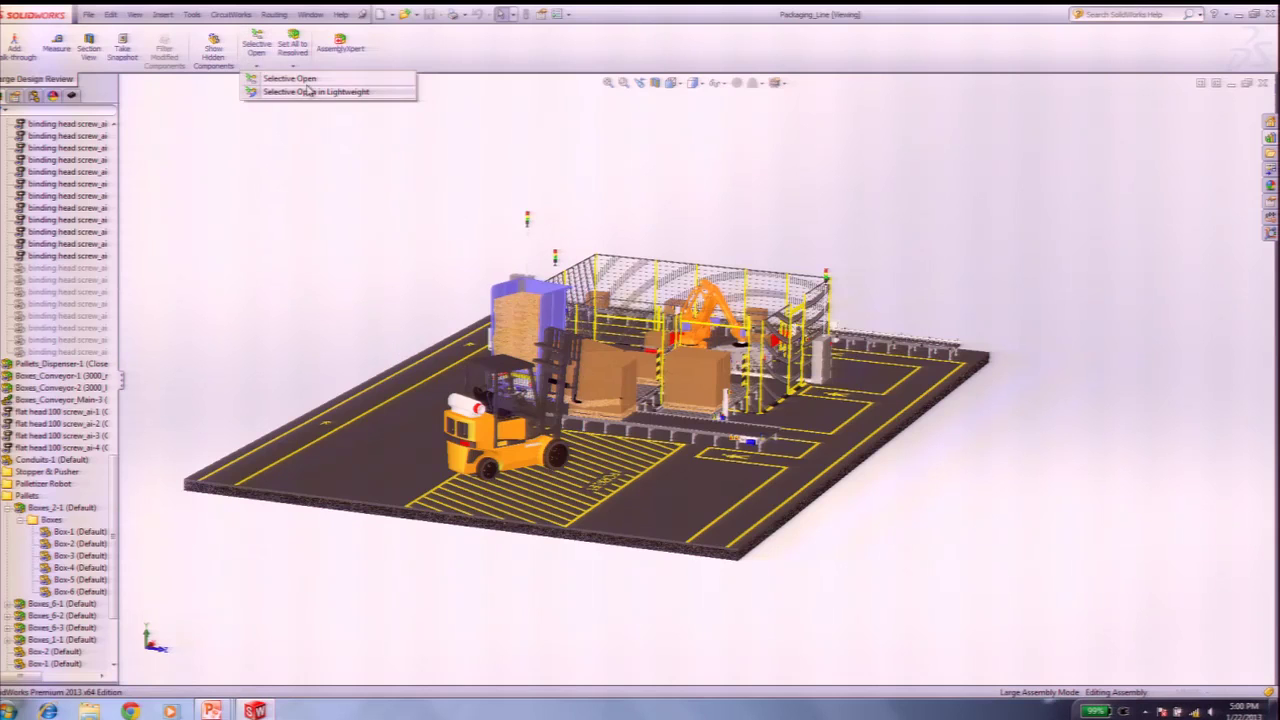
left_click(383, 222)
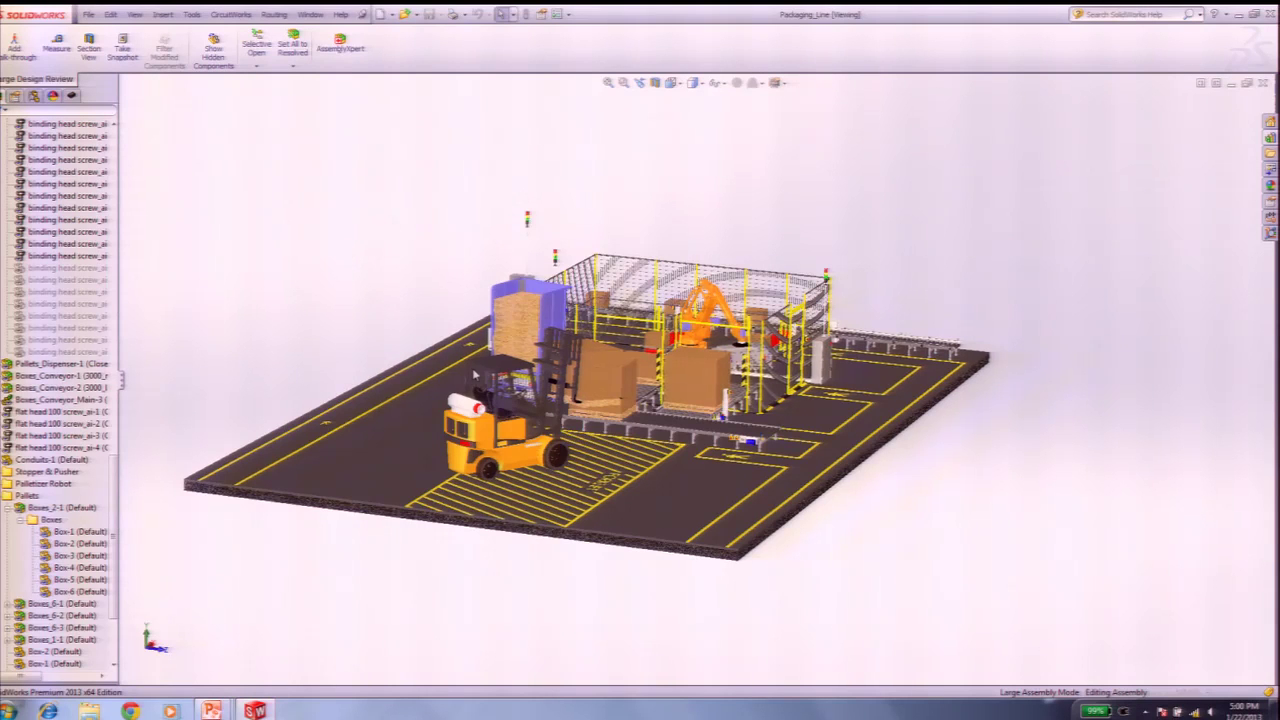
Step: Take a snapshot of the packaging line from the forklift side and name it OVERALL VIEW
scroll(475, 374, "down", 2)
mouse_move(1015, 615)
middle_mouse_down()
mouse_move(1012, 598)
mouse_move(994, 597)
mouse_move(1001, 610)
middle_mouse_up()
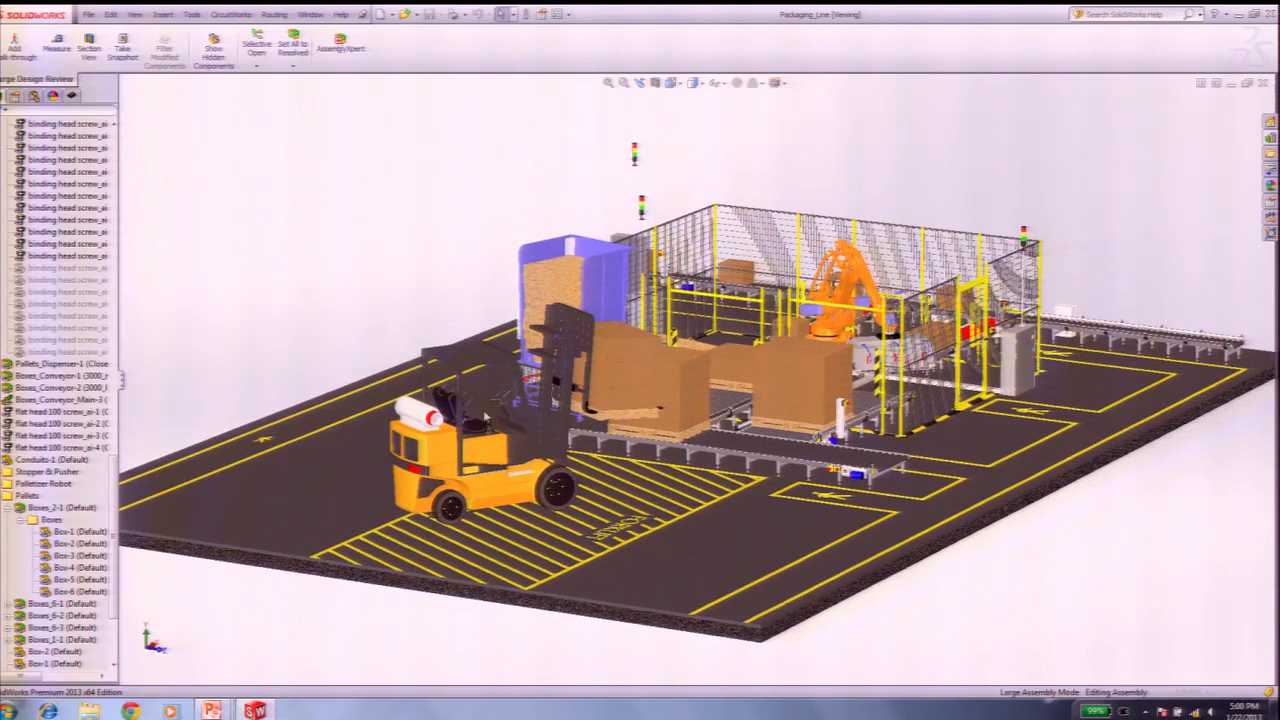
scroll(289, 200, "down", 2)
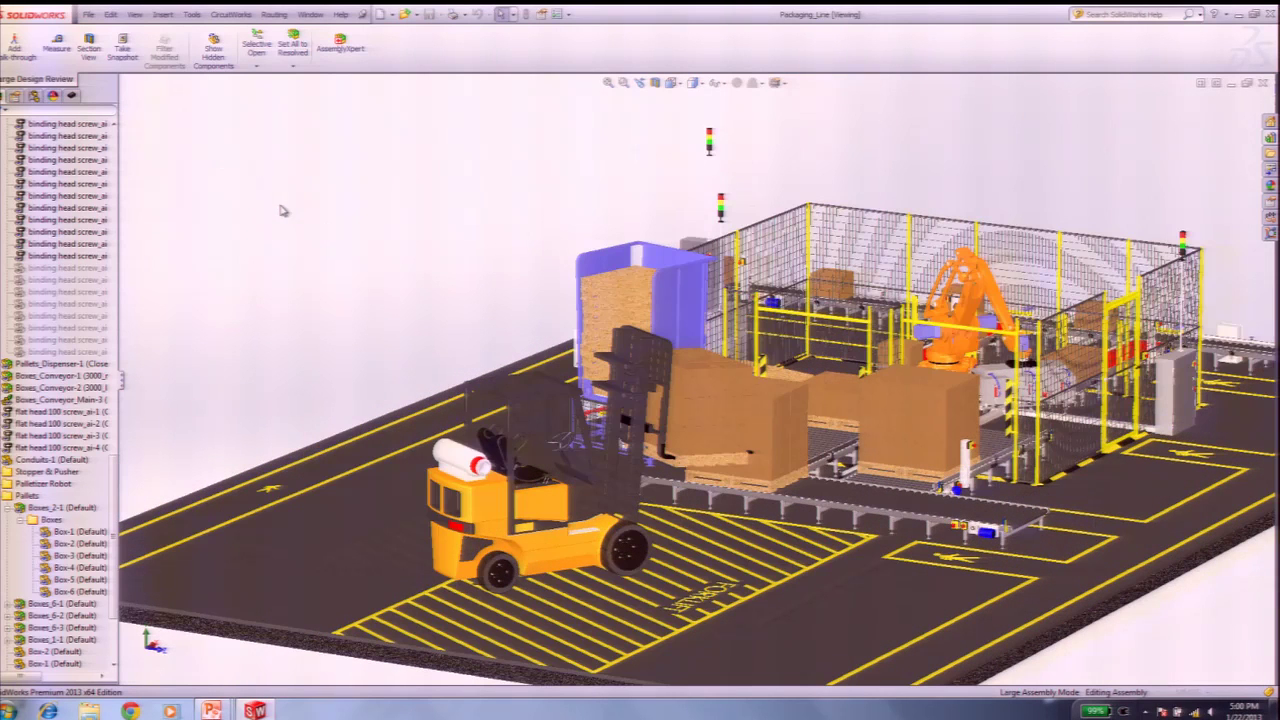
left_click(122, 55)
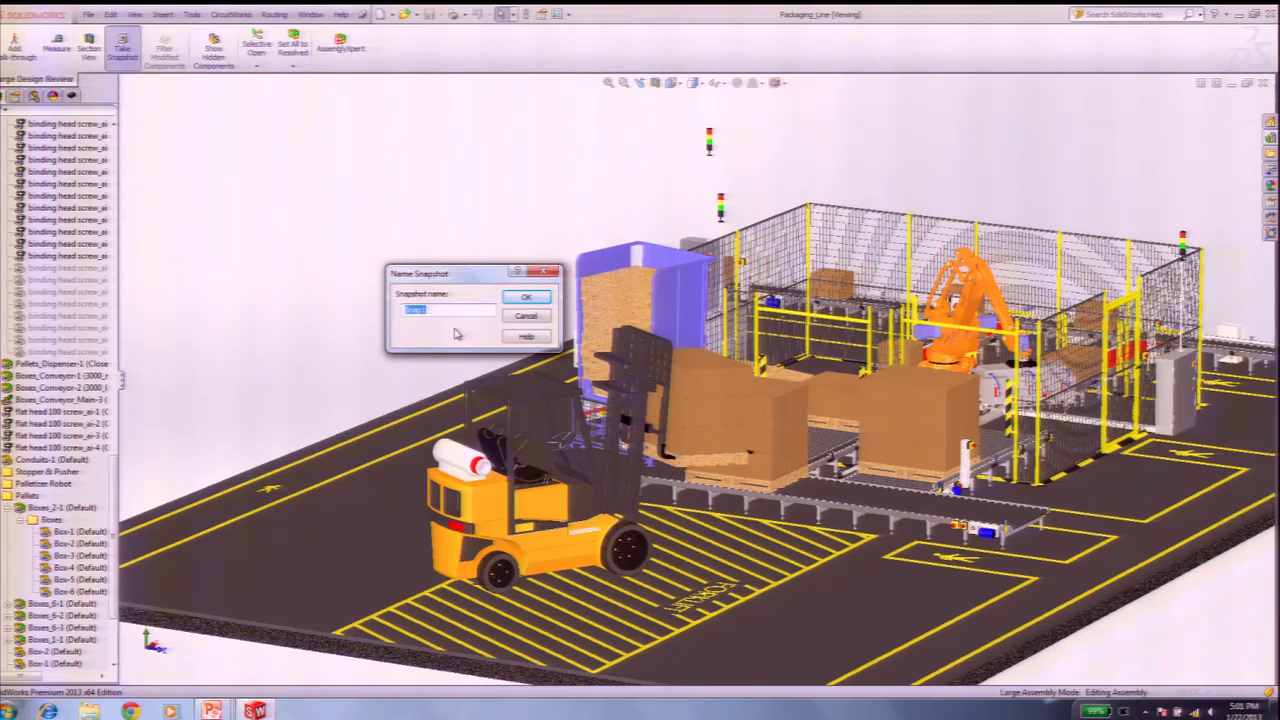
type("FOR")
key("BackSpace")
key("BackSpace")
key("BackSpace")
type("OVERALL VIEW")
left_click(526, 297)
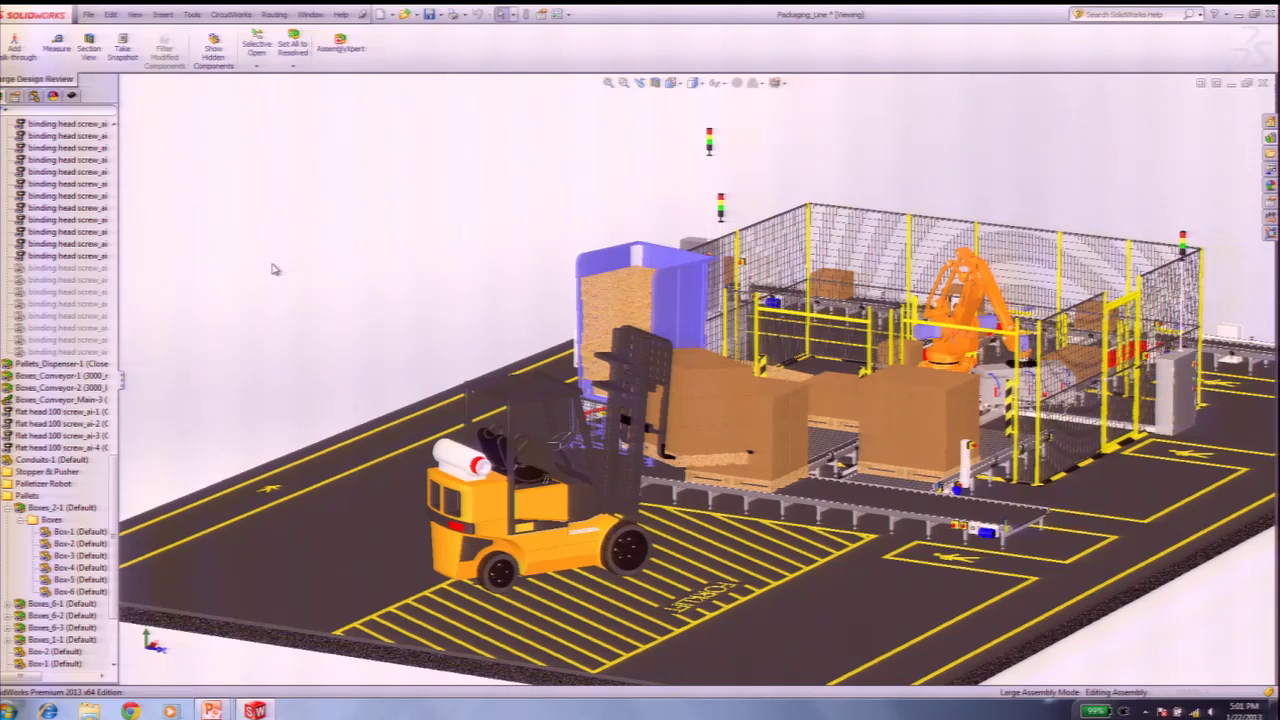
Step: List the assembly's saved snapshots and preview the OVERALL VIEW snapshot
left_click(53, 97)
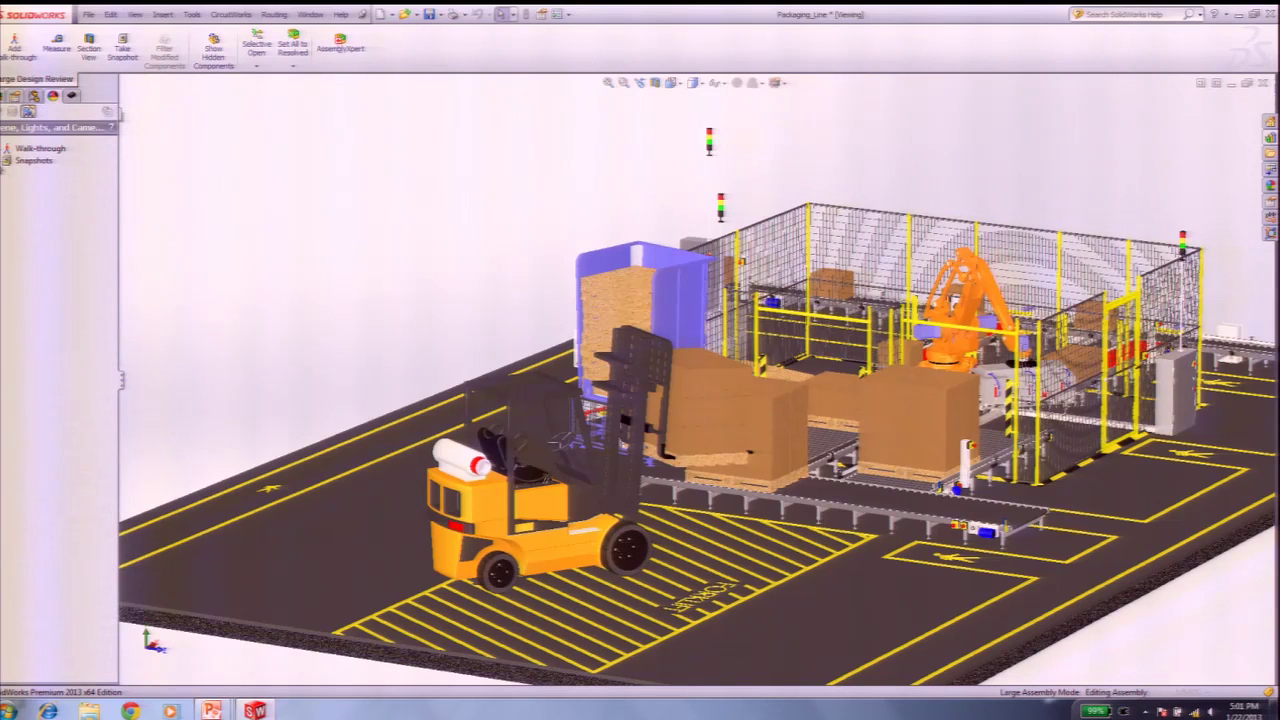
left_click(1, 162)
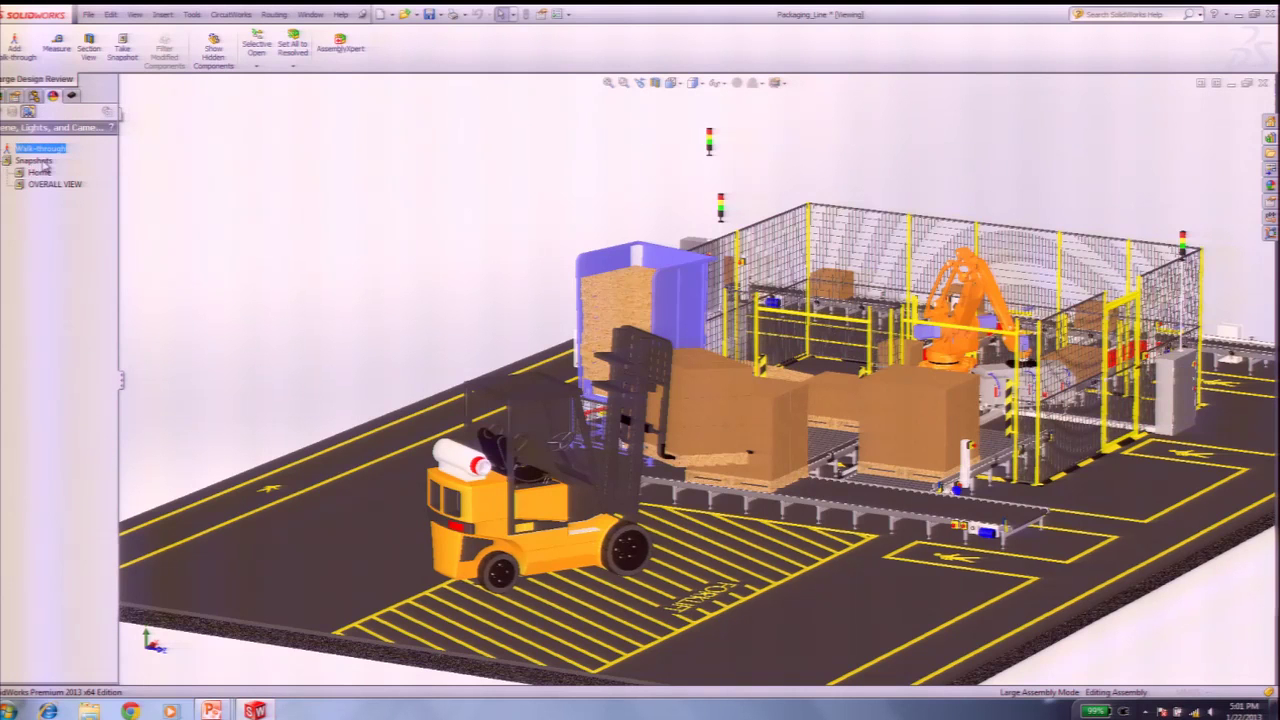
mouse_move(49, 190)
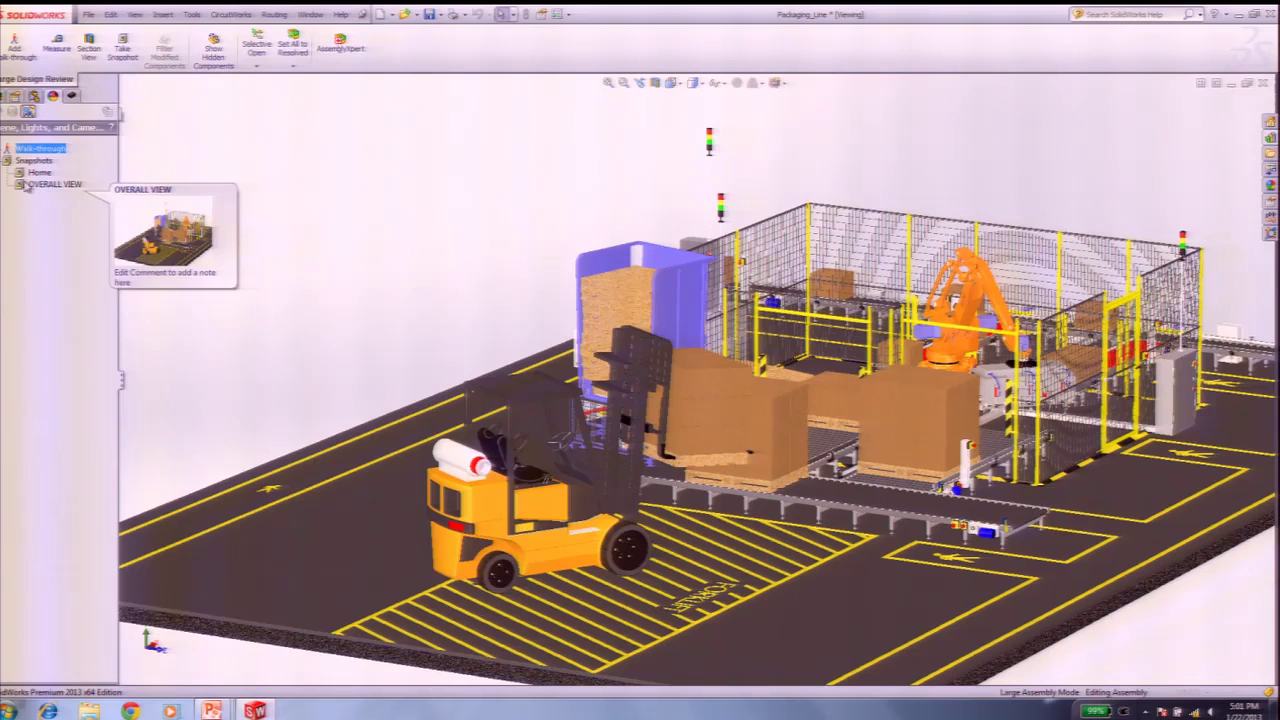
Step: Add the comment "More turning room for Forklift." with a date/time stamp to the OVERALL VIEW snapshot and save it
right_click(42, 194)
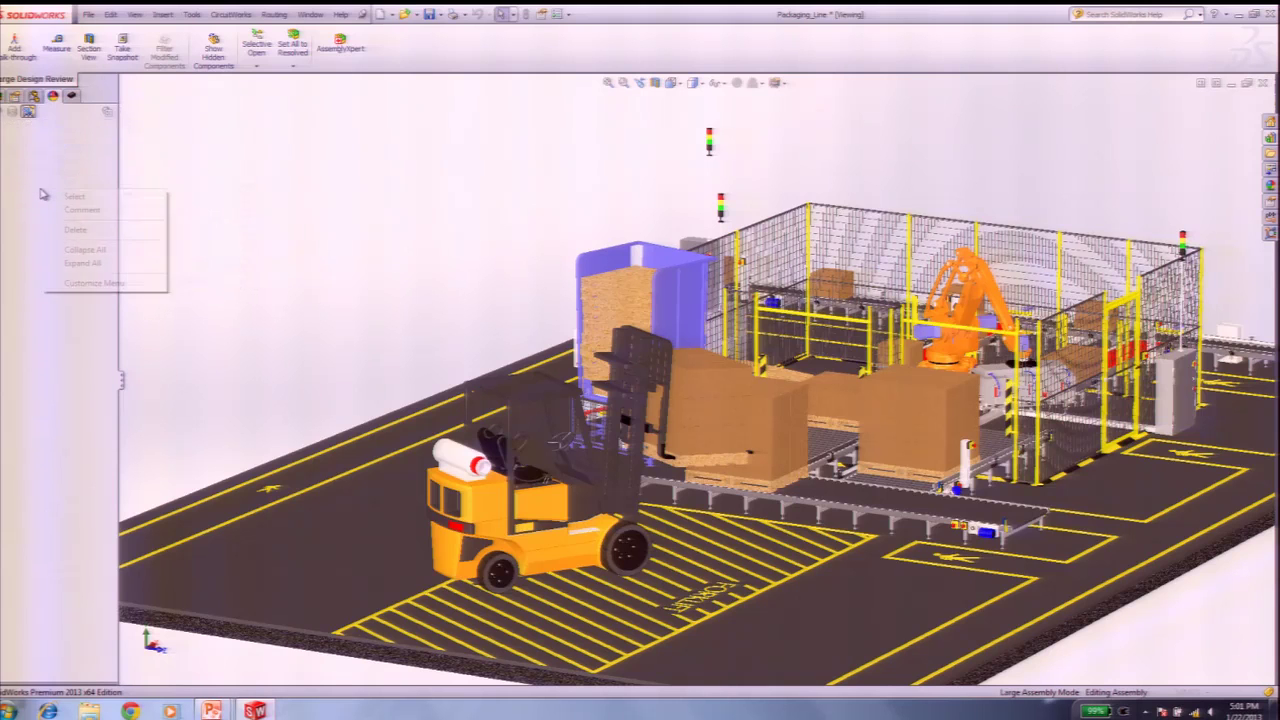
left_click(88, 212)
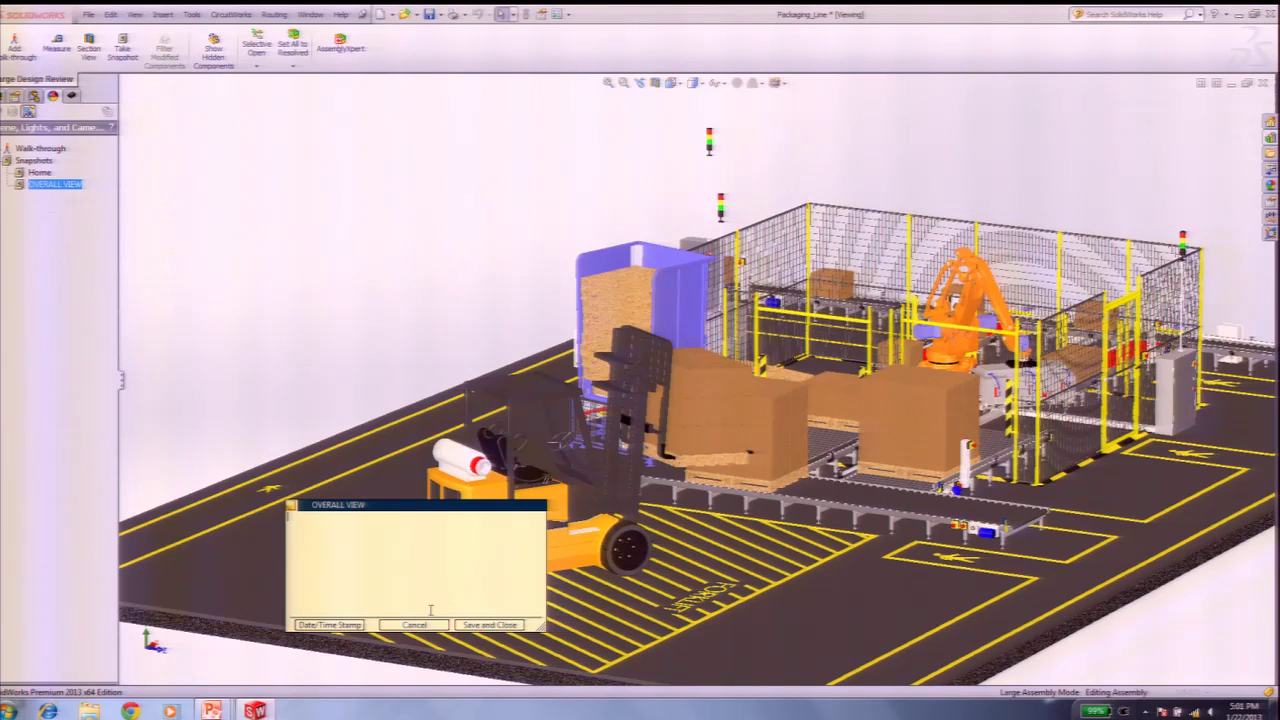
type("More turning room for Forklift.")
left_click(331, 626)
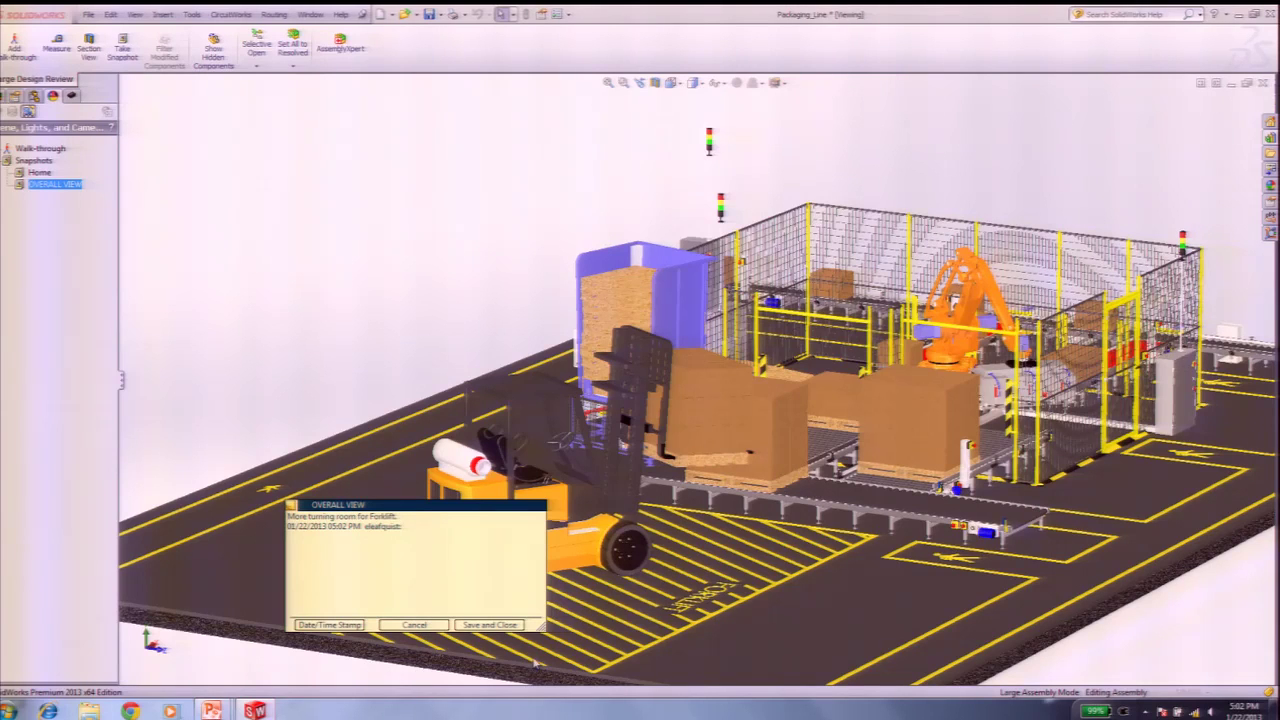
left_click(490, 625)
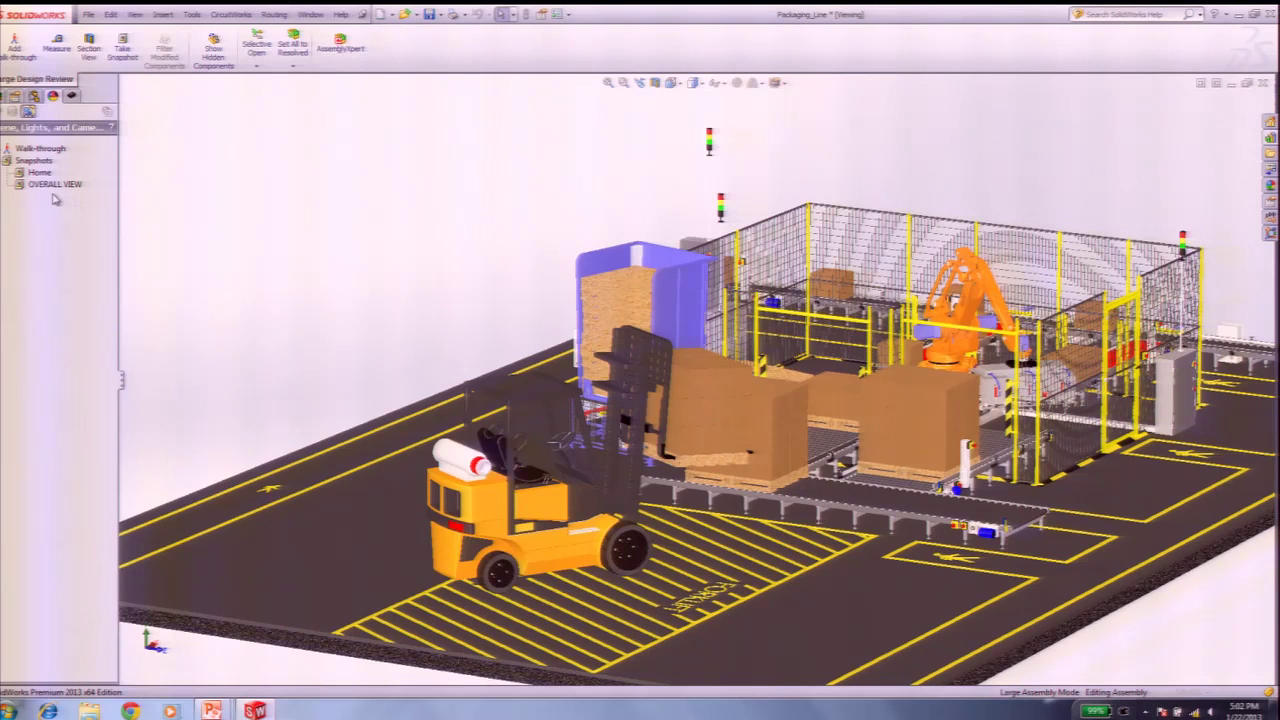
mouse_move(54, 191)
Step: Capture a screen image of a close-up of the white cylindrical tank on the back of the forklift
scroll(932, 567, "up", 2)
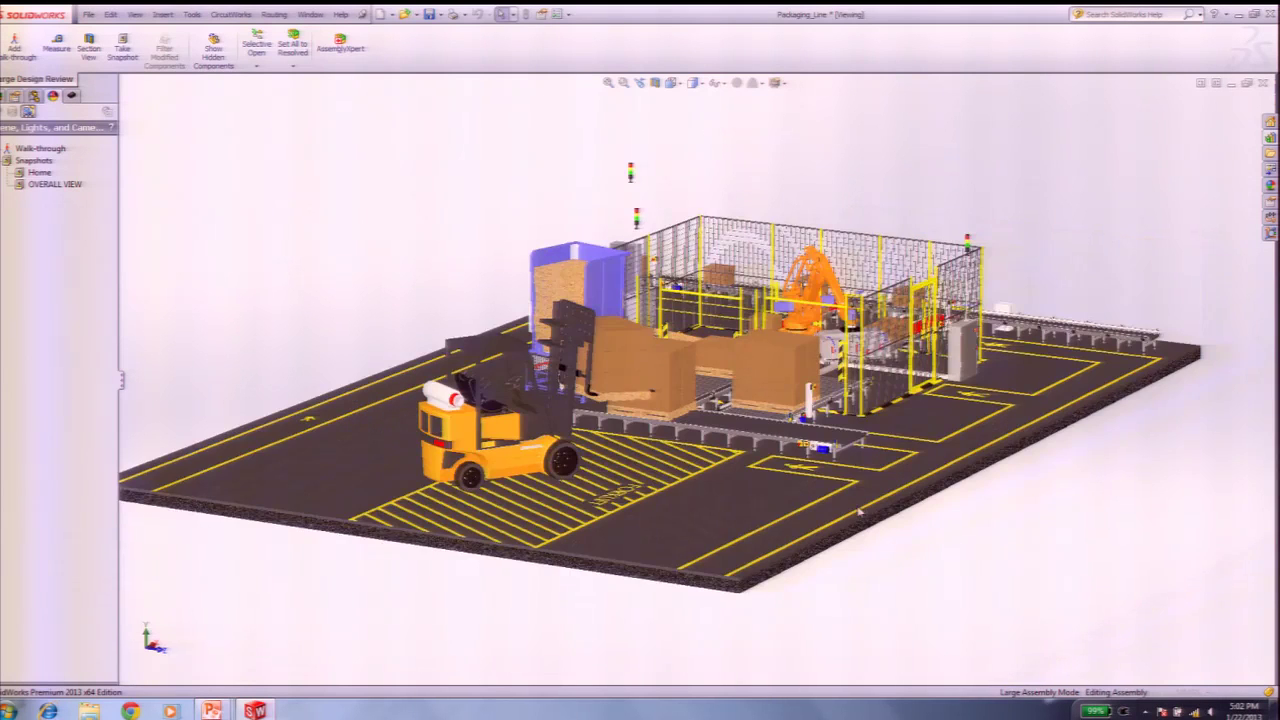
scroll(593, 474, "down", 4)
scroll(538, 452, "down", 3)
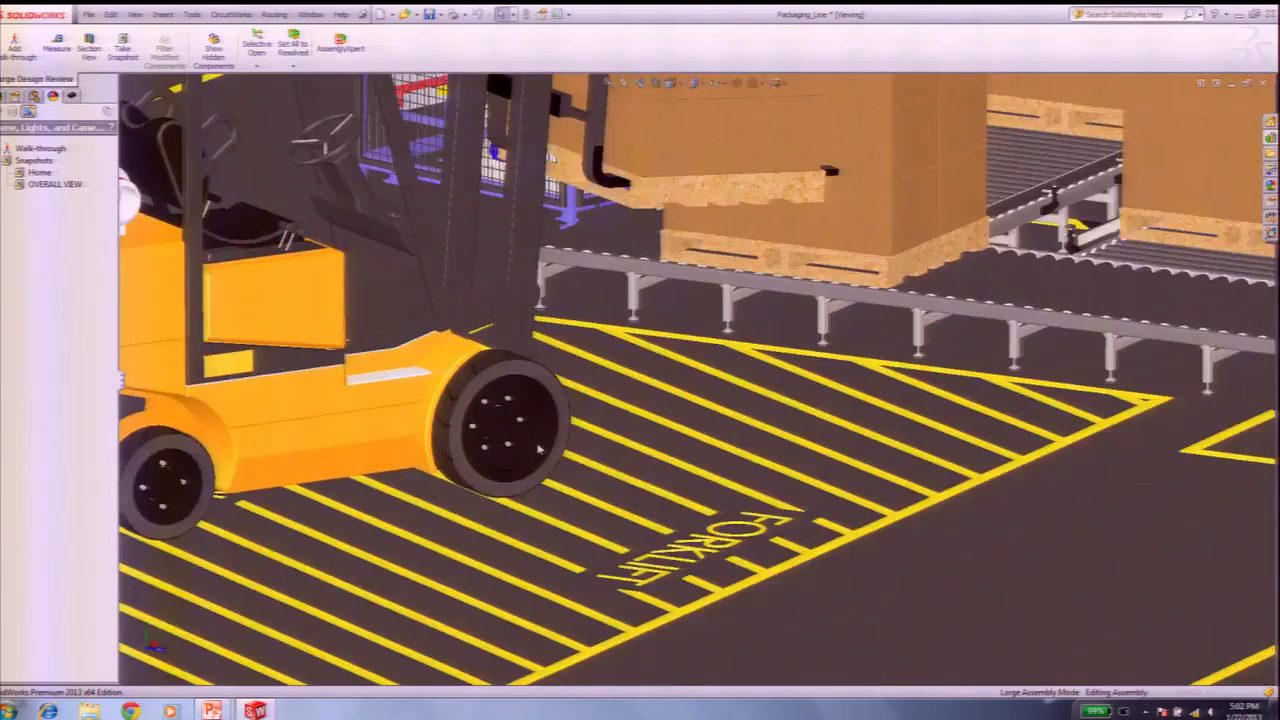
scroll(241, 399, "up", 5)
scroll(376, 314, "down", 2)
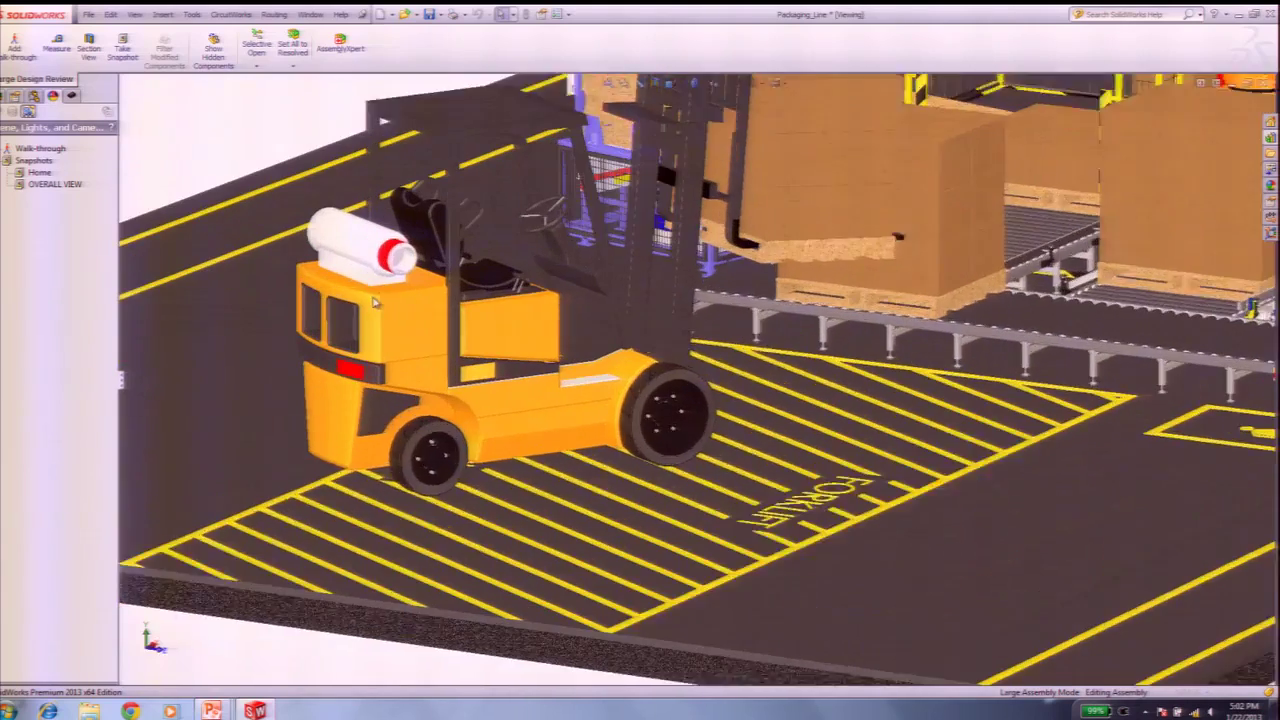
scroll(420, 202, "down", 2)
scroll(408, 196, "down", 2)
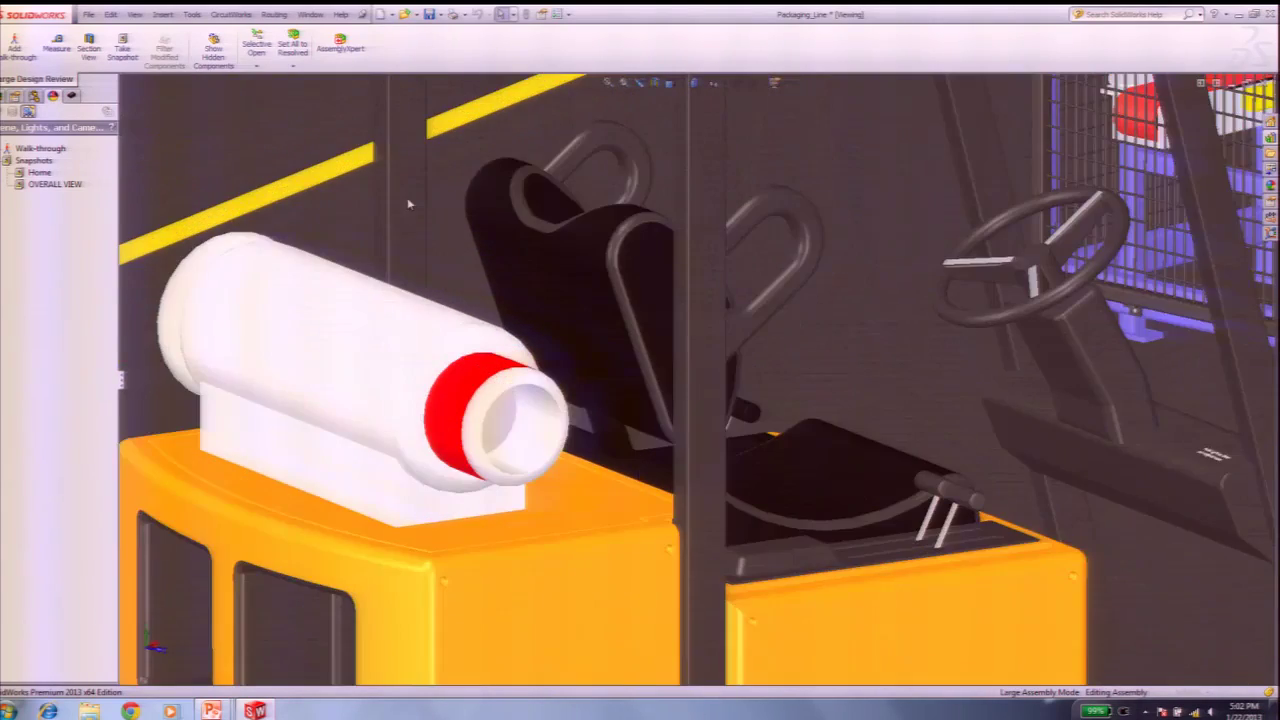
scroll(312, 278, "up", 2)
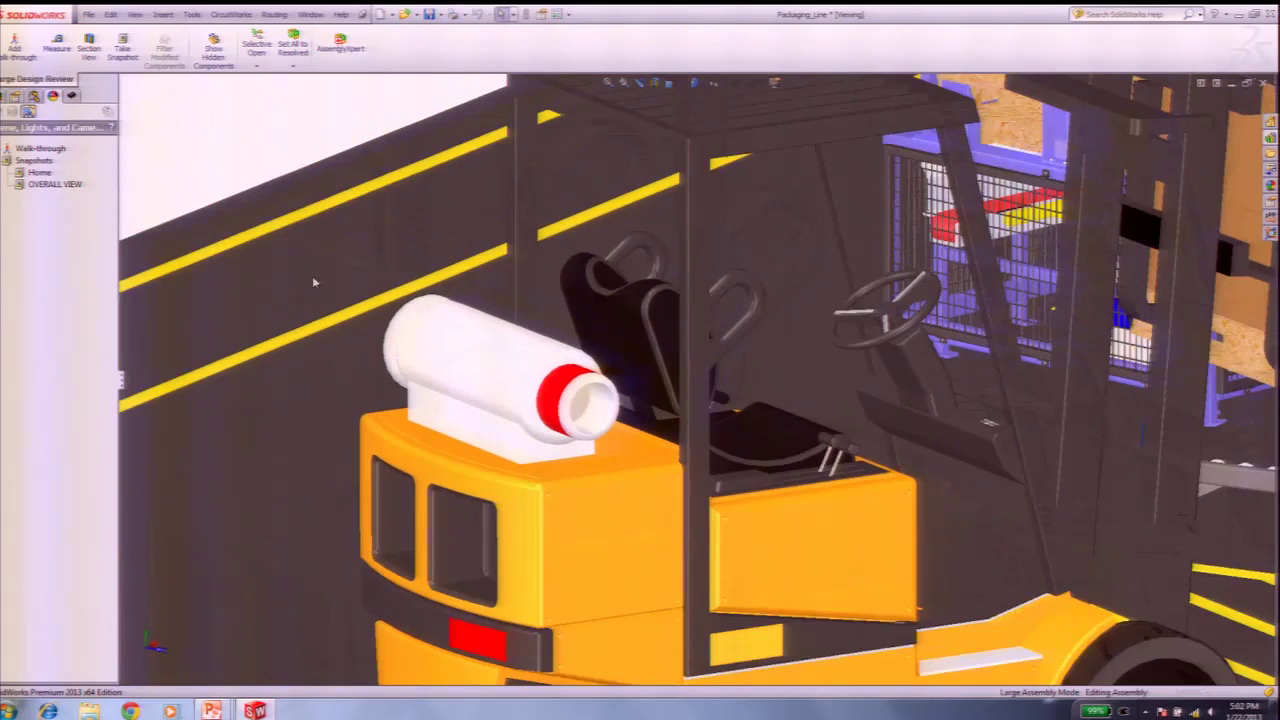
scroll(485, 322, "down", 4)
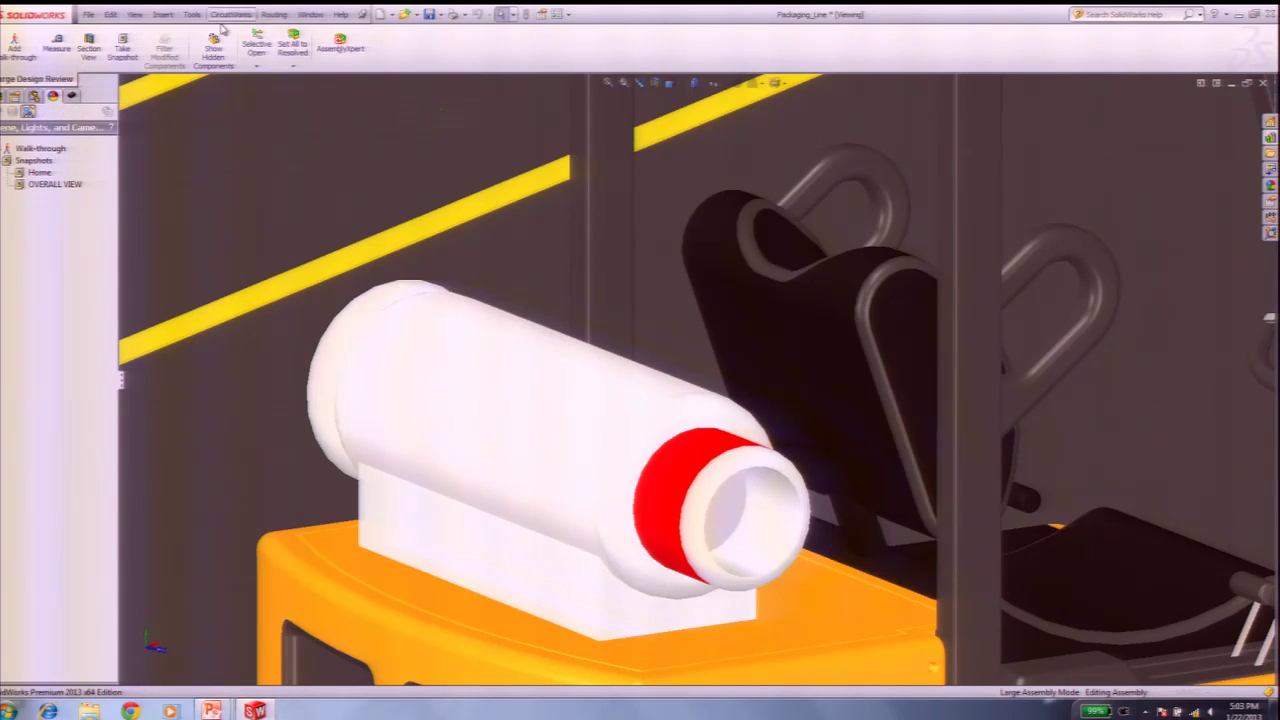
left_click(135, 15)
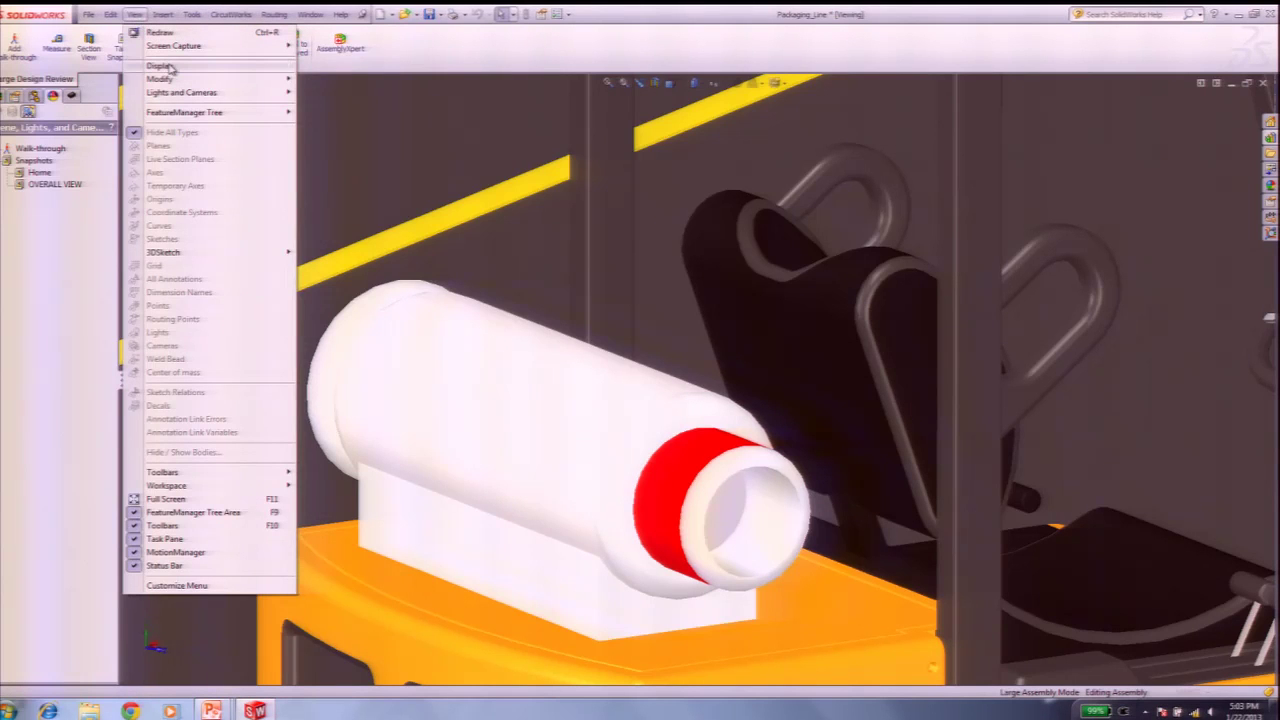
mouse_move(170, 66)
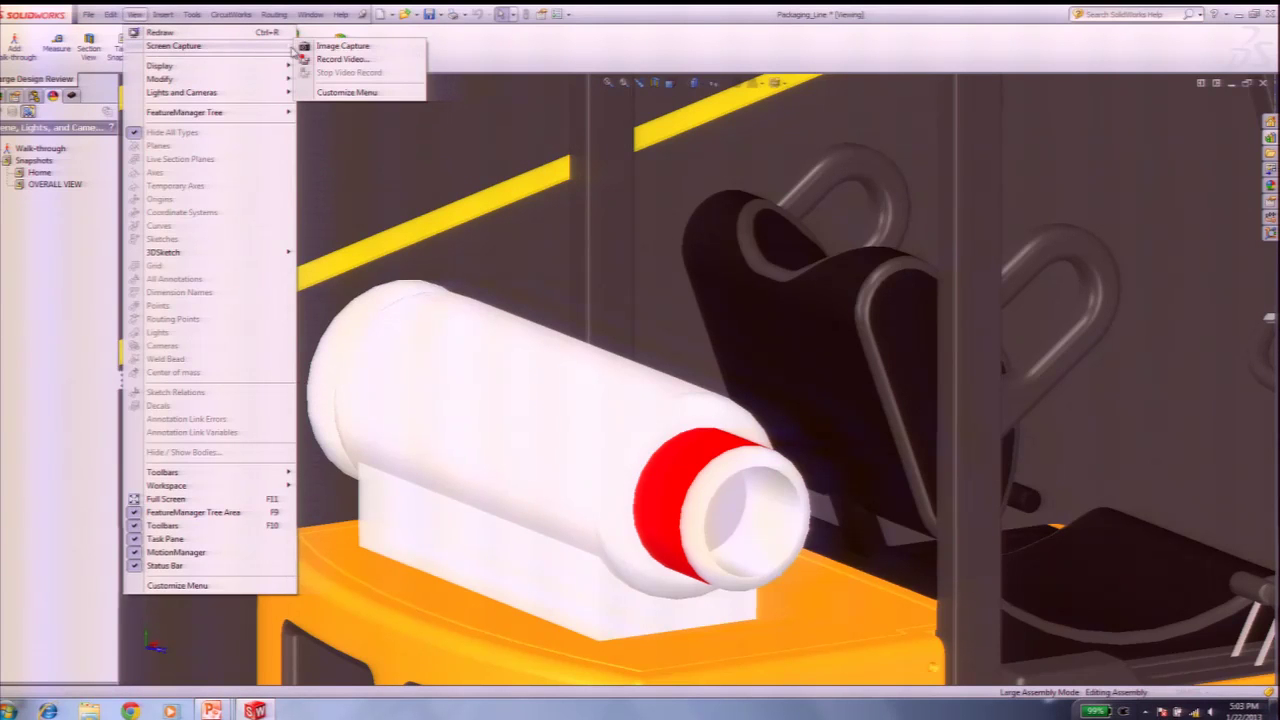
left_click(338, 47)
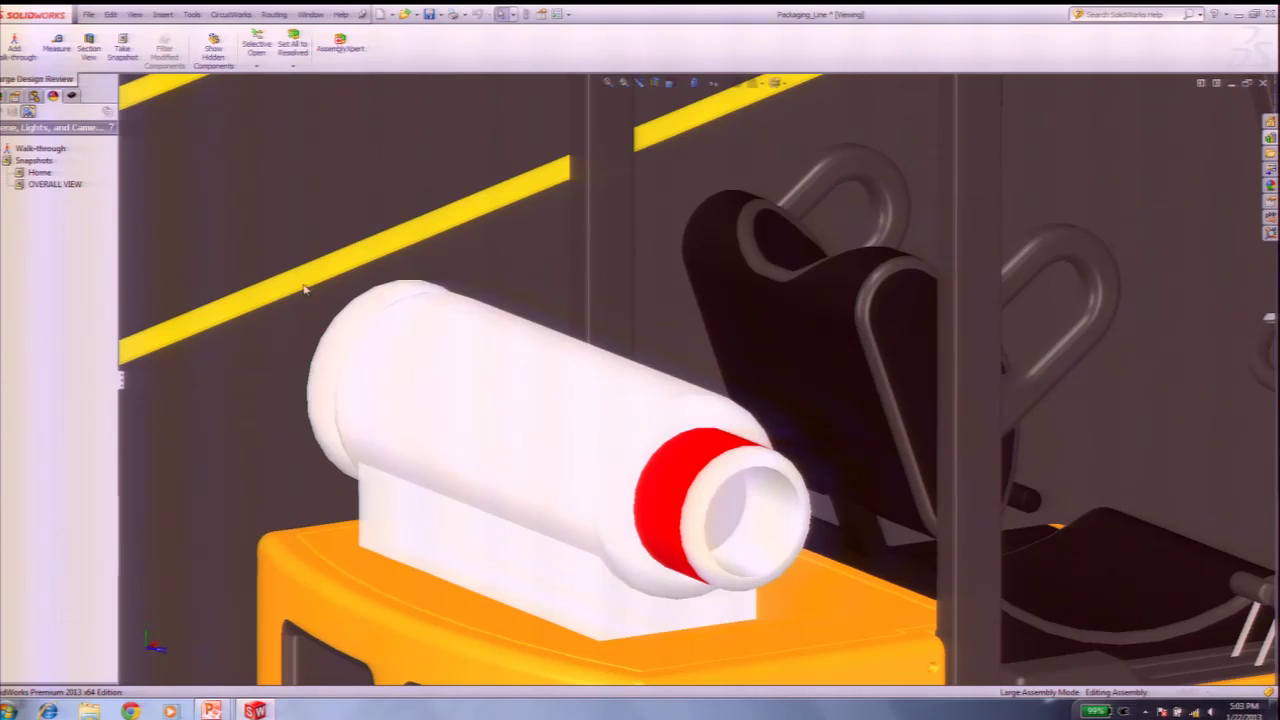
Step: Take a snapshot of the close-up of the forklift's white tank and name it TANK
left_click(123, 50)
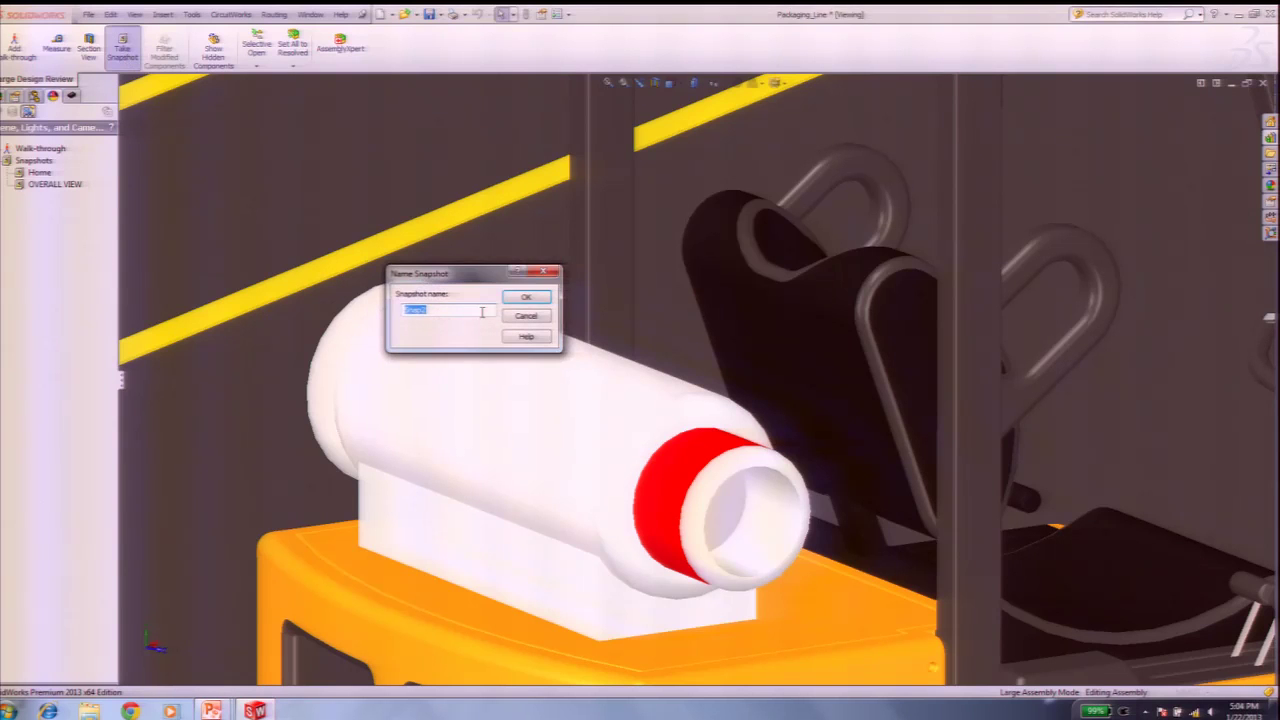
type("TANK")
left_click(527, 298)
Step: Add the comment "Is this propane or LNG" with a date/time stamp to the TANK snapshot, save it and preview the snapshot
right_click(40, 196)
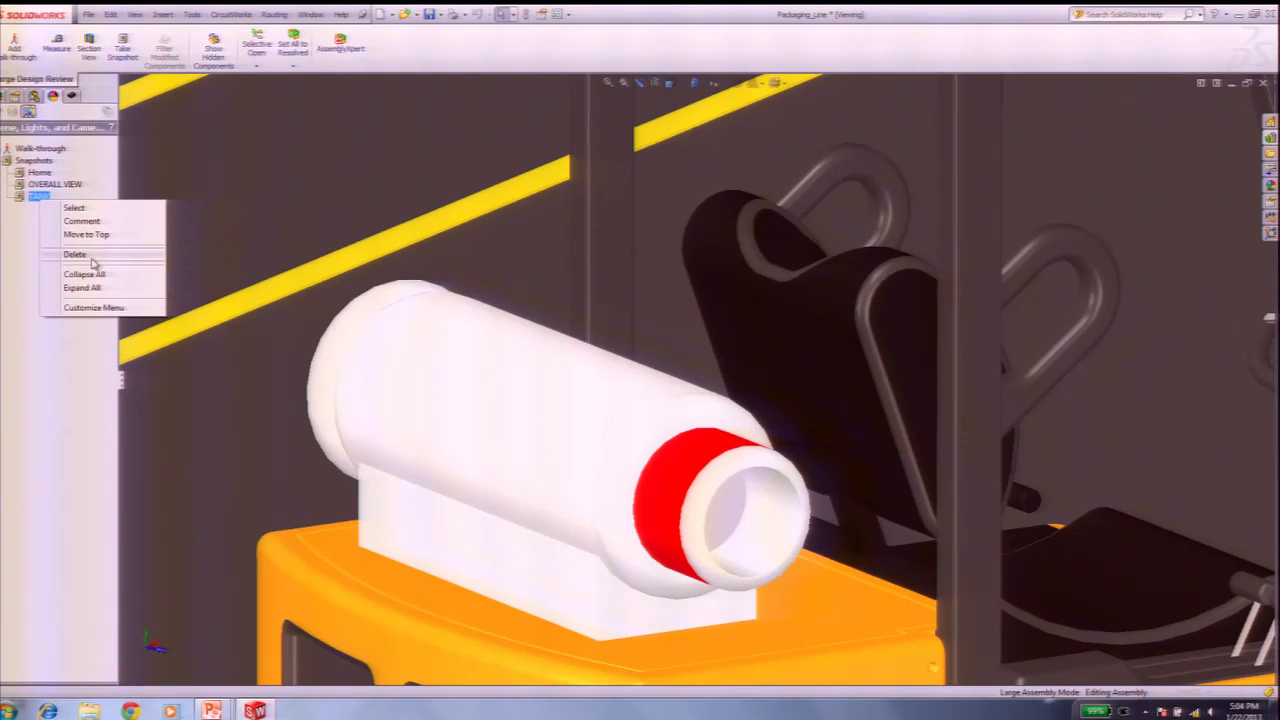
left_click(95, 221)
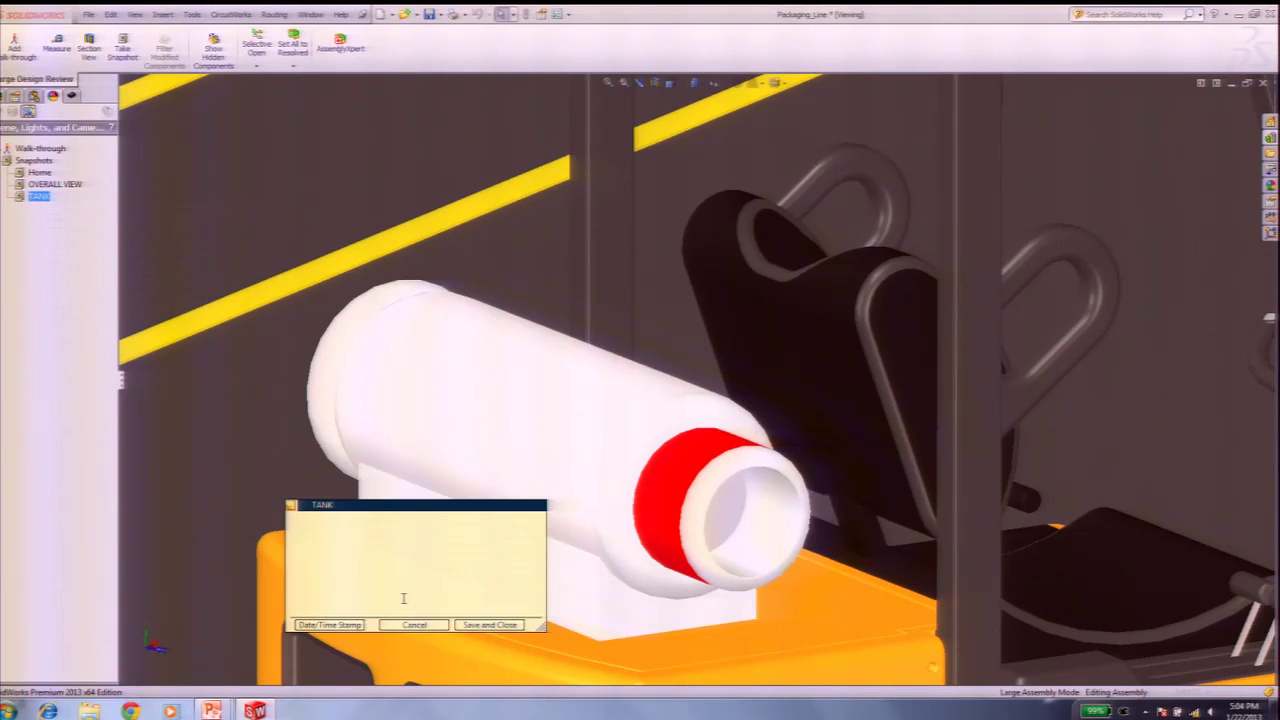
type("Is this propane or LNG")
left_click(326, 625)
left_click(481, 625)
mouse_move(46, 199)
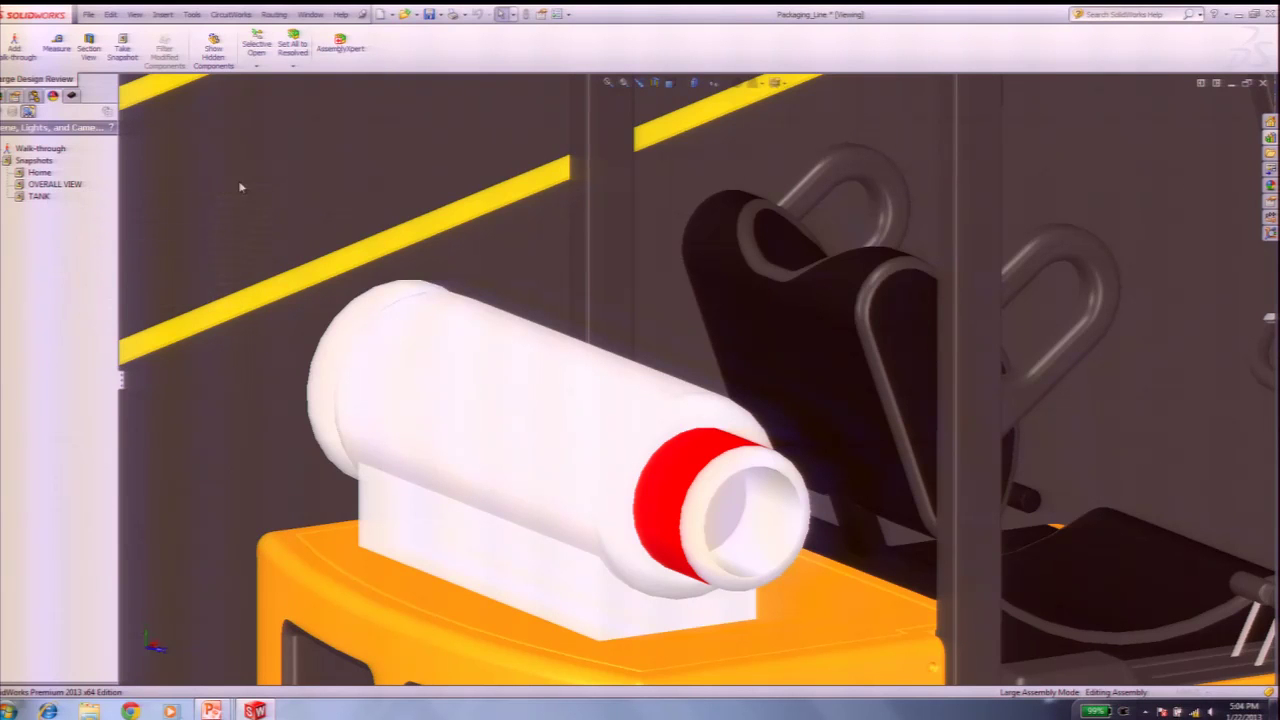
Step: Switch to the running PowerPoint slide show and go back to the Large Design Review slide about Walk-through
scroll(264, 253, "up", 1)
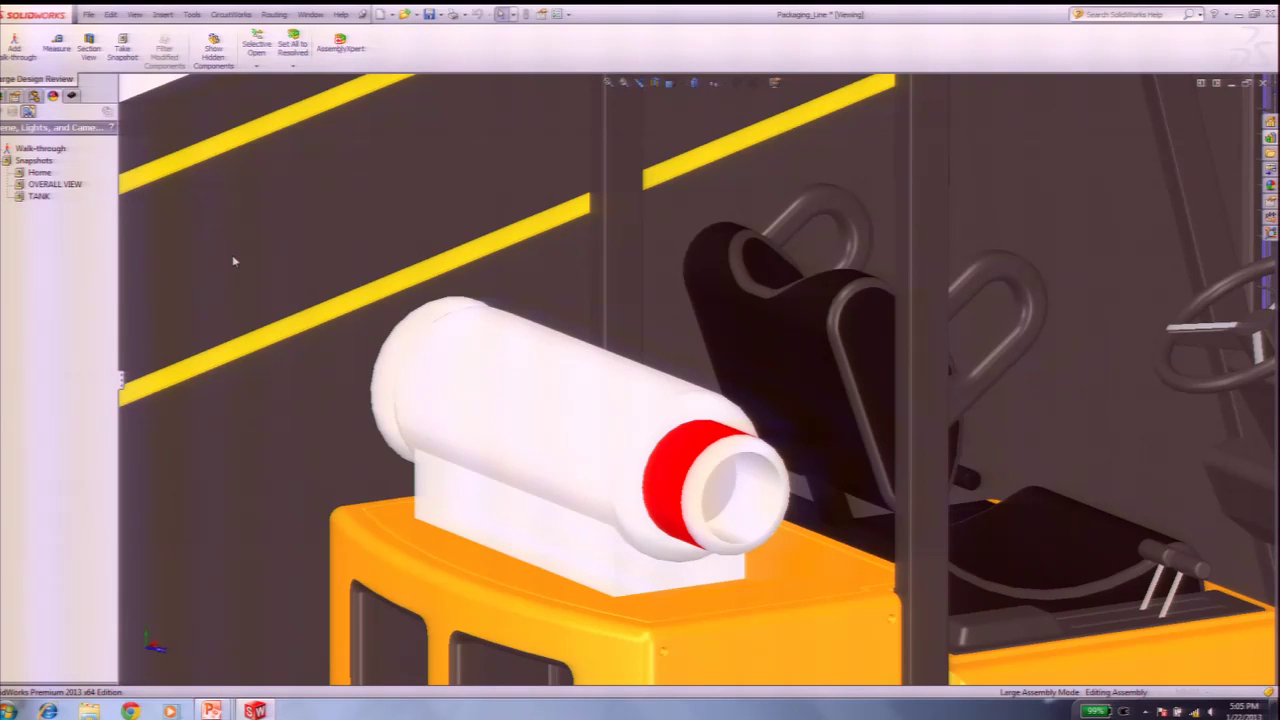
scroll(446, 380, "up", 9)
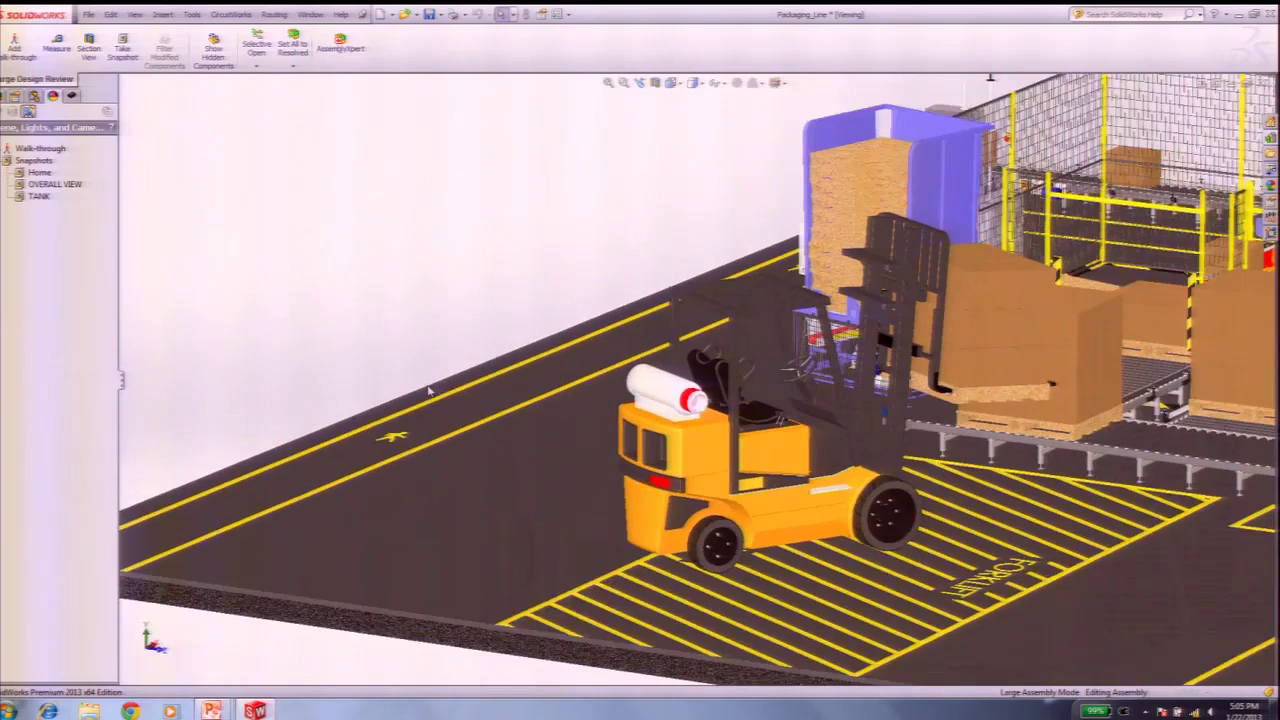
key("alt+Tab")
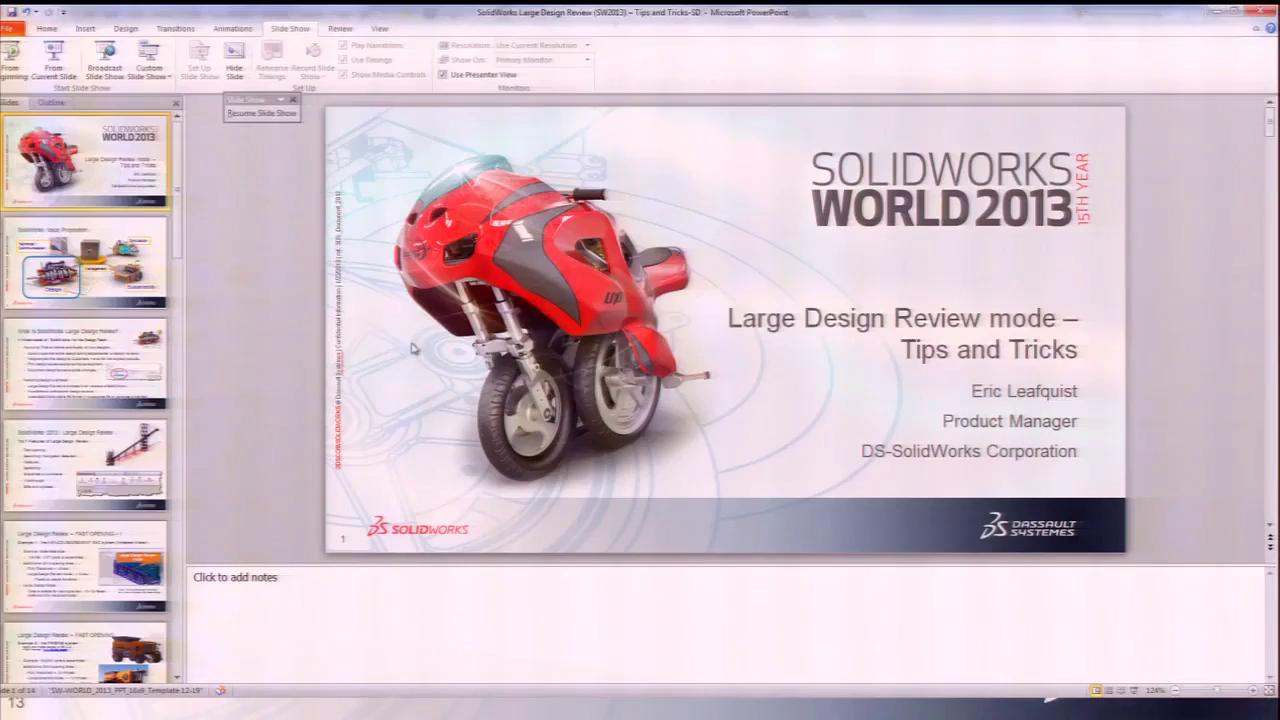
key("alt+Tab")
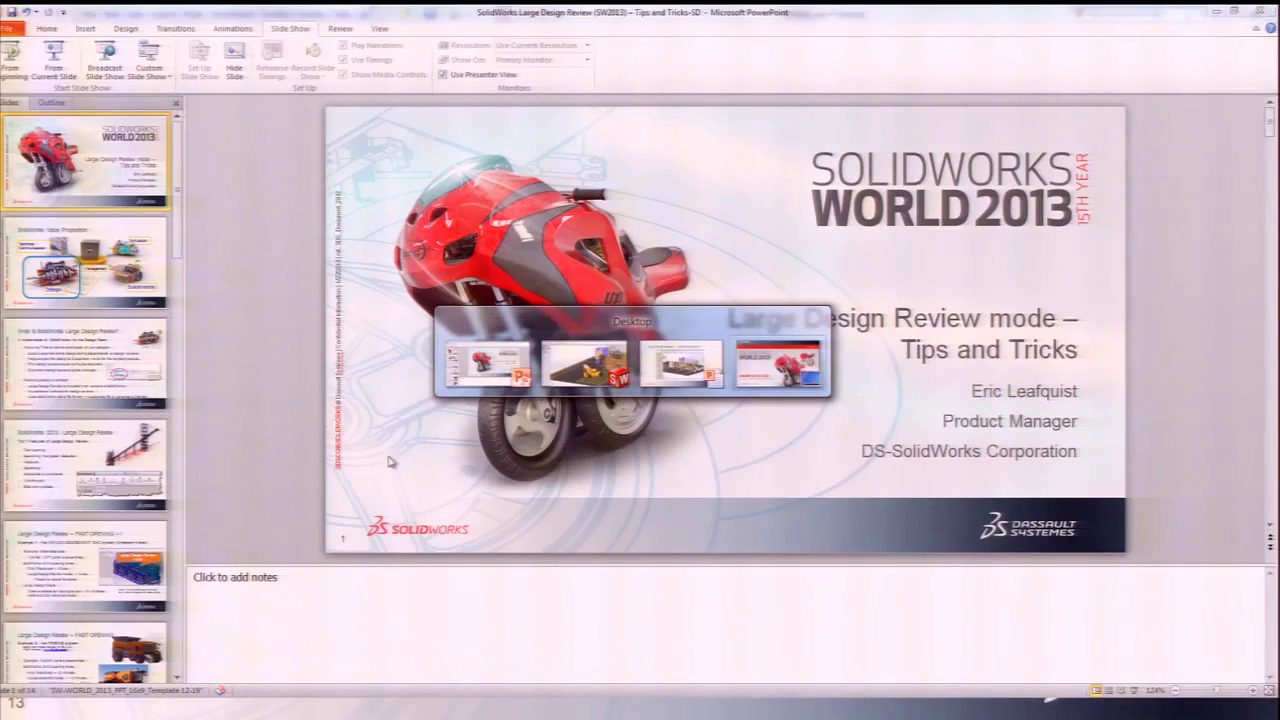
key("alt+Tab")
key("alt+Tab")
key("alt+Tab")
key("Left")
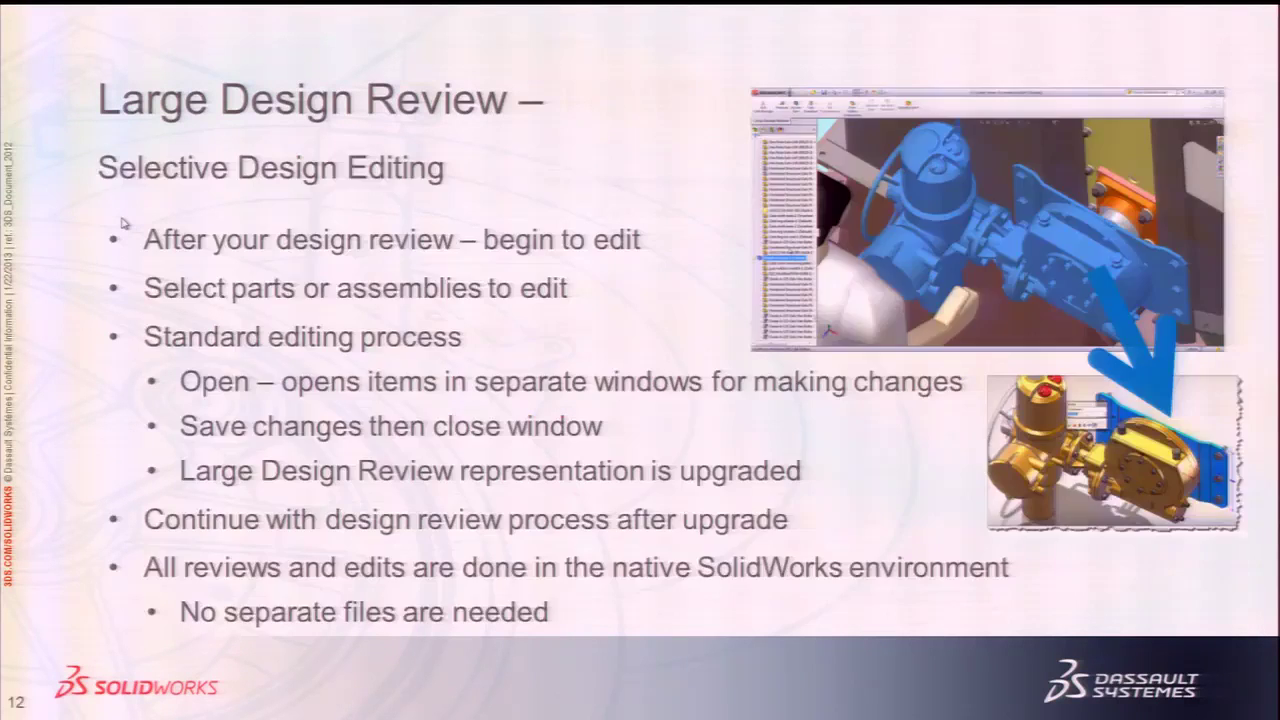
key("Left")
key("Left")
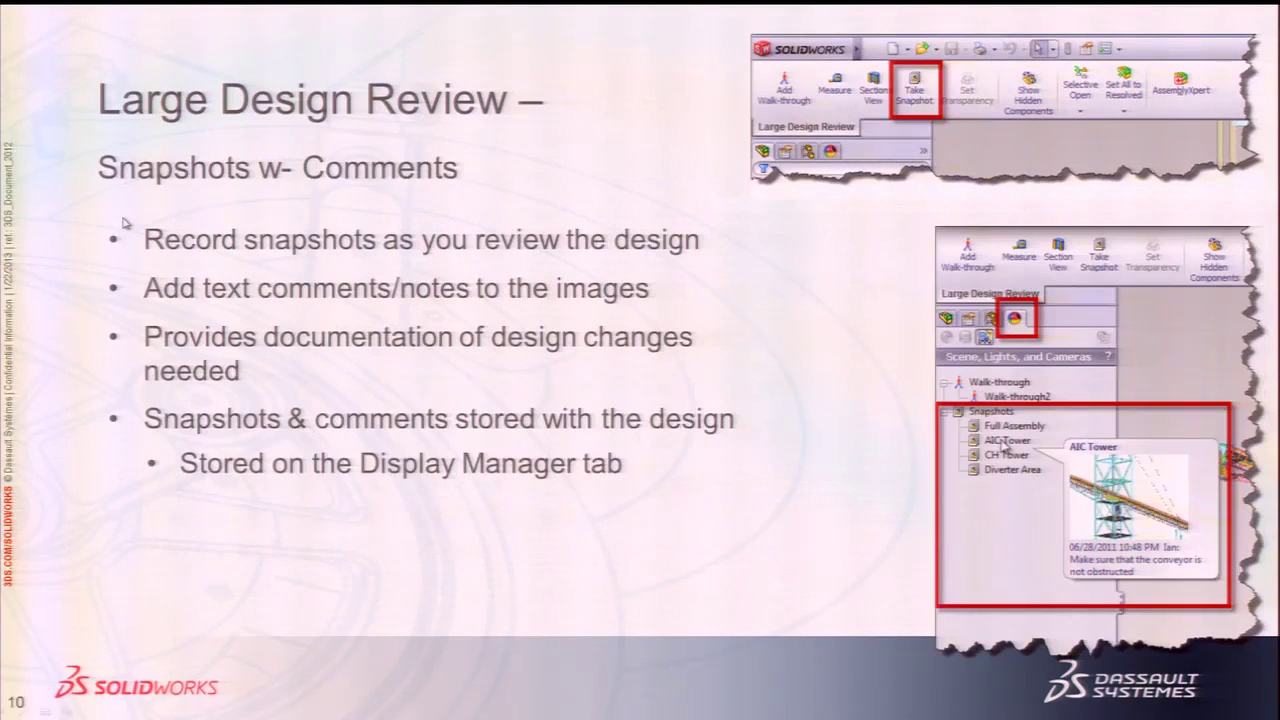
key("Right")
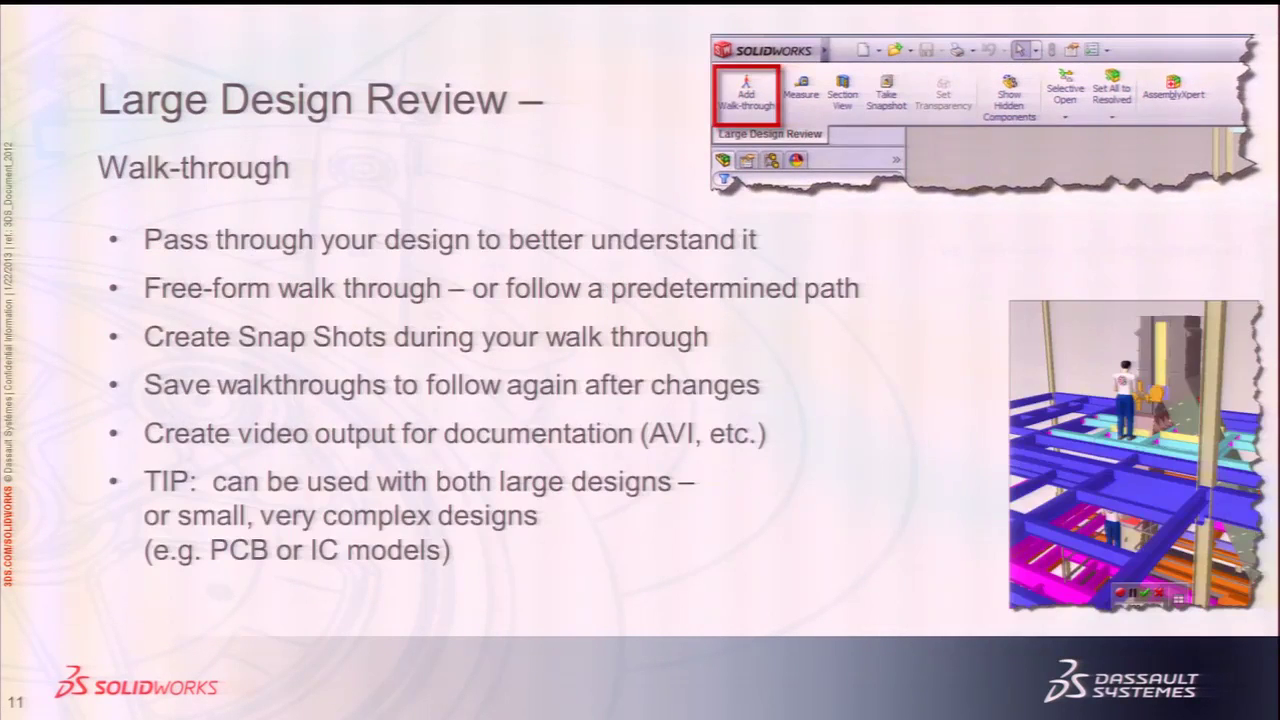
Step: Switch back to SolidWorks and add a walk-through feature to the Packaging_Line assembly
key("alt+Tab")
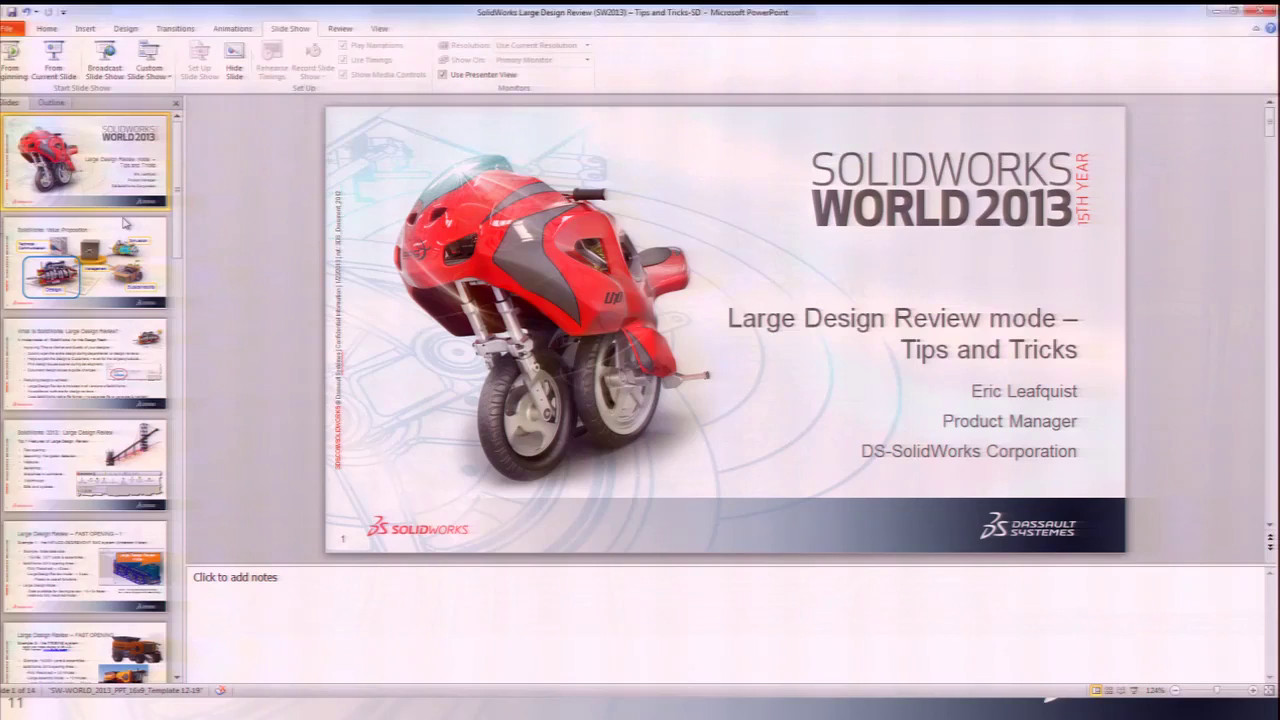
key("alt+Tab")
key("alt+Tab")
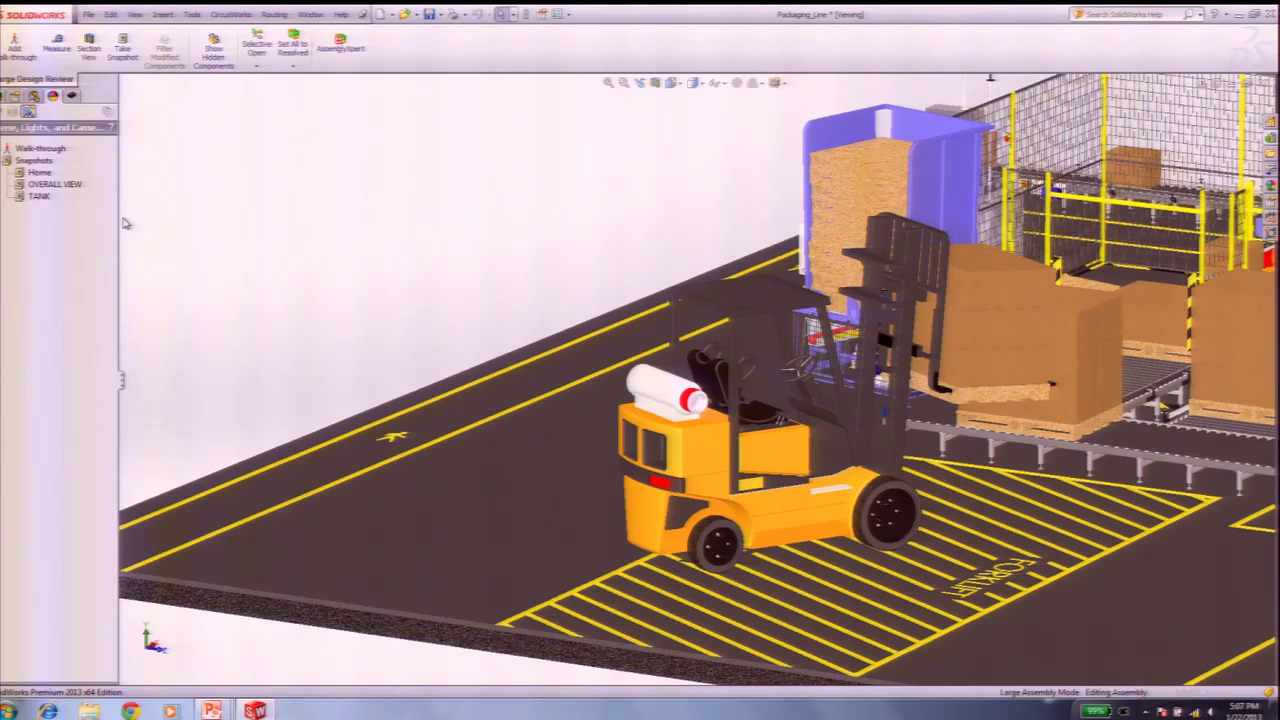
scroll(953, 580, "up", 3)
middle_click_drag(933, 593, 968, 575)
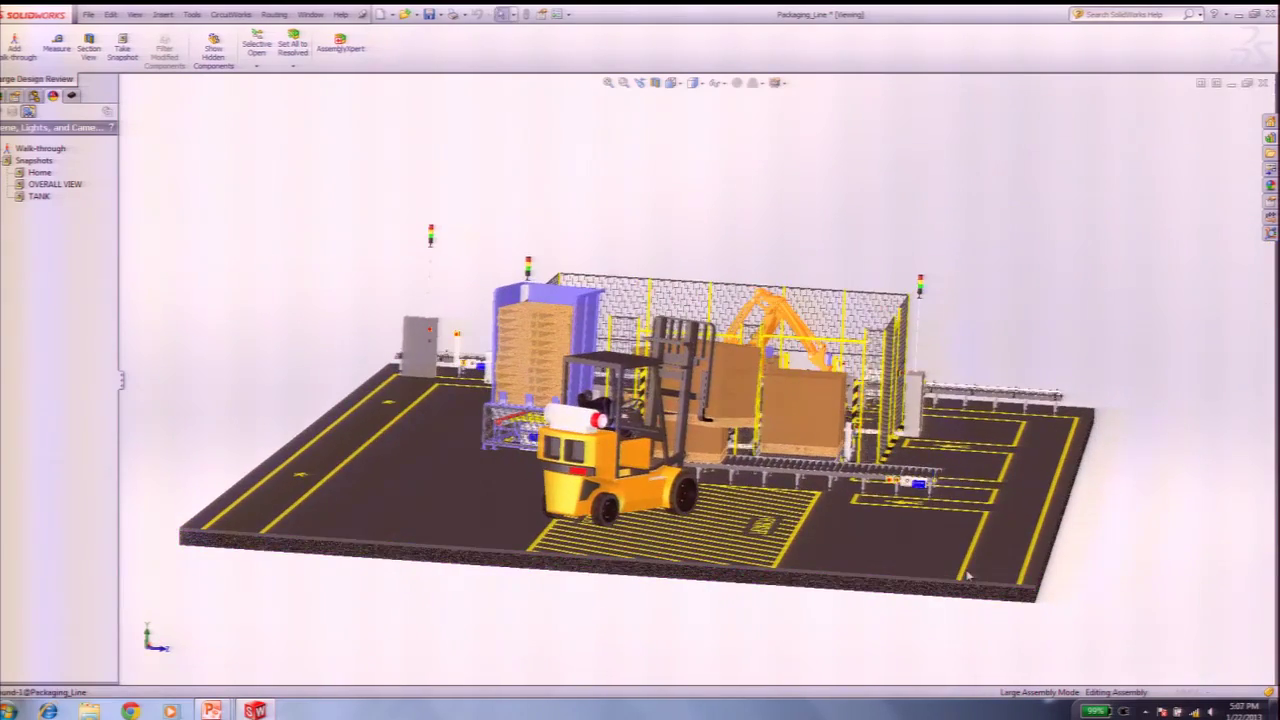
scroll(968, 575, "down", 2)
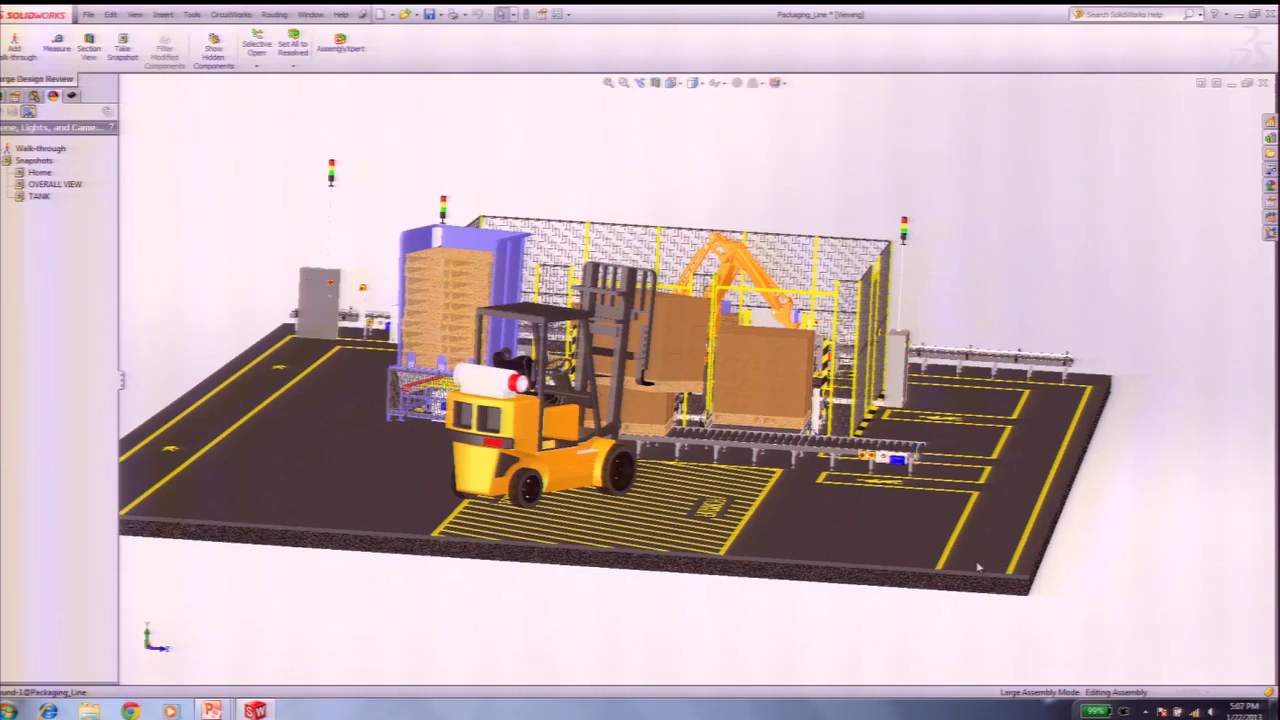
scroll(970, 572, "down", 2)
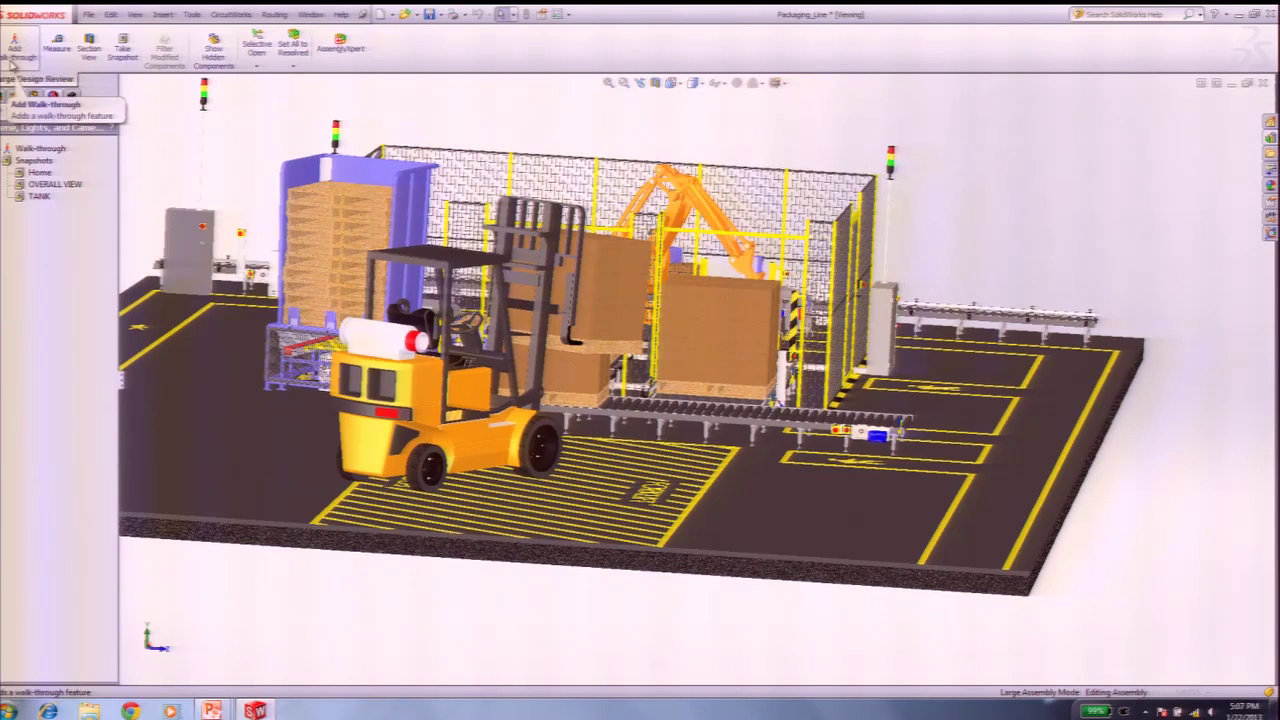
scroll(990, 486, "down", 1)
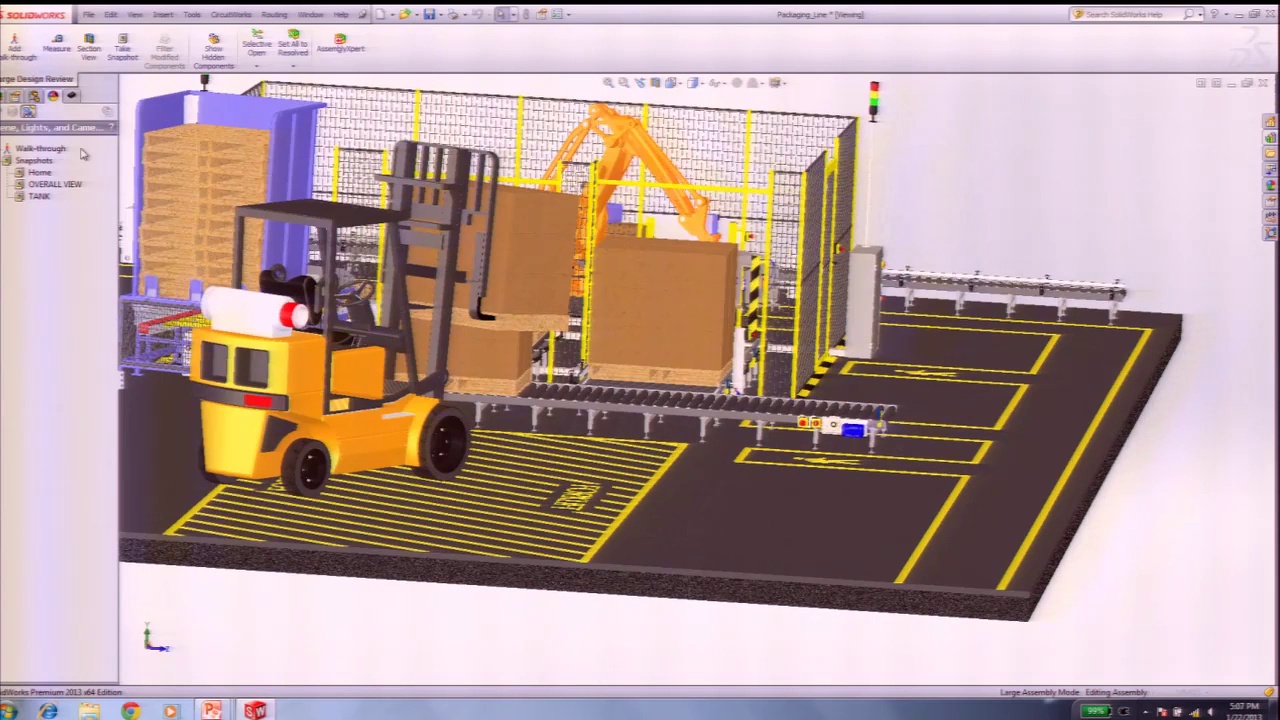
left_click(17, 48)
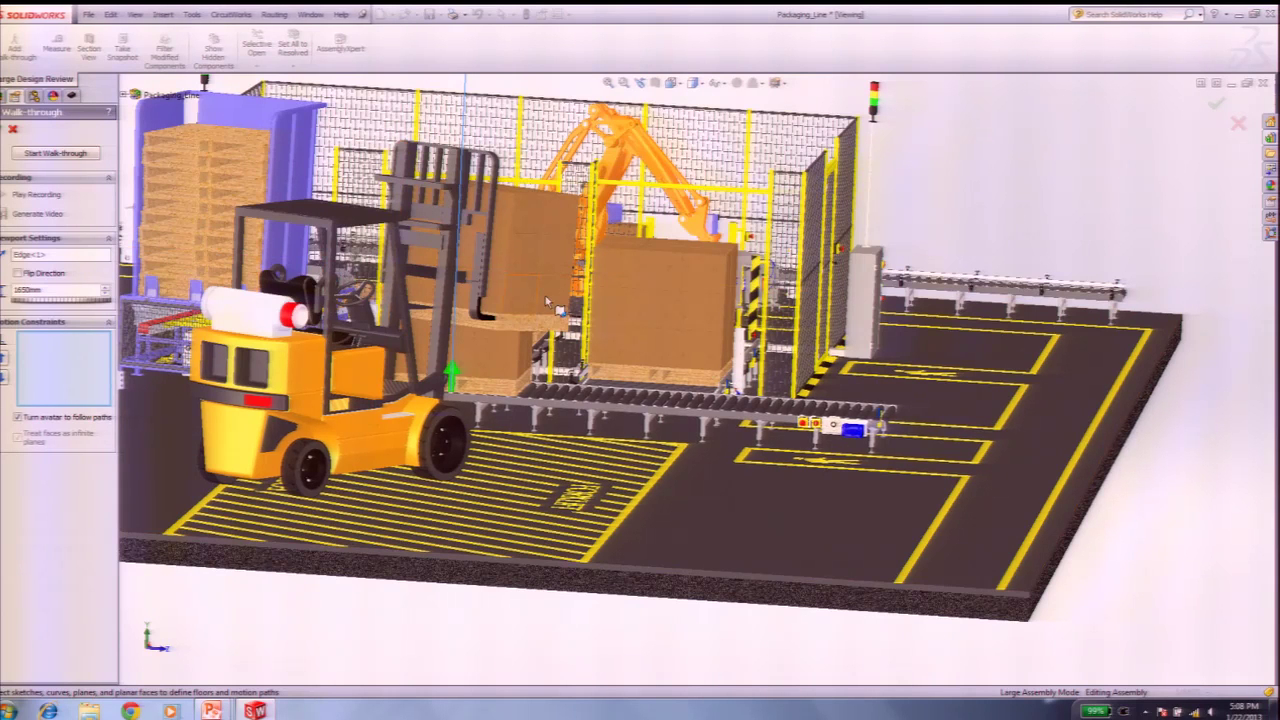
Step: Add the top face of the ground slab as the walk-through's motion constraint
scroll(893, 428, "up", 3)
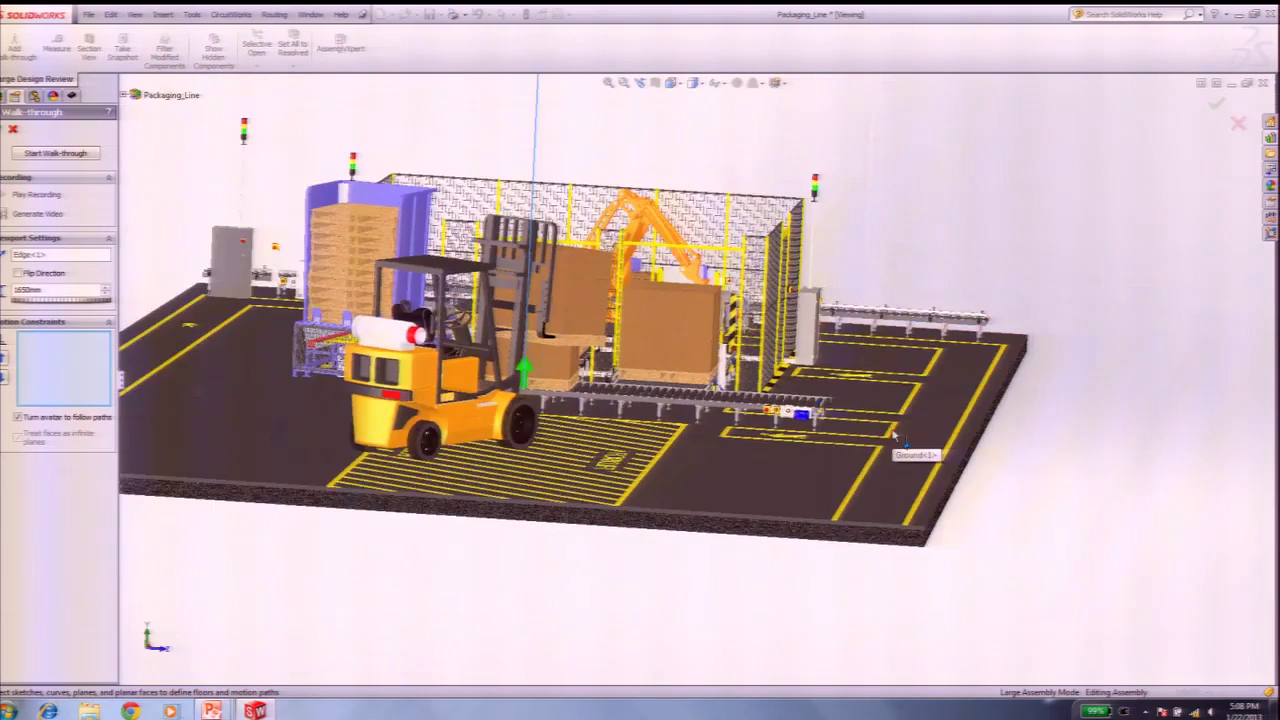
middle_click_drag(893, 428, 903, 523)
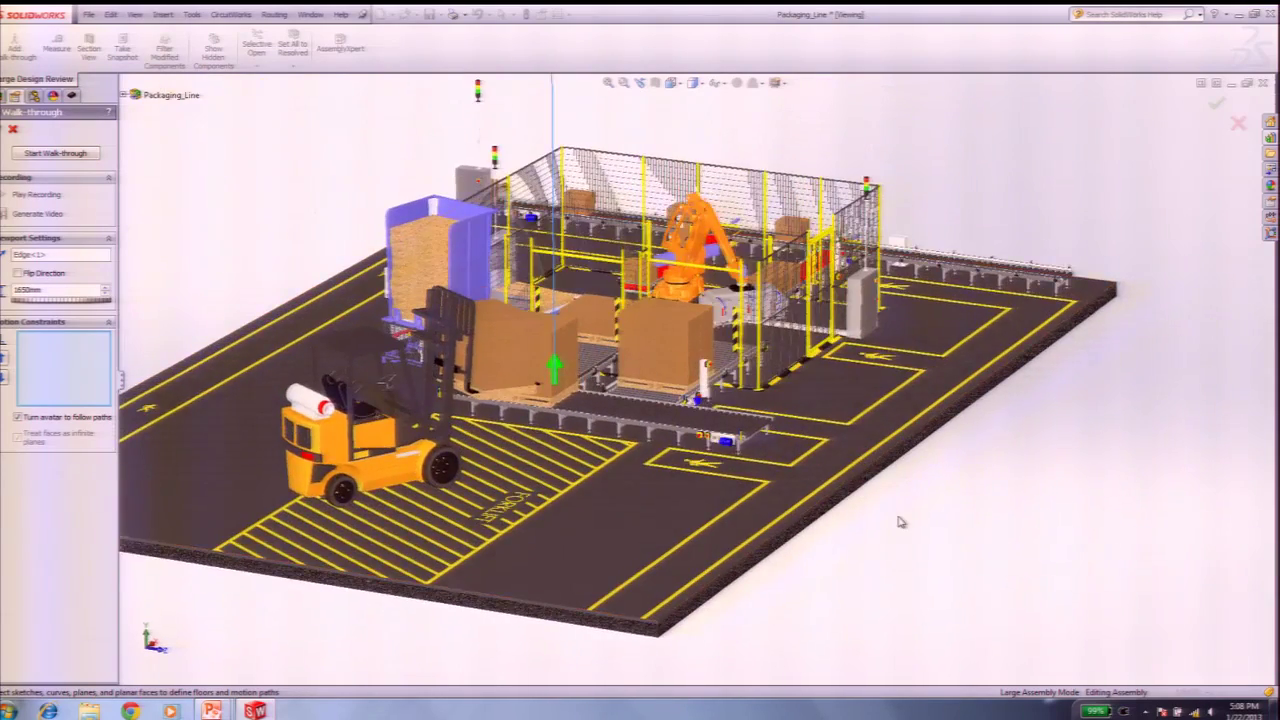
middle_click_drag(800, 437, 720, 425)
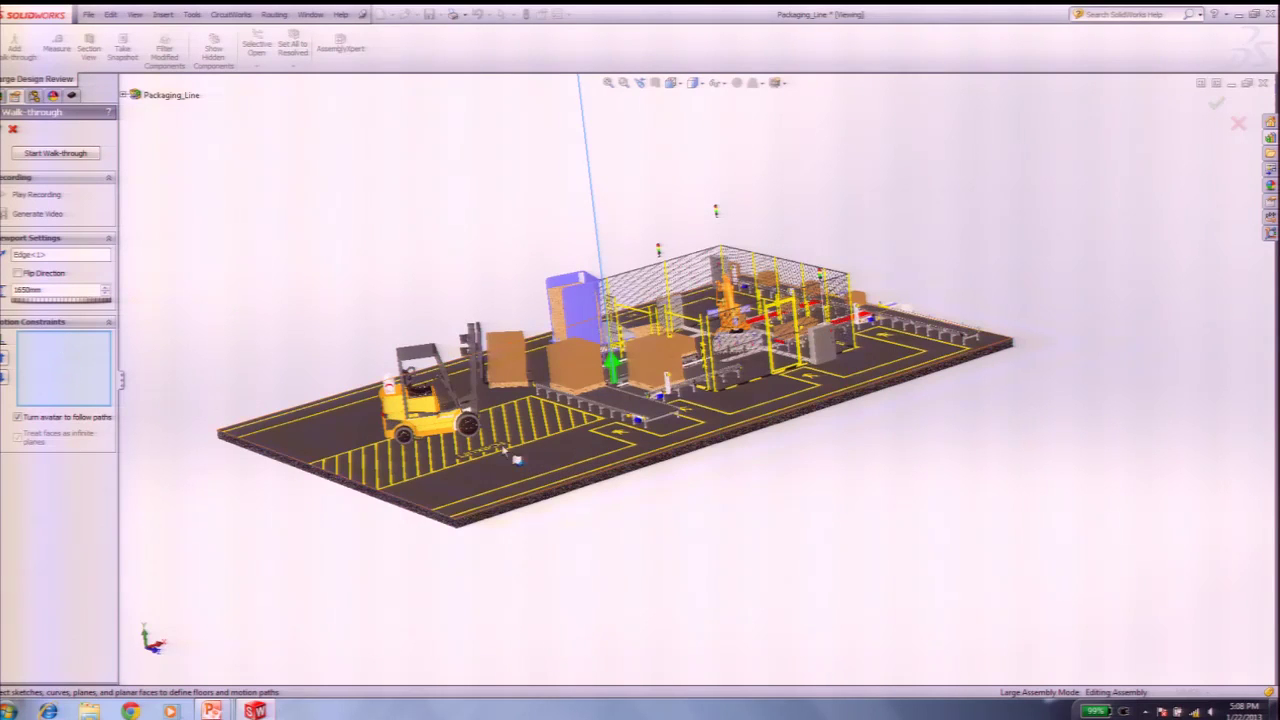
left_click(524, 458)
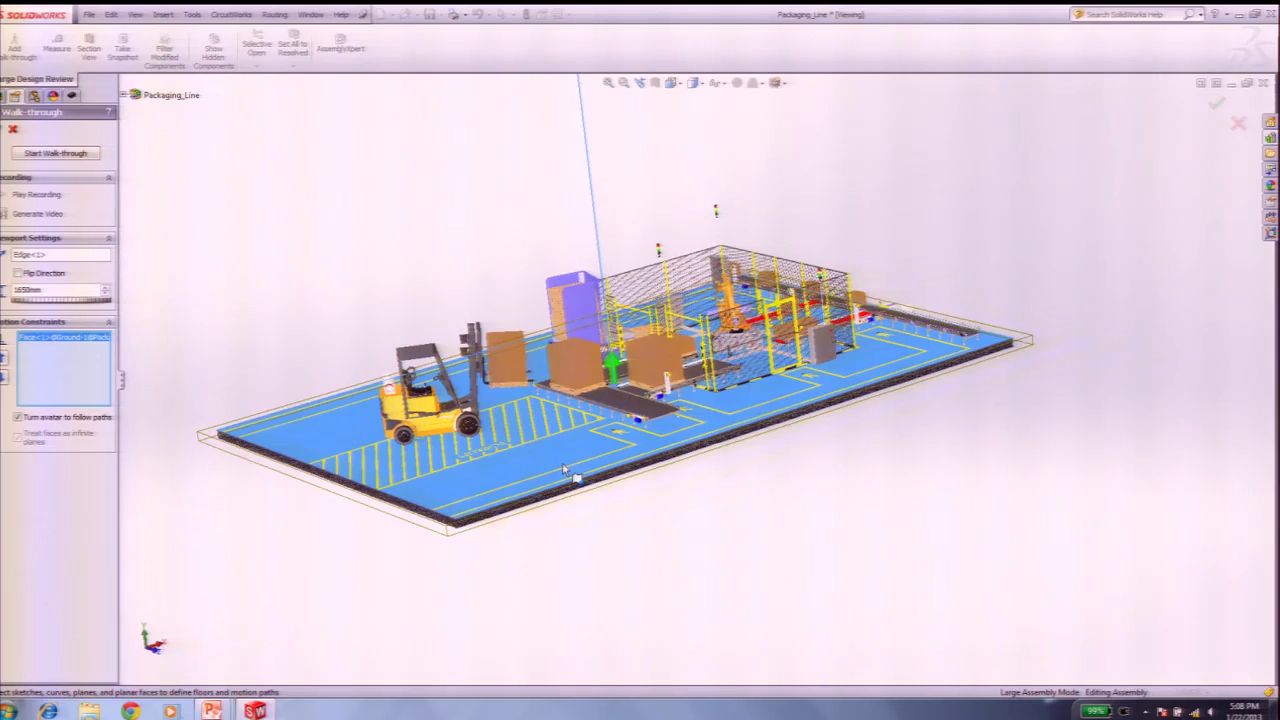
mouse_move(540, 429)
middle_mouse_down()
mouse_move(555, 421)
mouse_move(541, 404)
mouse_move(539, 442)
middle_mouse_up()
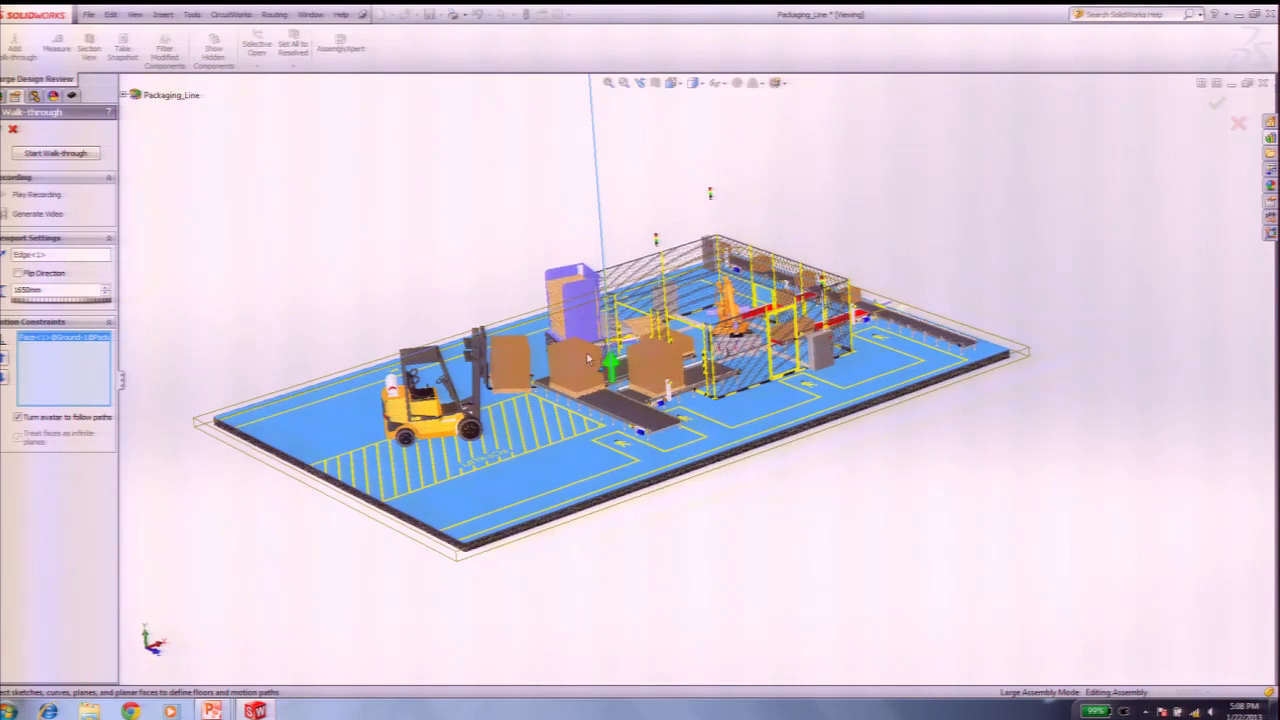
scroll(591, 362, "down", 1)
scroll(613, 372, "down", 6)
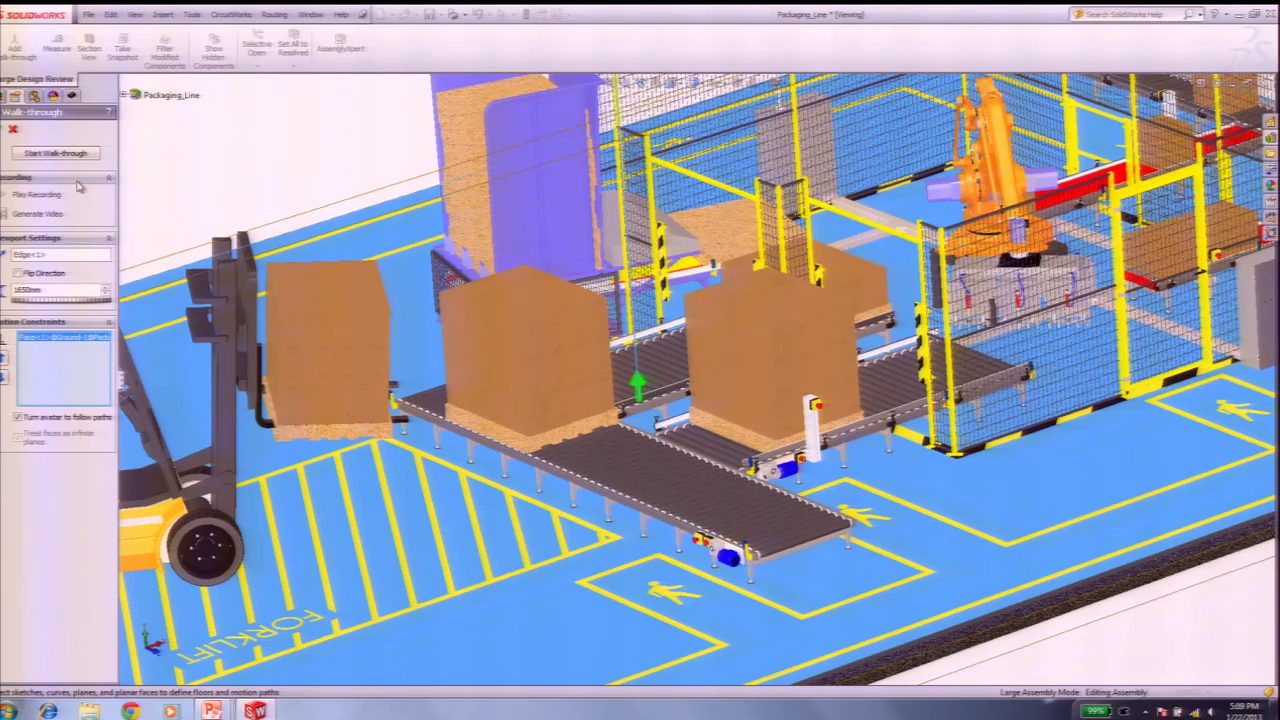
Step: Start the walk-through, dismiss the quick start instructions and swing the avatar's view away from the packaging line
left_click(52, 153)
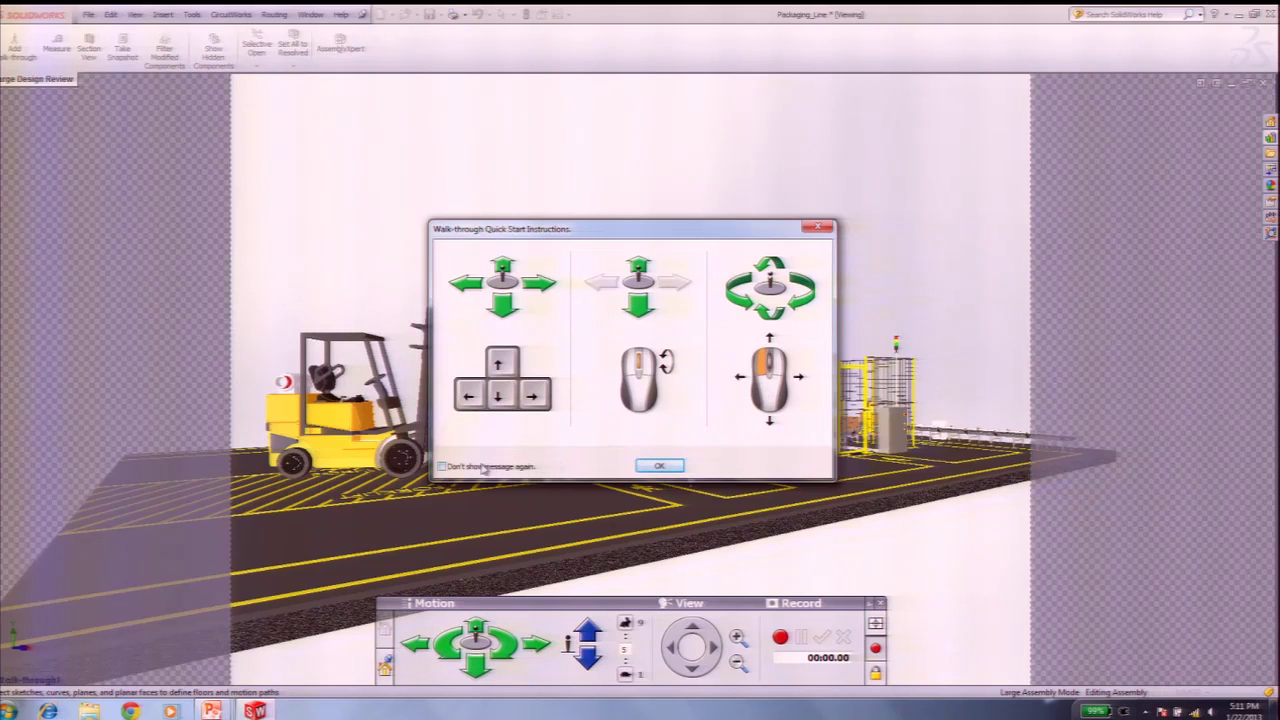
left_click(657, 467)
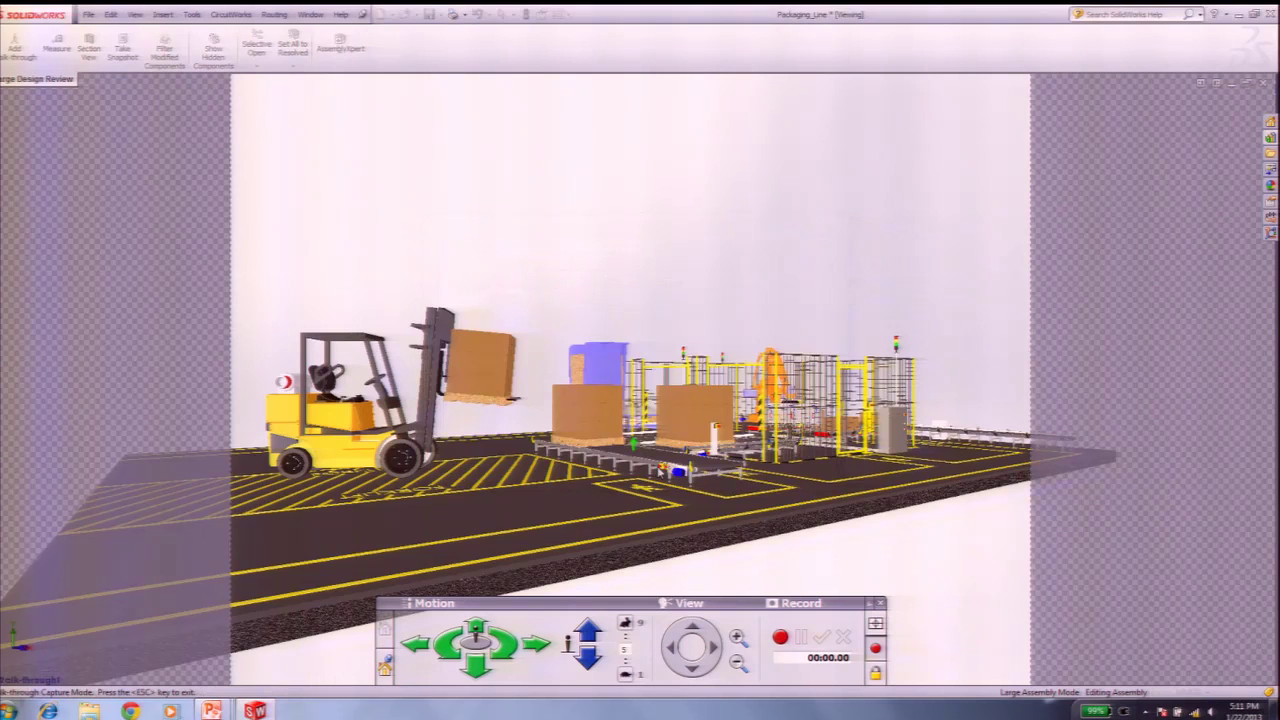
left_click_drag(746, 578, 832, 572)
left_click_drag(700, 573, 510, 534)
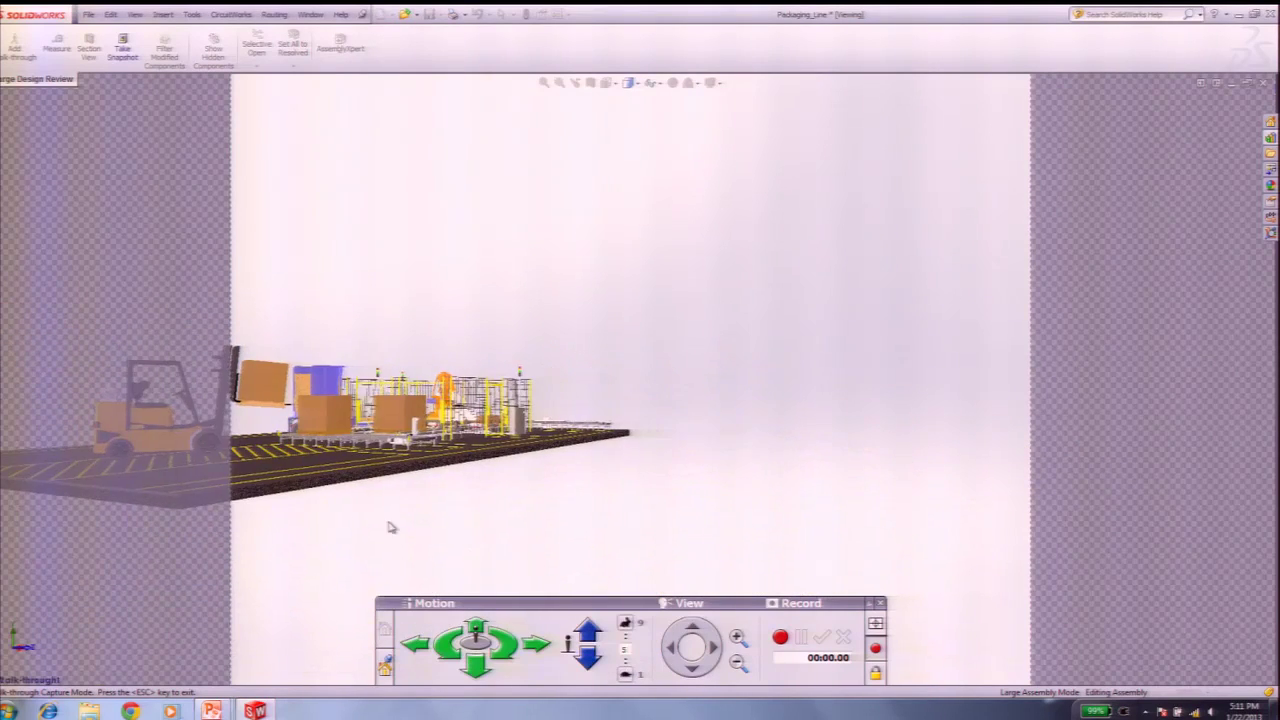
Step: Sidestep and turn the avatar in both directions to shift the forklift and packaging line across the view
left_click(422, 645)
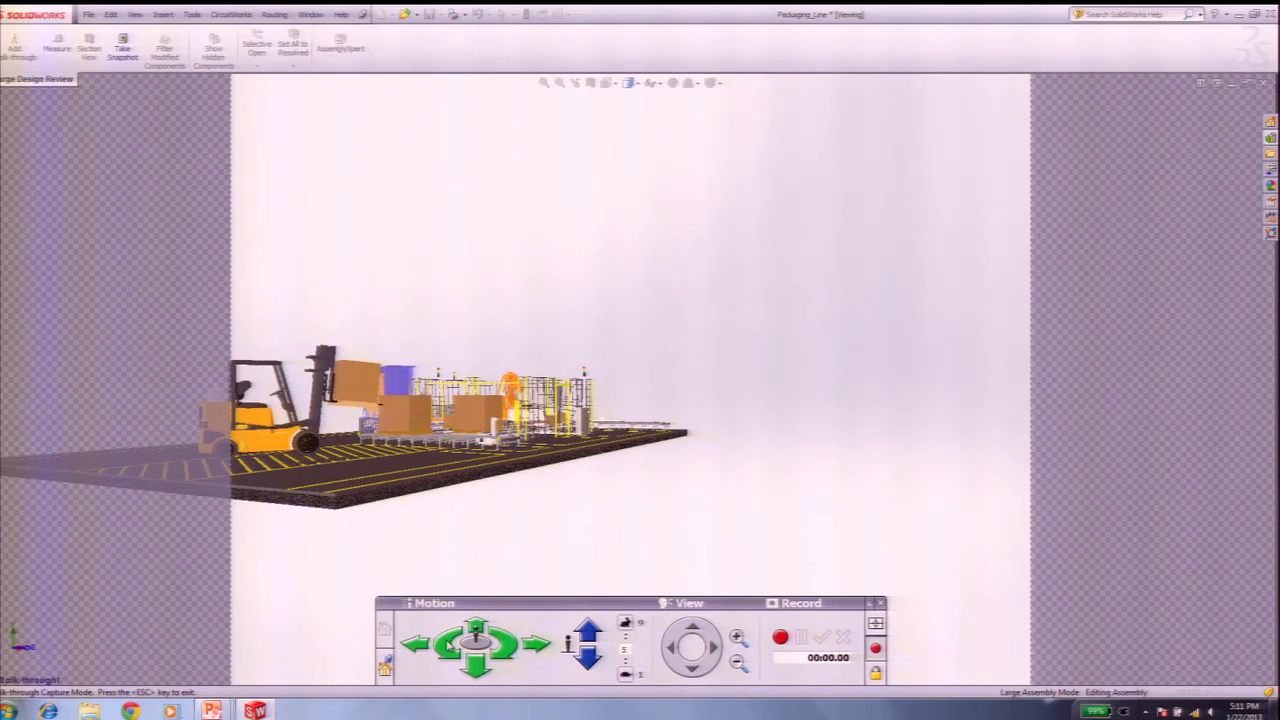
left_click(418, 649)
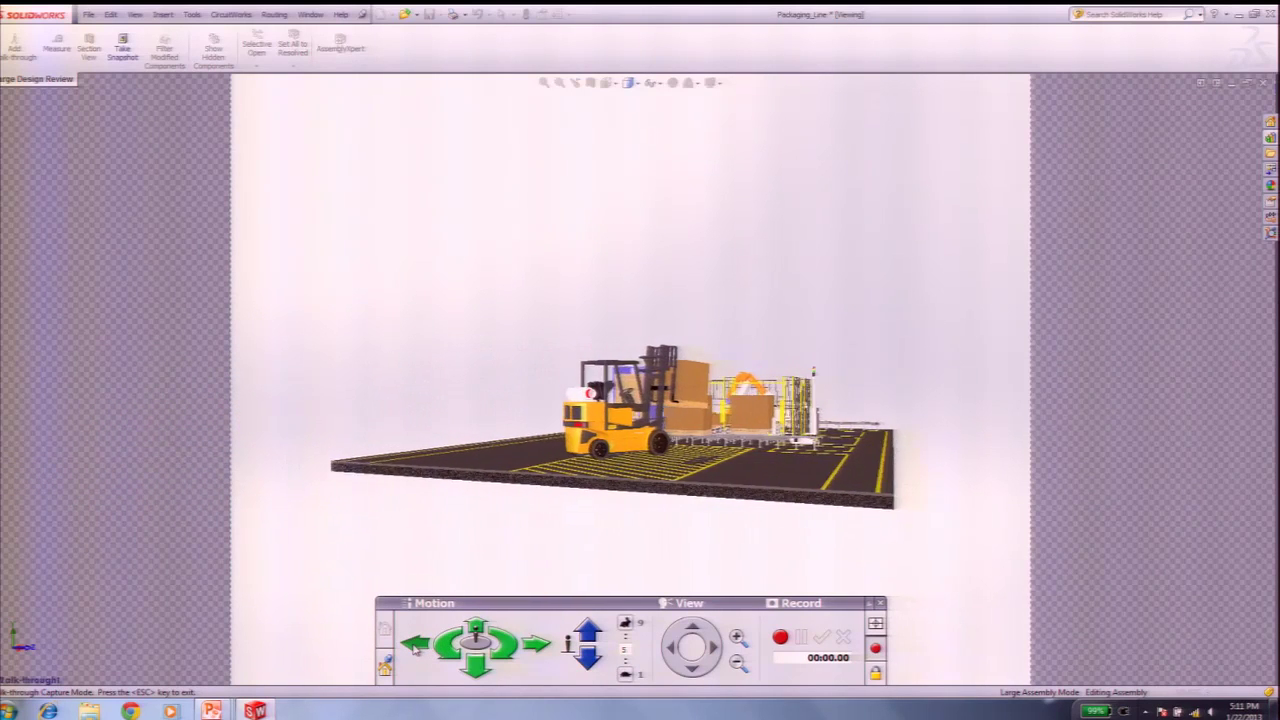
left_click(416, 645)
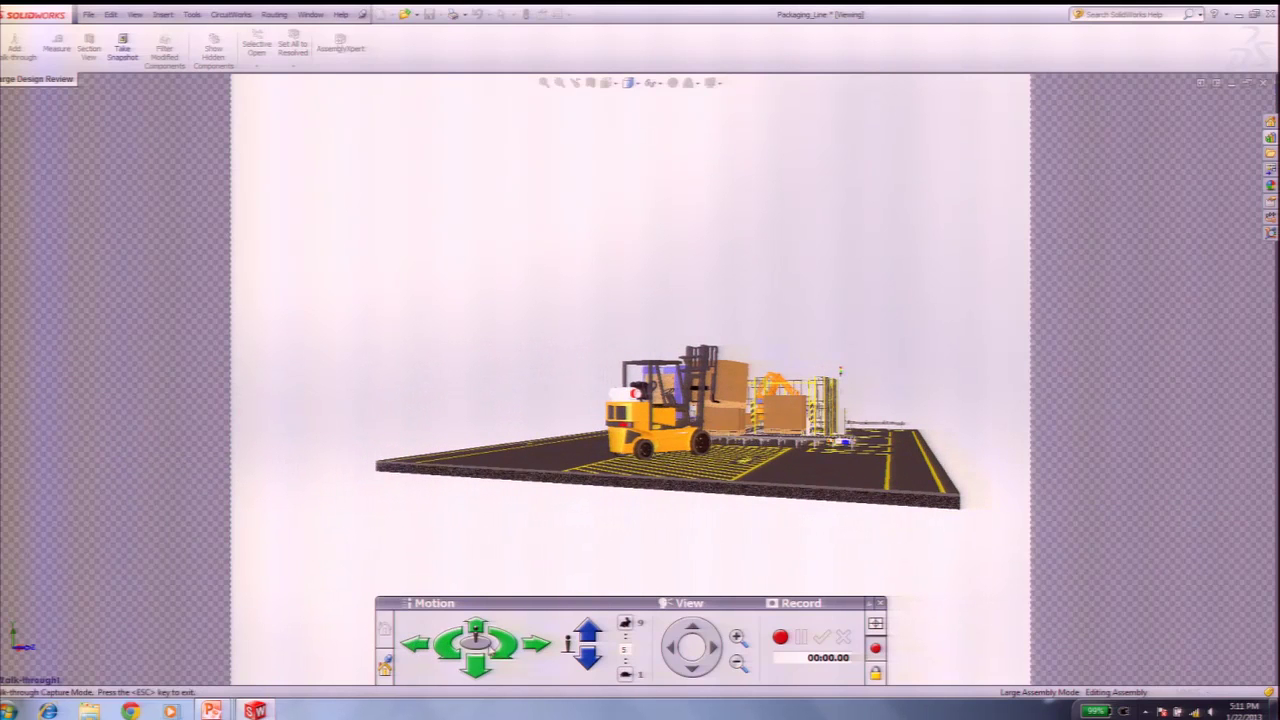
left_click(505, 643)
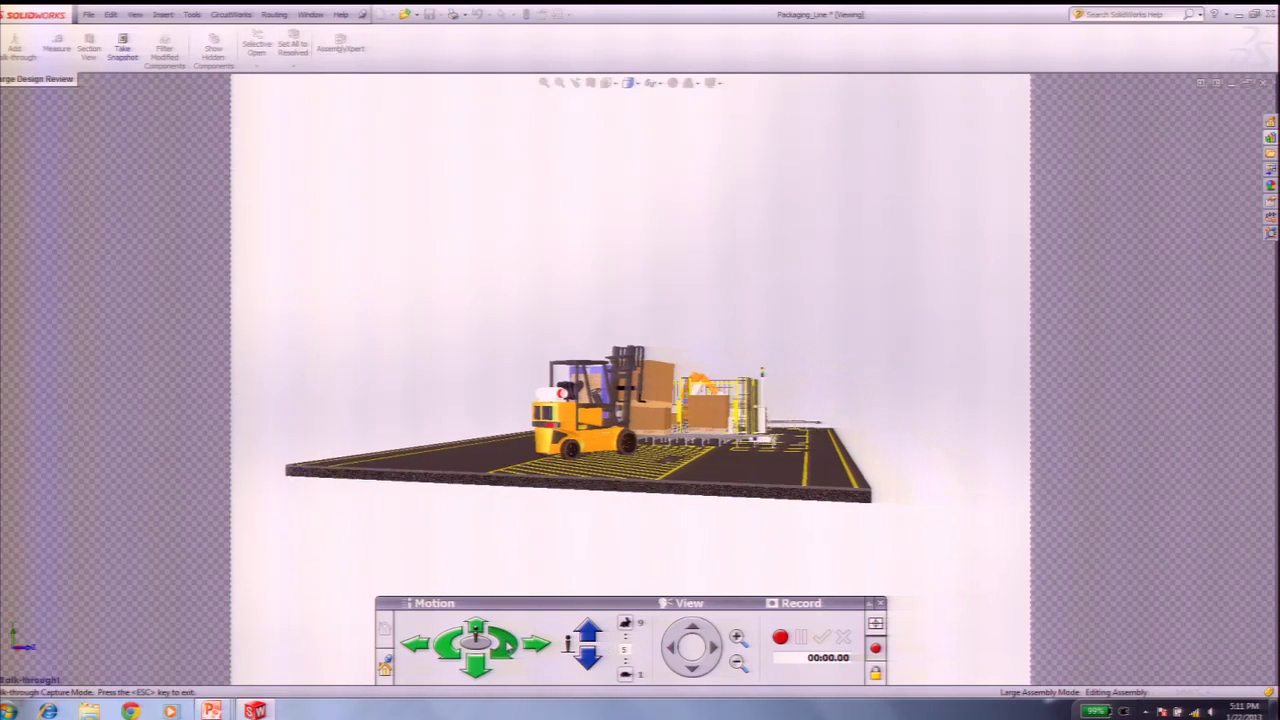
left_click(418, 645)
left_click(517, 652)
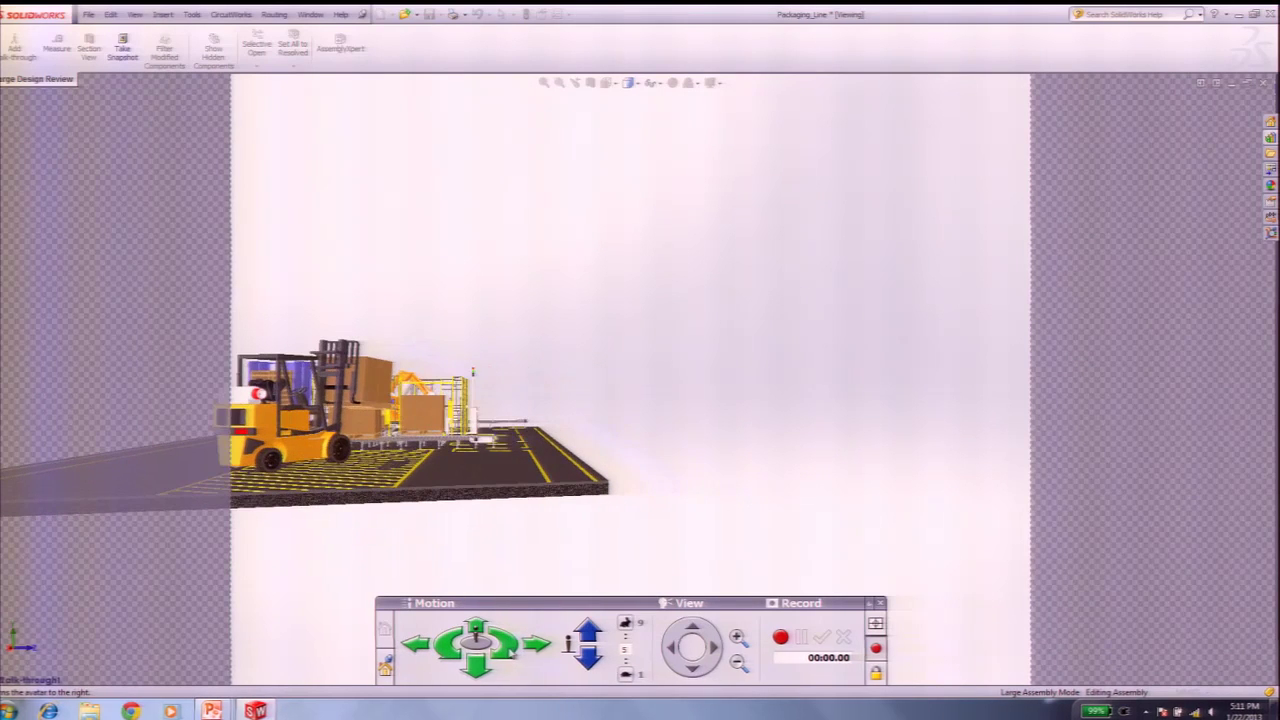
left_click(422, 645)
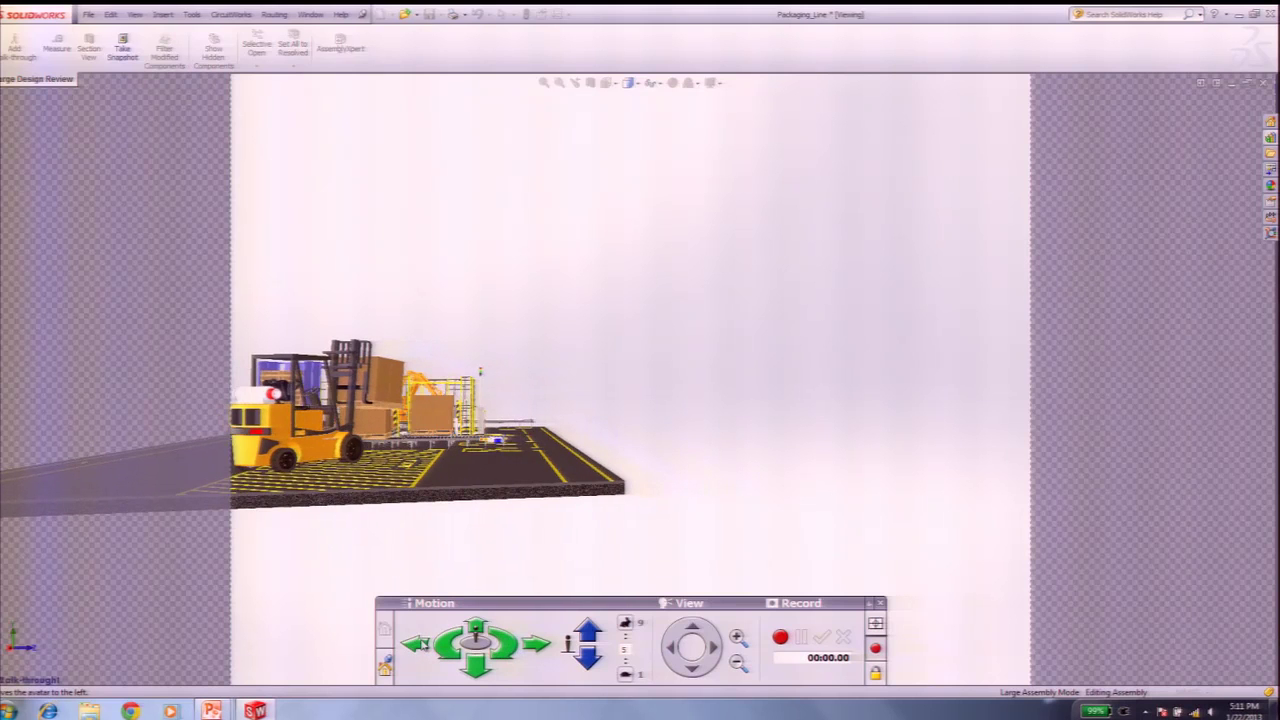
left_click(538, 645)
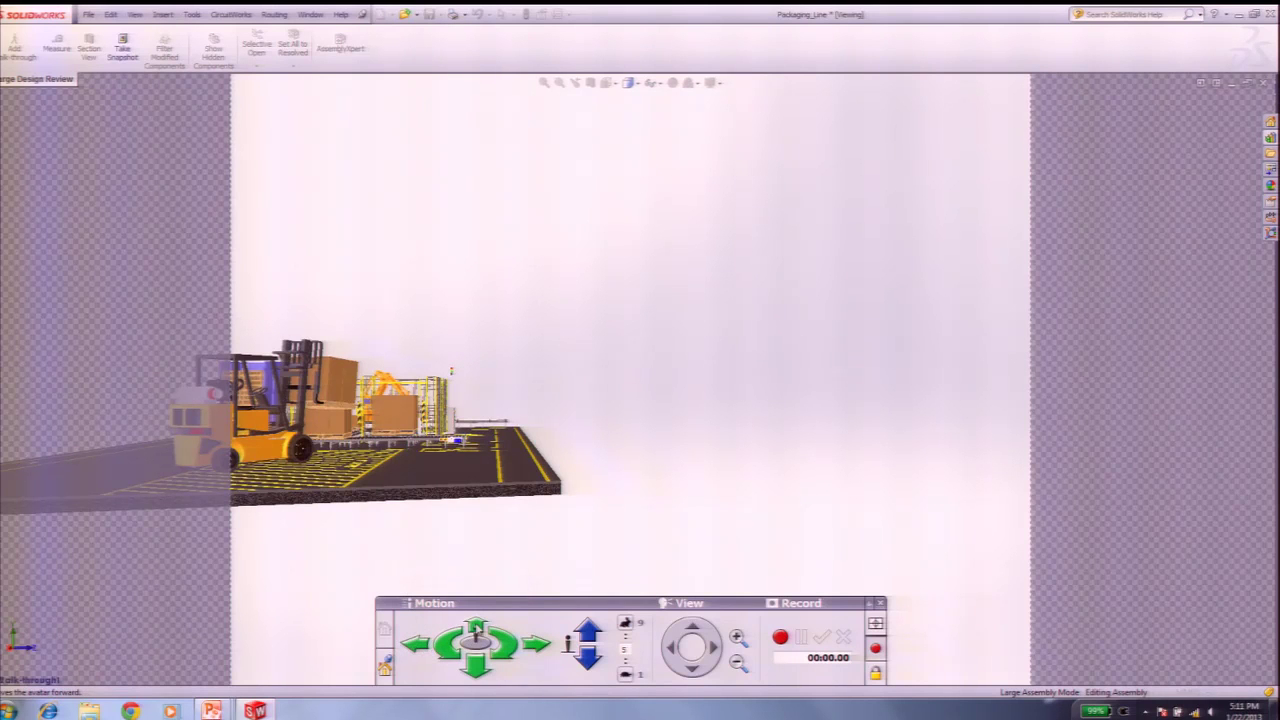
Step: Walk the avatar forward past the forklift to the pallet conveyor, turning left to bring the robot cell into view
left_click(475, 628)
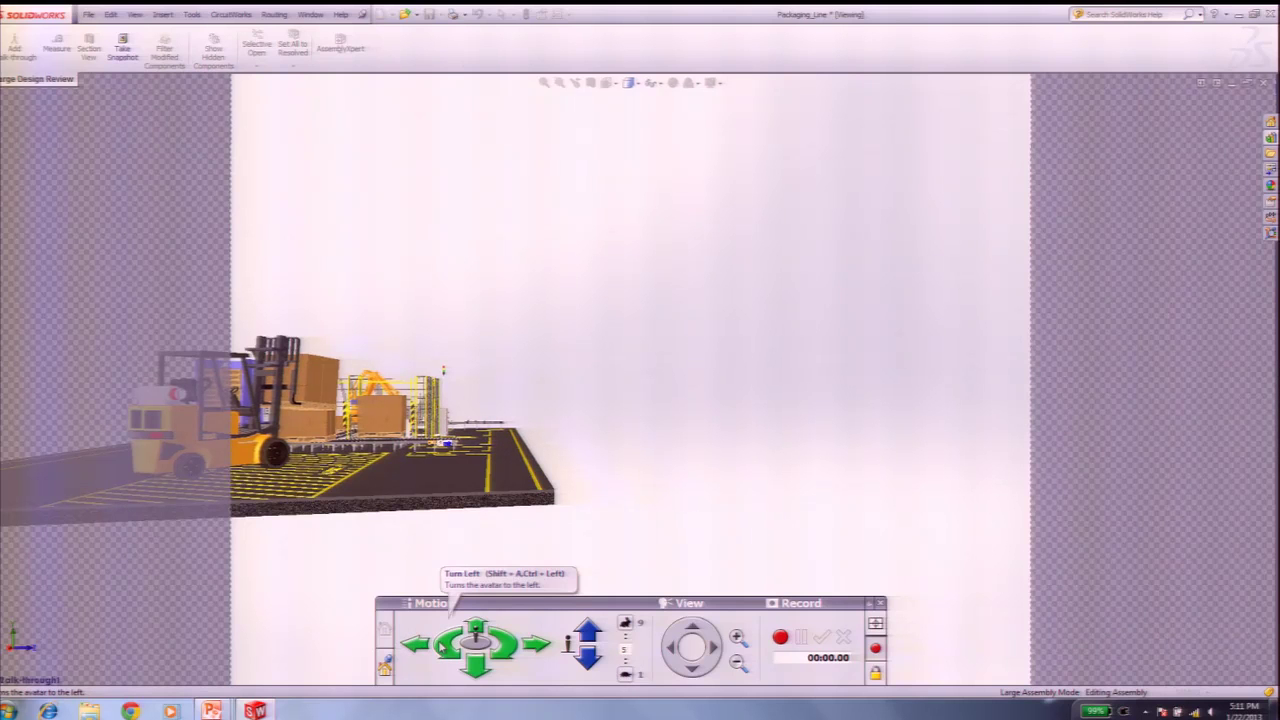
left_click(476, 632)
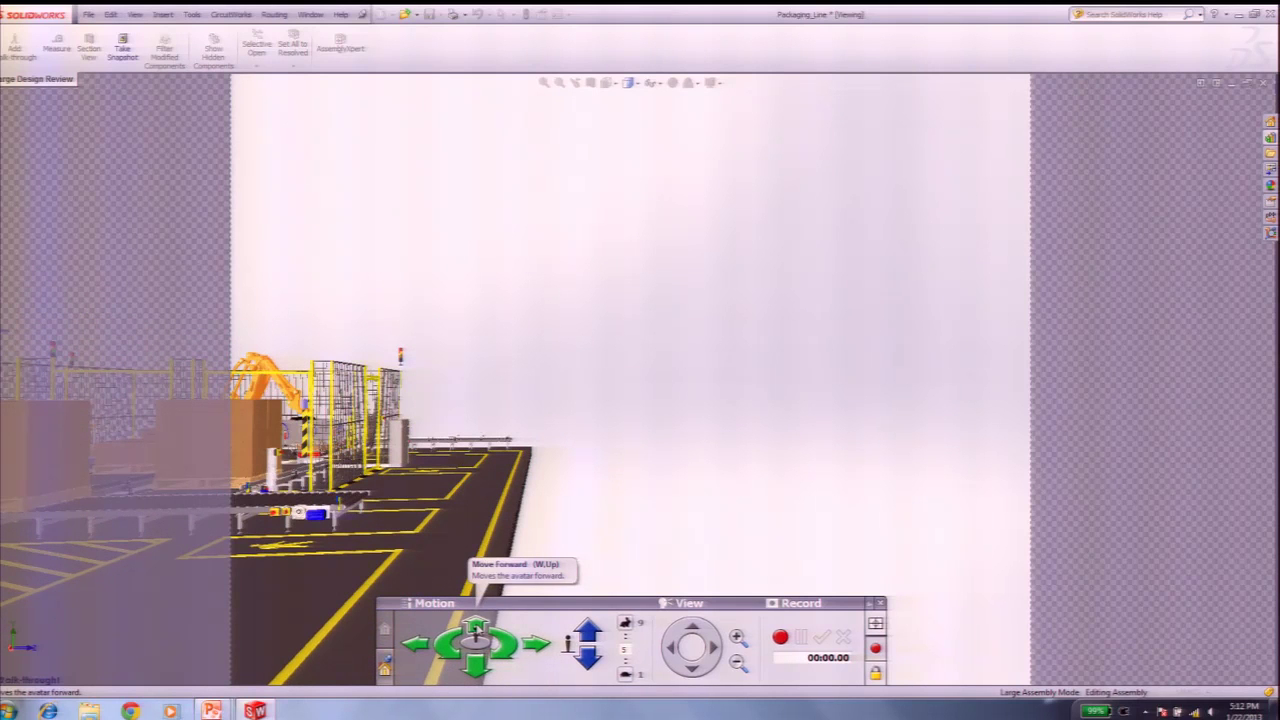
left_click(446, 650)
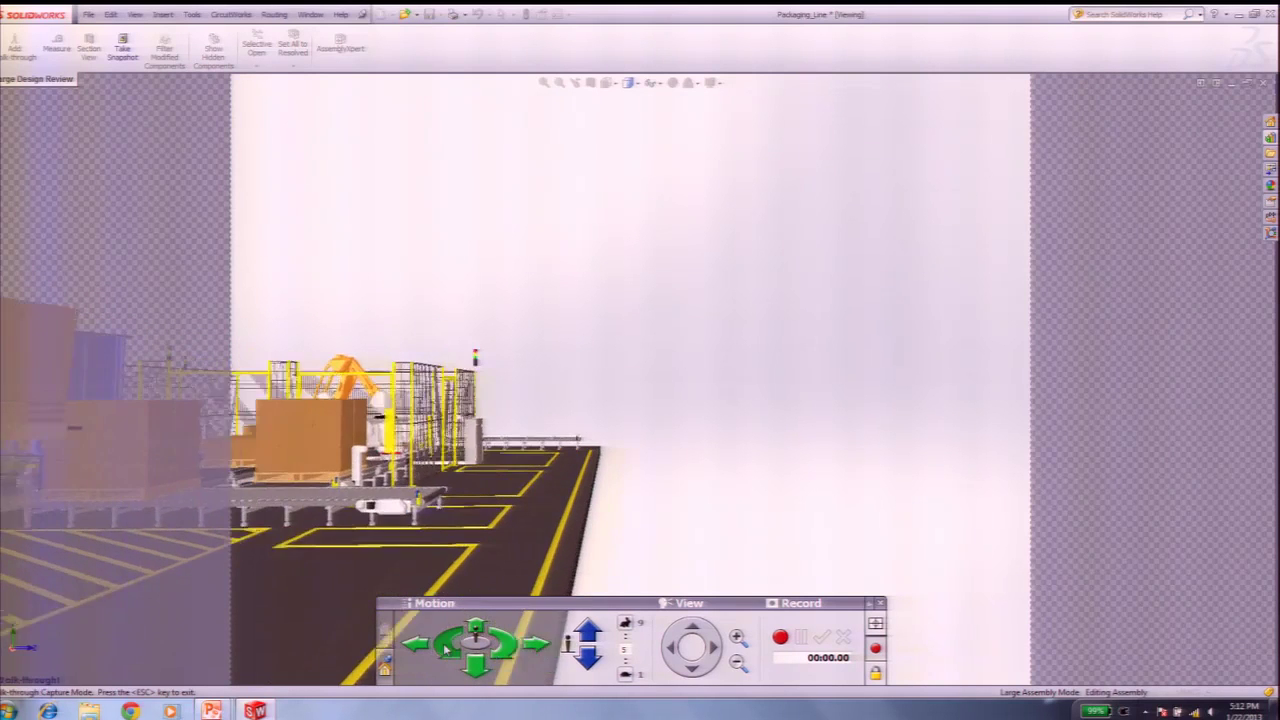
left_click(479, 629)
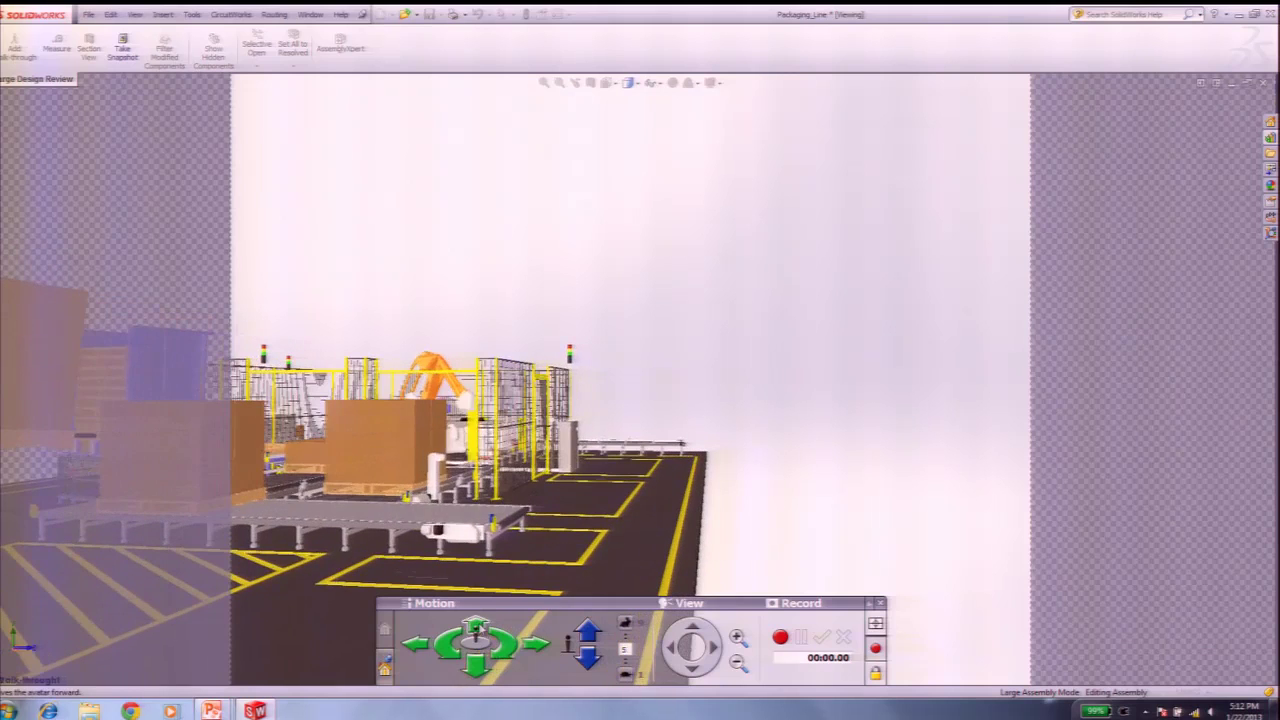
left_click(436, 650)
left_click(473, 630)
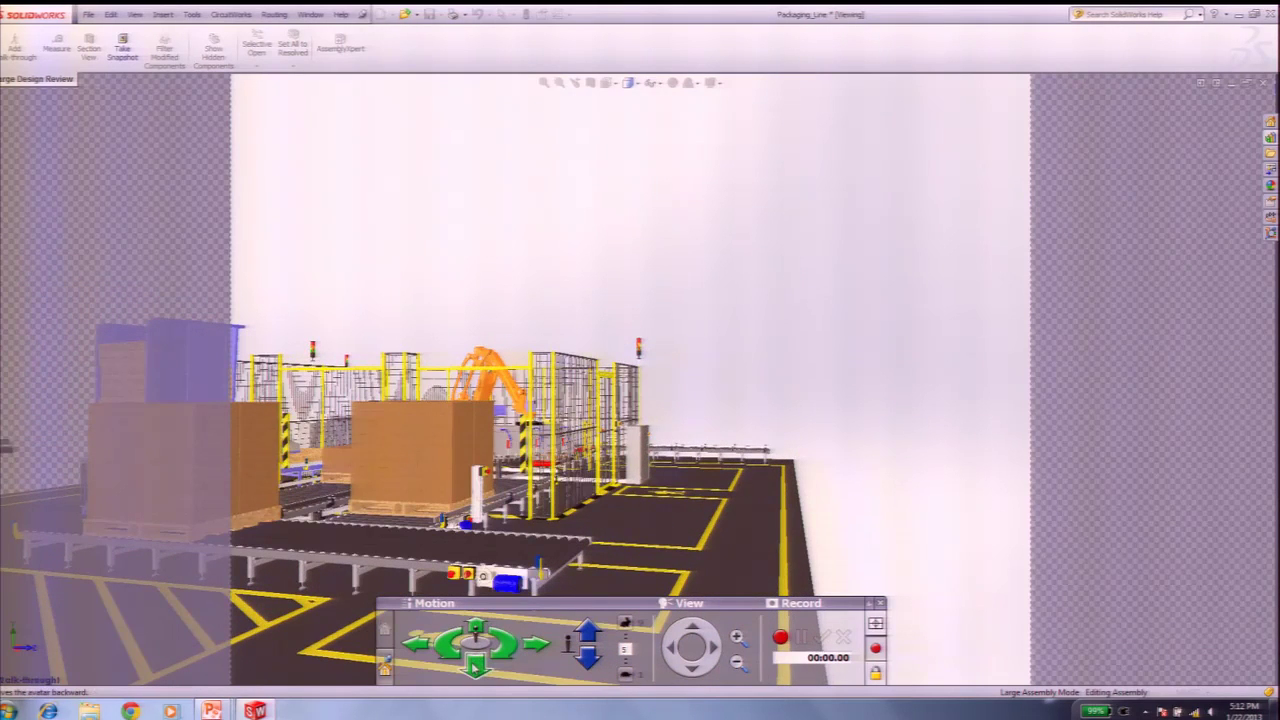
Step: Look down, up, left and right from the avatar's position without changing its direction of movement
left_click(694, 671)
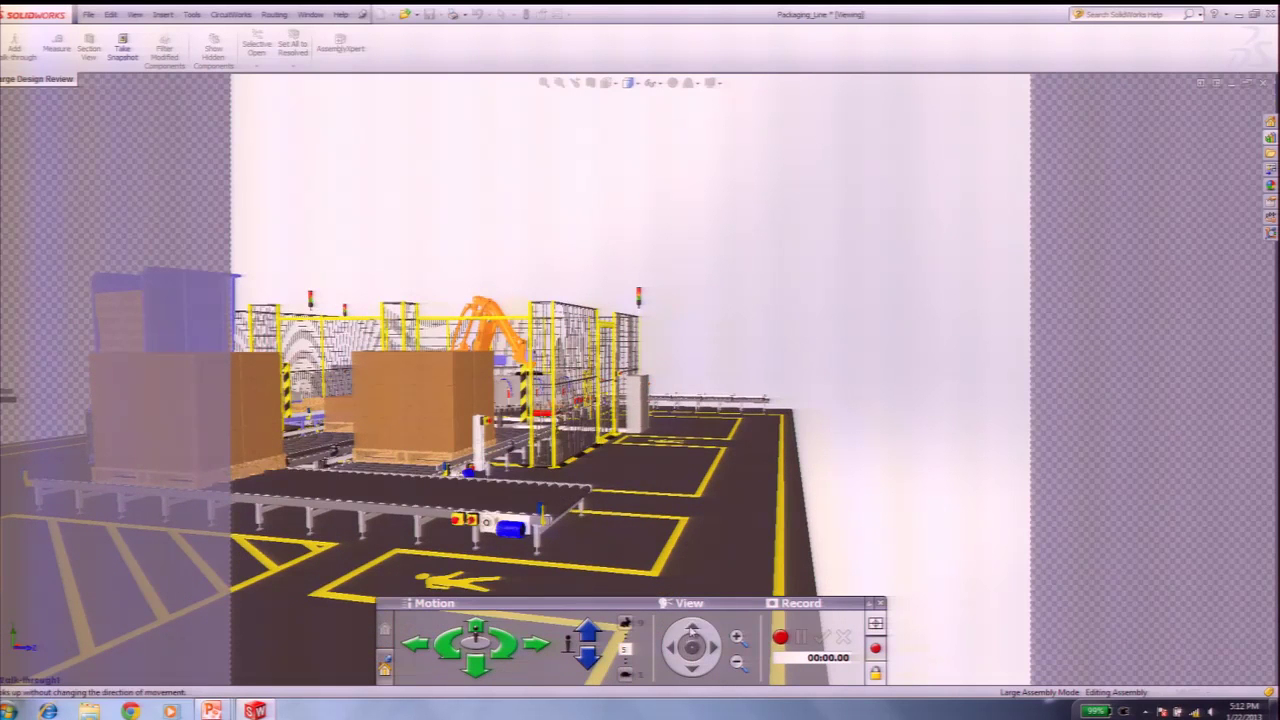
left_click(692, 628)
left_click(668, 648)
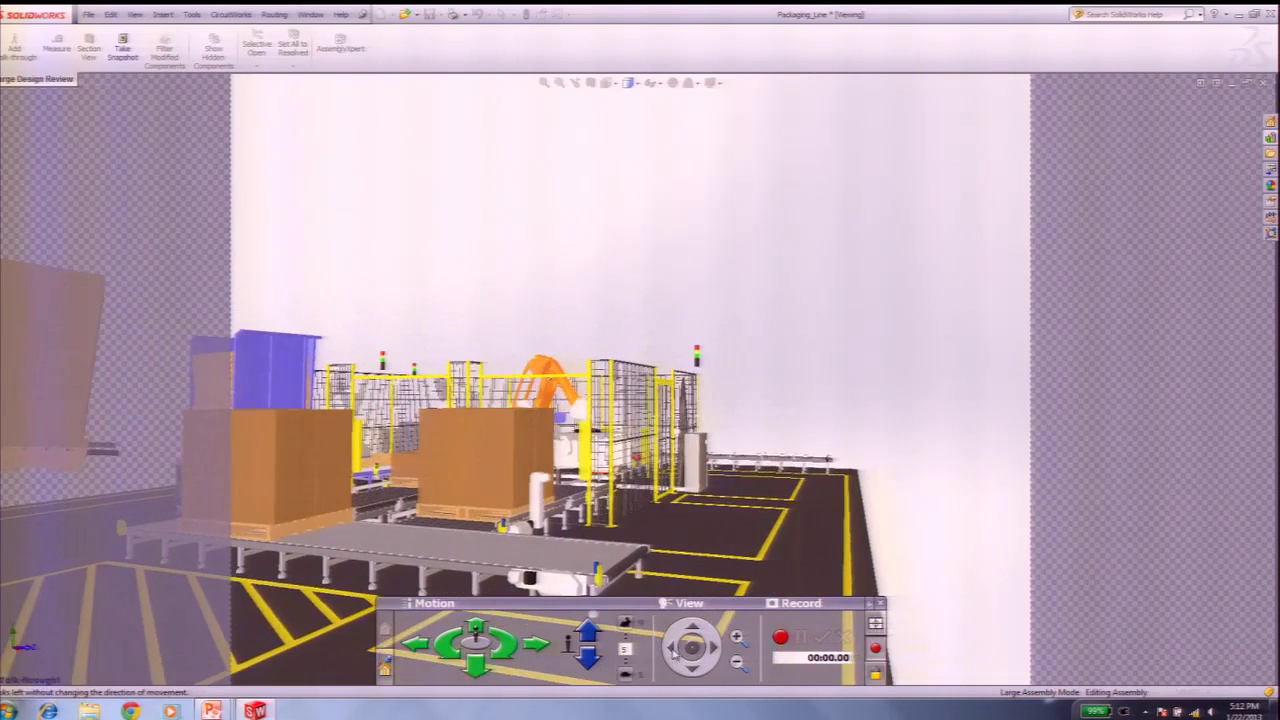
left_click(713, 647)
left_click(713, 647)
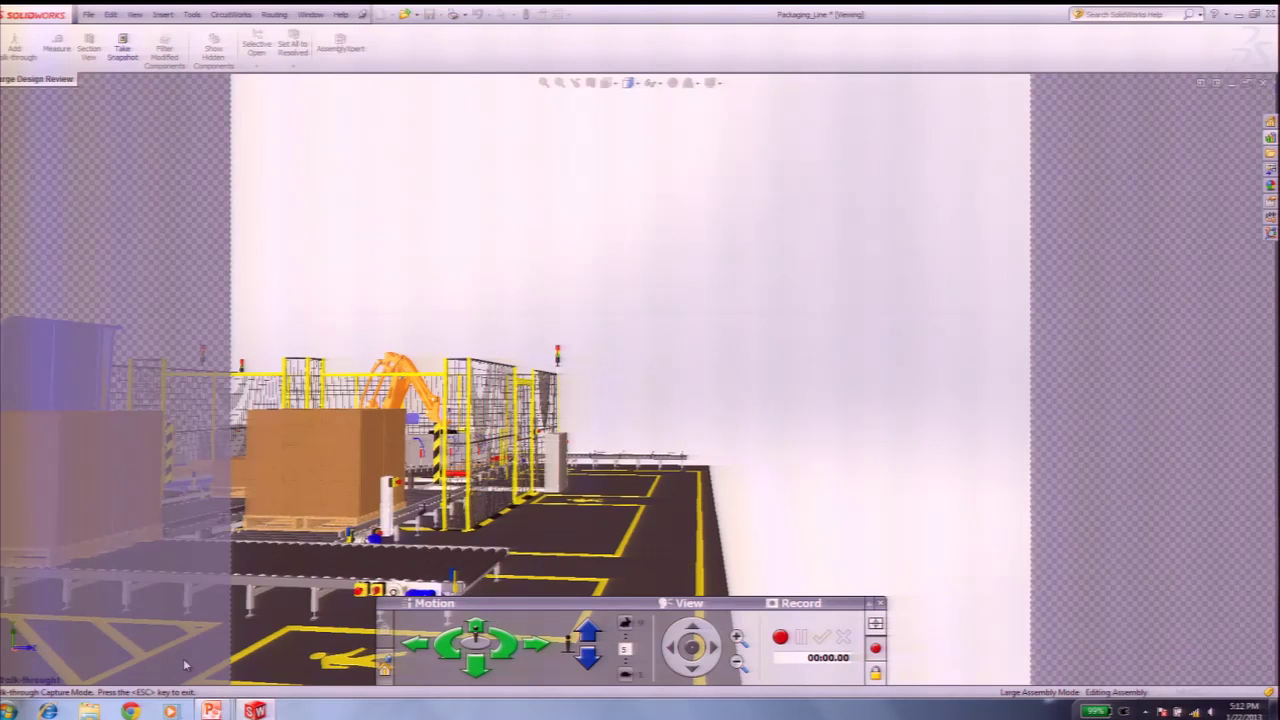
Step: Walk the avatar forward along the robot cell's safety fence to the signal tower, turning right on the way
left_click(476, 628)
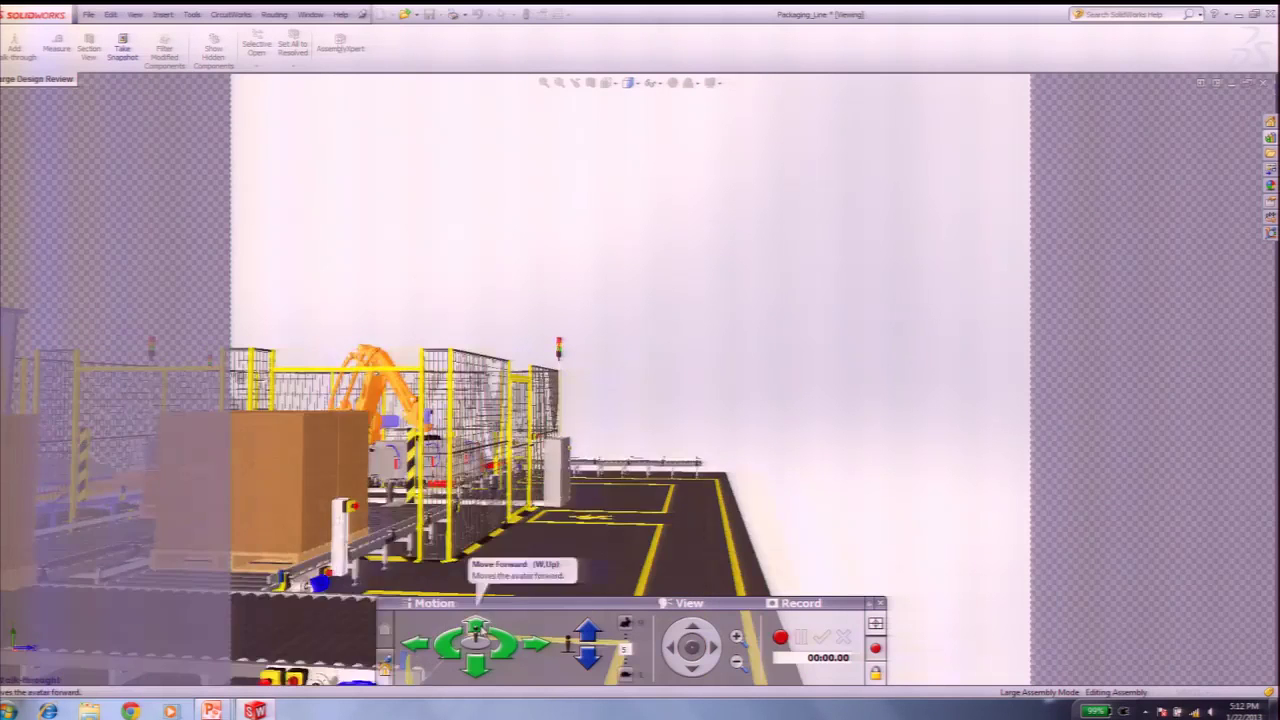
left_click(476, 629)
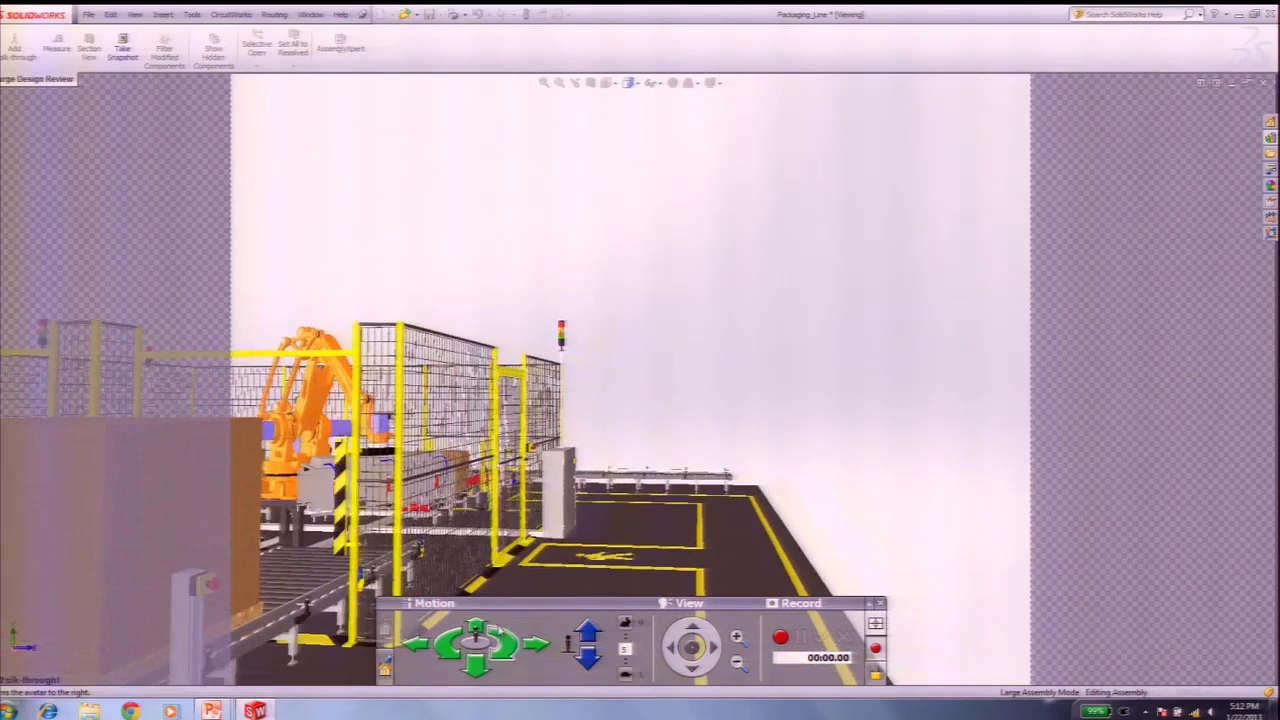
left_click(502, 634)
left_click(502, 634)
left_click(502, 634)
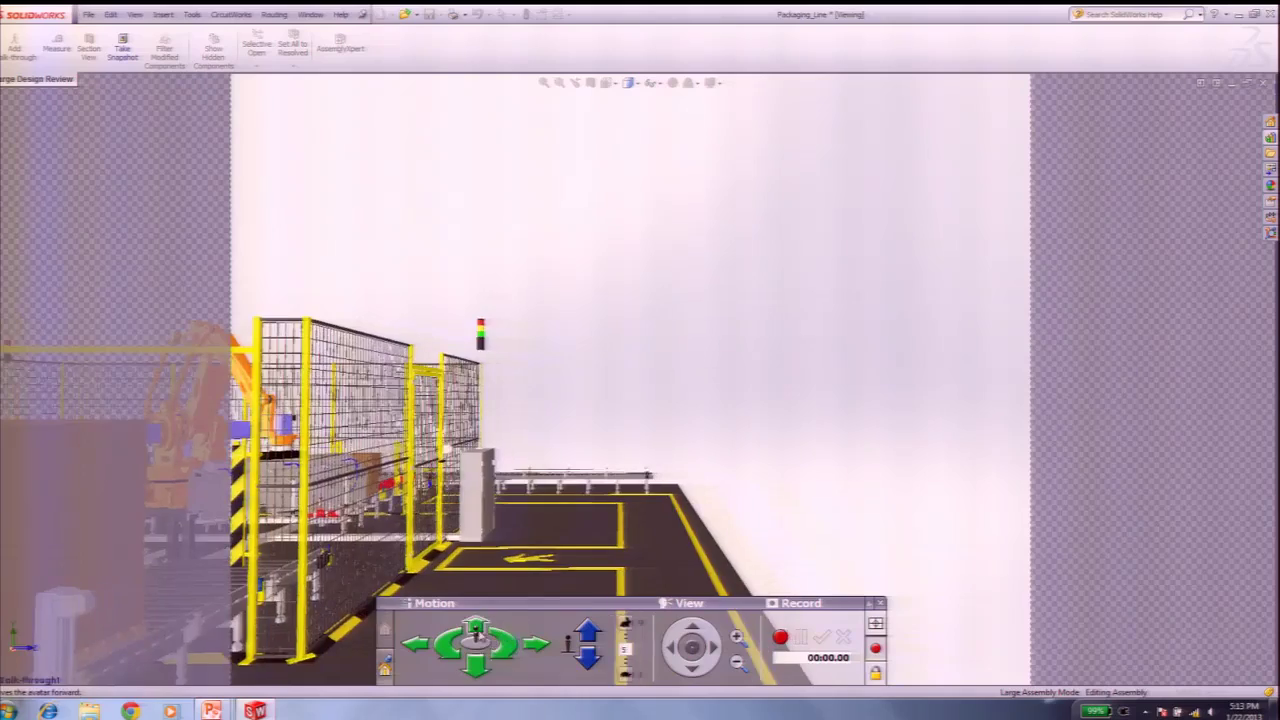
left_click(476, 630)
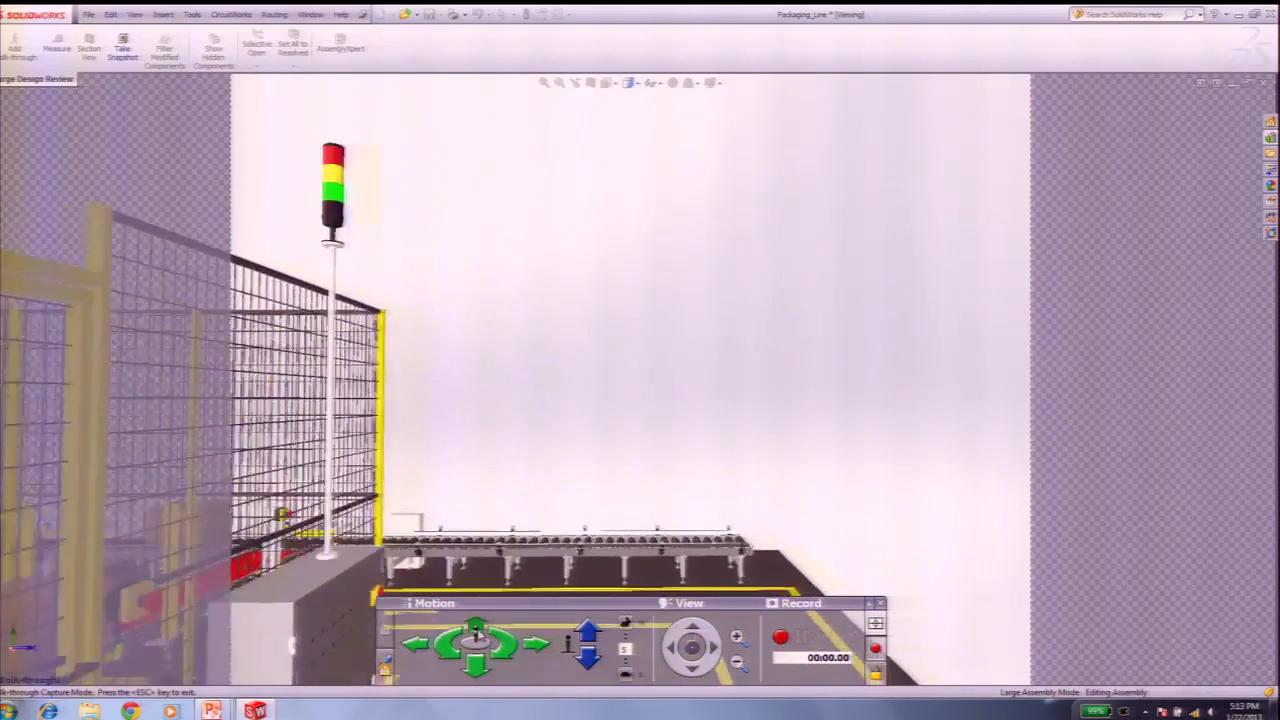
Step: Back the avatar away from the signal tower, turn it right, and walk to the far-end conveyor and back
left_click(478, 668)
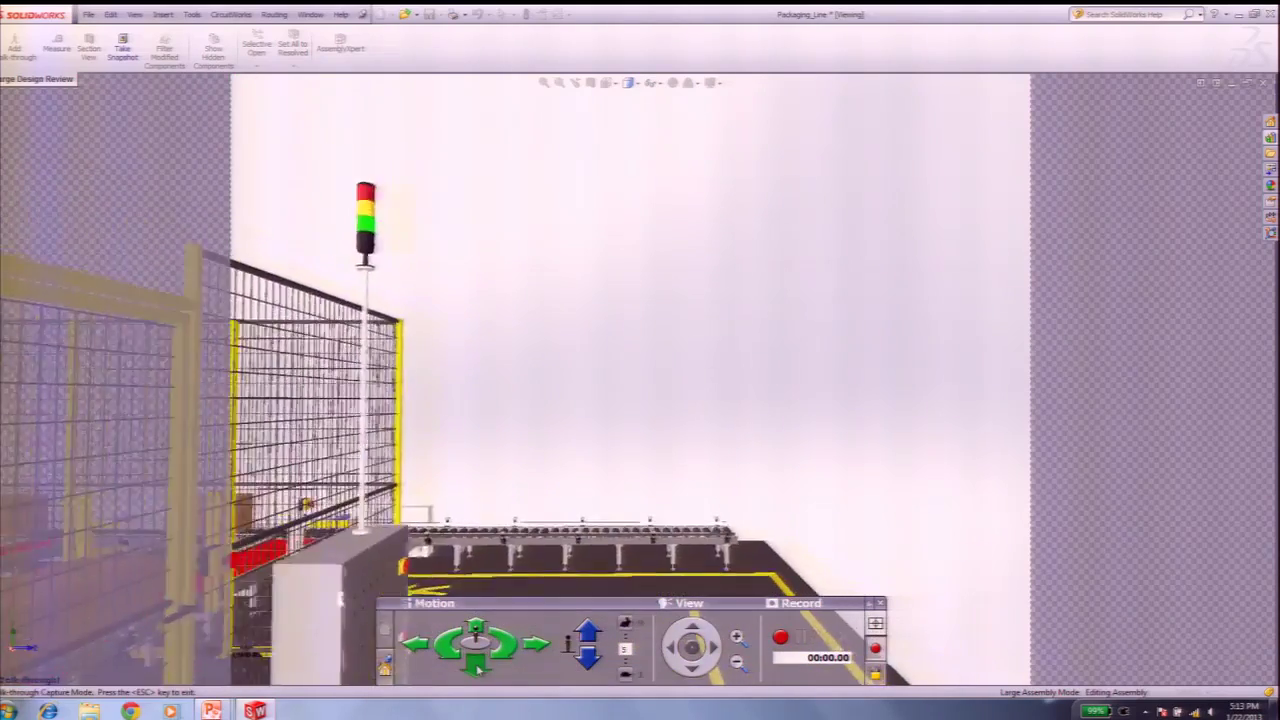
left_click(543, 650)
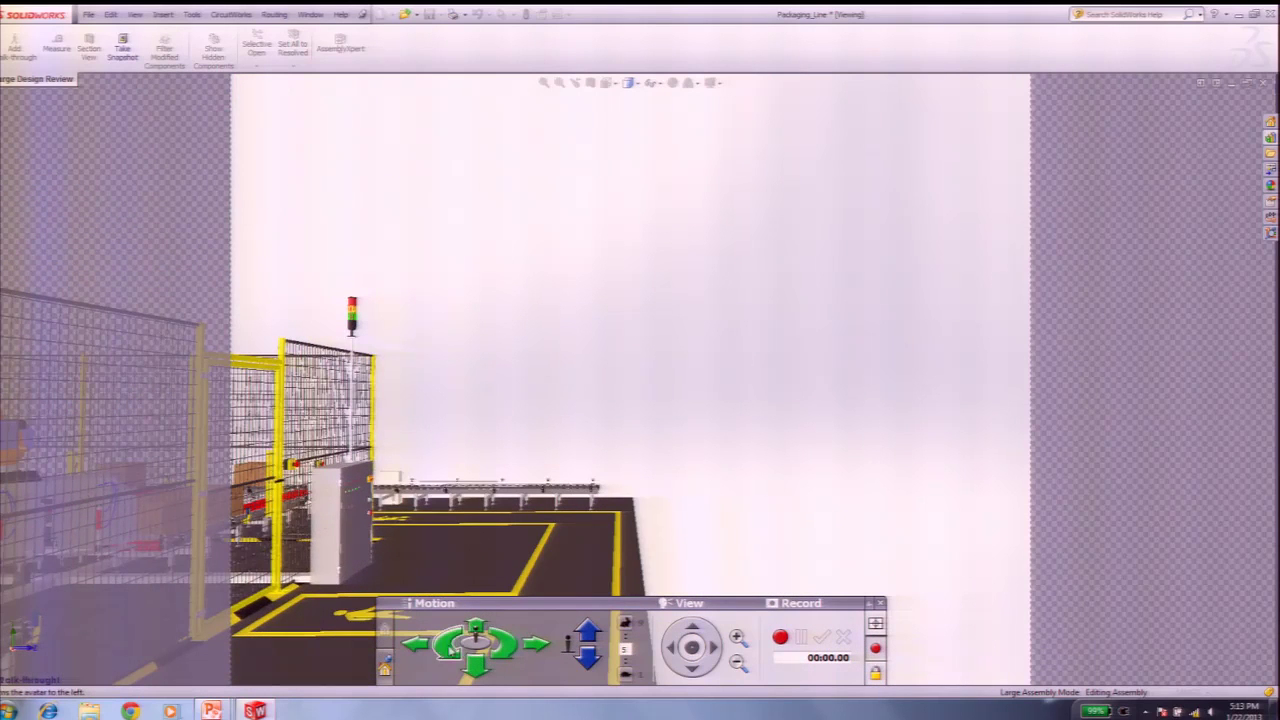
left_click(503, 645)
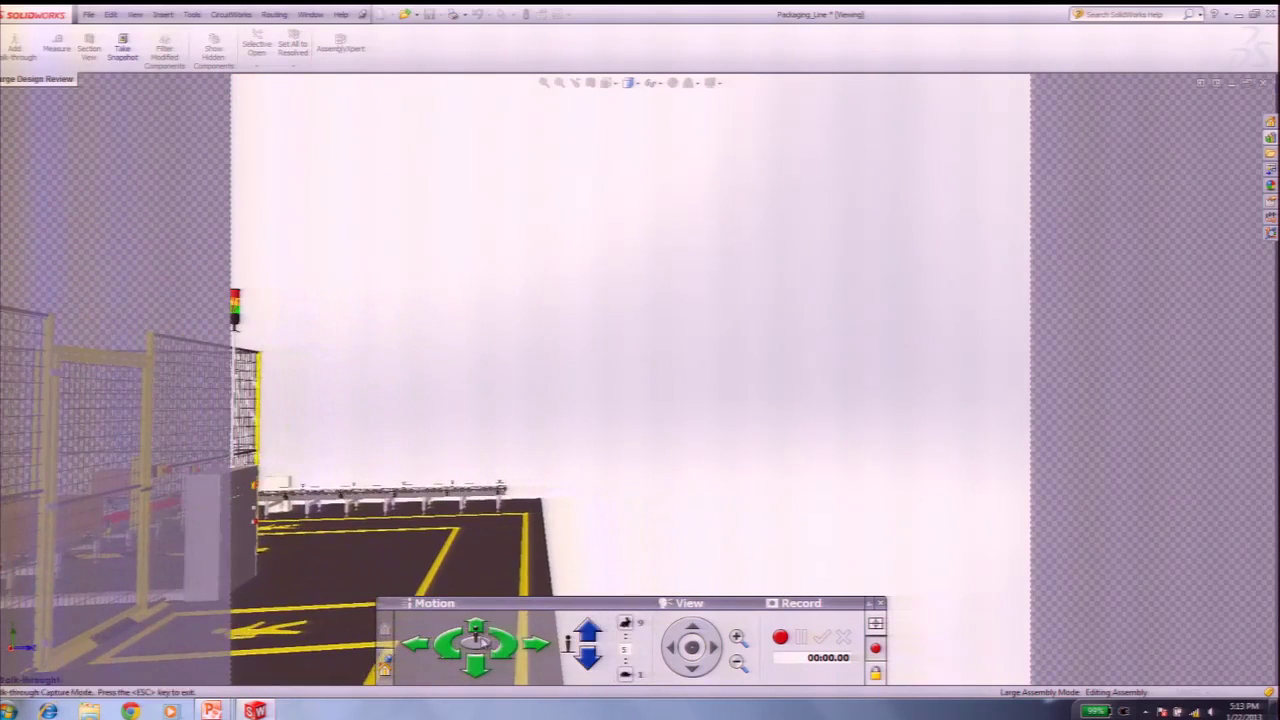
left_click(475, 626)
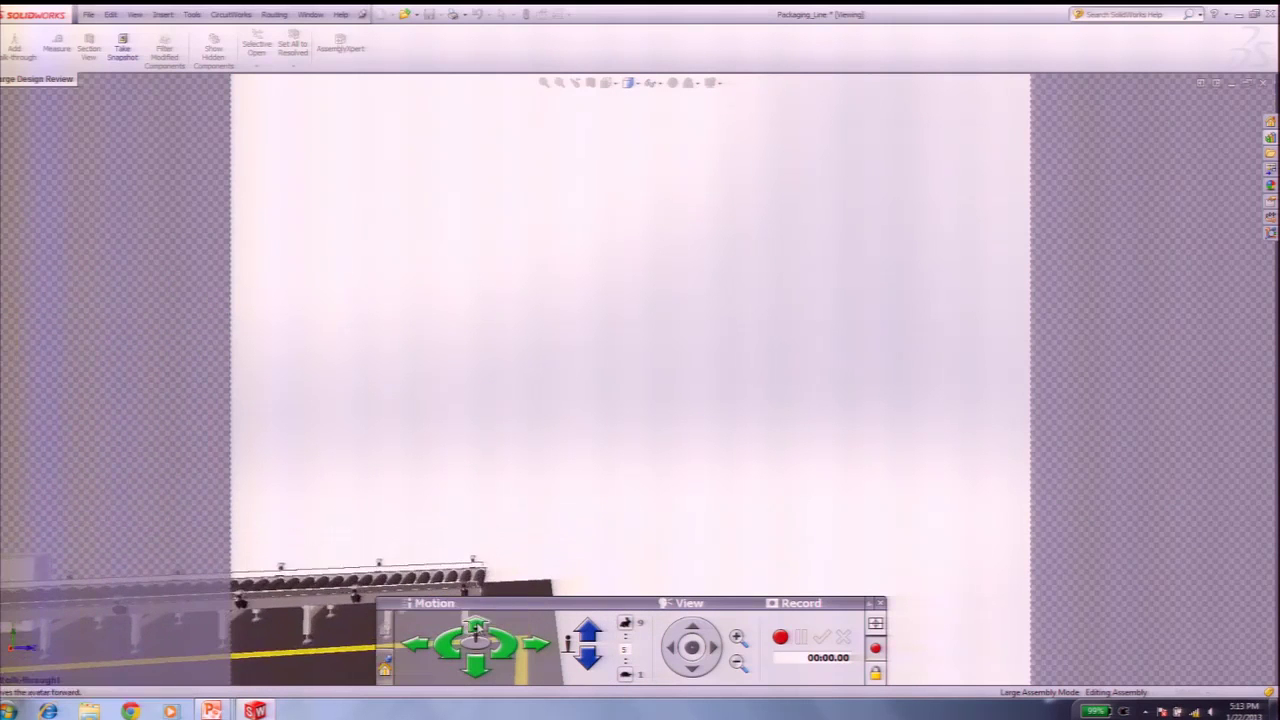
left_click(478, 670)
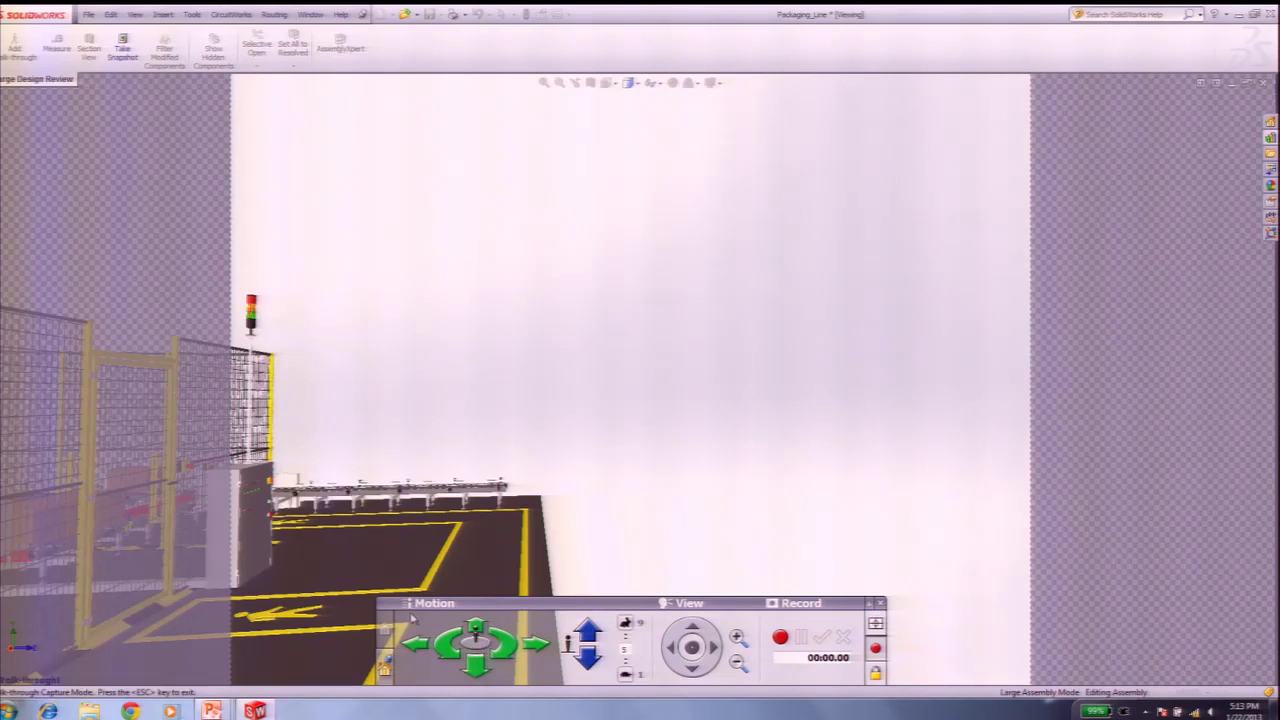
Step: Position the avatar facing the motor on the near roller conveyor, tilt the view down, and take a snapshot named MOTOR1
left_click_drag(474, 670, 475, 627)
left_click_drag(688, 668, 688, 668)
left_click(122, 46)
type("MOTOR 1")
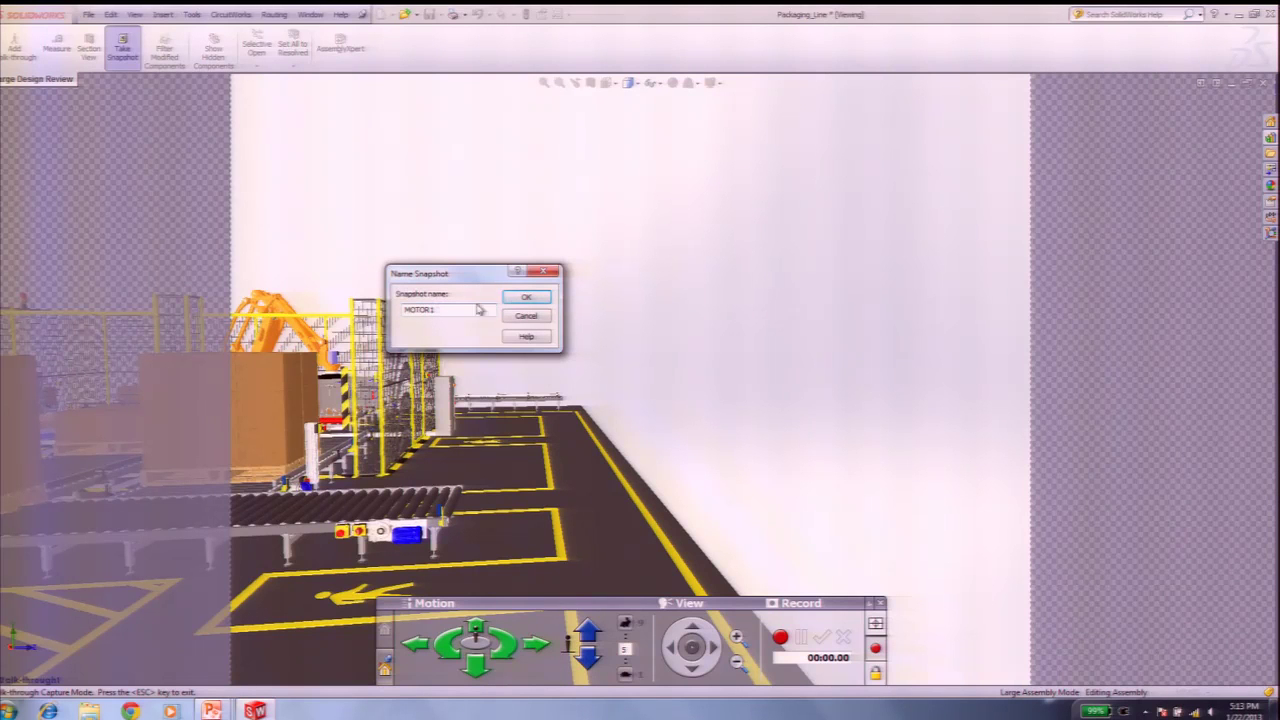
left_click(526, 297)
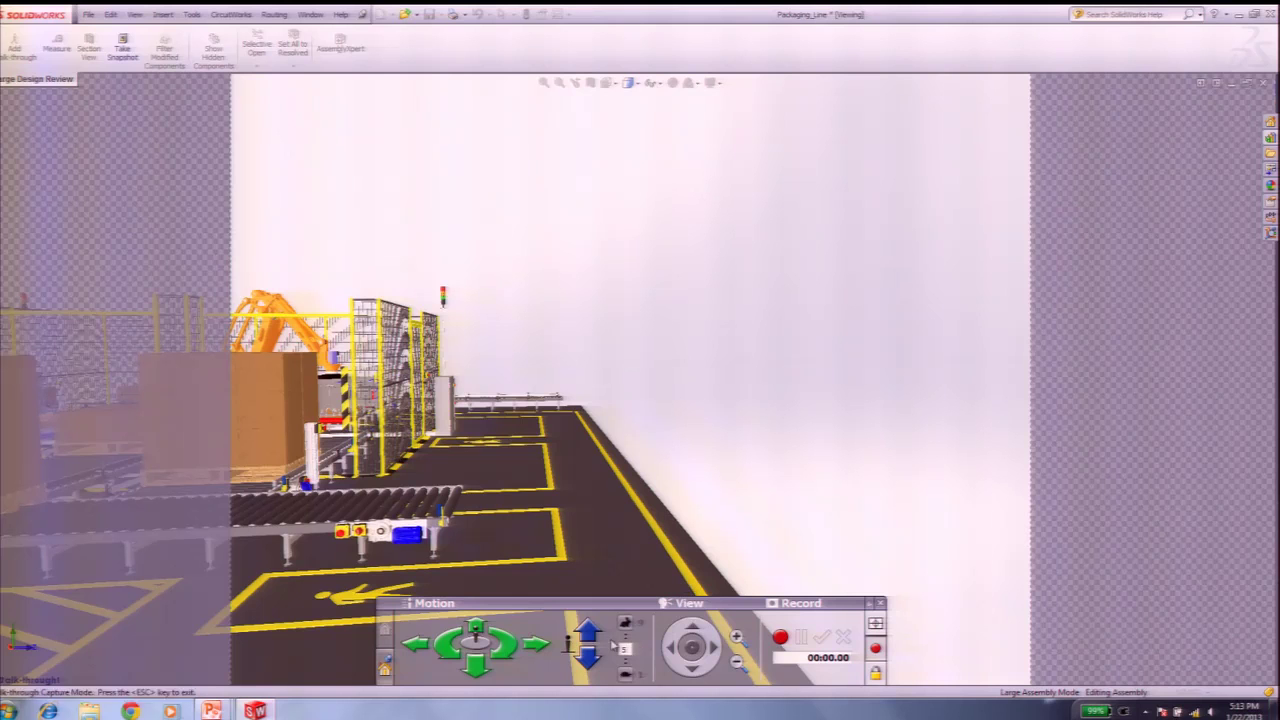
Step: Walk the avatar repeatedly forward and backward along the safety fence between the near conveyor and the signal tower
left_click_drag(476, 627, 476, 627)
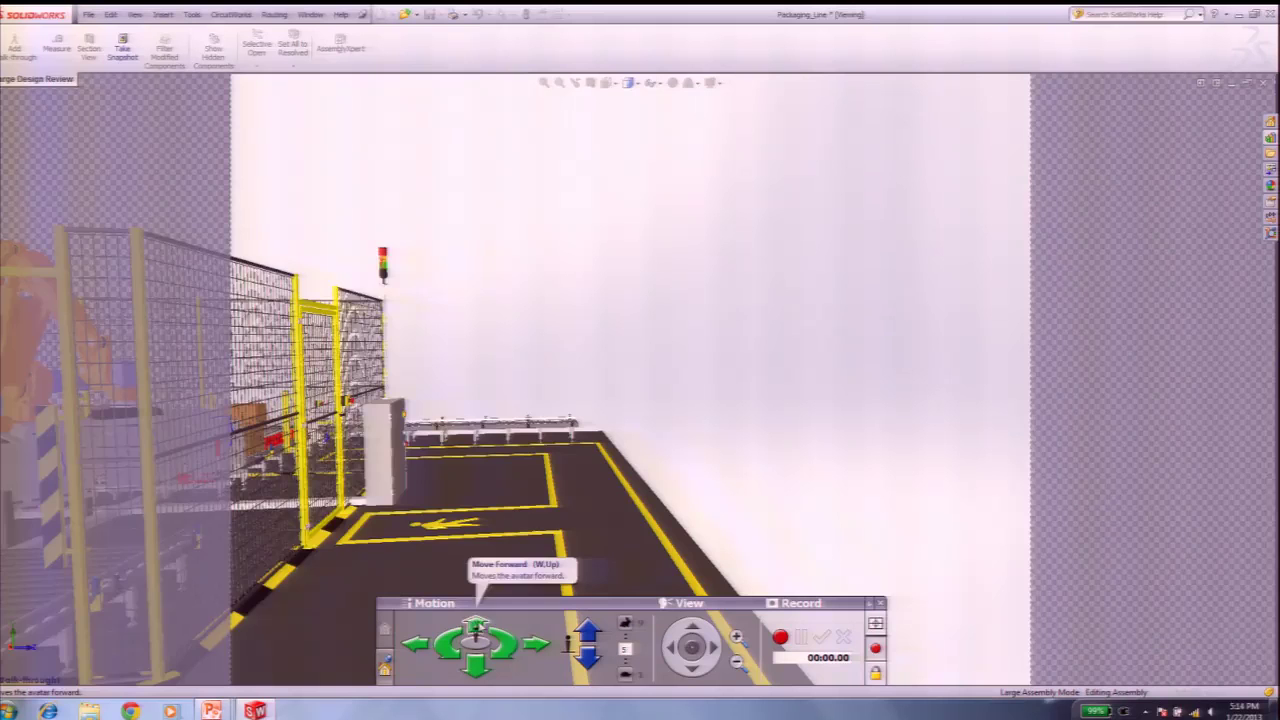
left_click(475, 665)
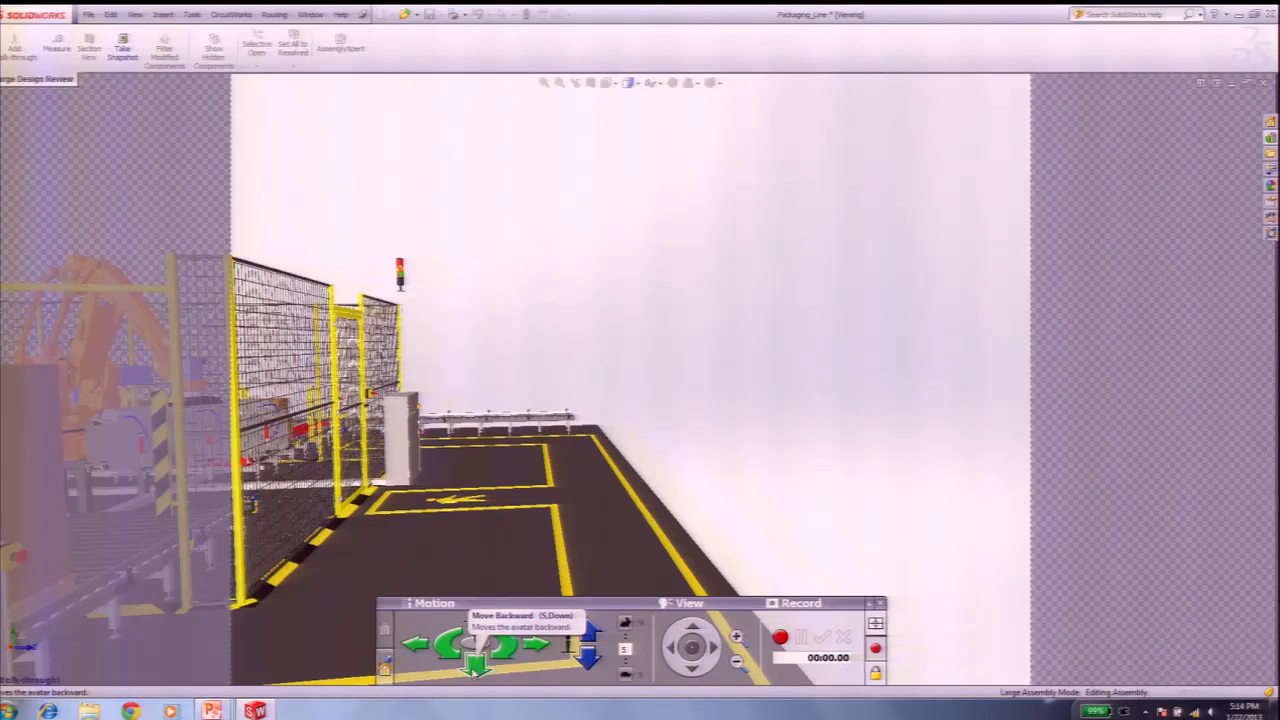
key("Up")
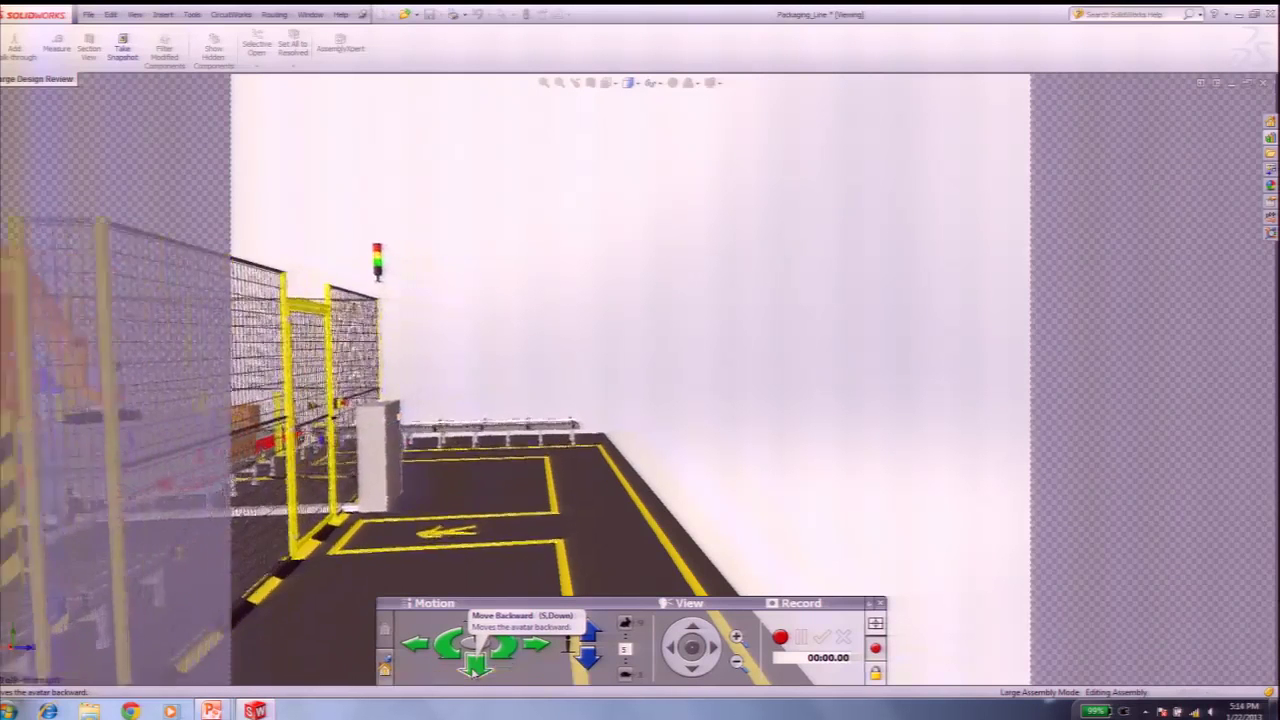
key("Down")
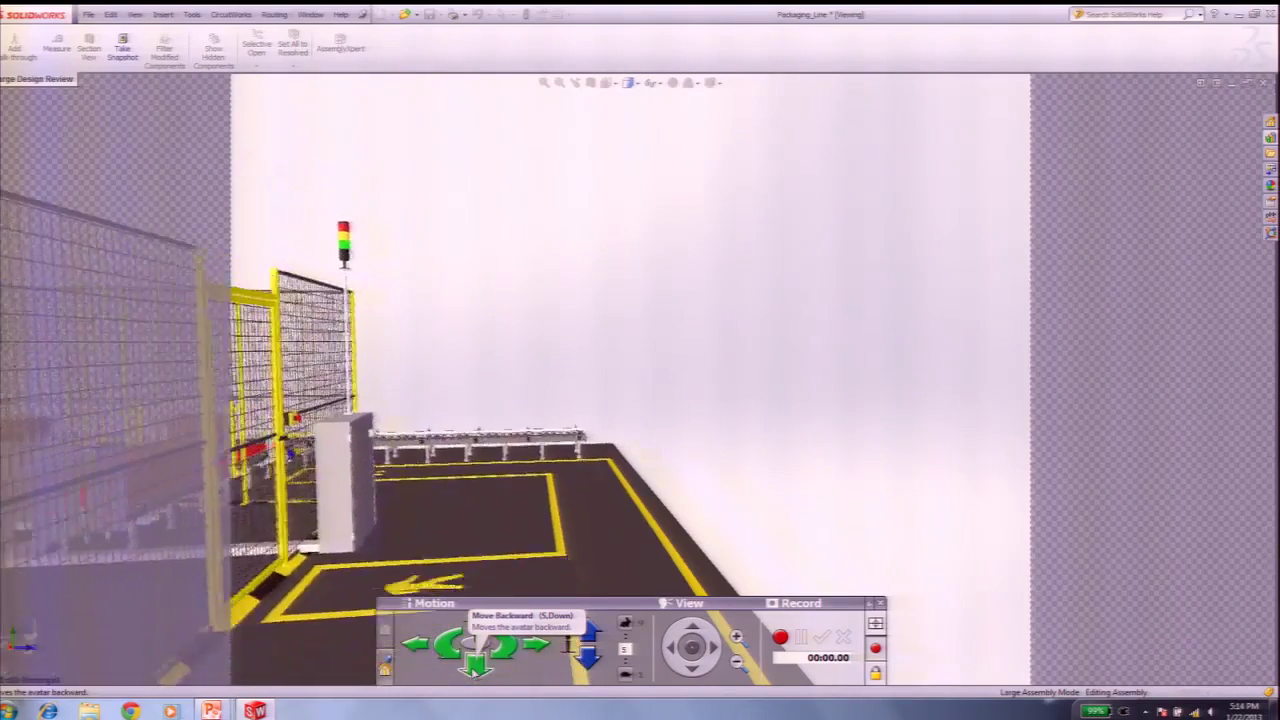
key("Up")
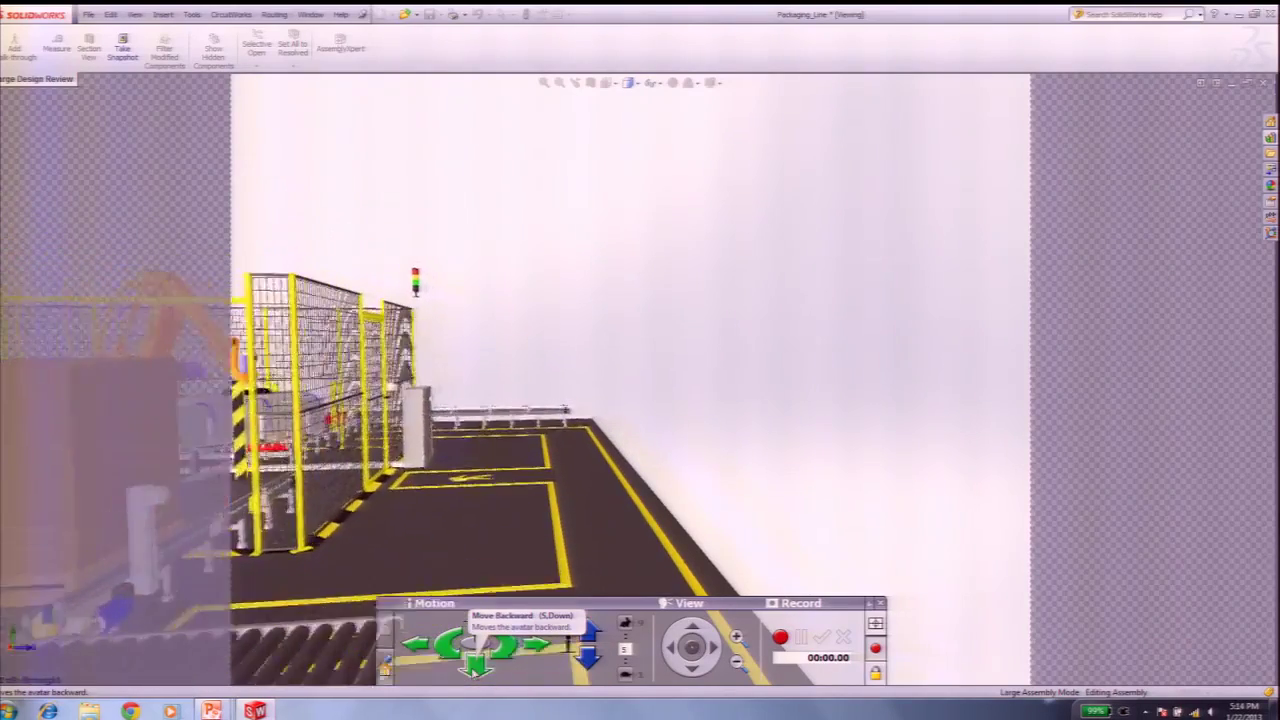
key("Up")
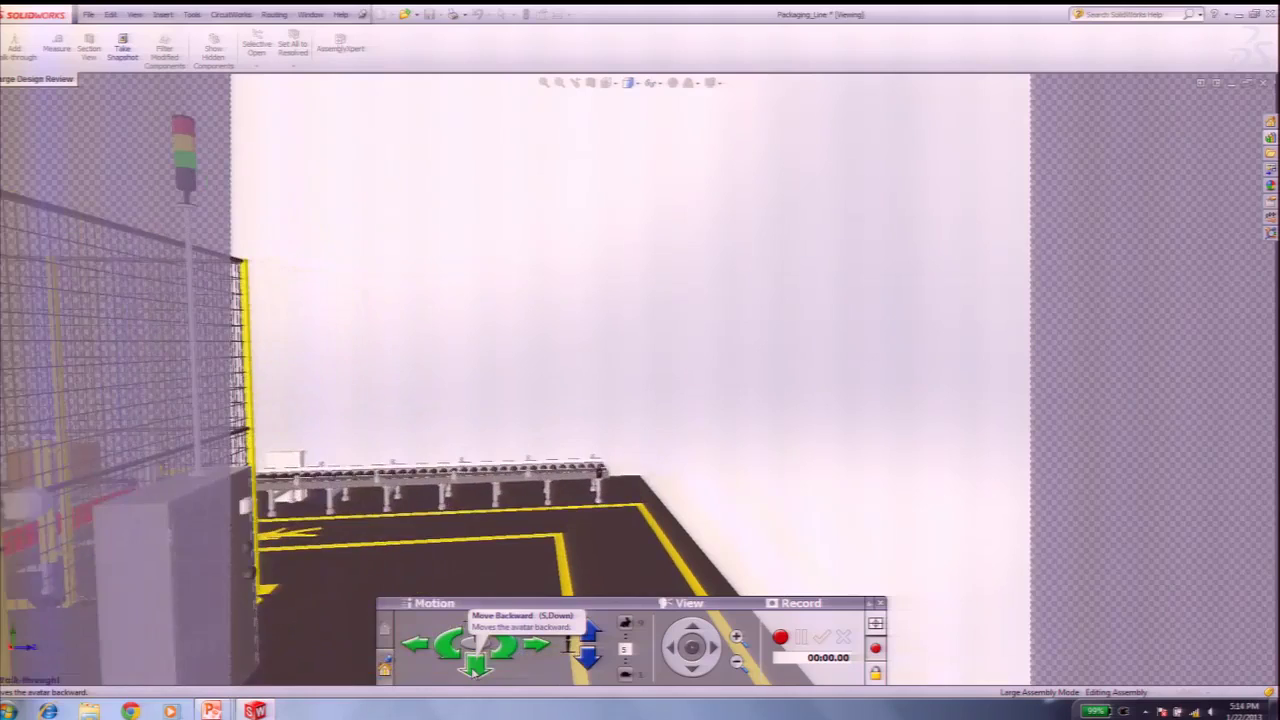
key("Down")
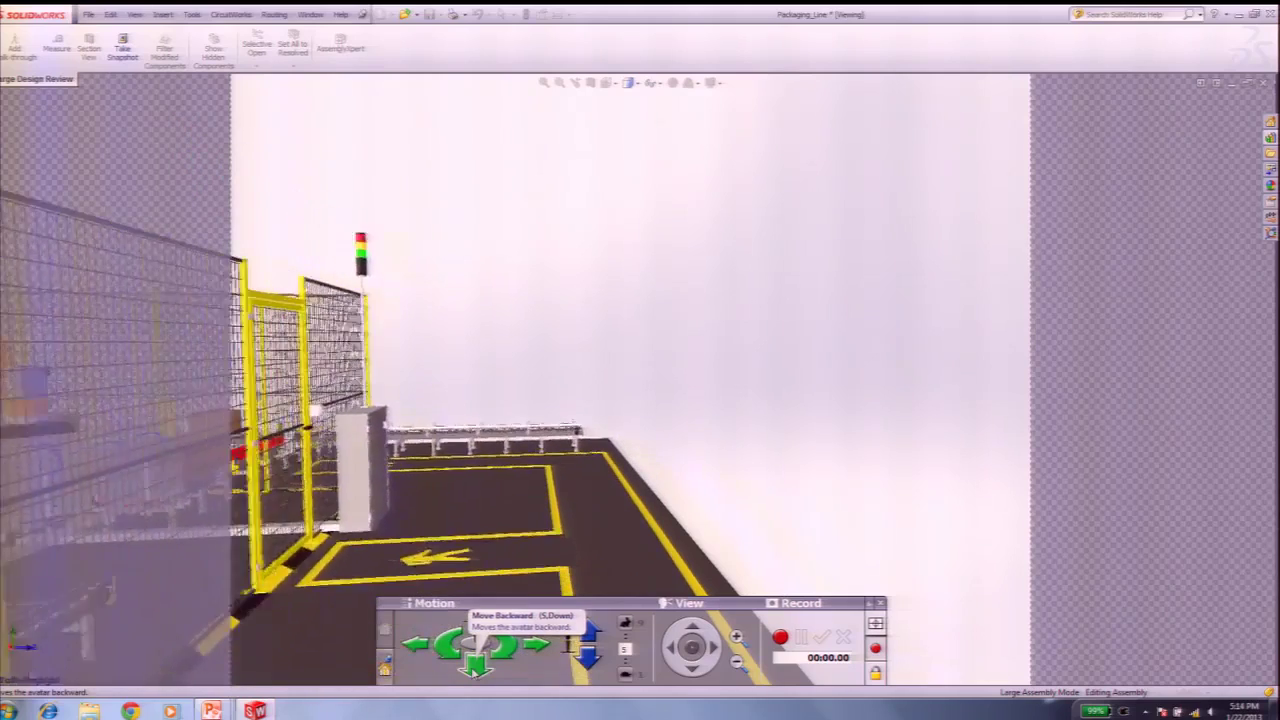
key("Up")
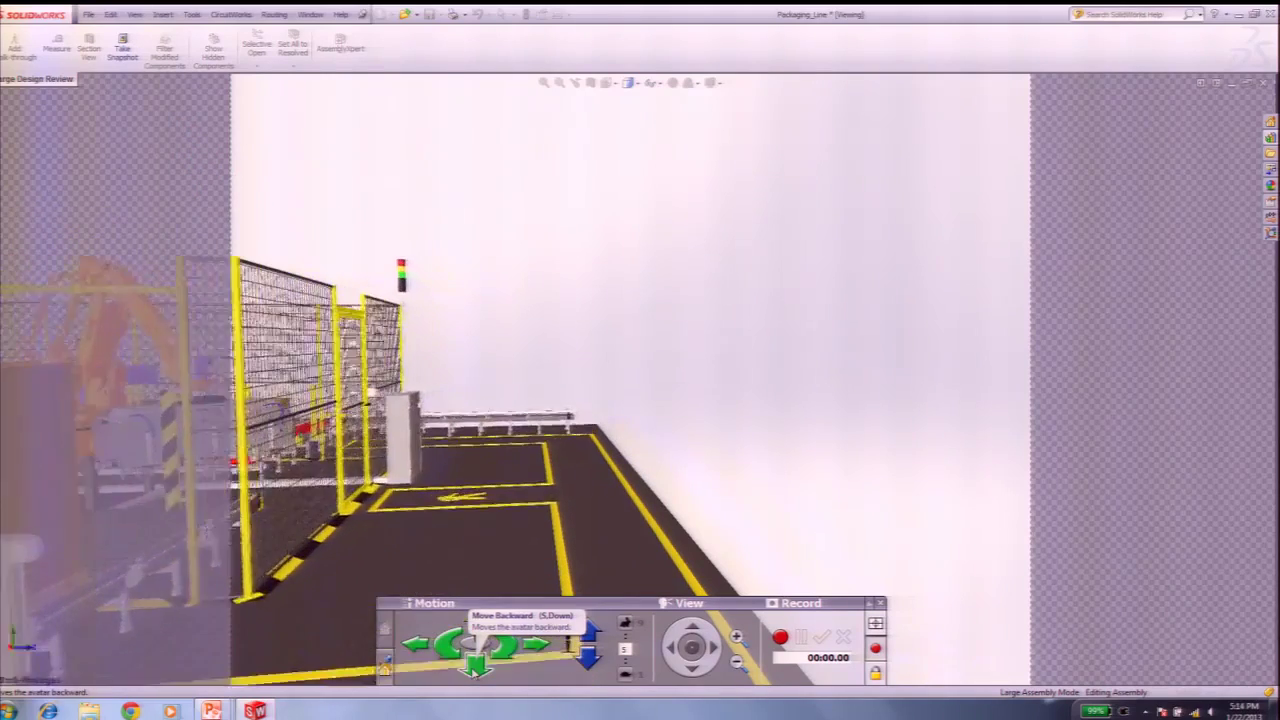
key("Up")
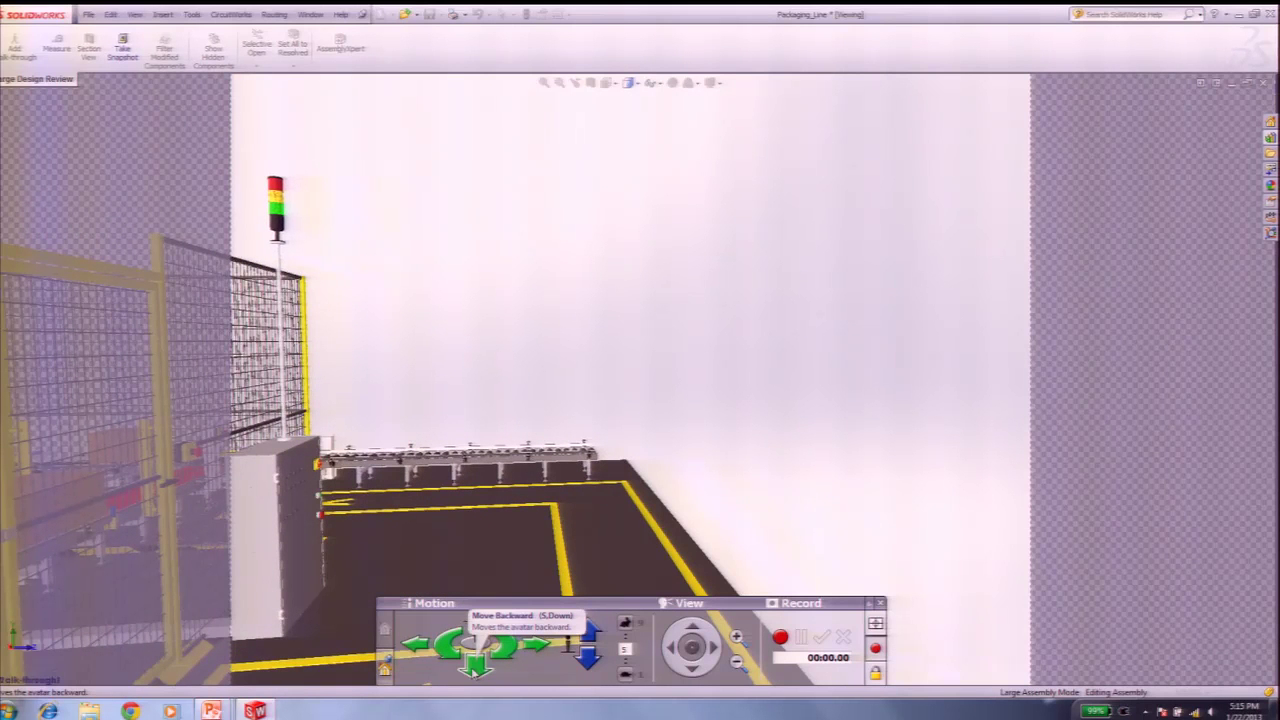
Step: Back the avatar away from the signal tower to the near conveyor, and walk it forward along the fence to the far-end conveyor
key("Down")
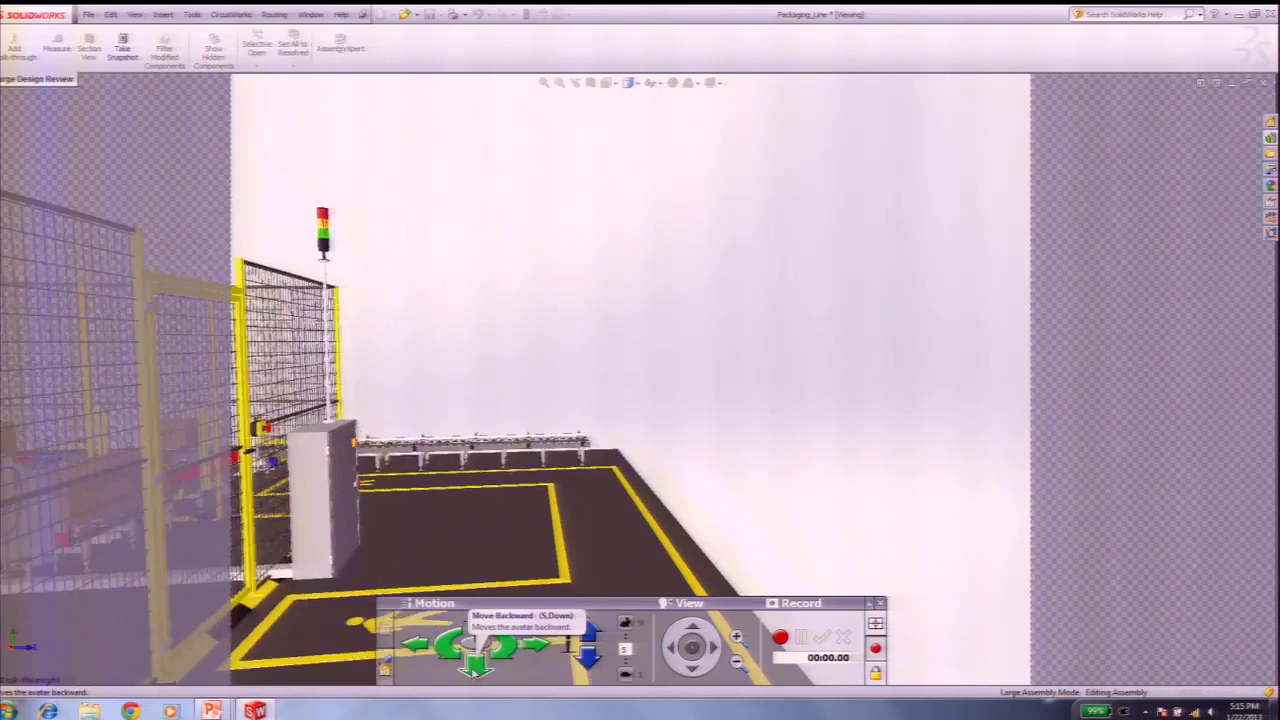
key("Down")
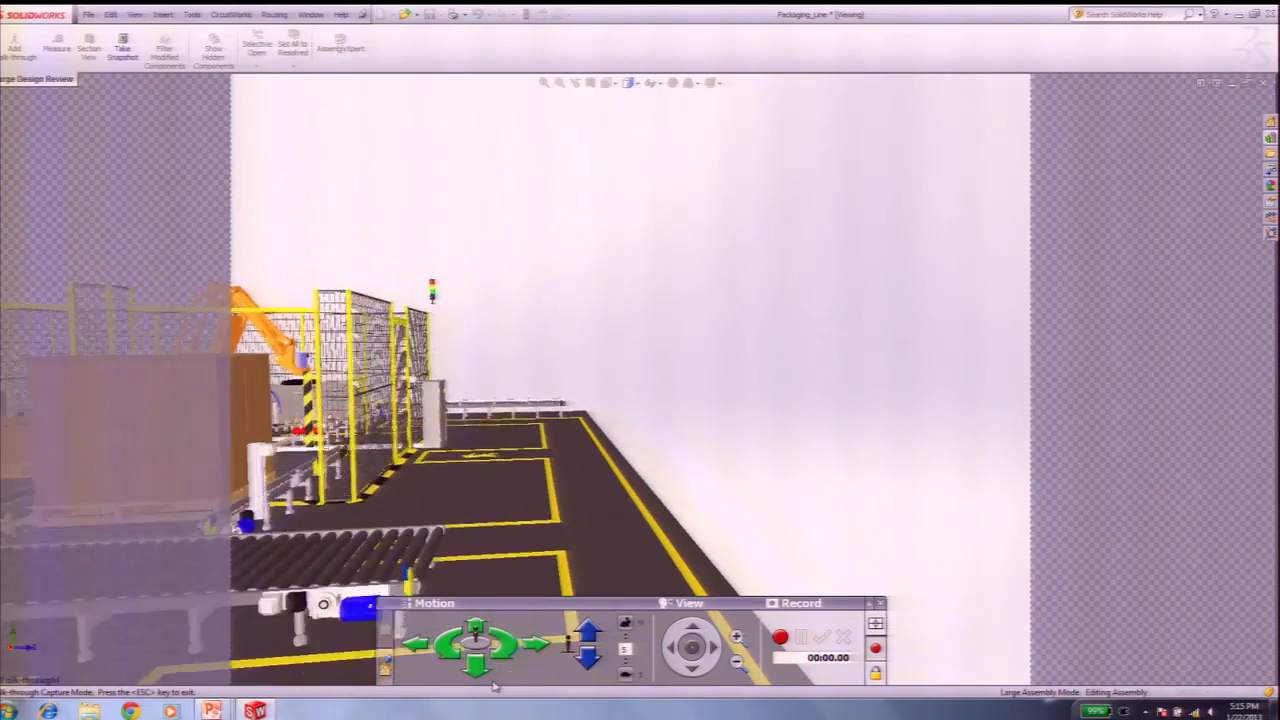
key("Up")
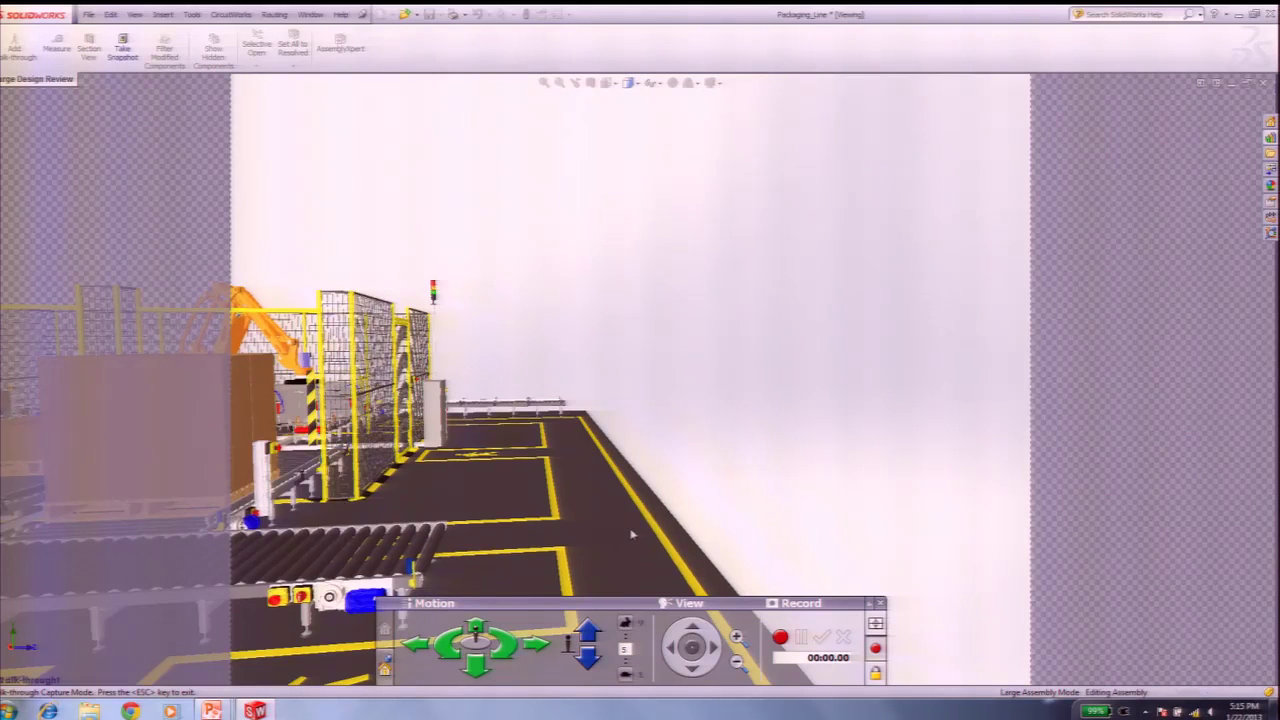
key("Up")
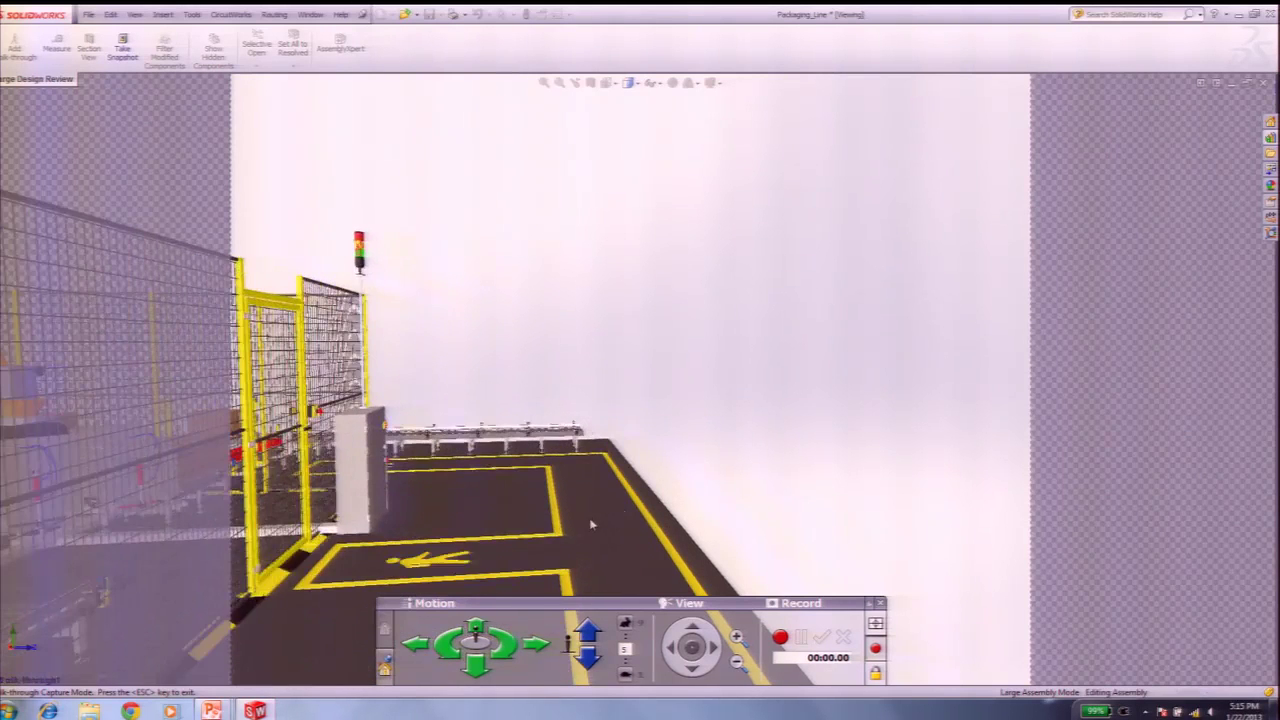
key("Up")
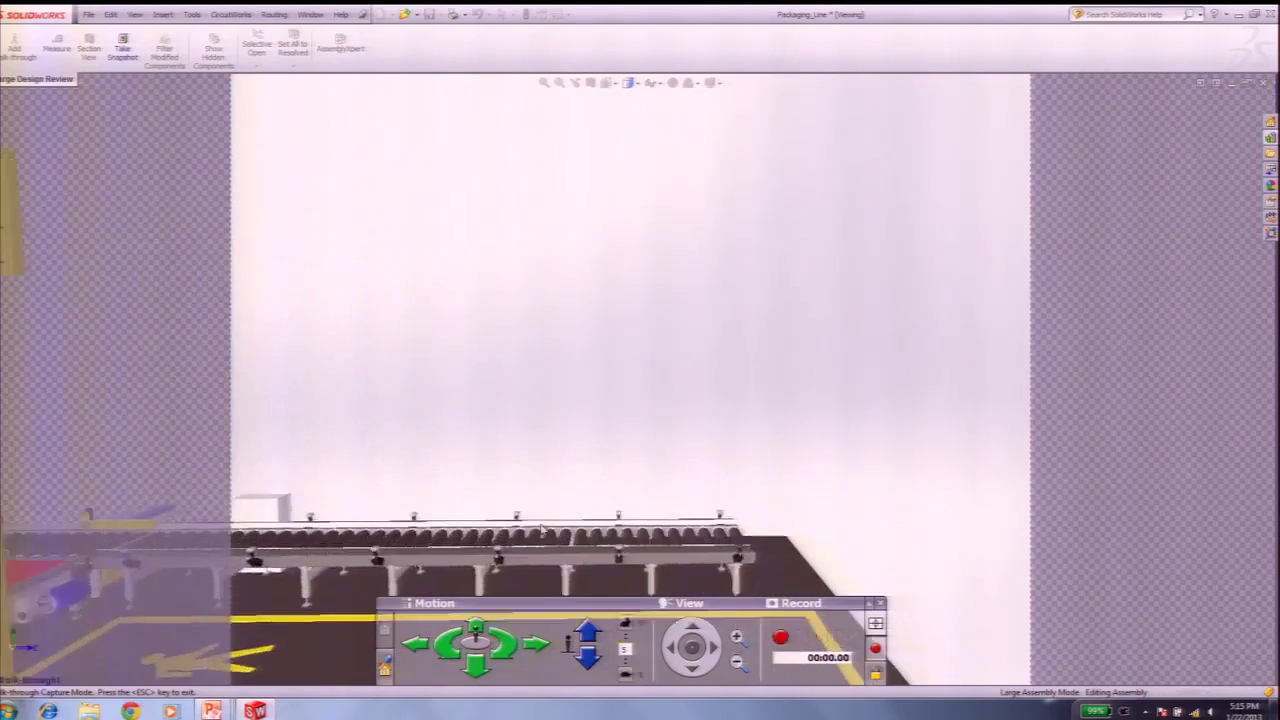
key("Up")
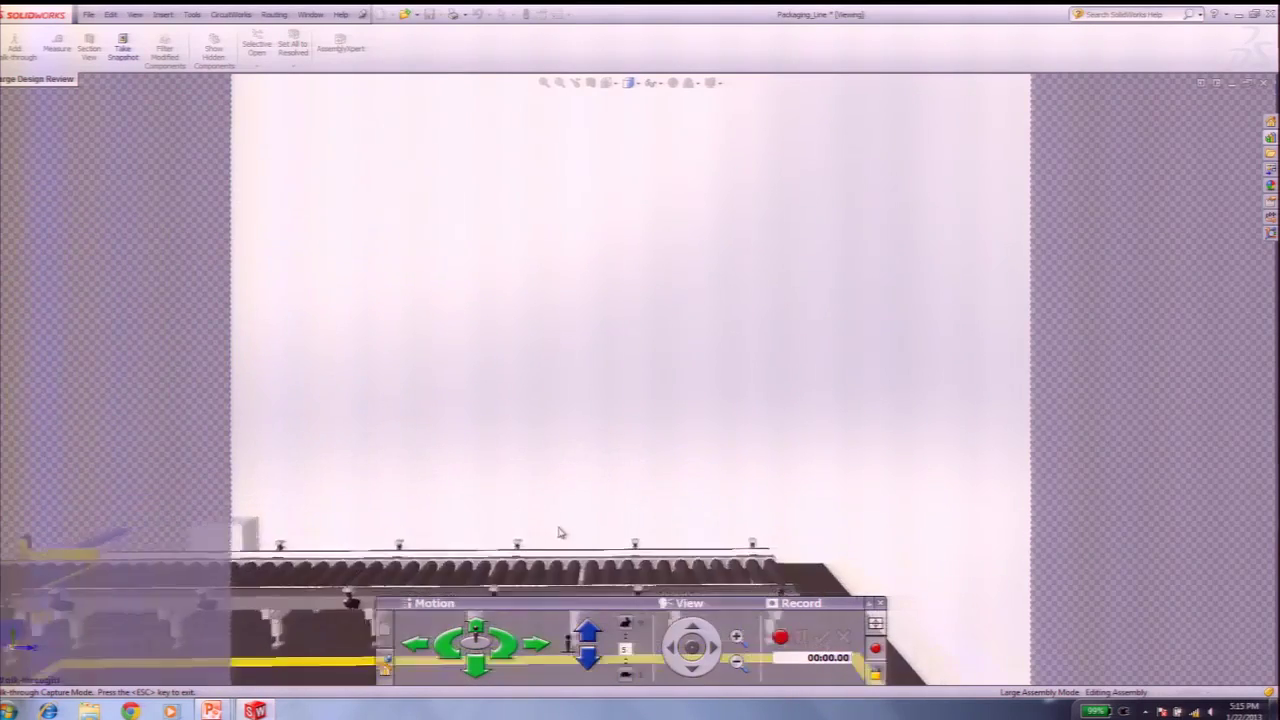
Step: Walk the avatar backward from the far-end conveyor past the robot cell and forklift to the near edge of the floor
key("Down")
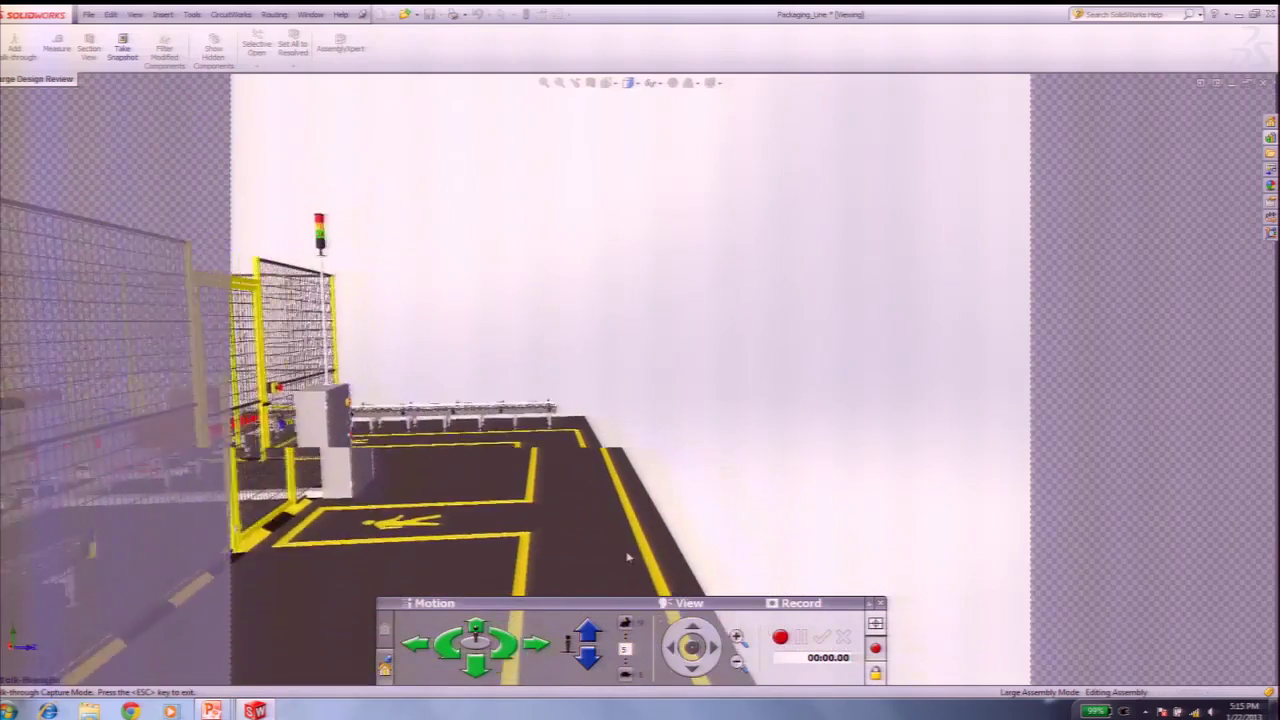
key("Down")
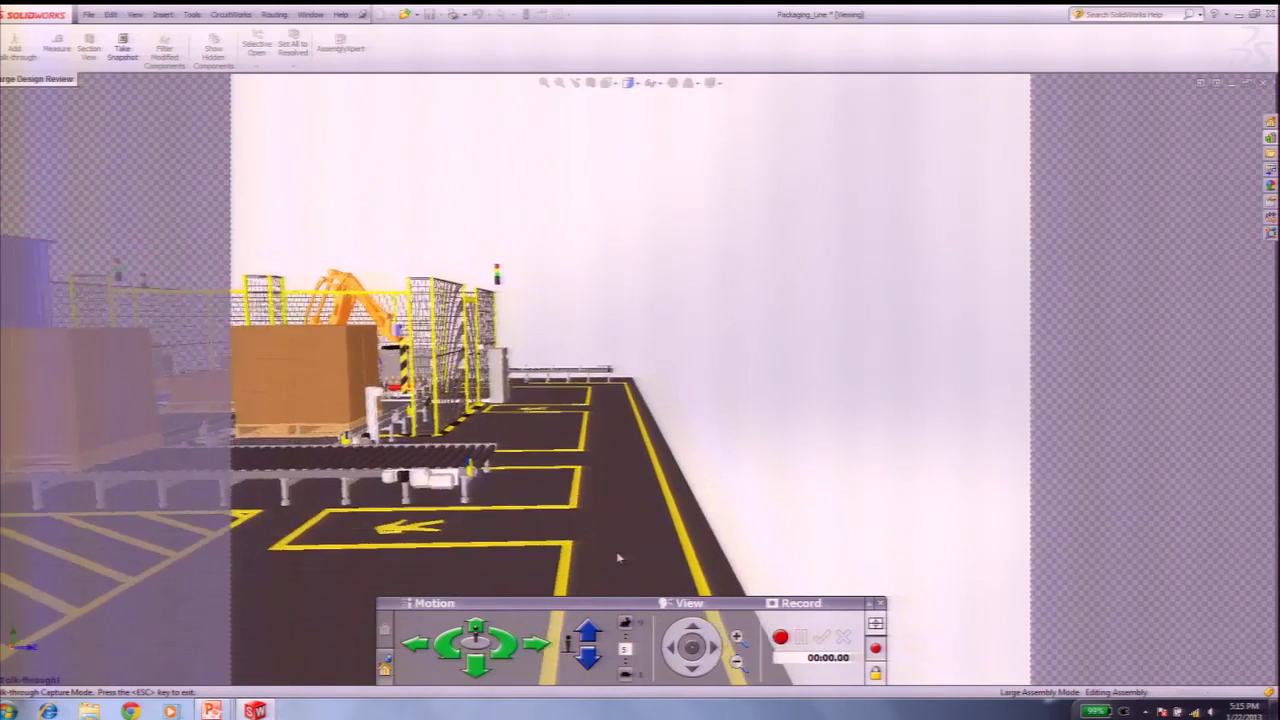
key("Down")
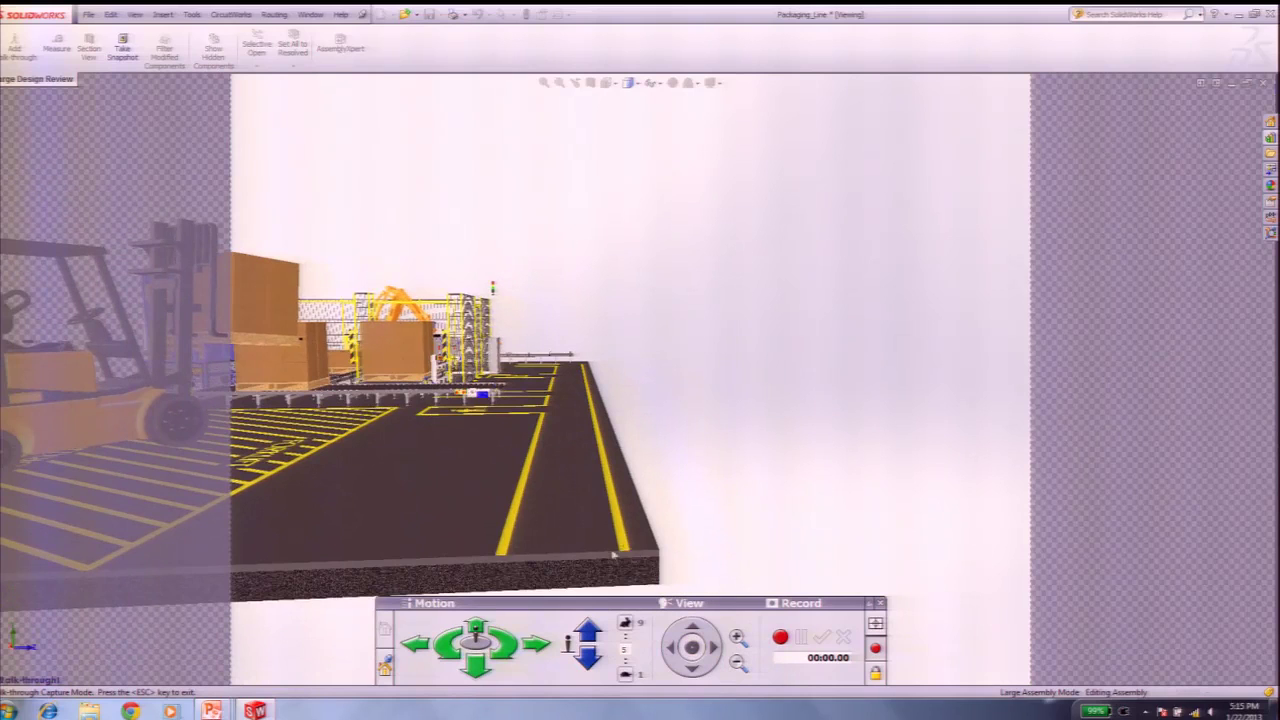
key("Down")
Step: Walk the avatar forward from the near floor edge along the safety fence, past the signal tower to the far-end conveyor
key("Up")
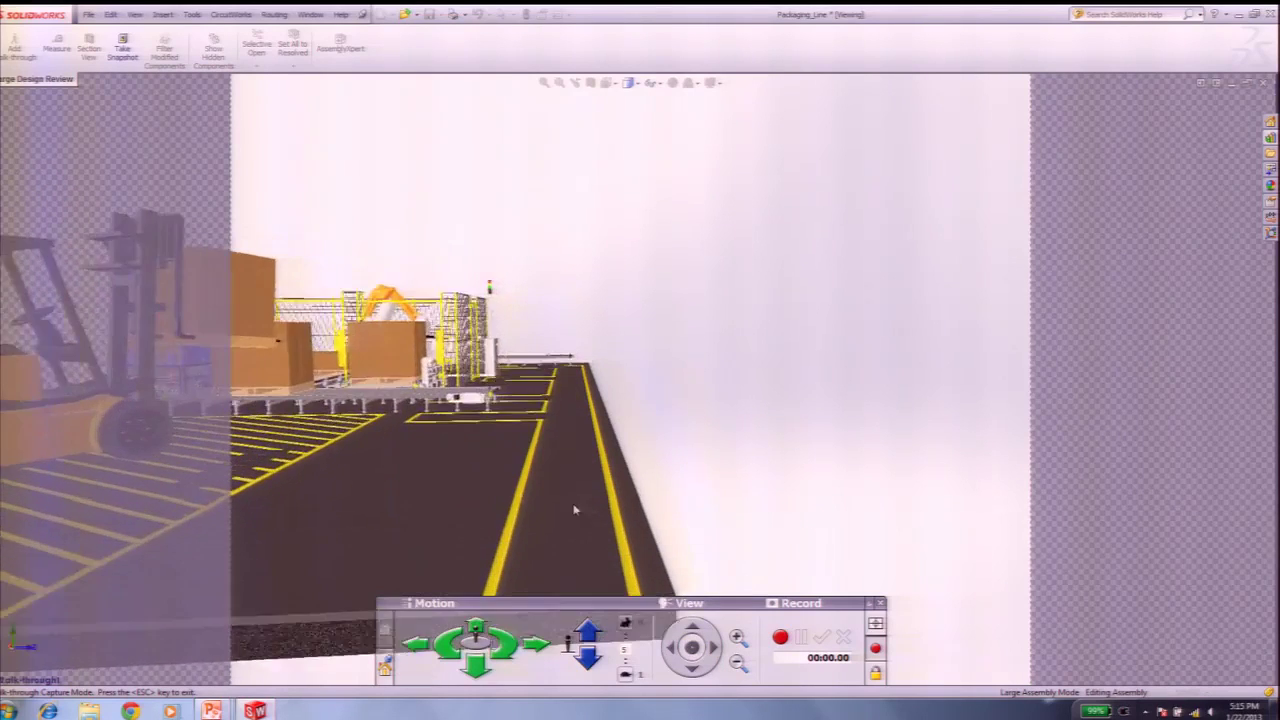
key("Up")
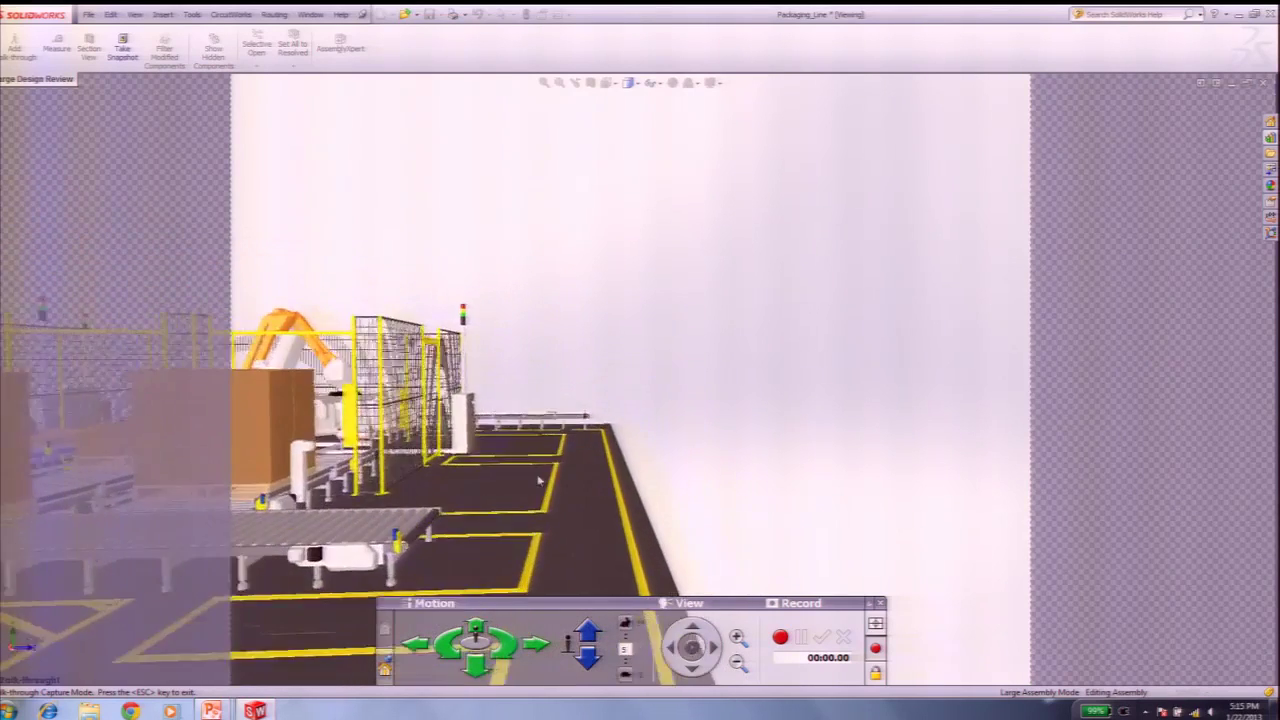
key("Up")
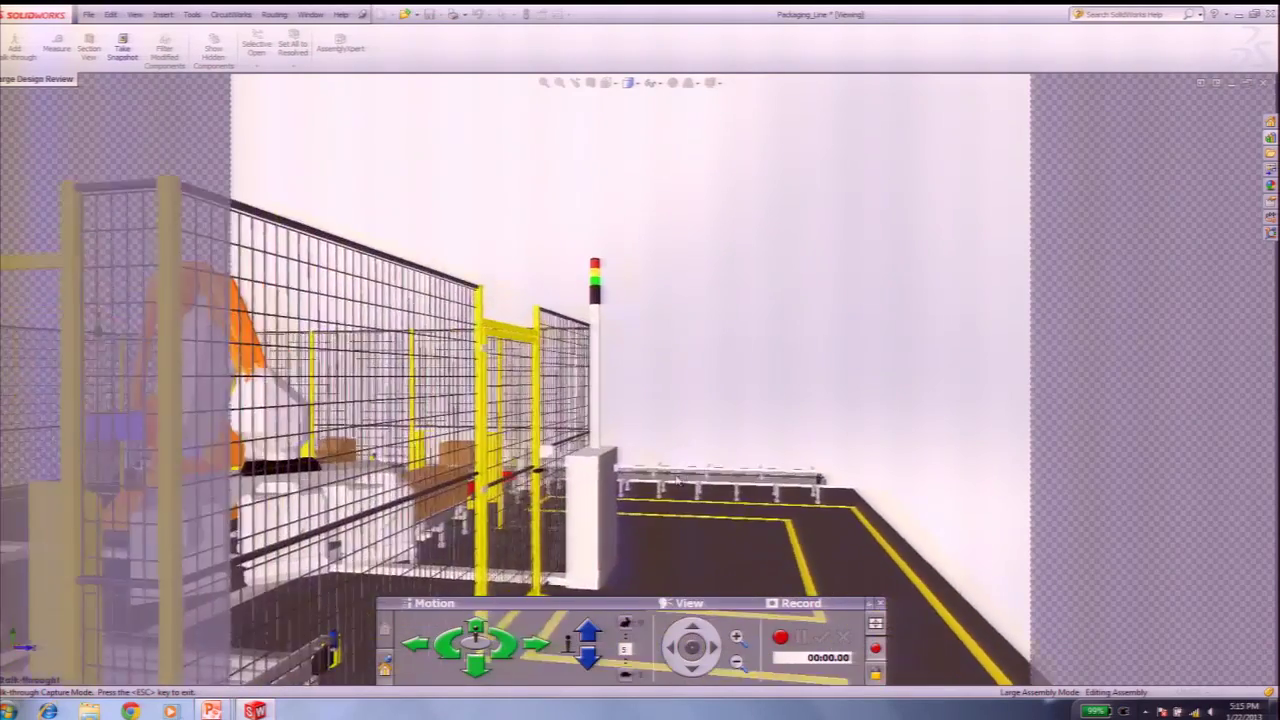
key("Up")
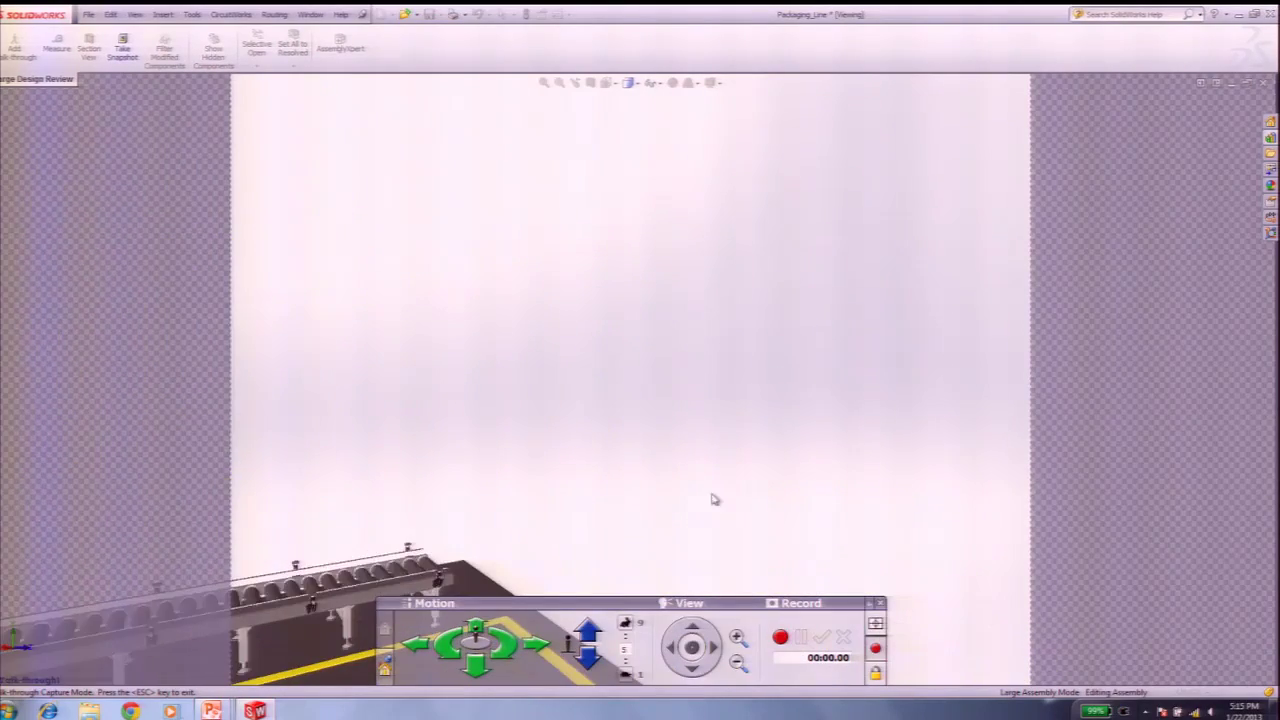
Step: Turn the avatar left and back it along the fence to the cell corner, looking left at the orange robot and back right
key("Left")
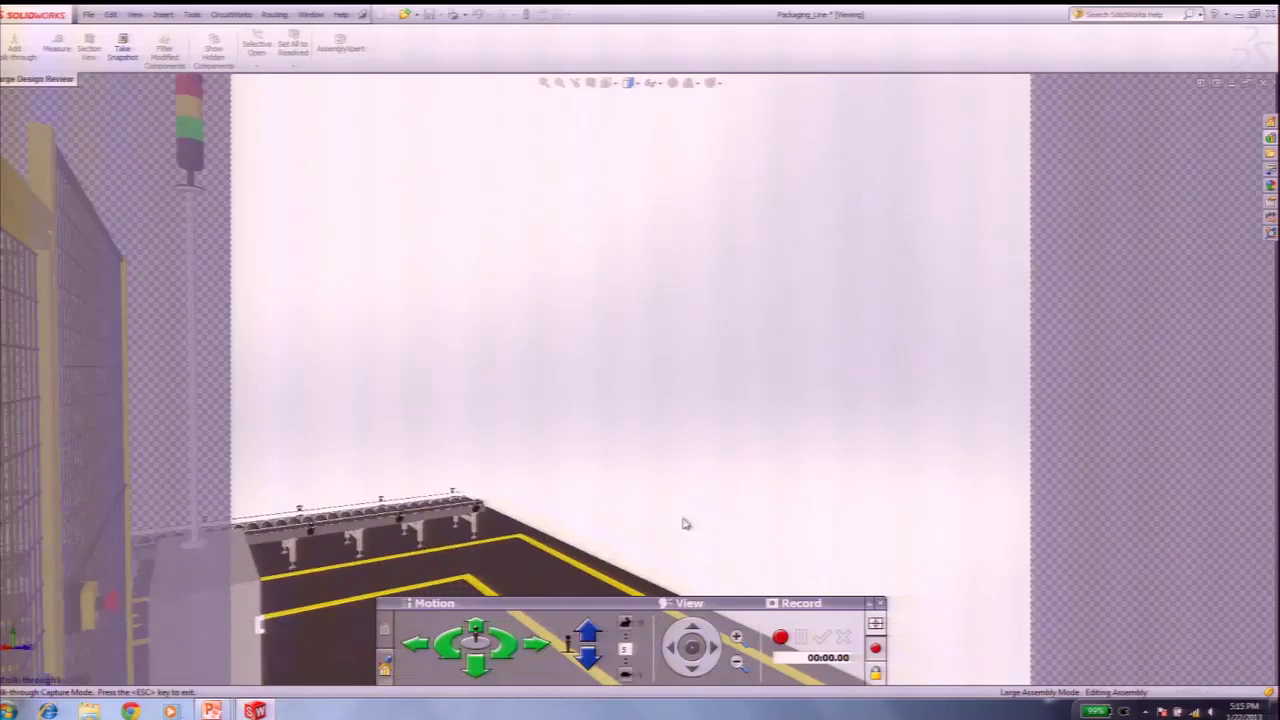
left_click(443, 644)
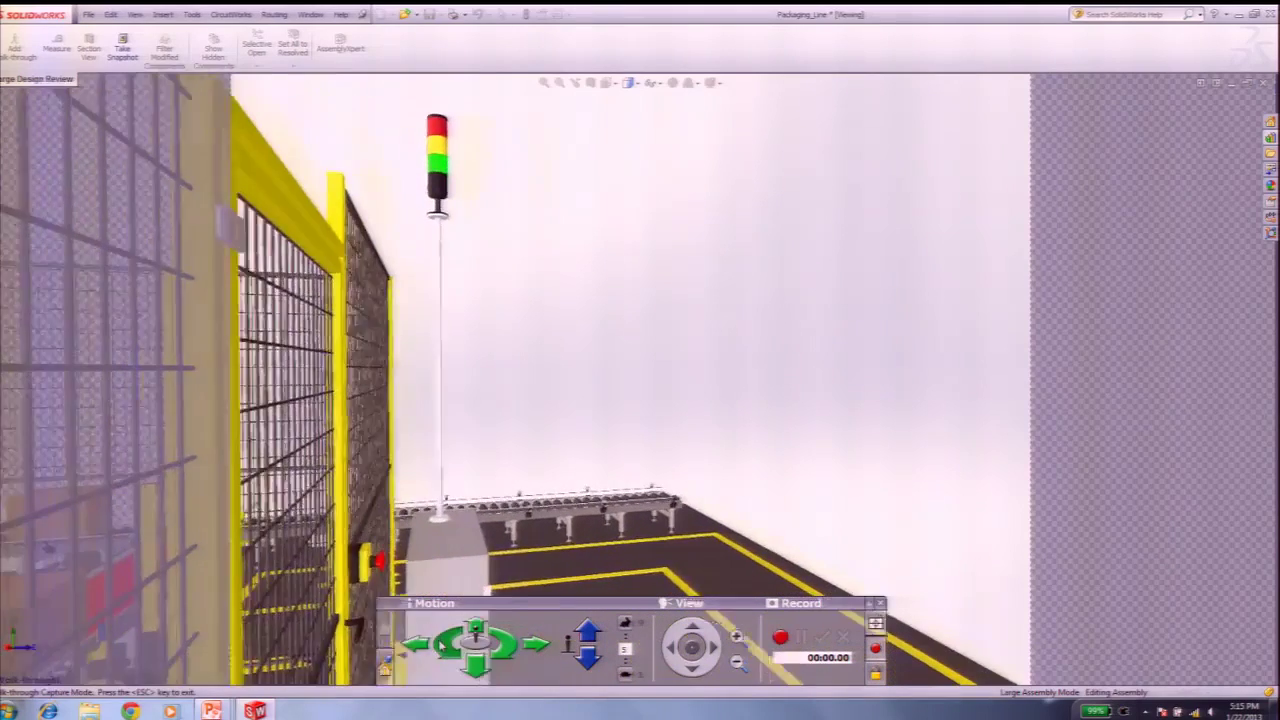
left_click(443, 644)
left_click(477, 670)
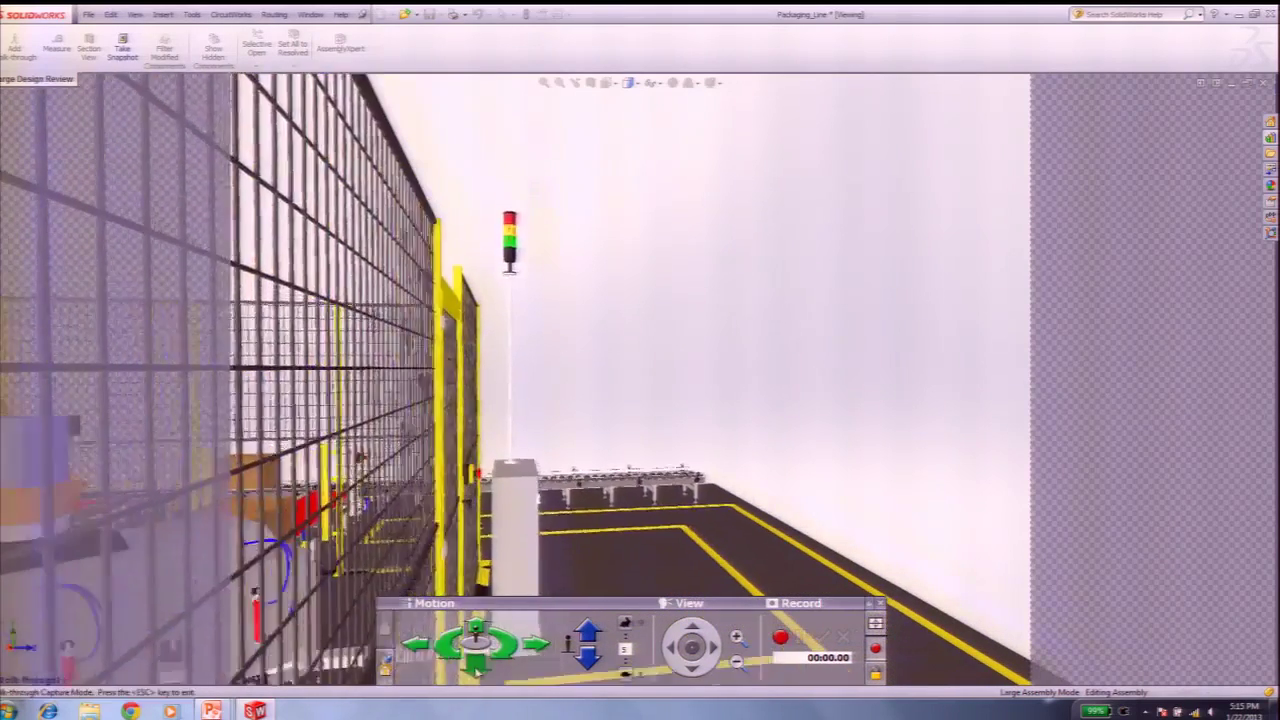
left_click(670, 652)
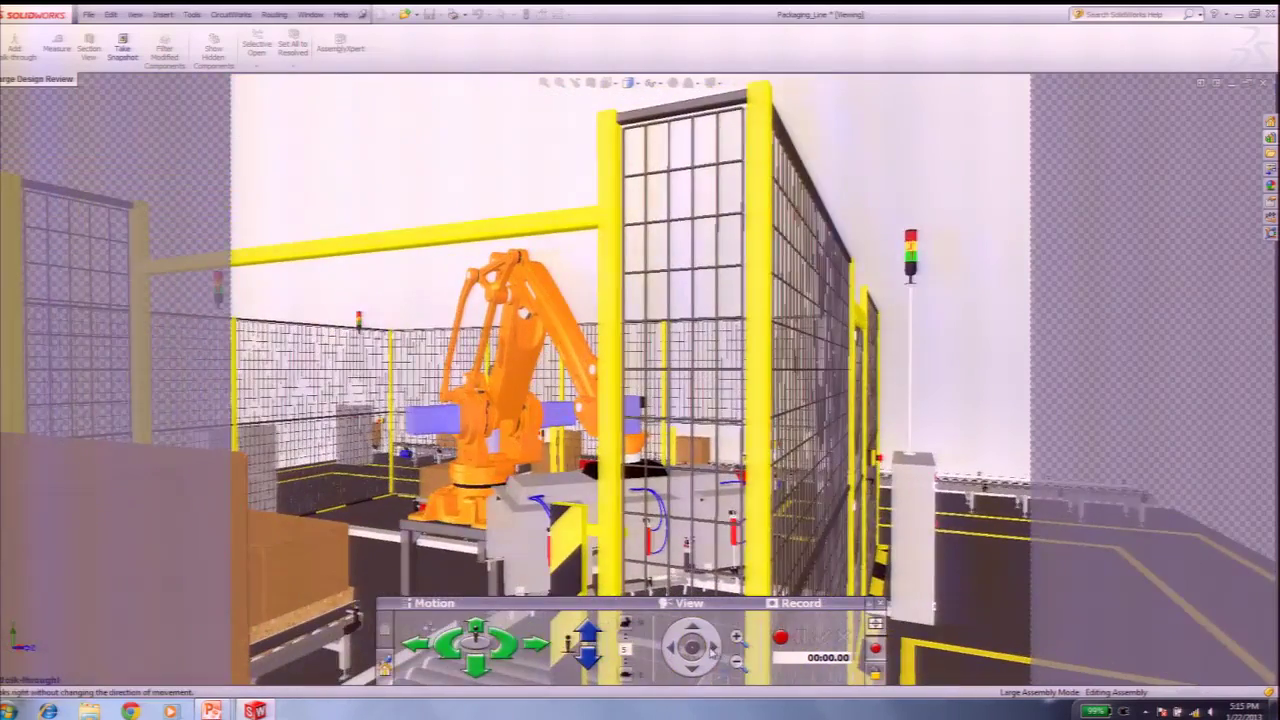
left_click(712, 650)
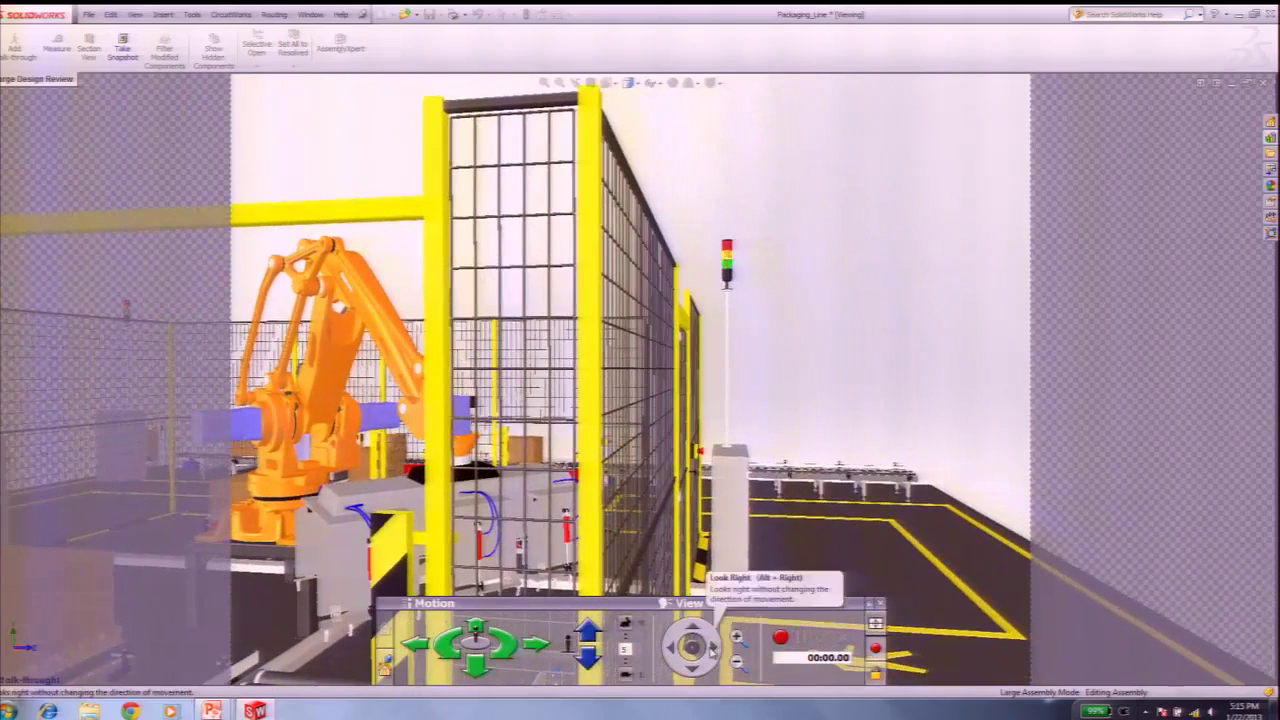
Step: Shift the avatar right, away from the fence, and back it past the forklift beyond the near floor edge
left_click(540, 648)
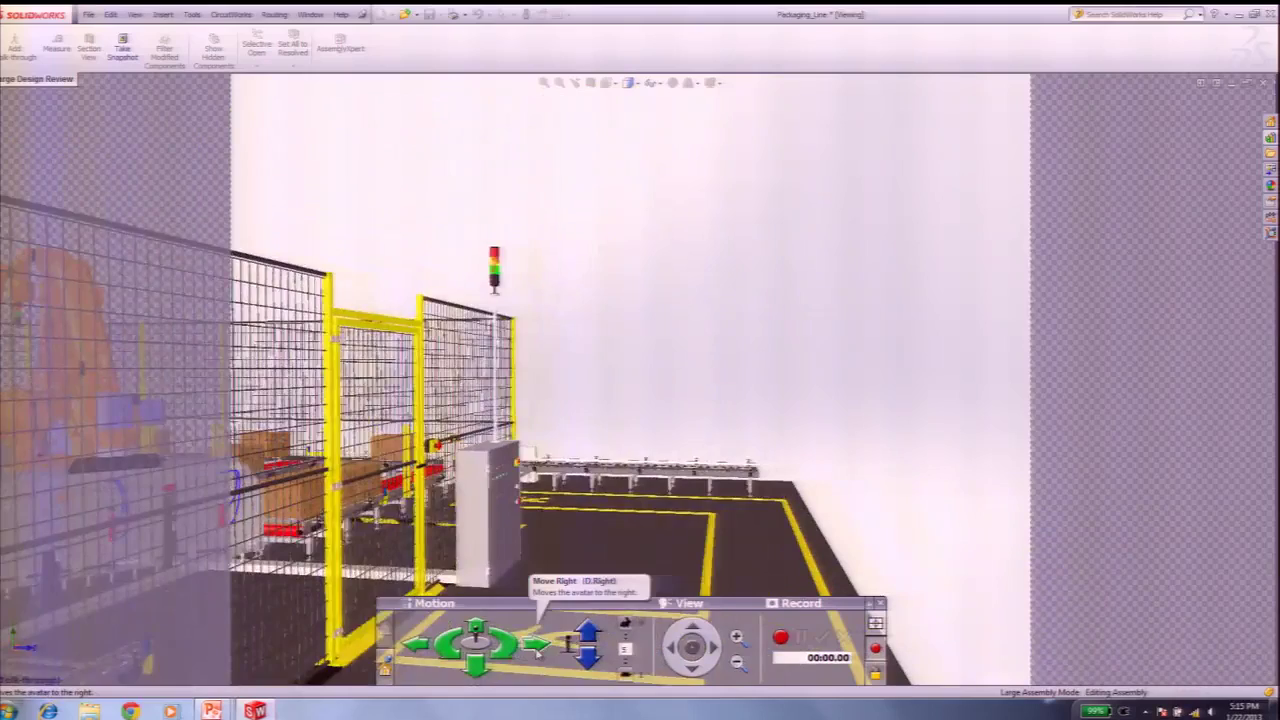
left_click(539, 650)
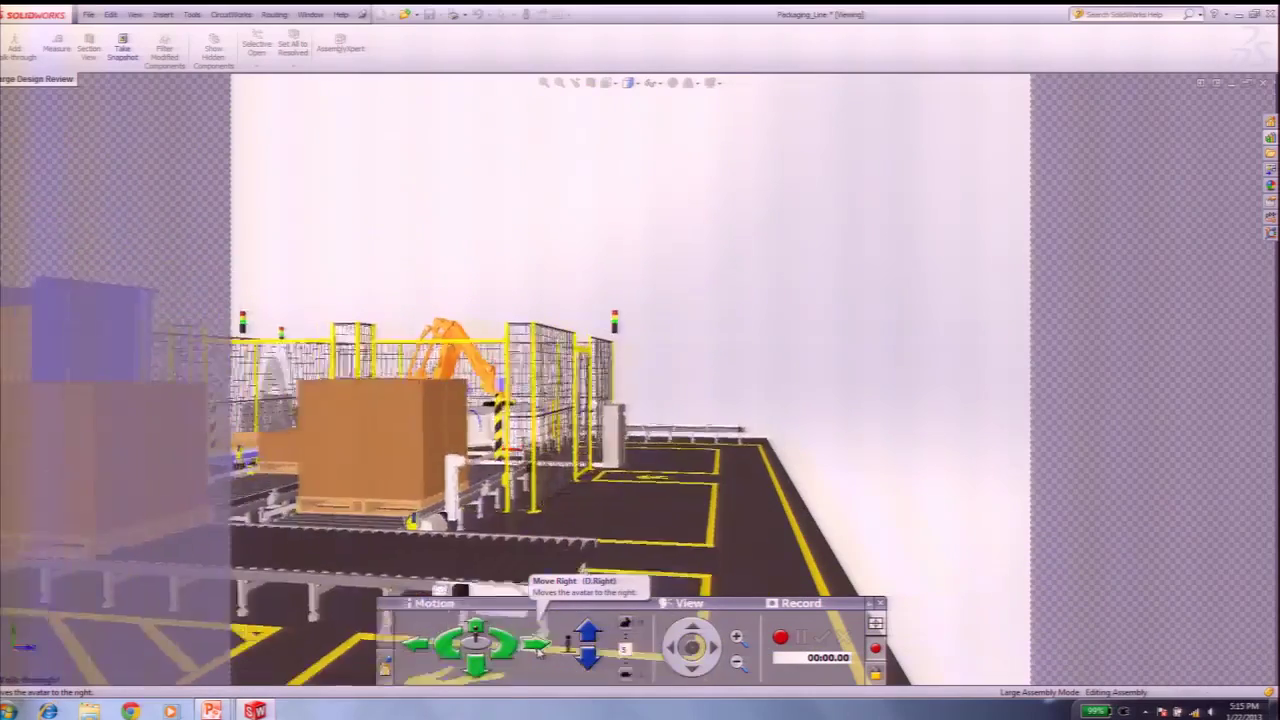
left_click(539, 648)
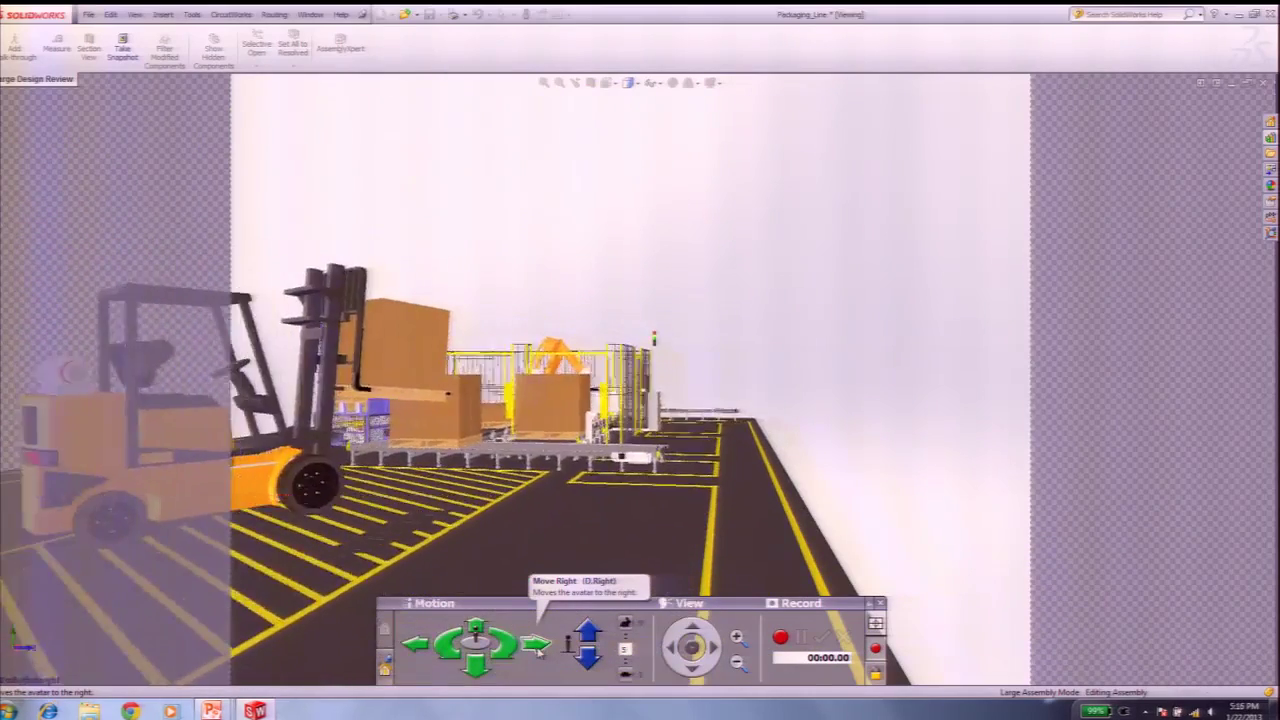
left_click(539, 648)
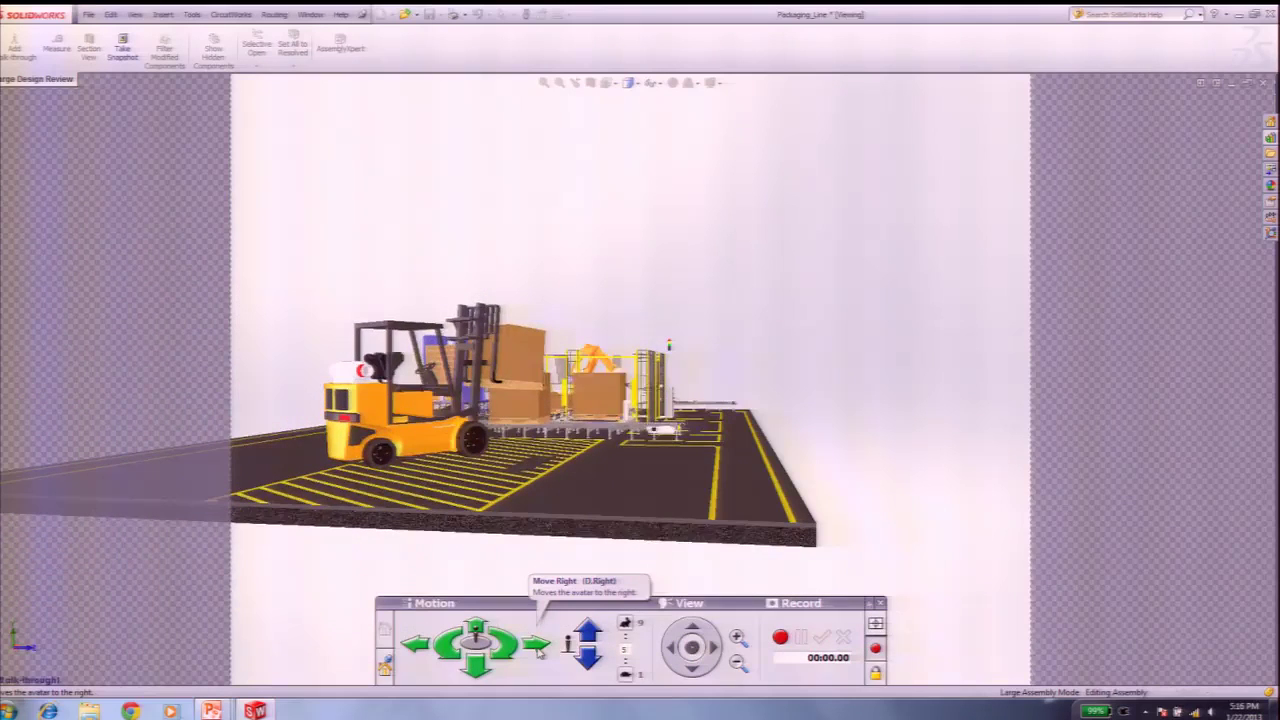
Step: Bring the avatar from the forklift area along the safety fence and past the signal tower up to the far-end conveyor
left_click(539, 650)
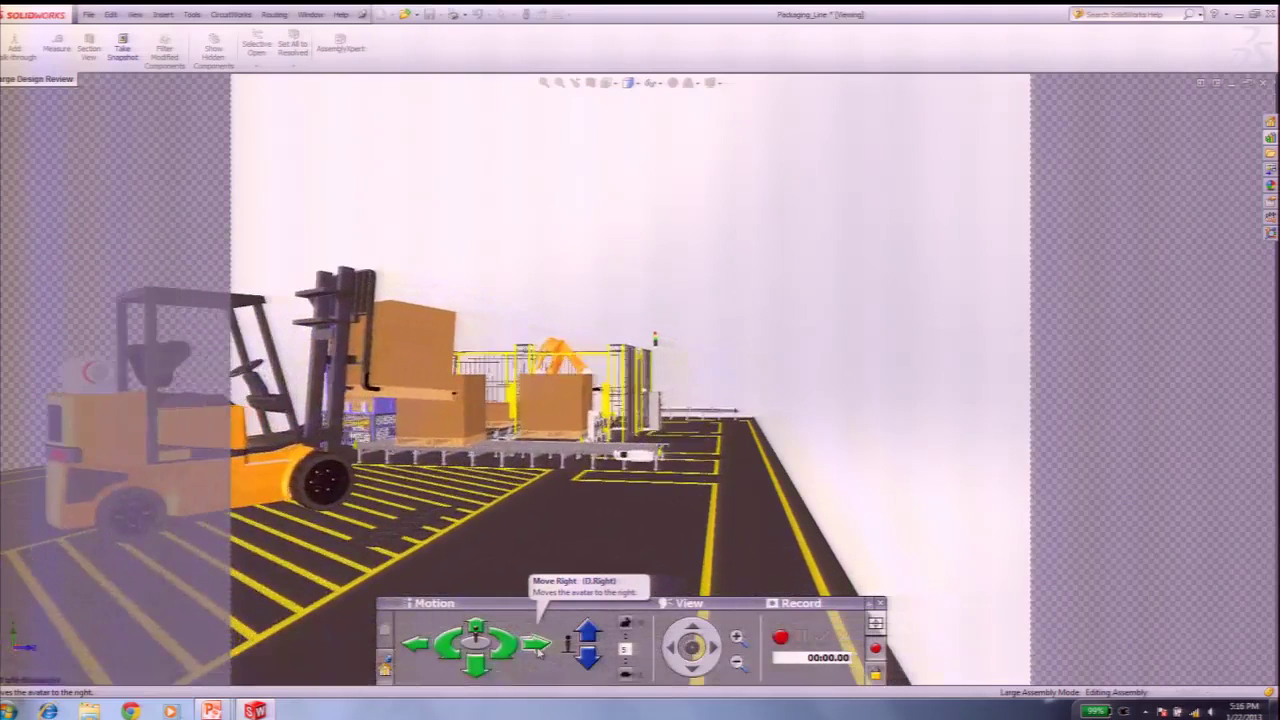
left_click(539, 650)
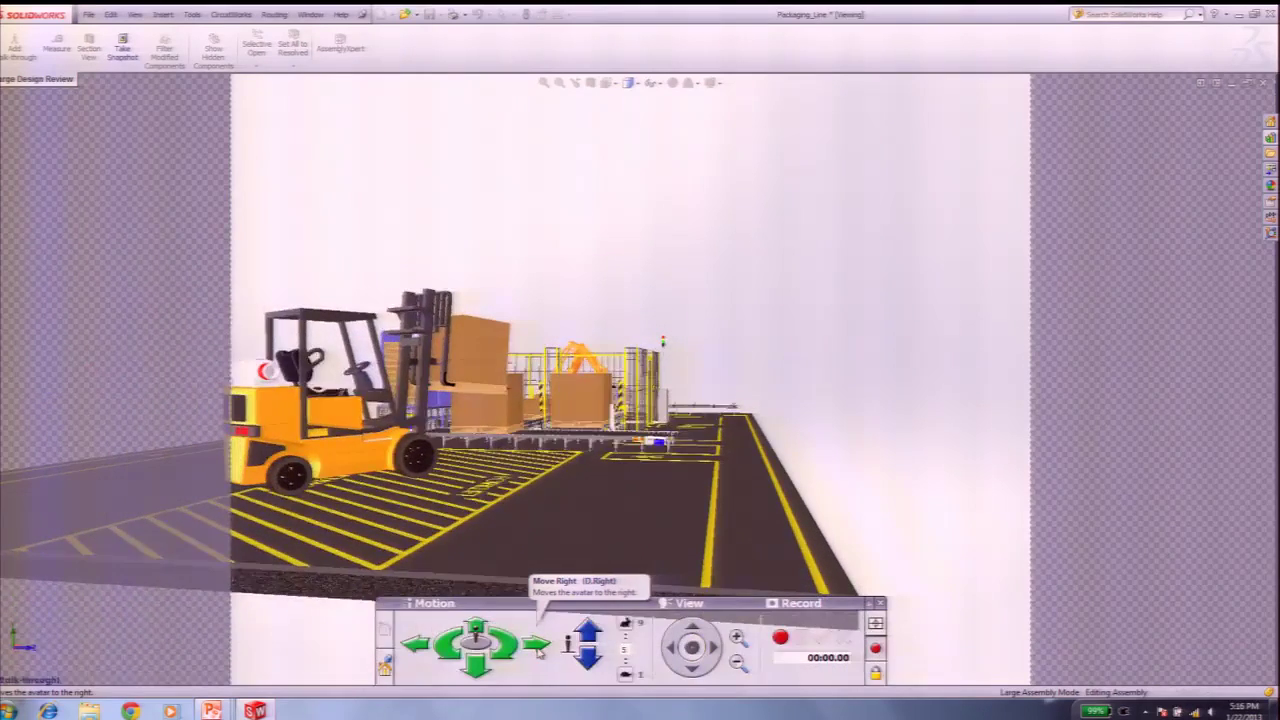
left_click(539, 650)
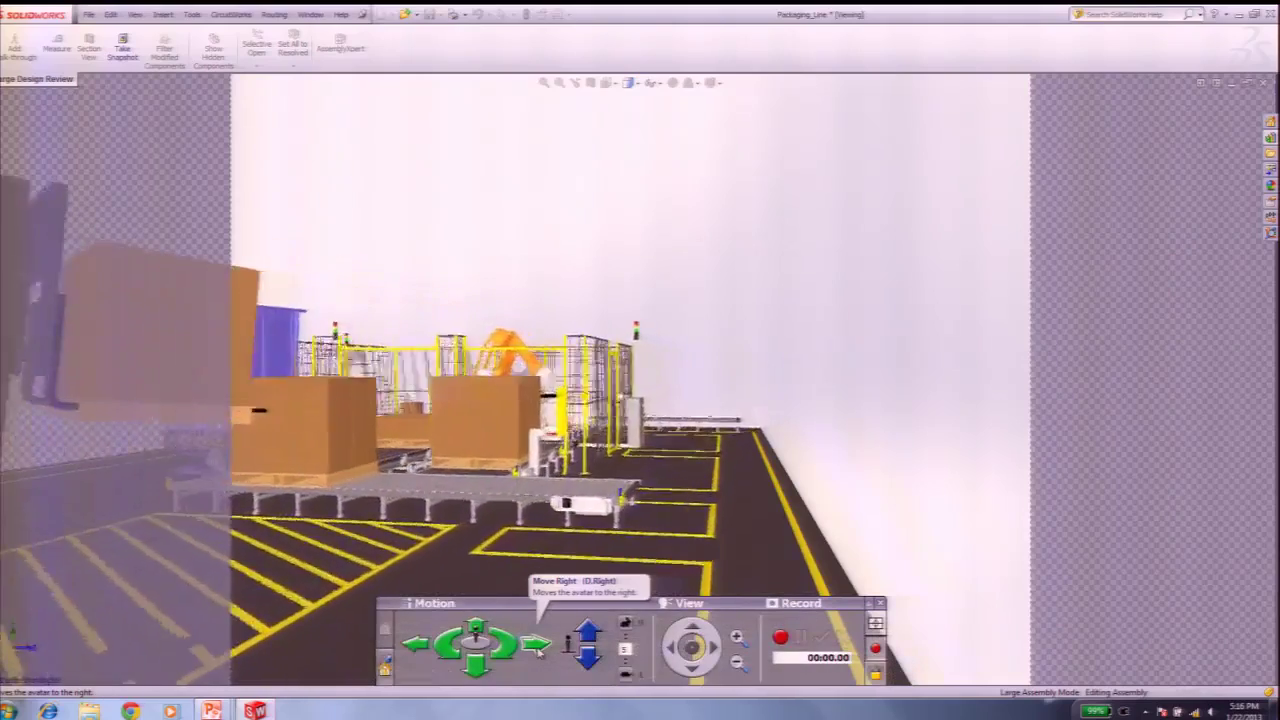
left_click(539, 650)
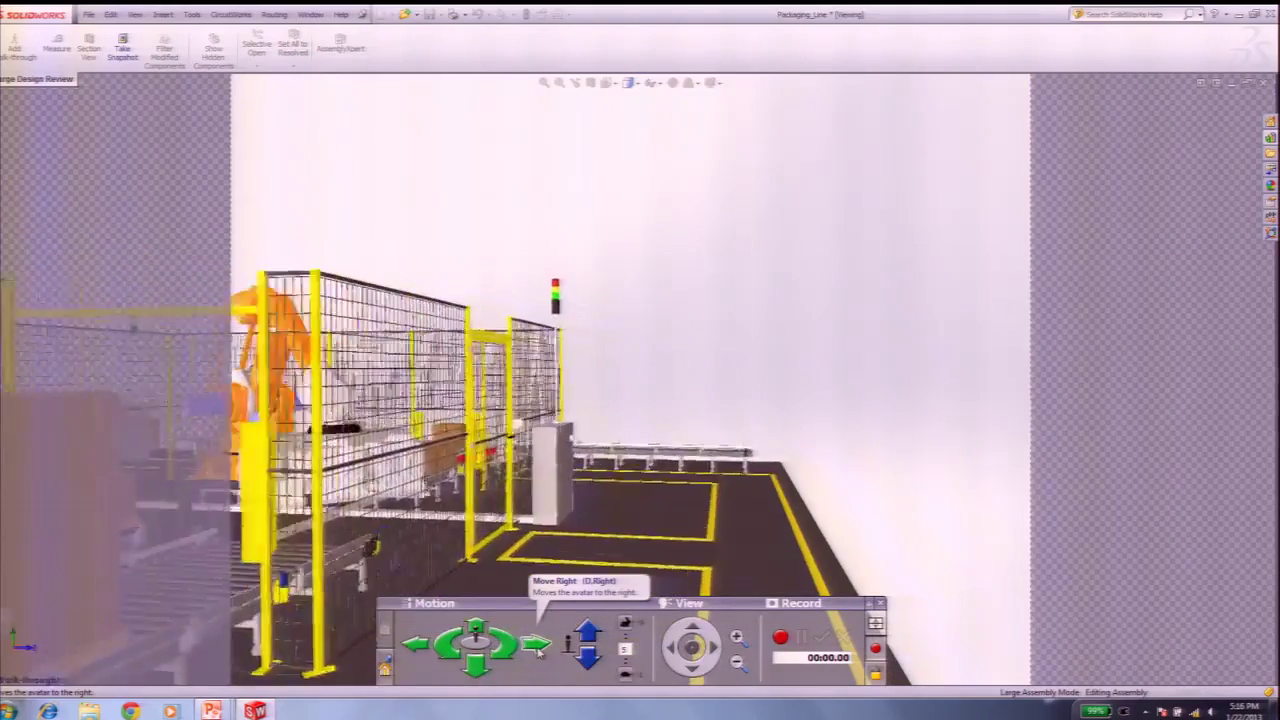
left_click(539, 650)
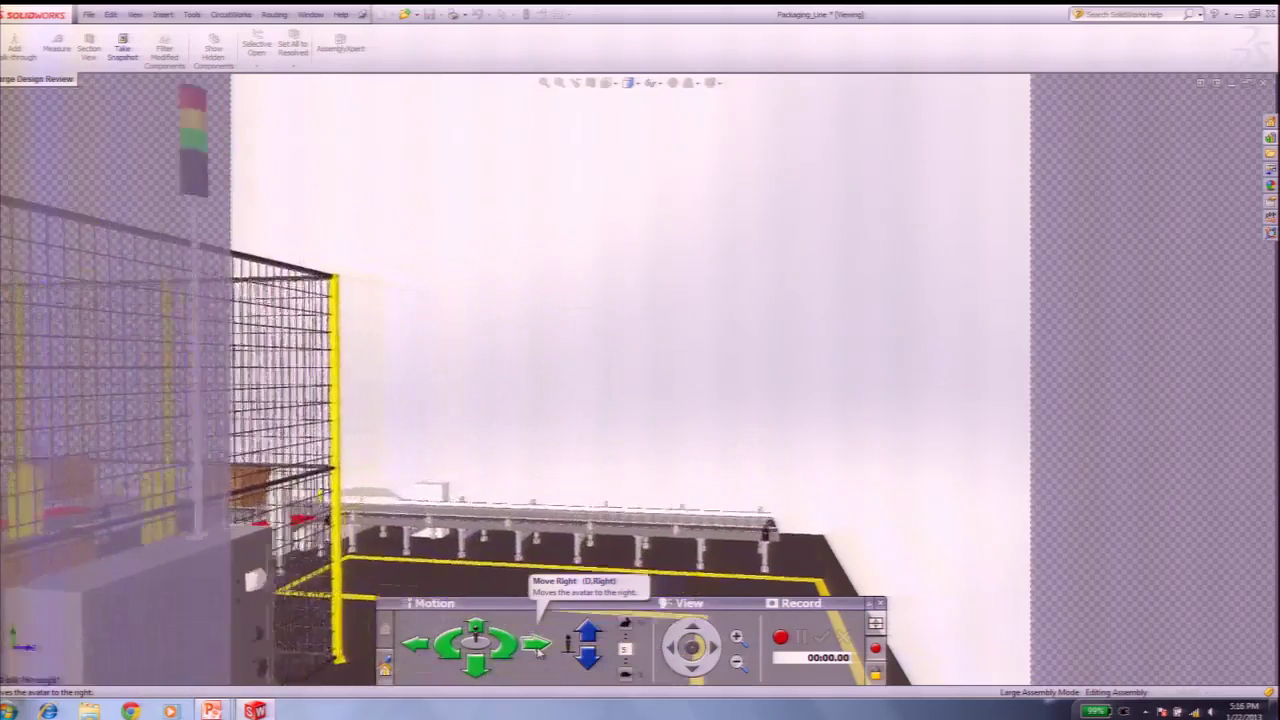
left_click(539, 650)
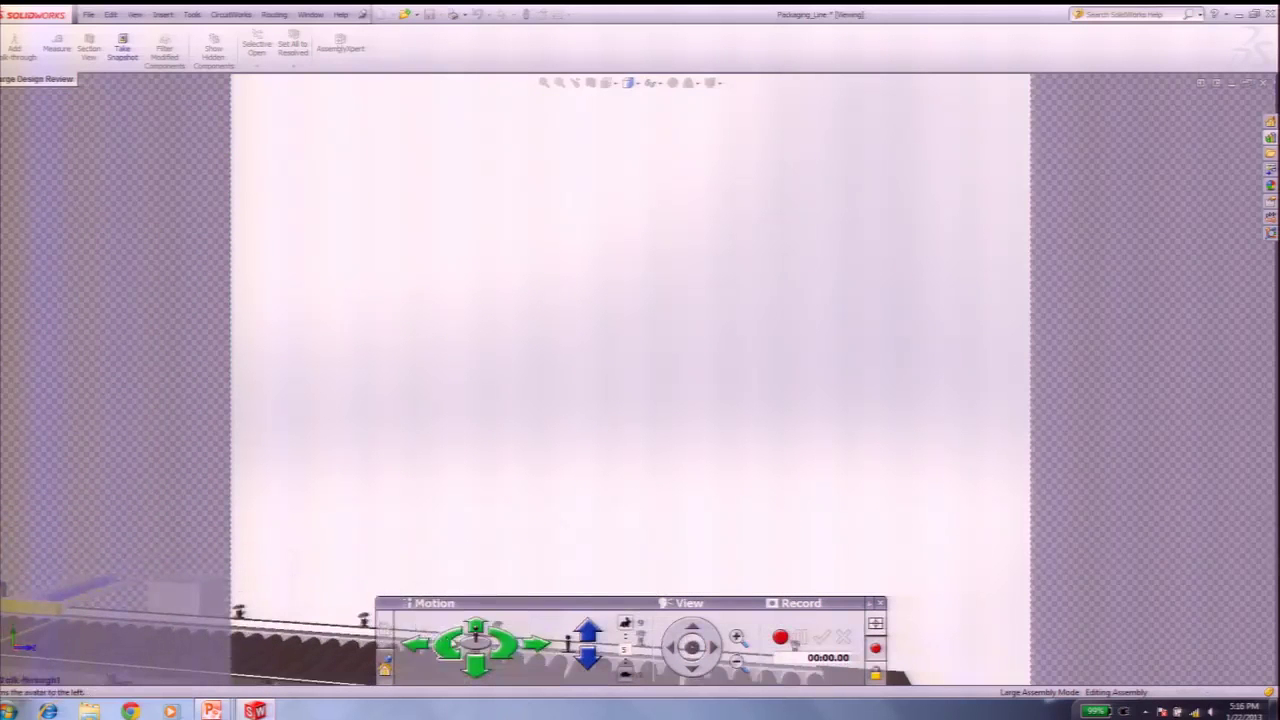
Step: Turn the avatar left at the far-end conveyor and walk it along the line of boxes to the next signal tower
left_click(450, 645)
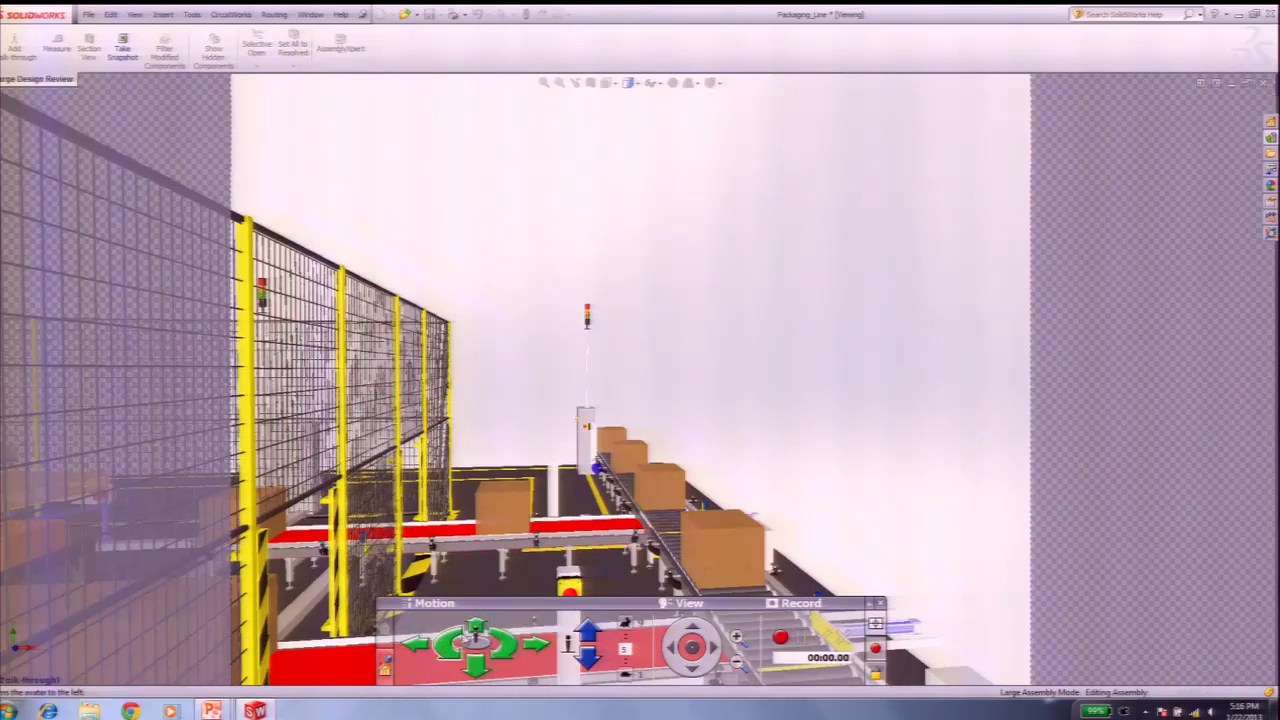
left_click(477, 634)
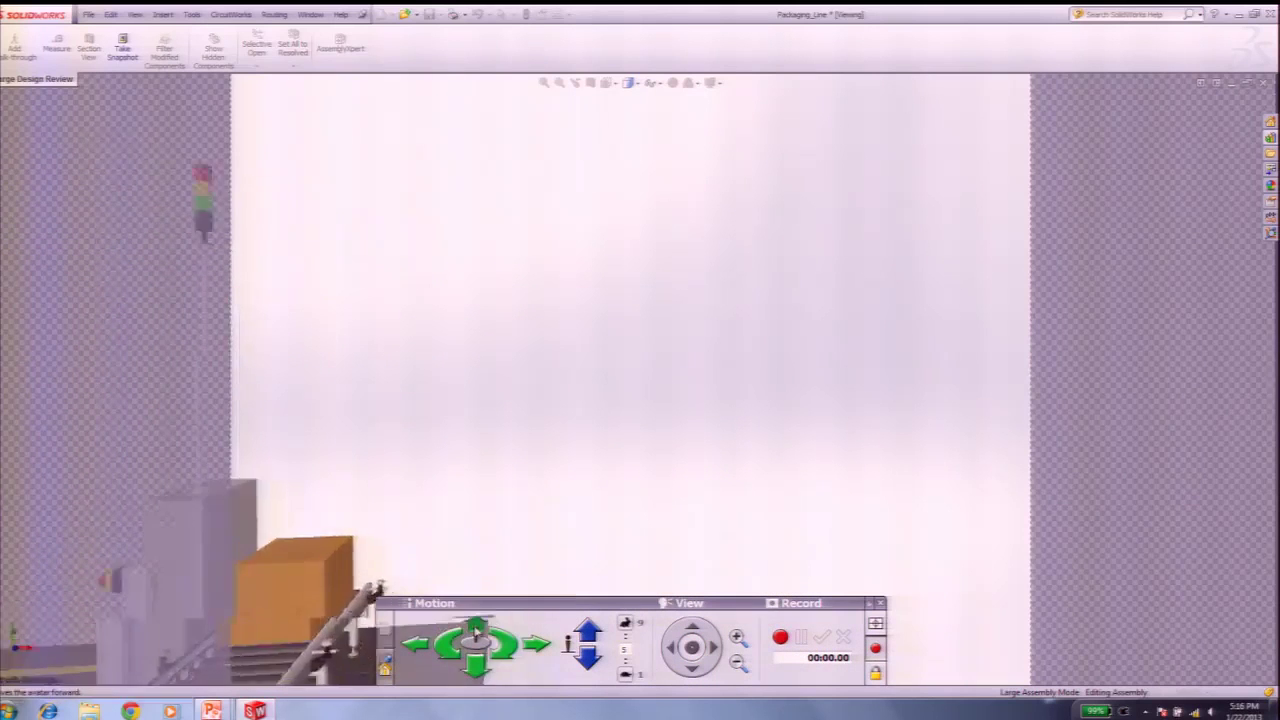
left_click(449, 645)
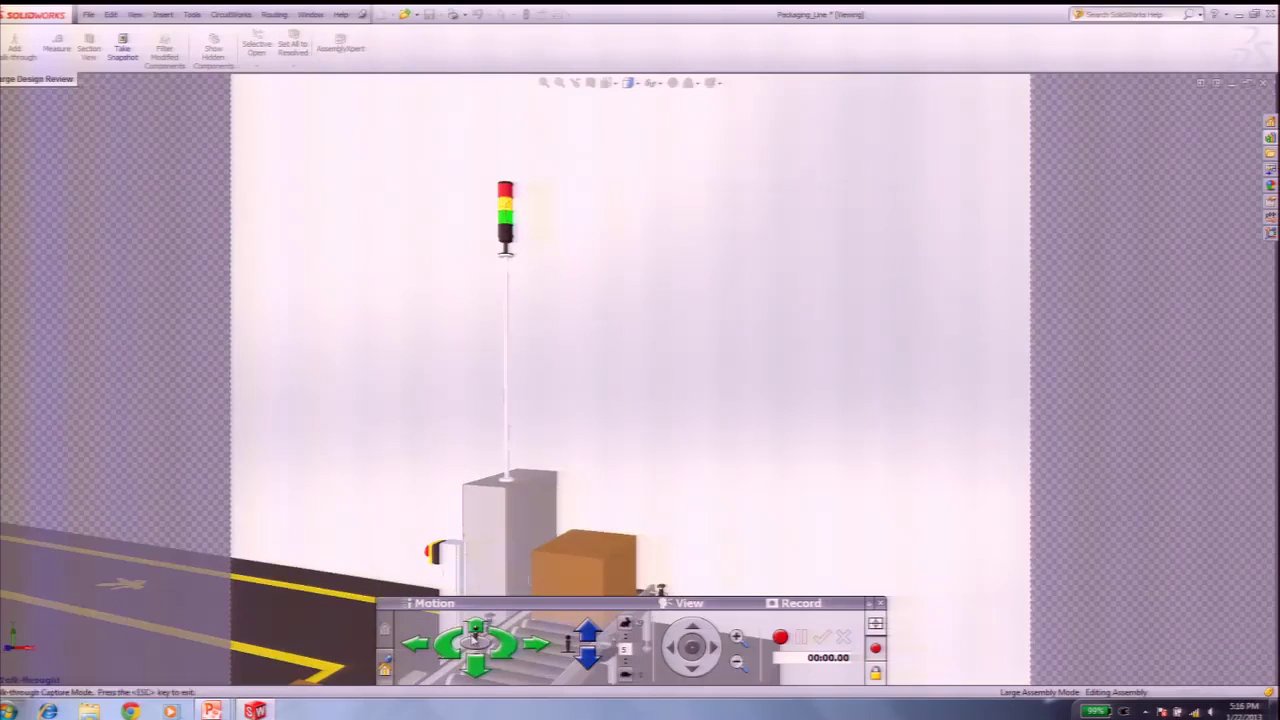
left_click(476, 632)
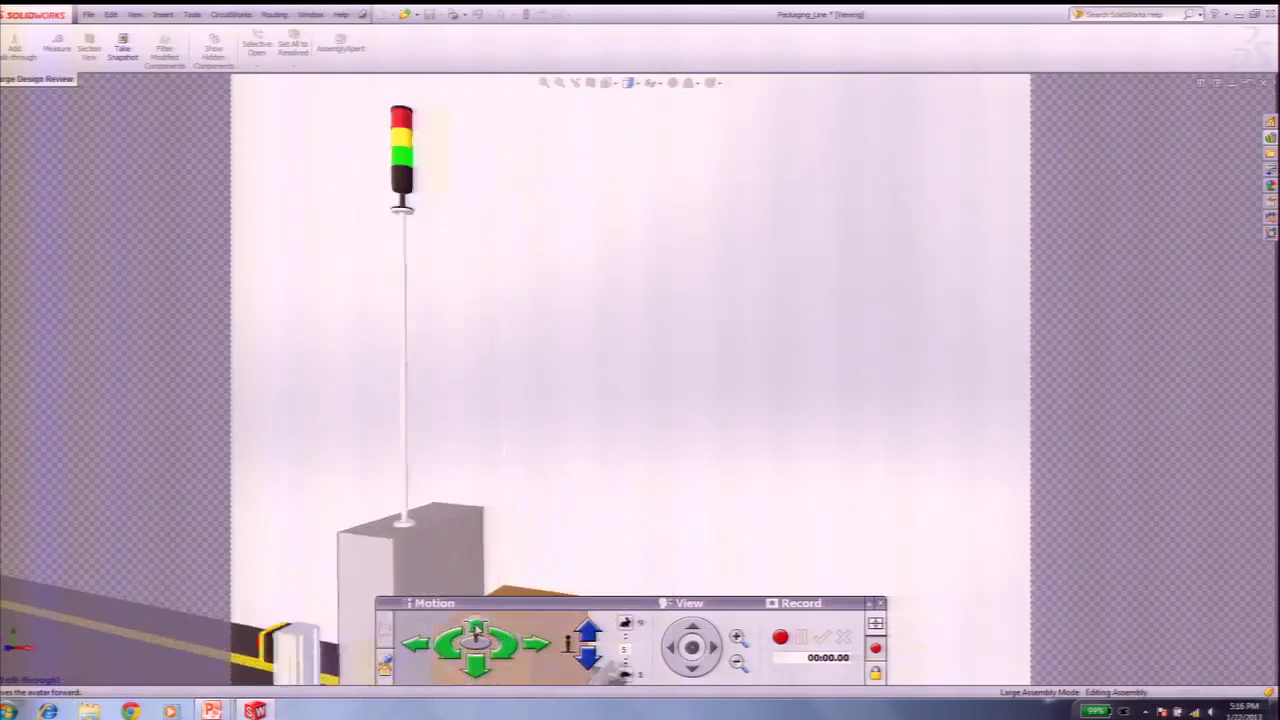
Step: Turn the avatar left around the signal tower and walk it forward down the opposite aisle toward the blue machine
left_click(449, 647)
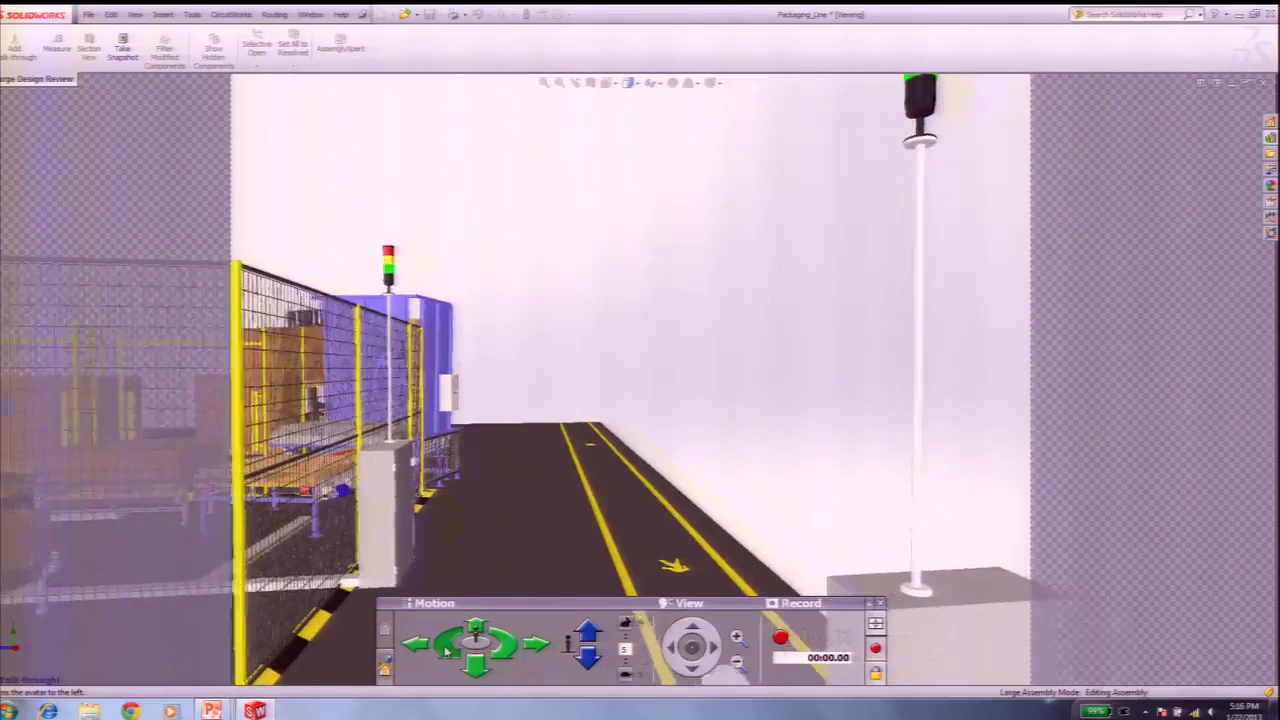
left_click(449, 645)
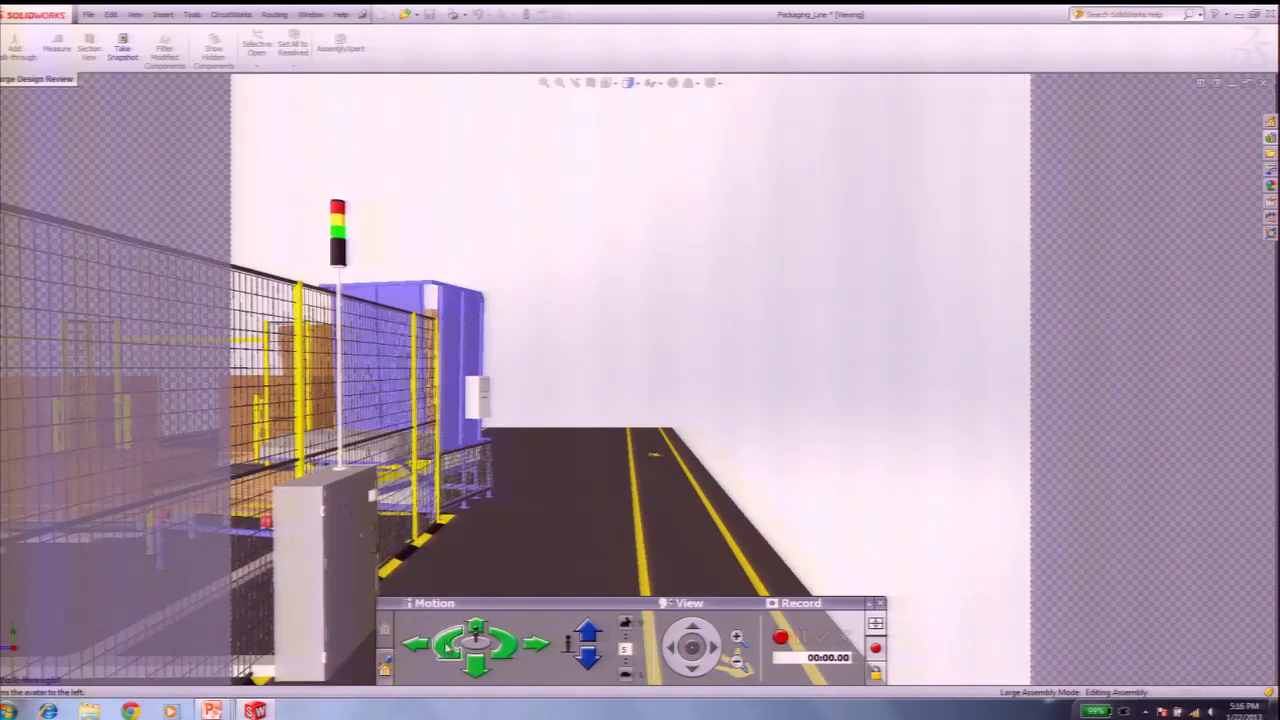
left_click(475, 630)
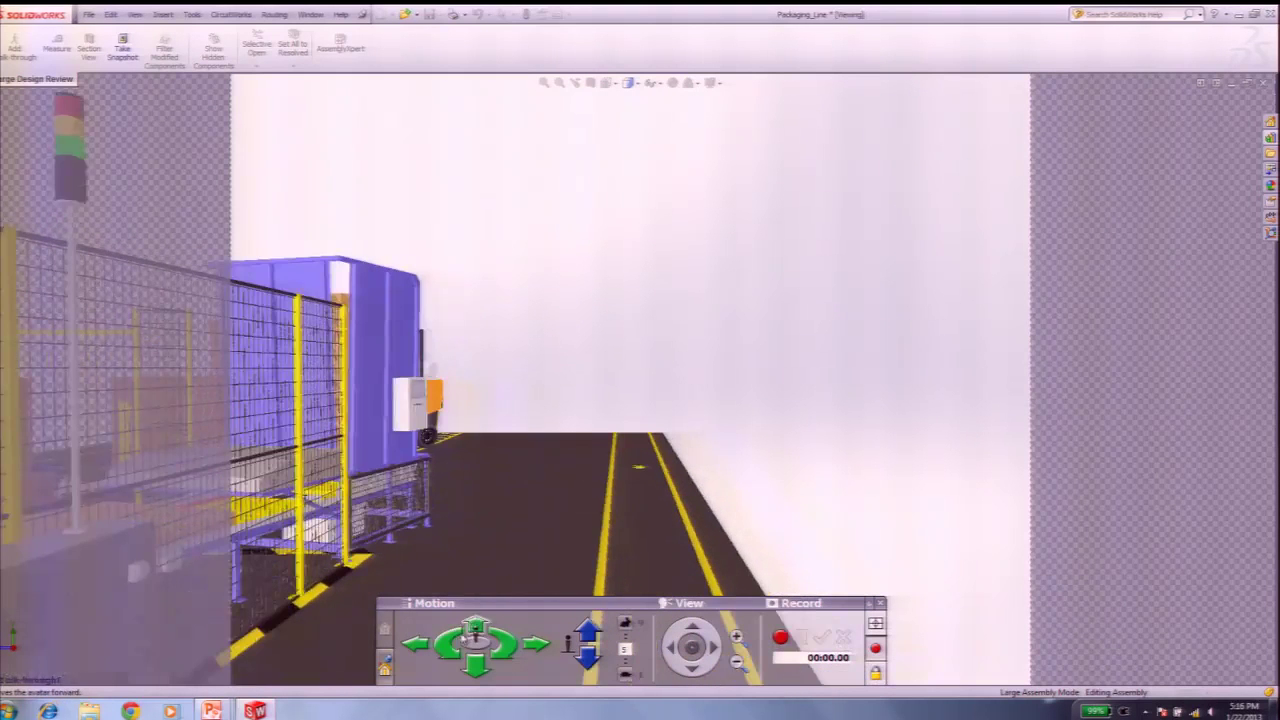
Step: Walk the avatar down the aisle past the blue machine and forklift, and back it up to beyond the box conveyor
left_click(449, 645)
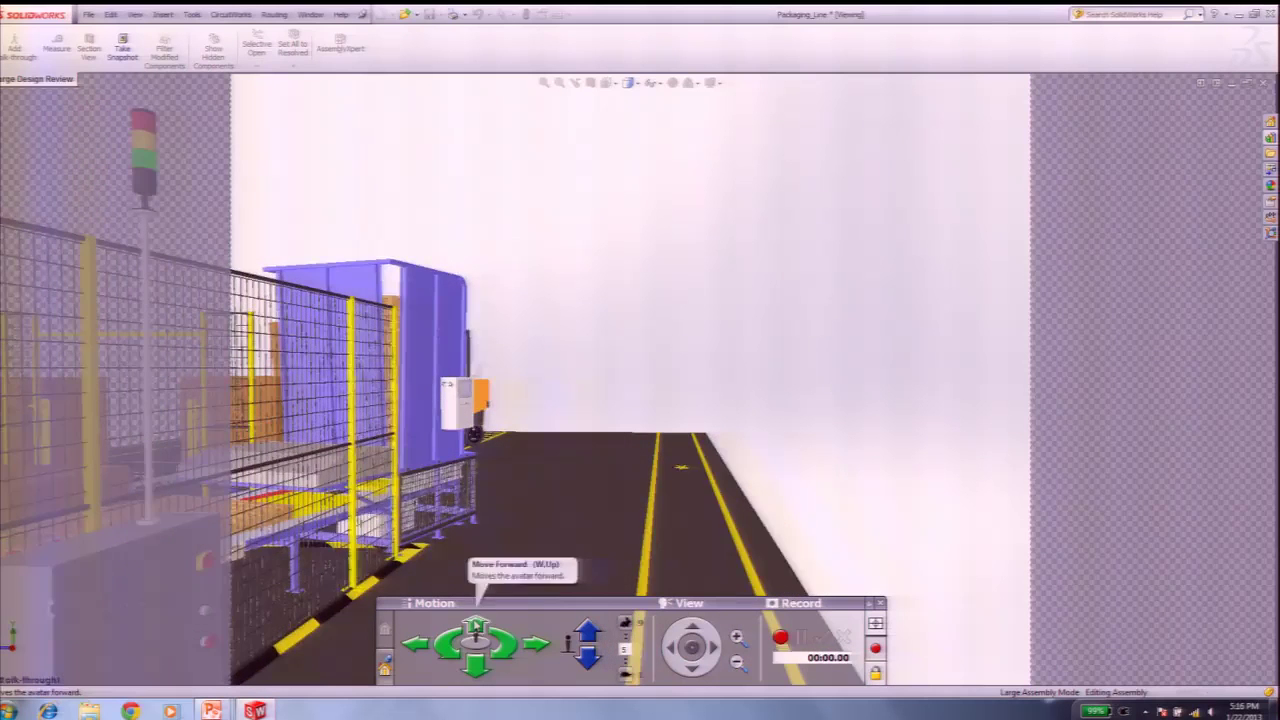
left_click(475, 628)
left_click(450, 645)
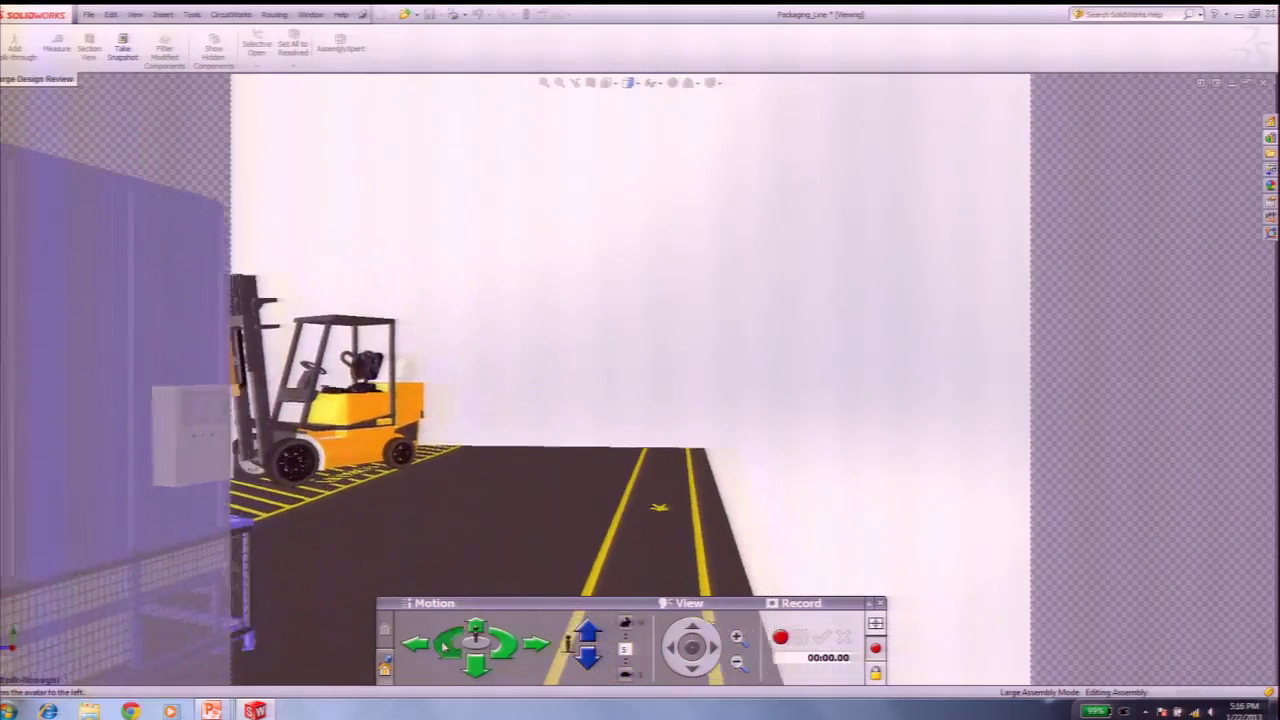
left_click(475, 628)
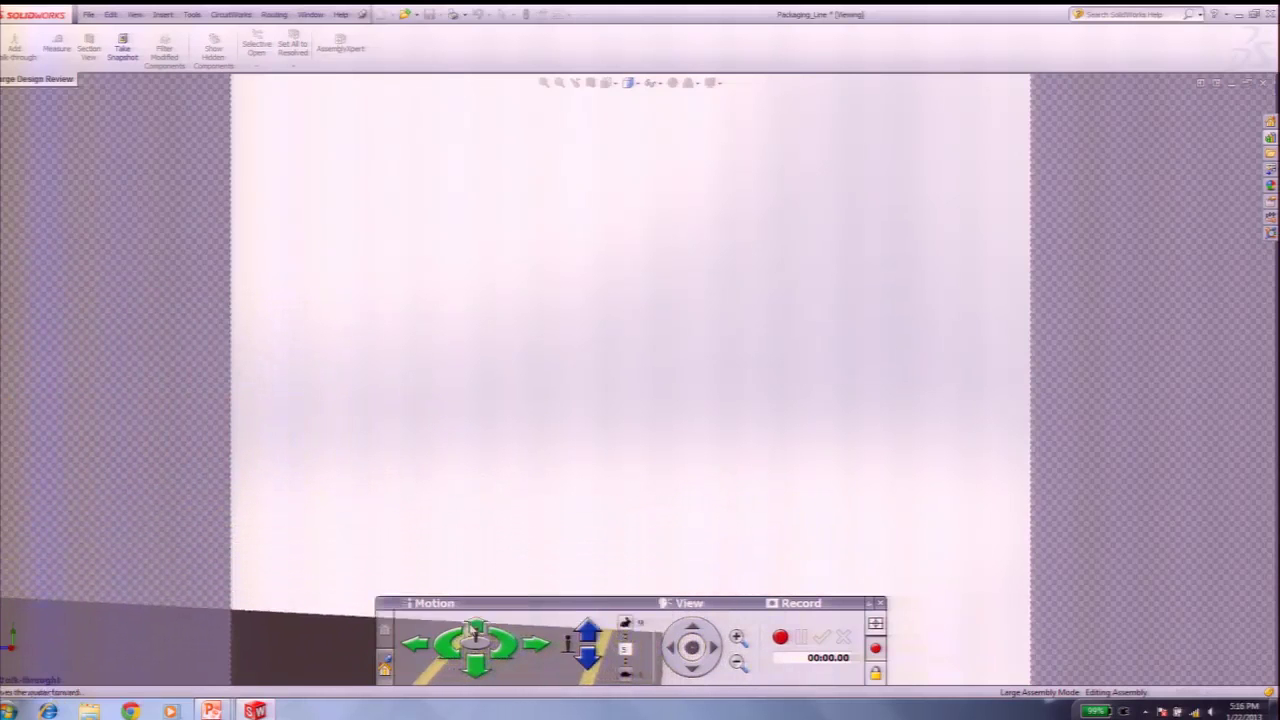
left_click(484, 677)
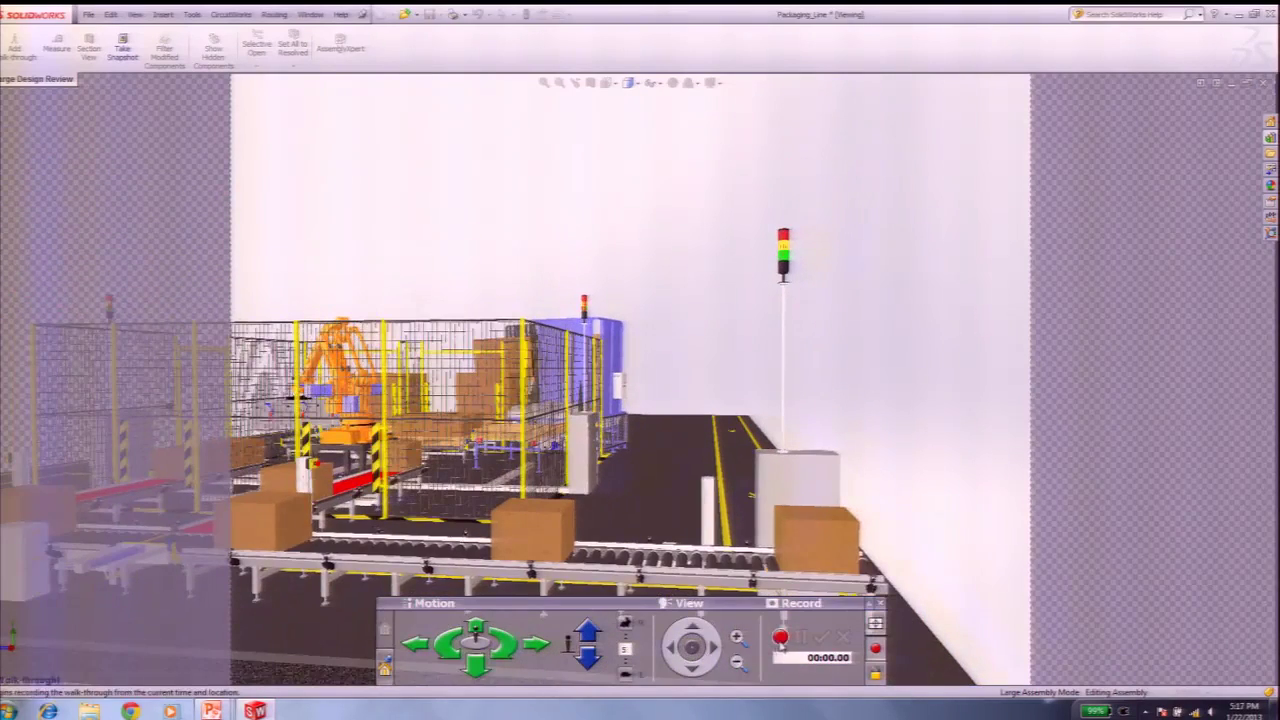
Step: Record a walk-through of the avatar moving forward down the aisle and turning left toward the forklift, and accept the recording
left_click(781, 637)
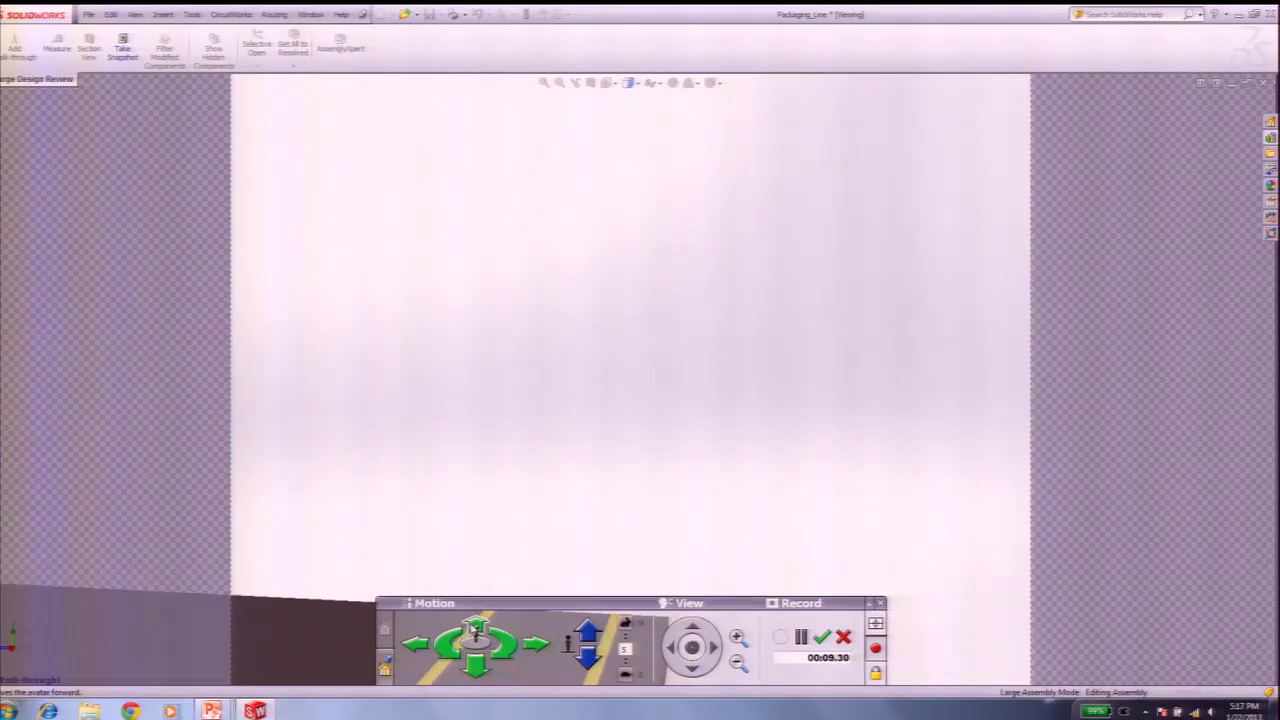
left_click_drag(446, 648, 446, 648)
left_click(822, 637)
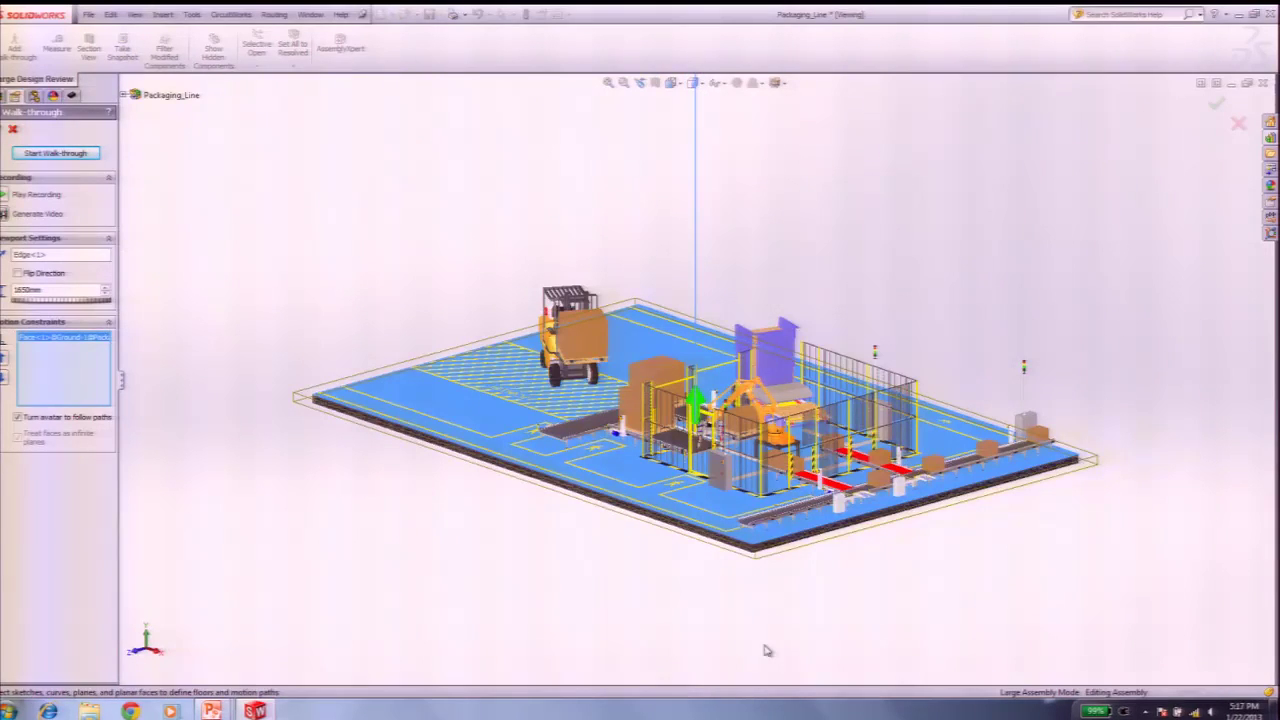
Step: Play back the recorded walk-through, and exit both the playback and the walk-through setup
left_click(5, 199)
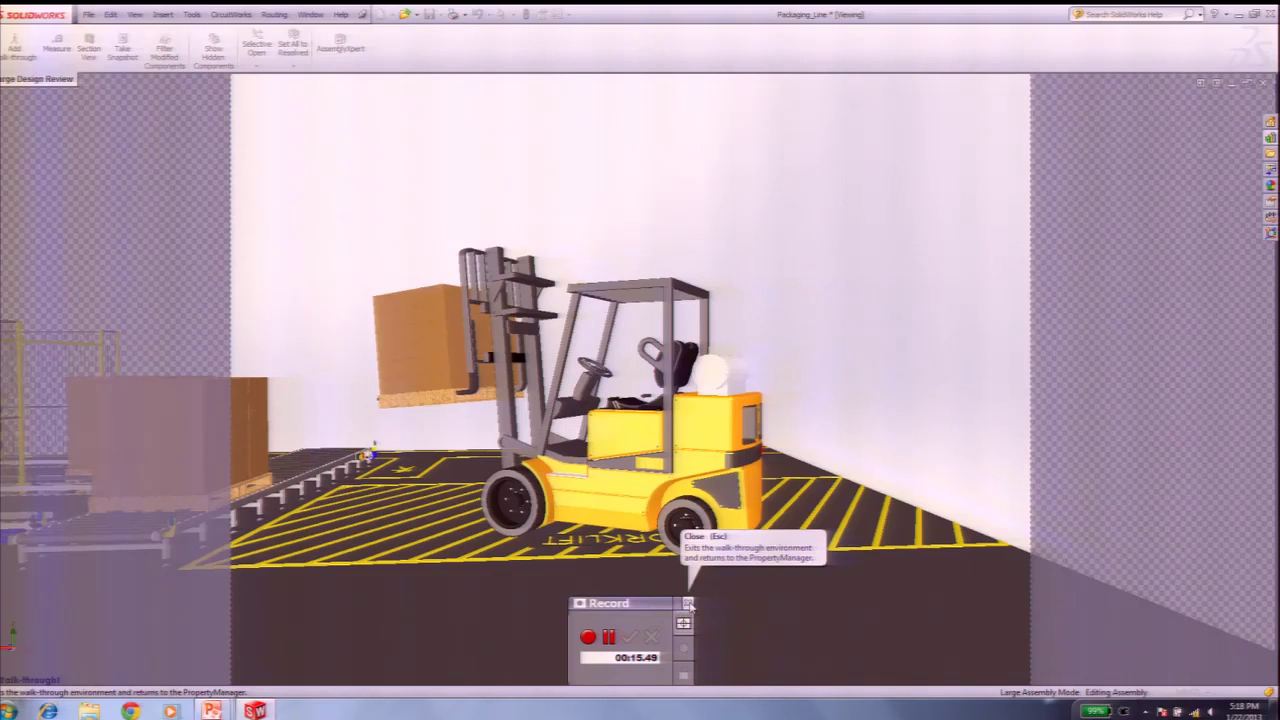
left_click(688, 605)
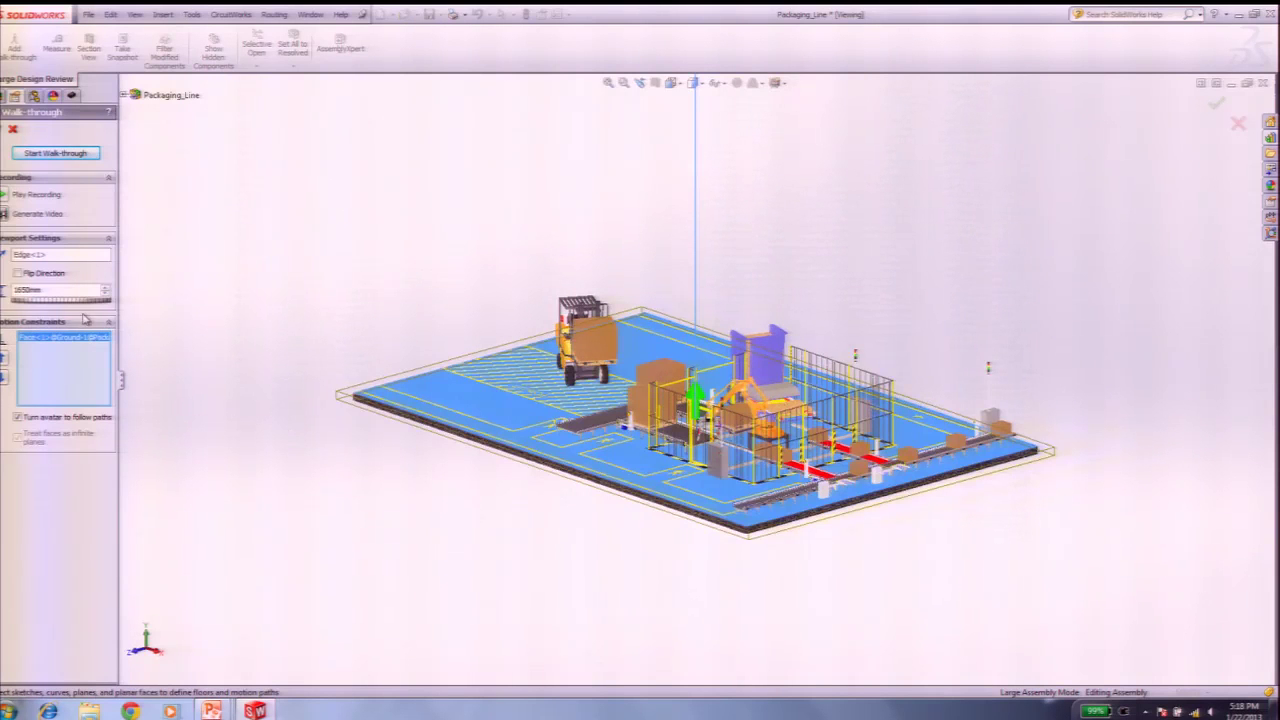
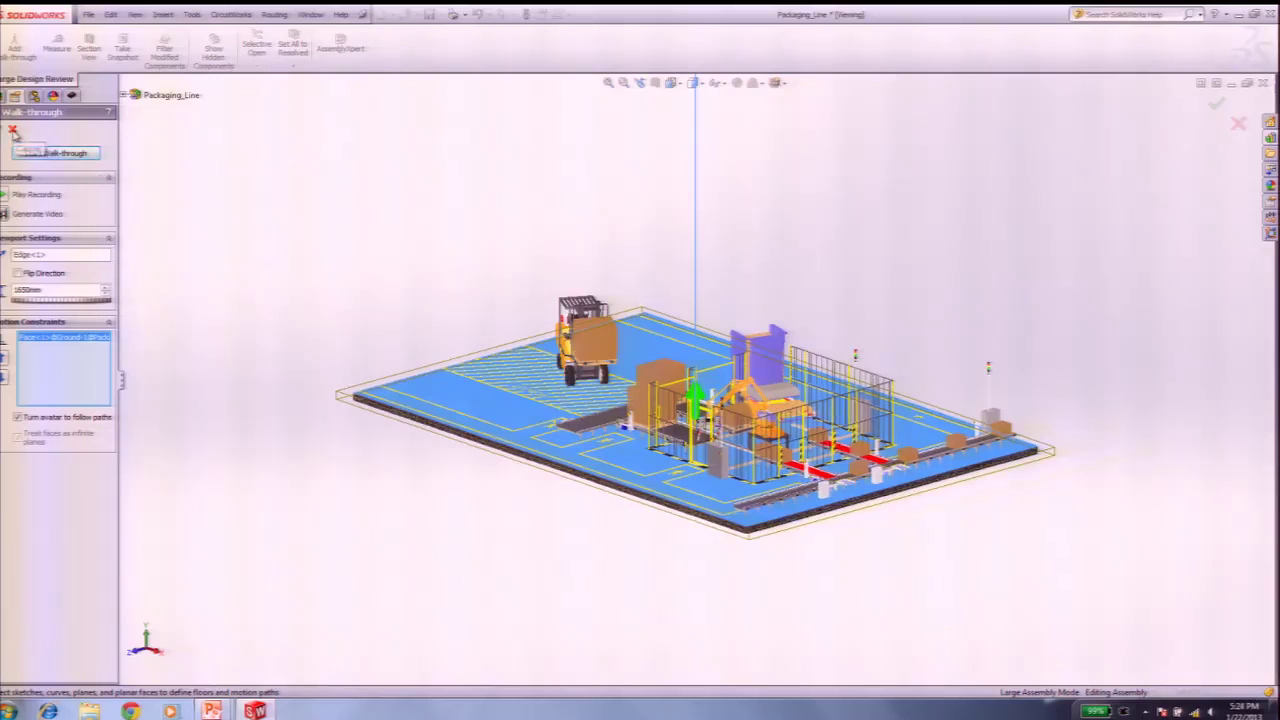
left_click(12, 130)
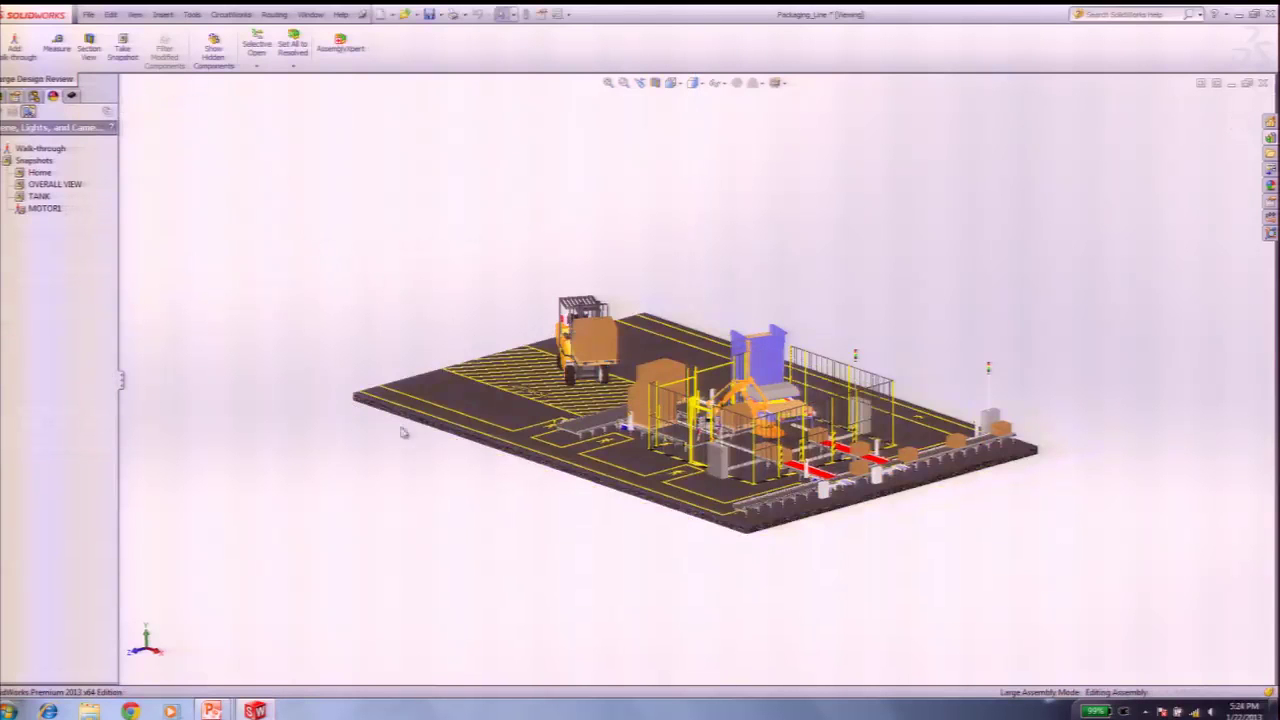
Step: Examine the fenced robot cell from the gate side, including the mesh, the conveyor behind it and the electrical cabinet
middle_click_drag(484, 535, 640, 606)
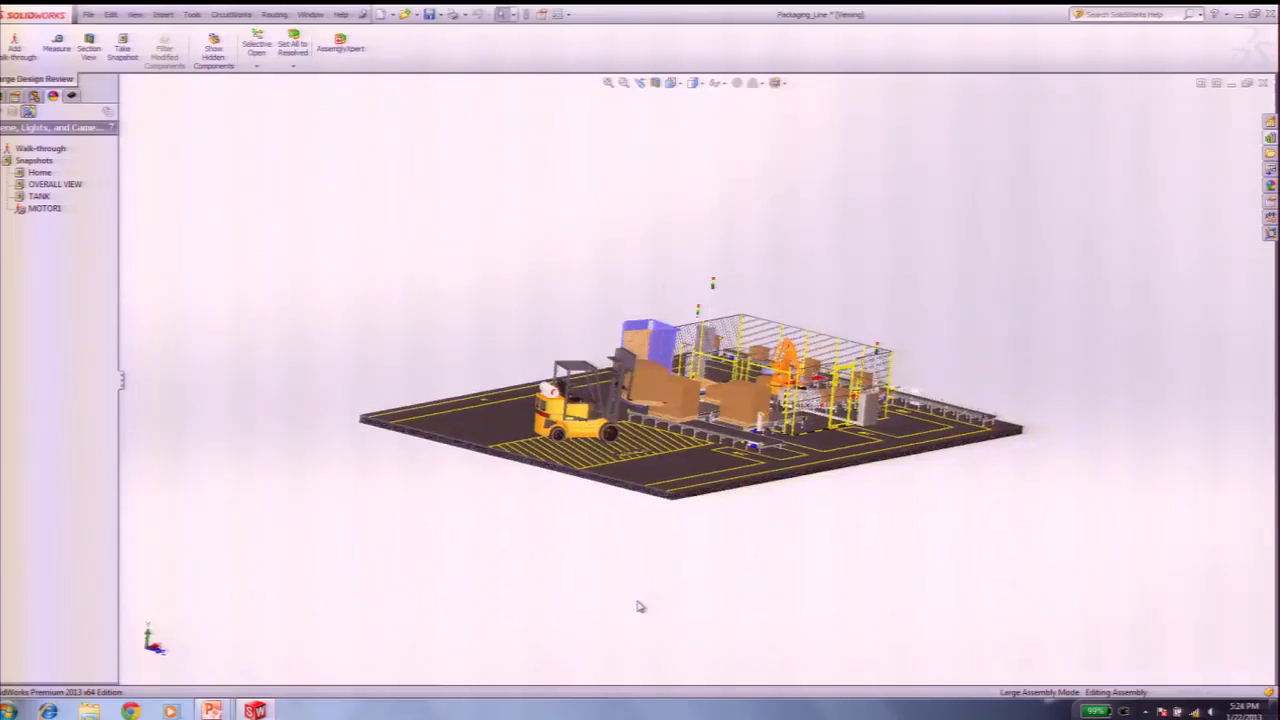
scroll(702, 589, "down", 5)
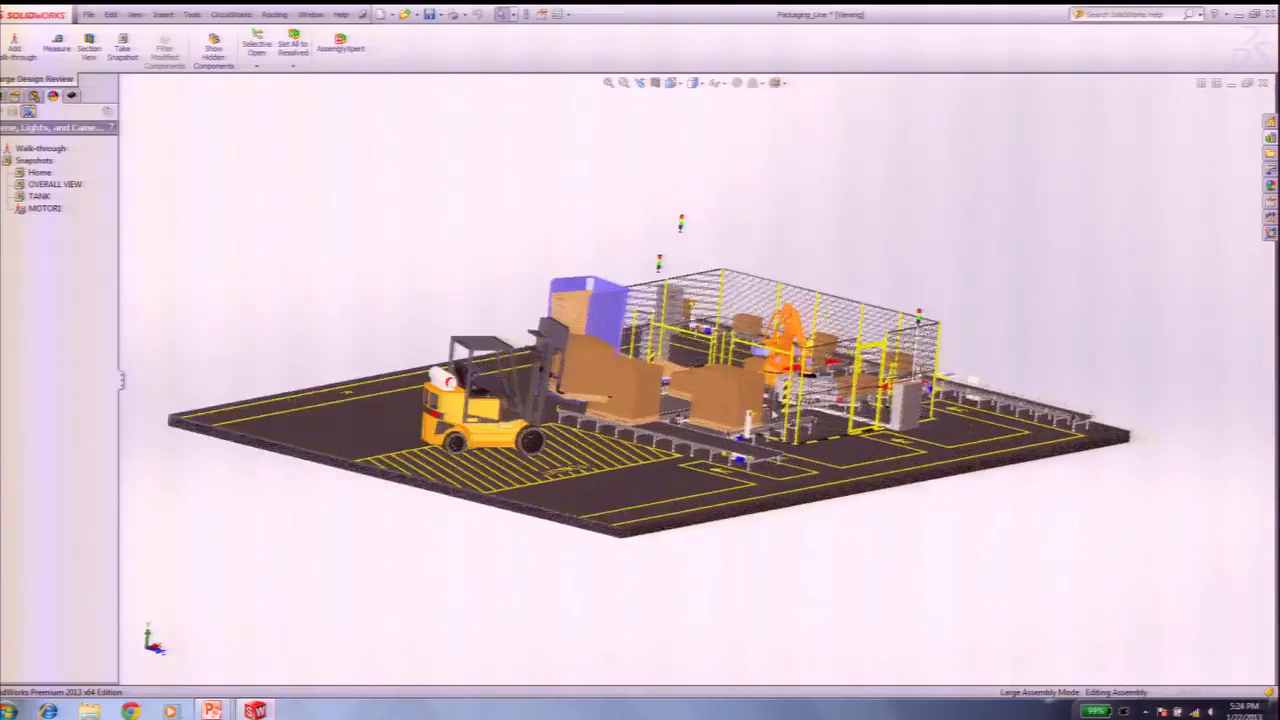
scroll(960, 400, "down", 8)
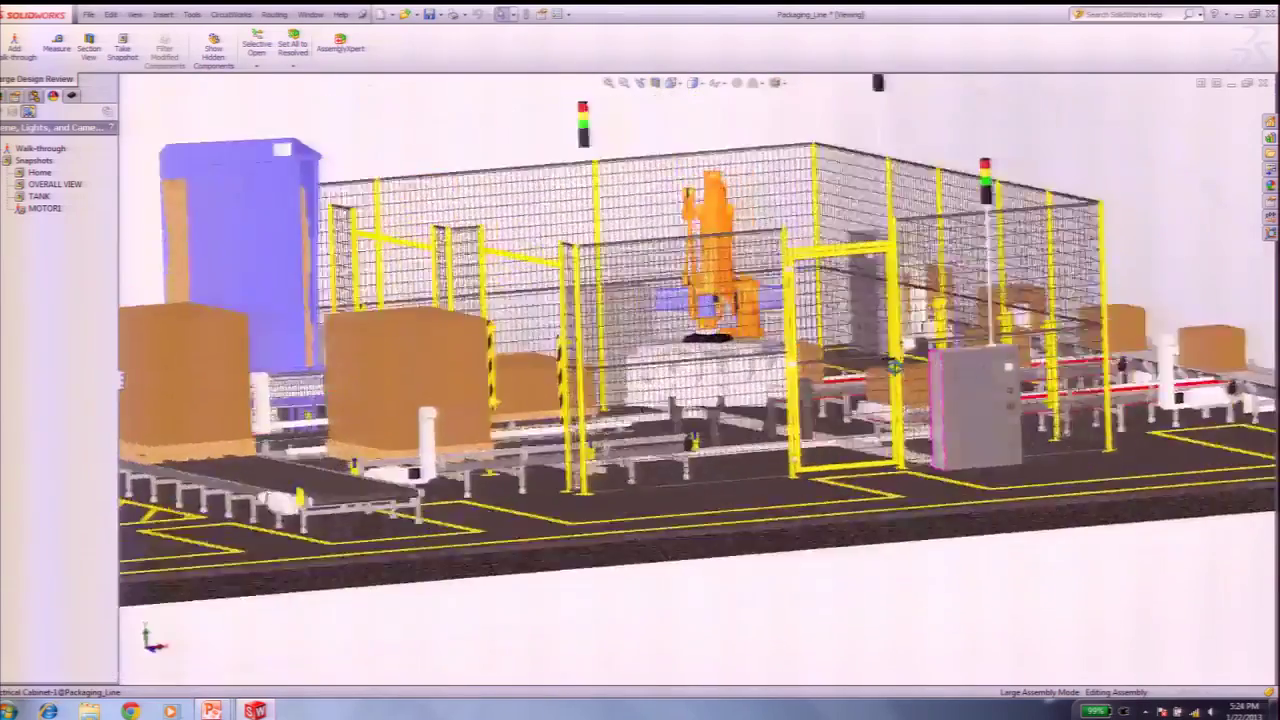
scroll(826, 412, "down", 10)
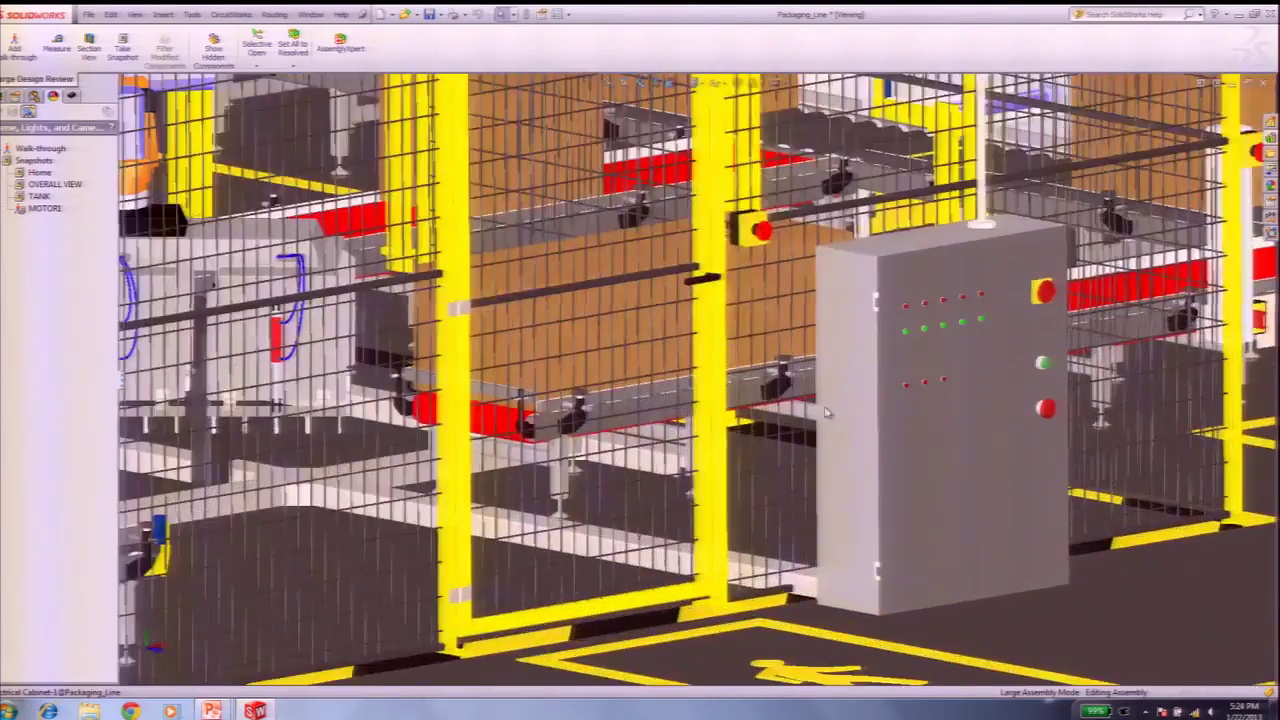
mouse_move(826, 412)
middle_mouse_down()
mouse_move(872, 358)
mouse_move(814, 377)
mouse_move(818, 393)
middle_mouse_up()
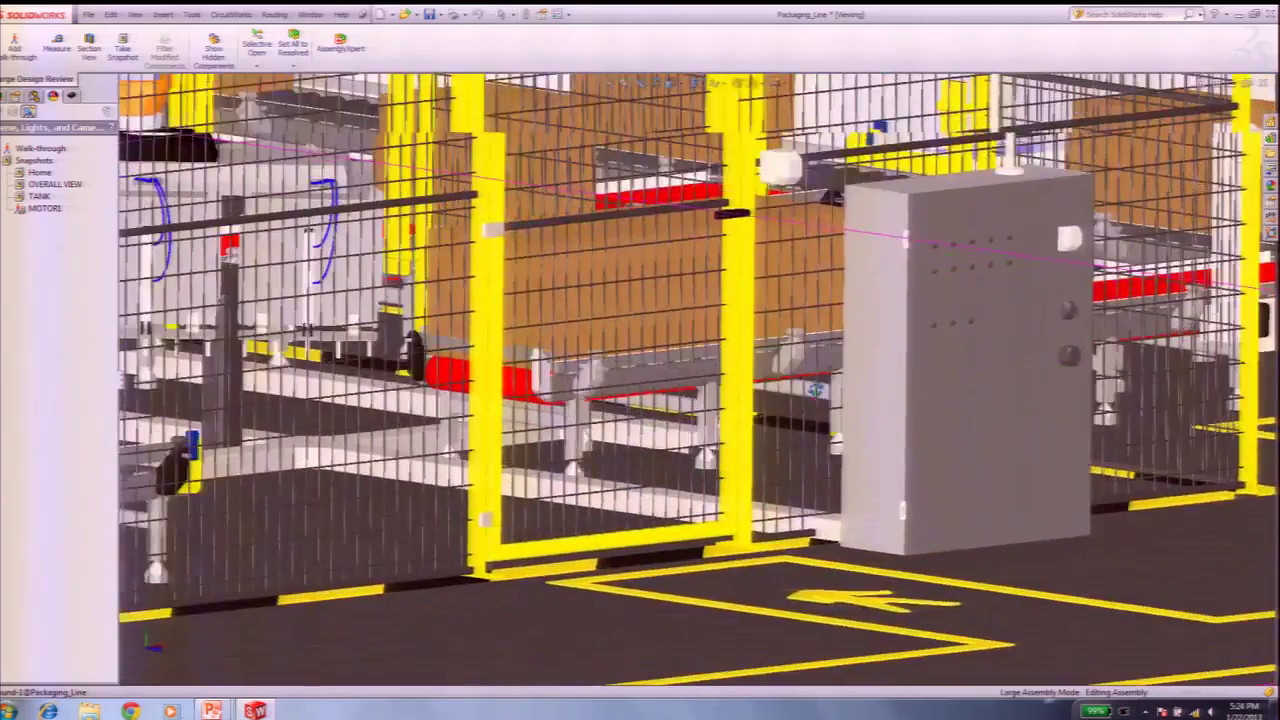
scroll(817, 393, "down", 10)
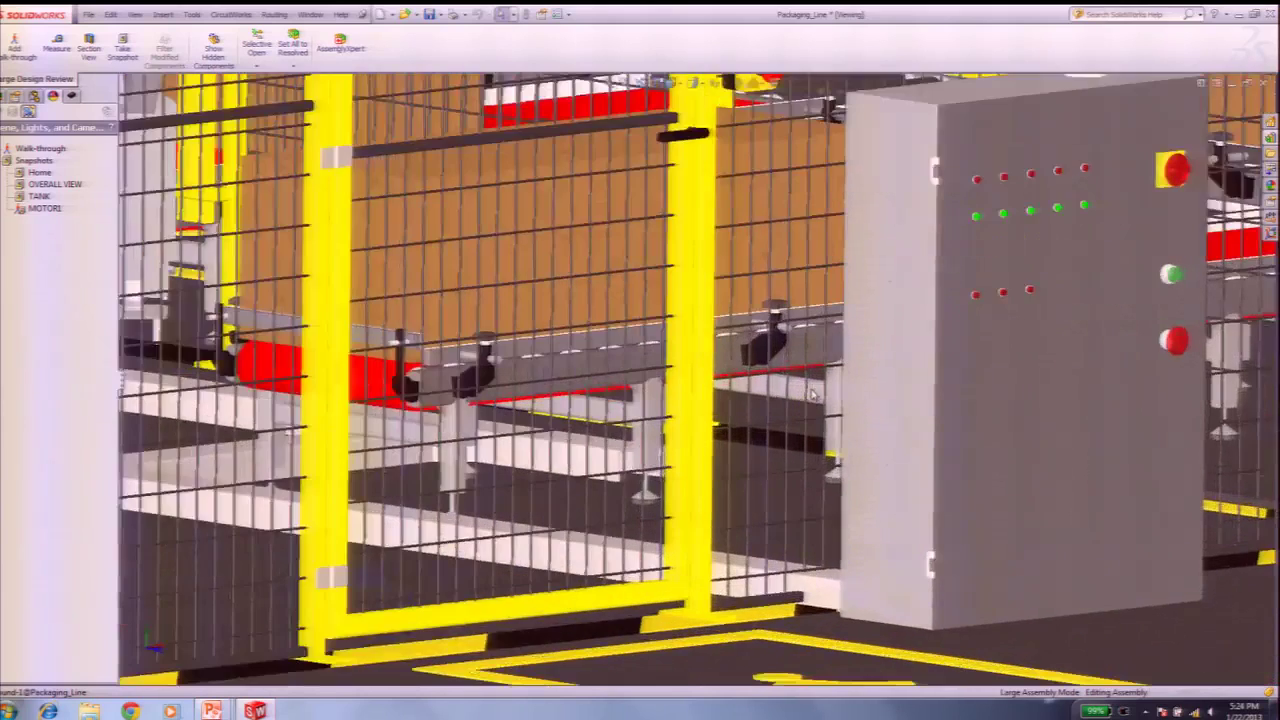
scroll(604, 340, "down", 10)
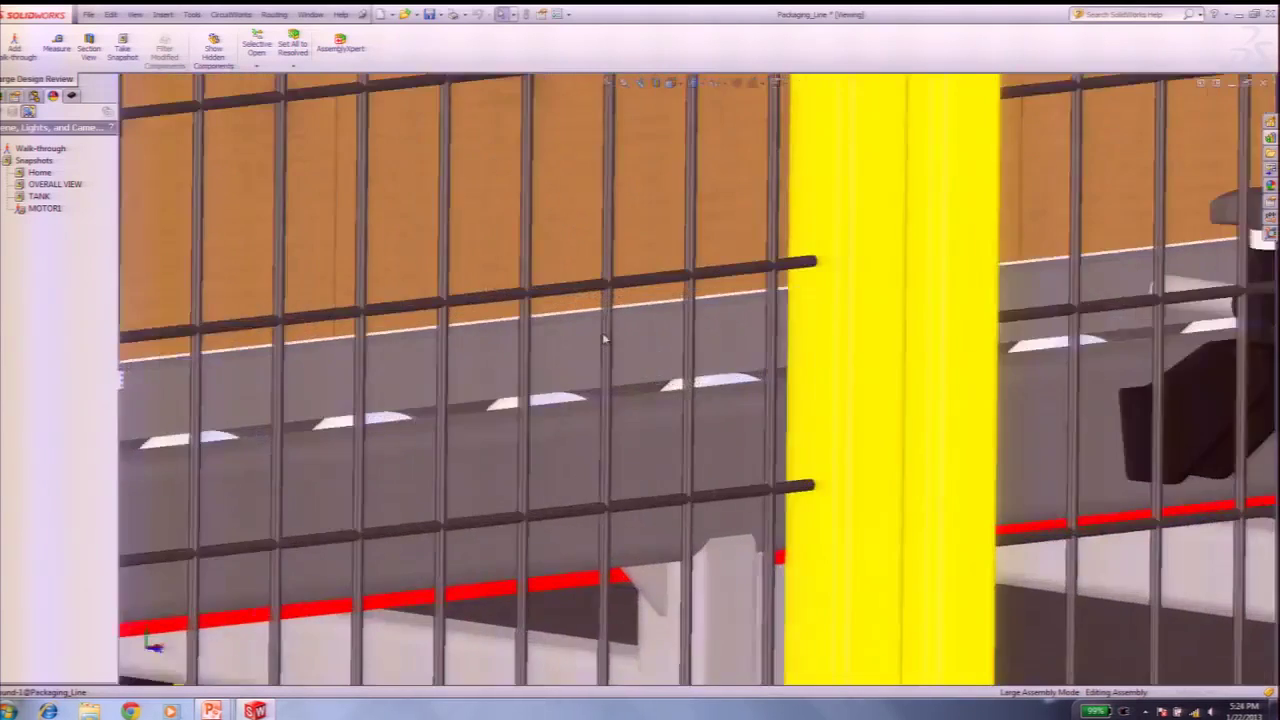
scroll(604, 340, "down", 10)
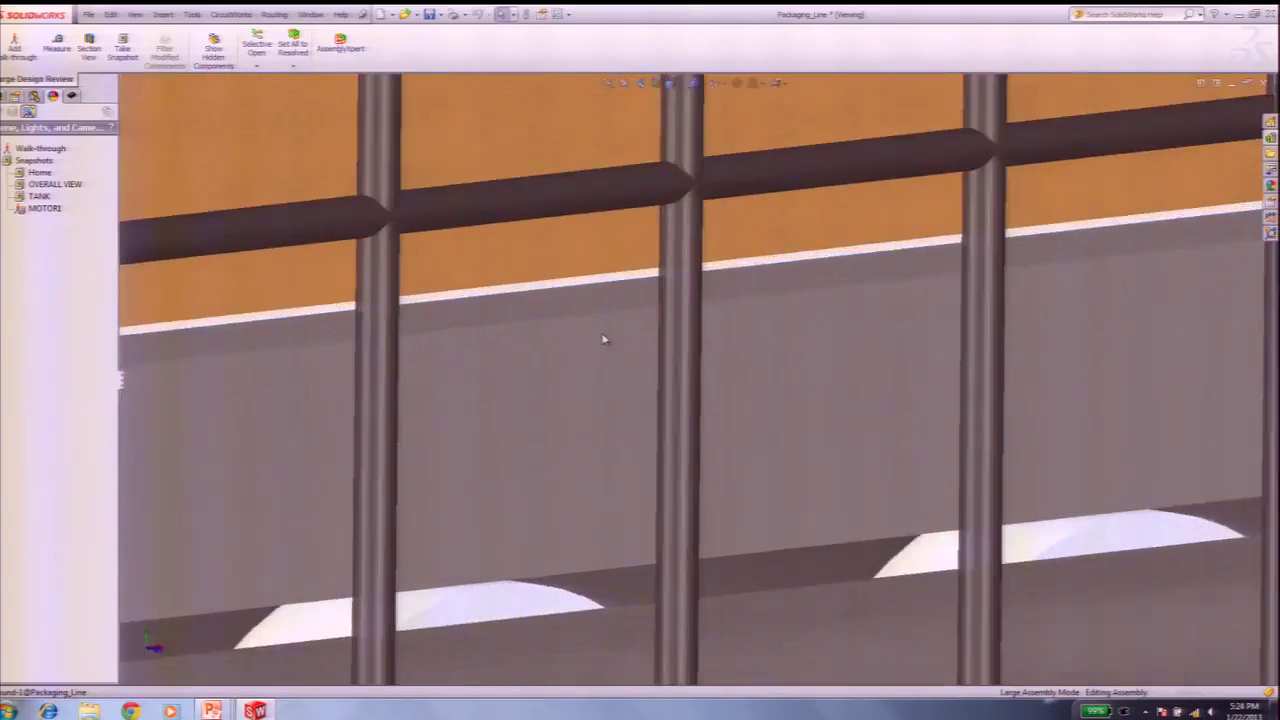
scroll(603, 340, "up", 10)
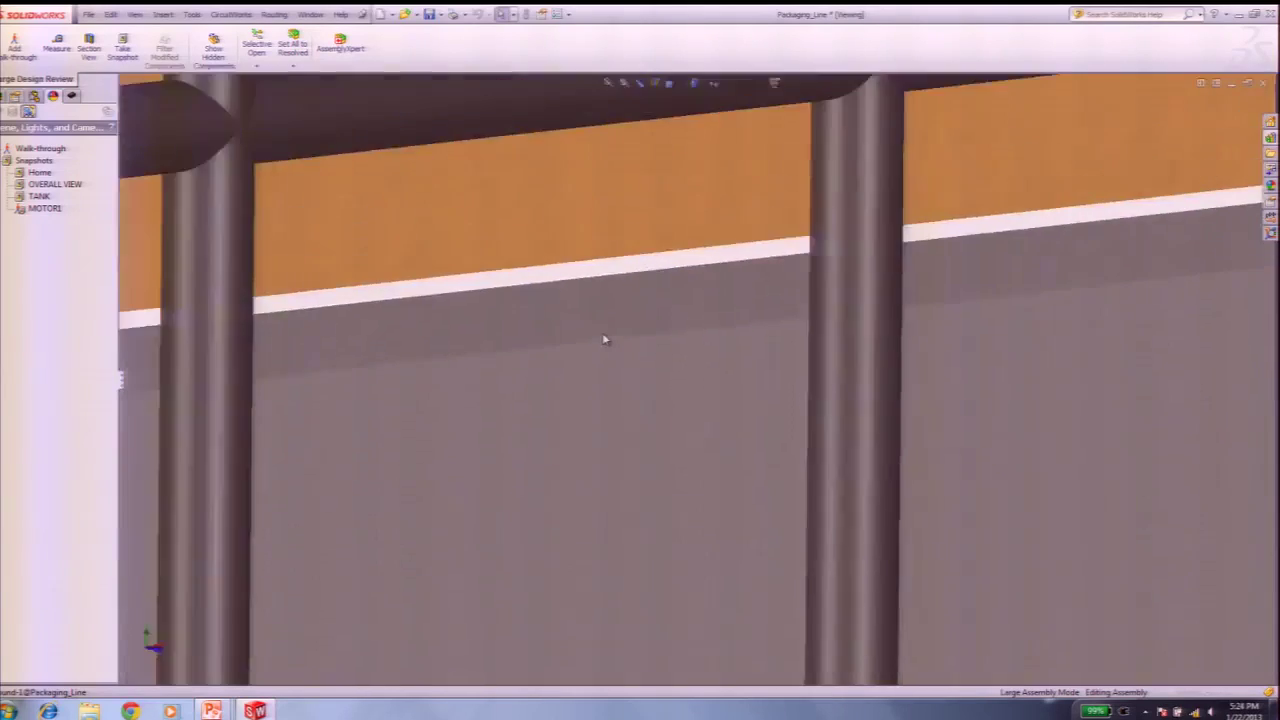
scroll(604, 340, "up", 10)
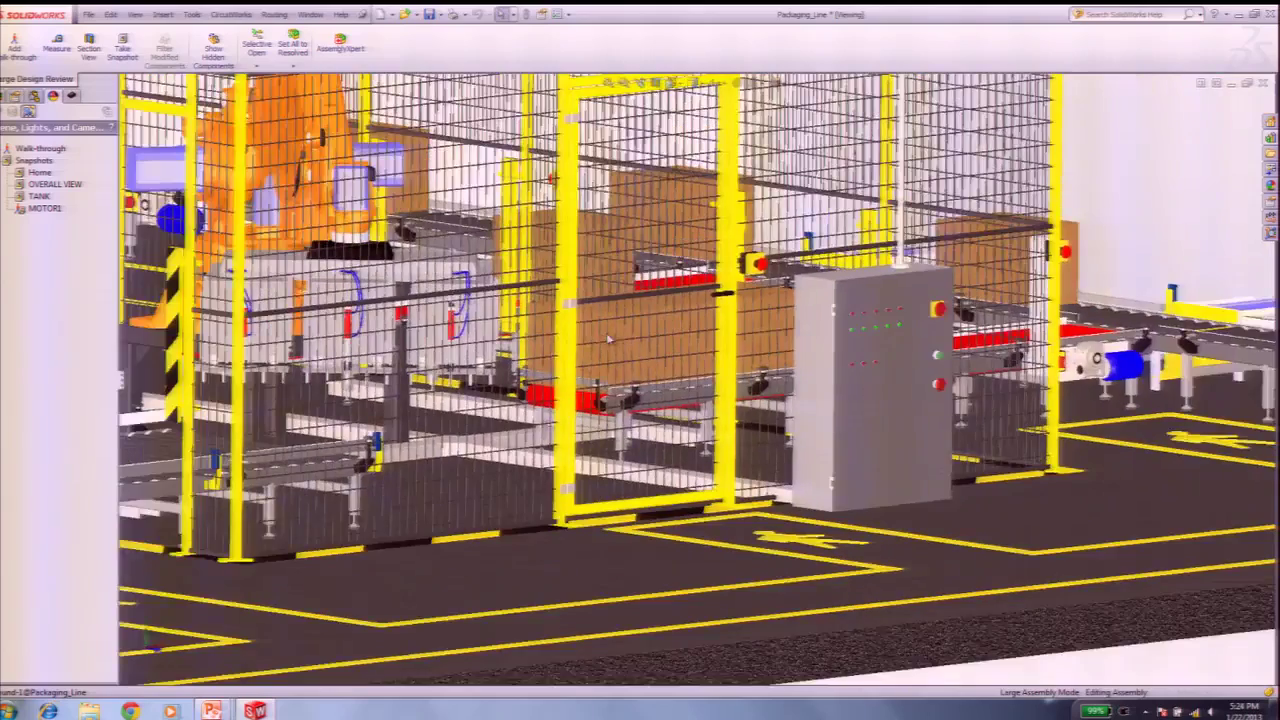
mouse_move(632, 333)
middle_mouse_down()
mouse_move(643, 335)
mouse_move(628, 318)
mouse_move(642, 343)
middle_mouse_up()
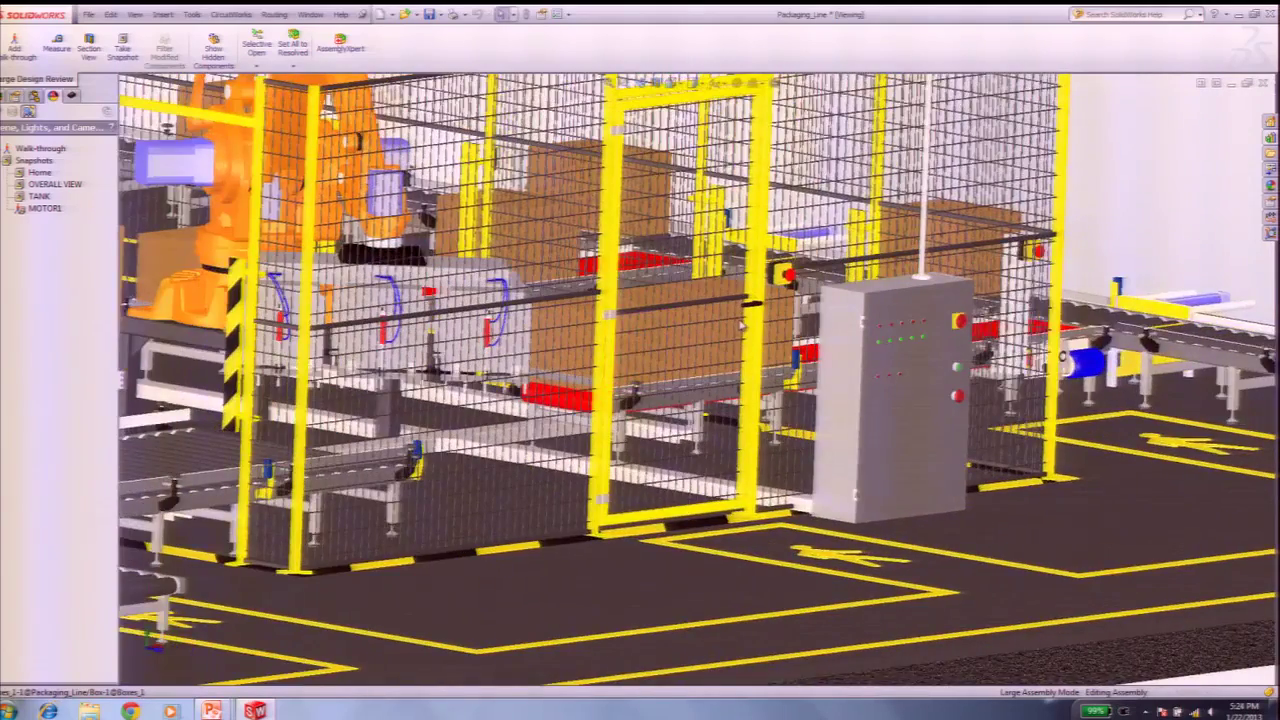
scroll(741, 326, "down", 2)
scroll(764, 328, "down", 2)
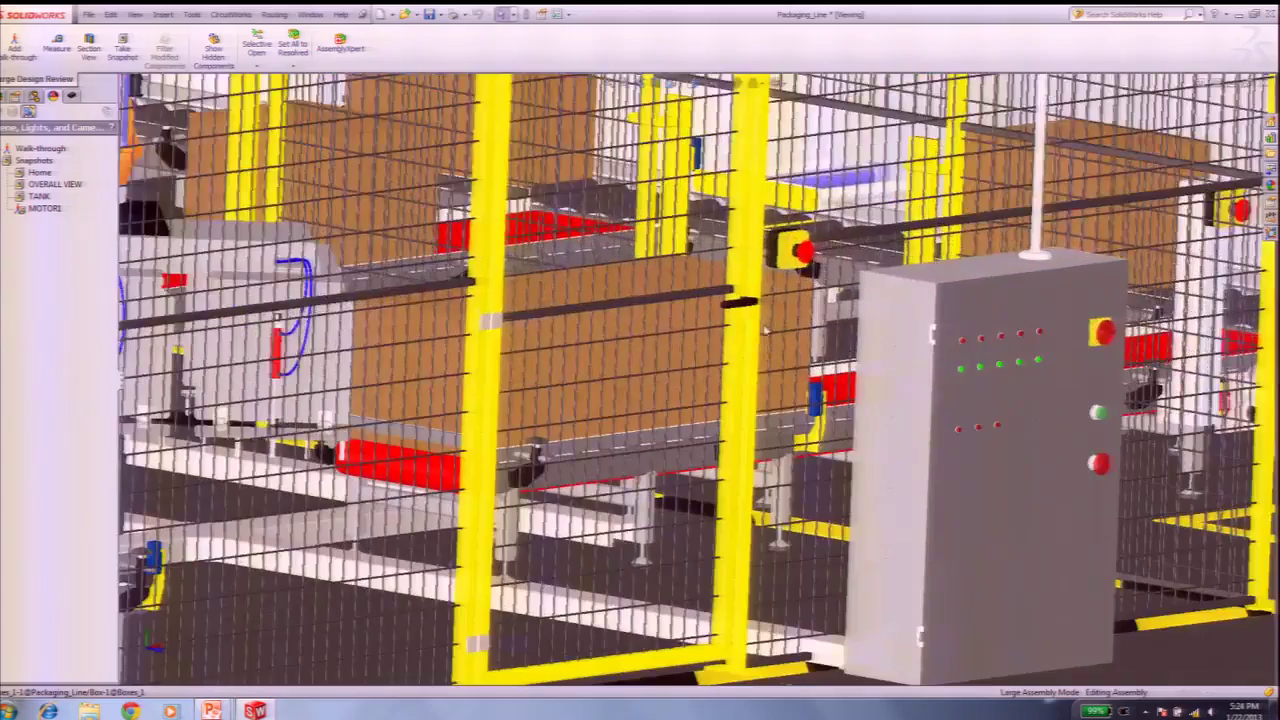
scroll(764, 329, "up", 3)
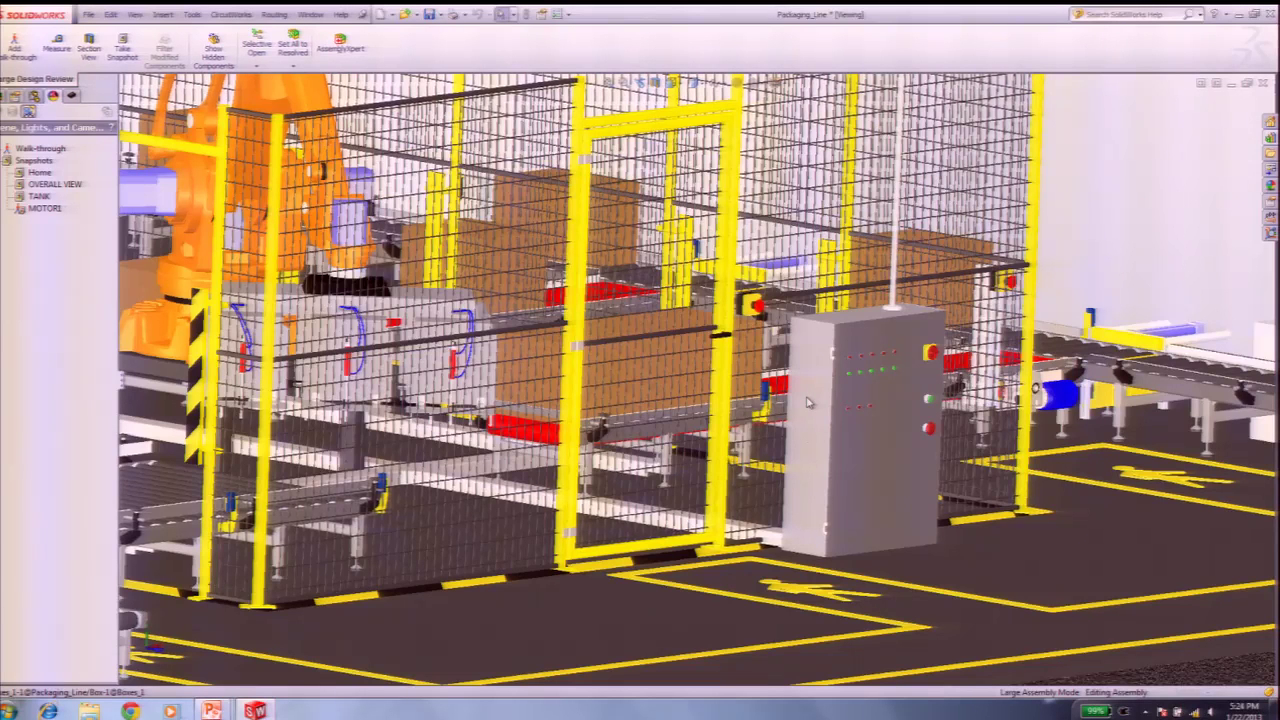
Step: Hide the conveyor frame behind the gate, the electrical cabinet body, the safety fence and the cabinet's front cover
key("Tab")
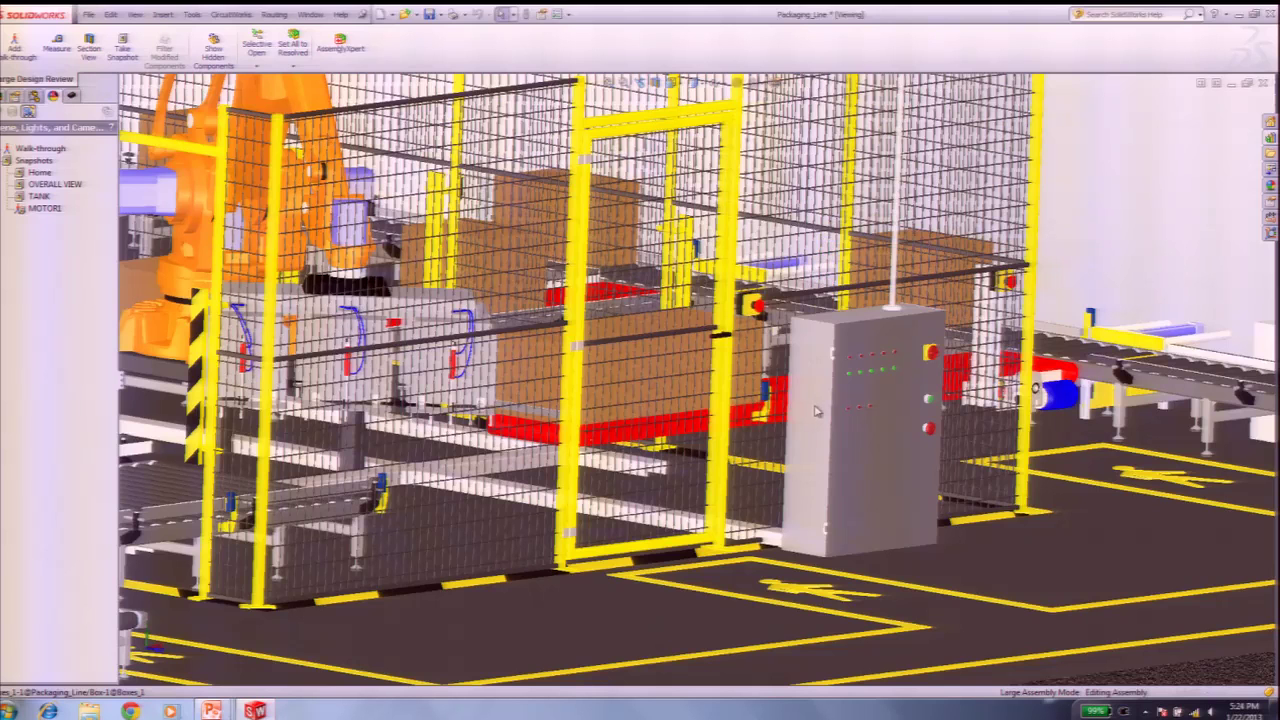
key("Tab")
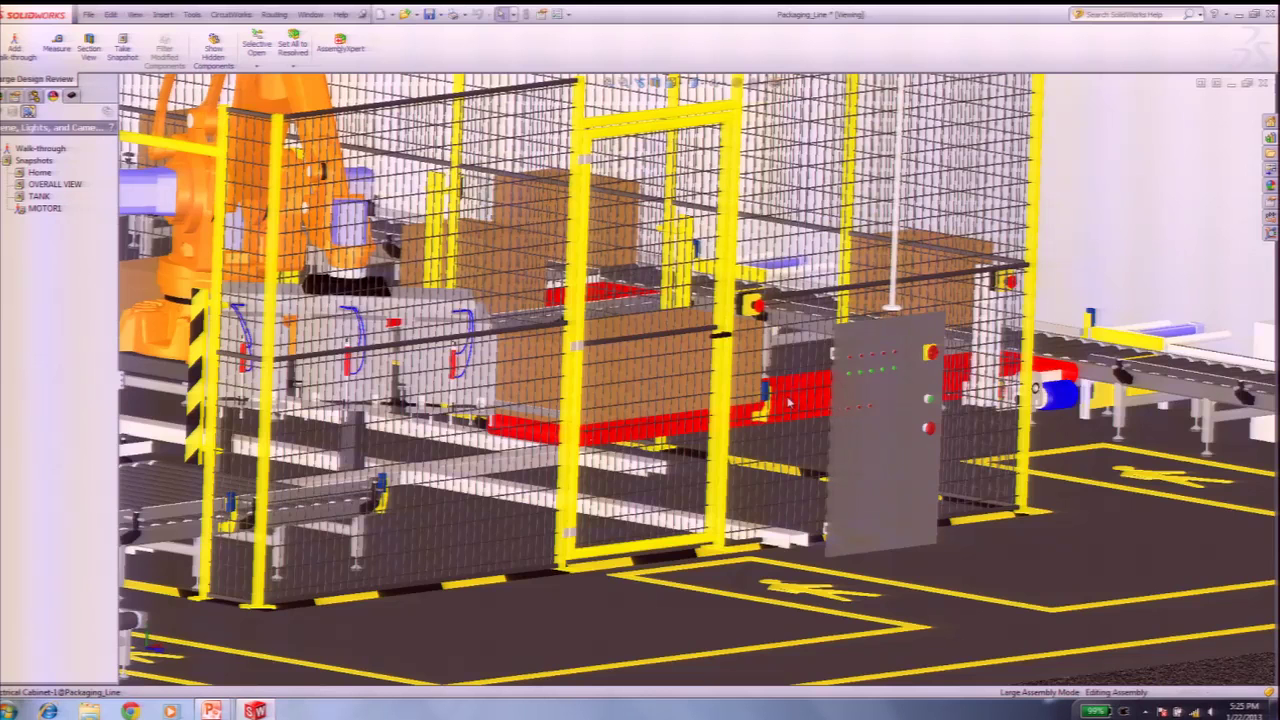
left_click(884, 432)
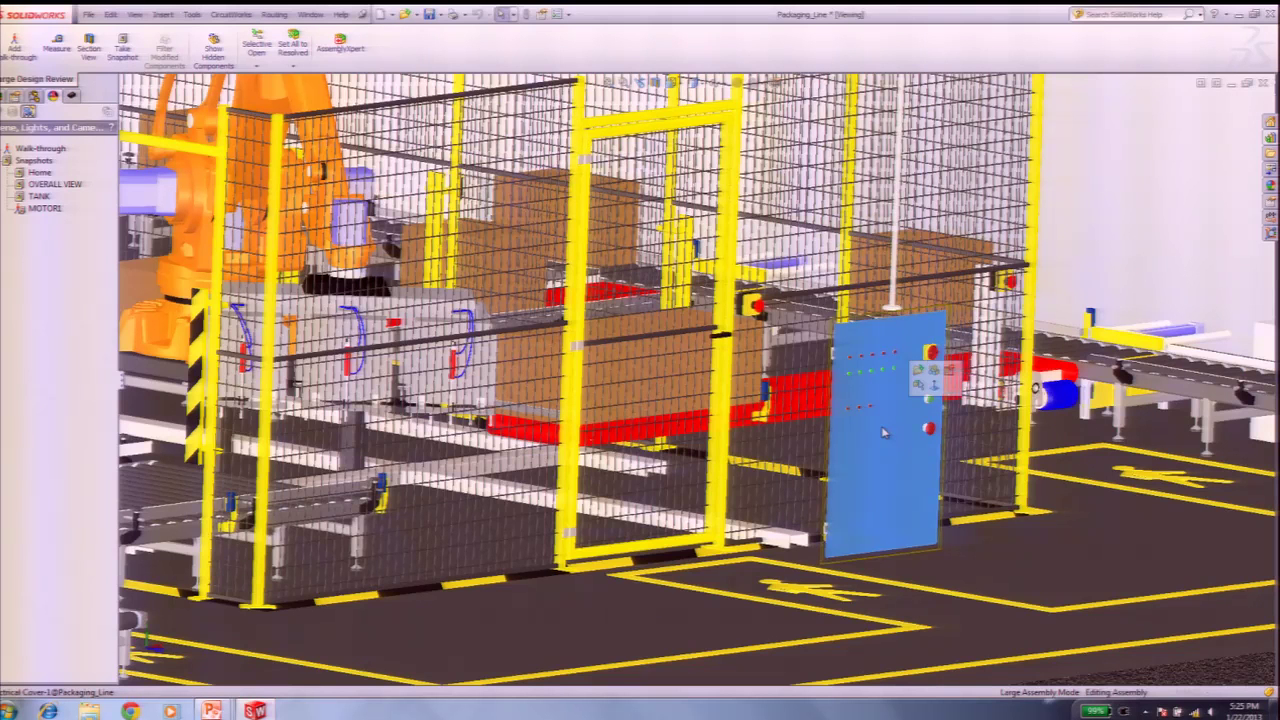
key("Tab")
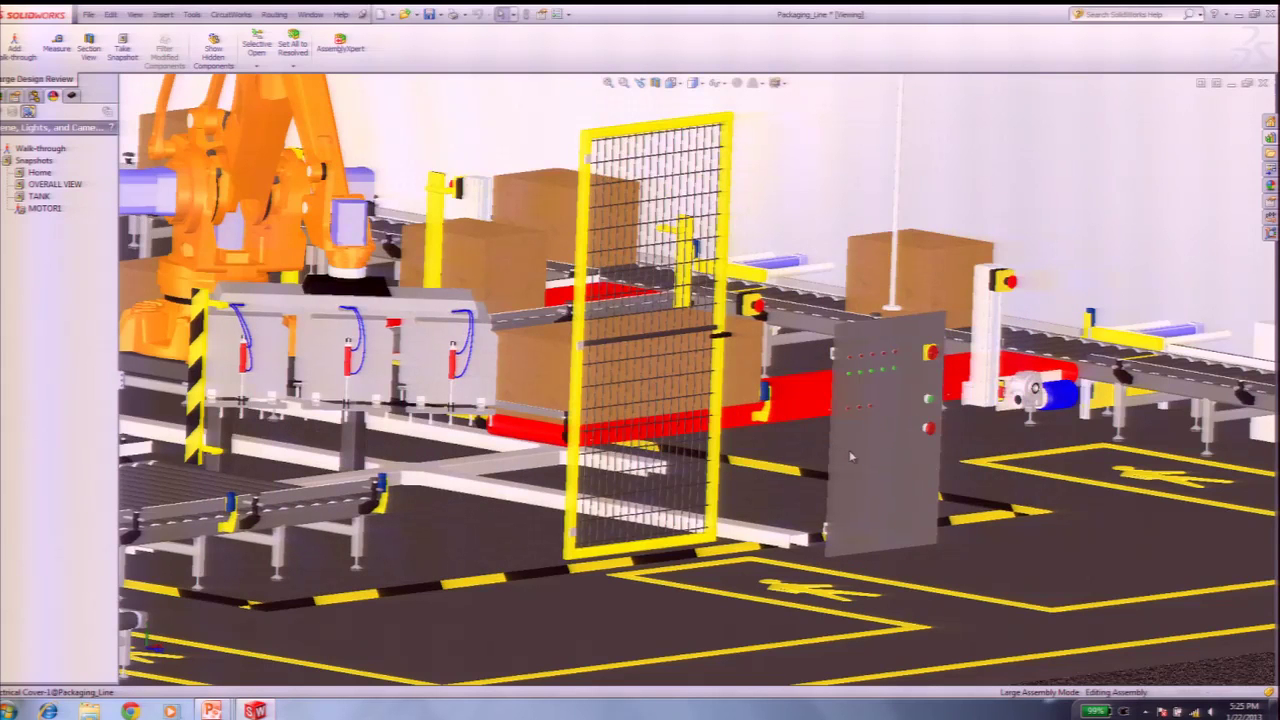
key("Tab")
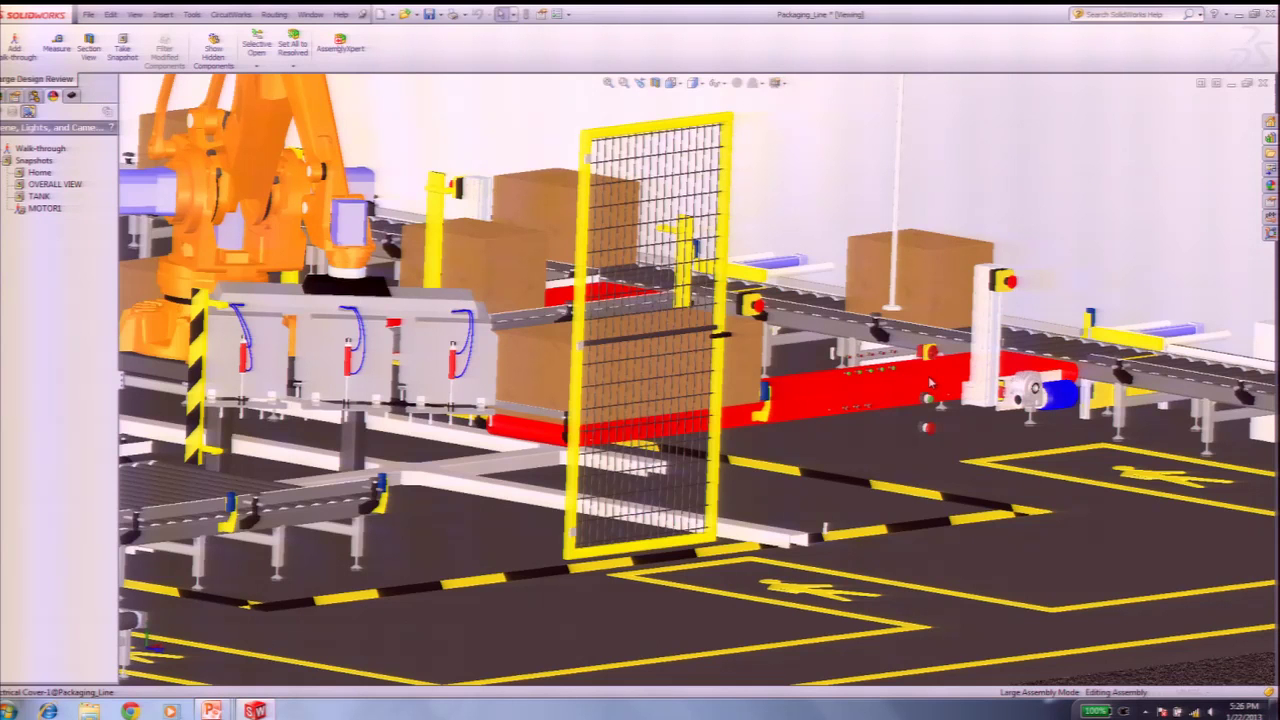
Step: Show the hidden conveyor frame, safety fence and electrical cabinet body again, leaving out the cabinet's front cover
key("shift+Tab")
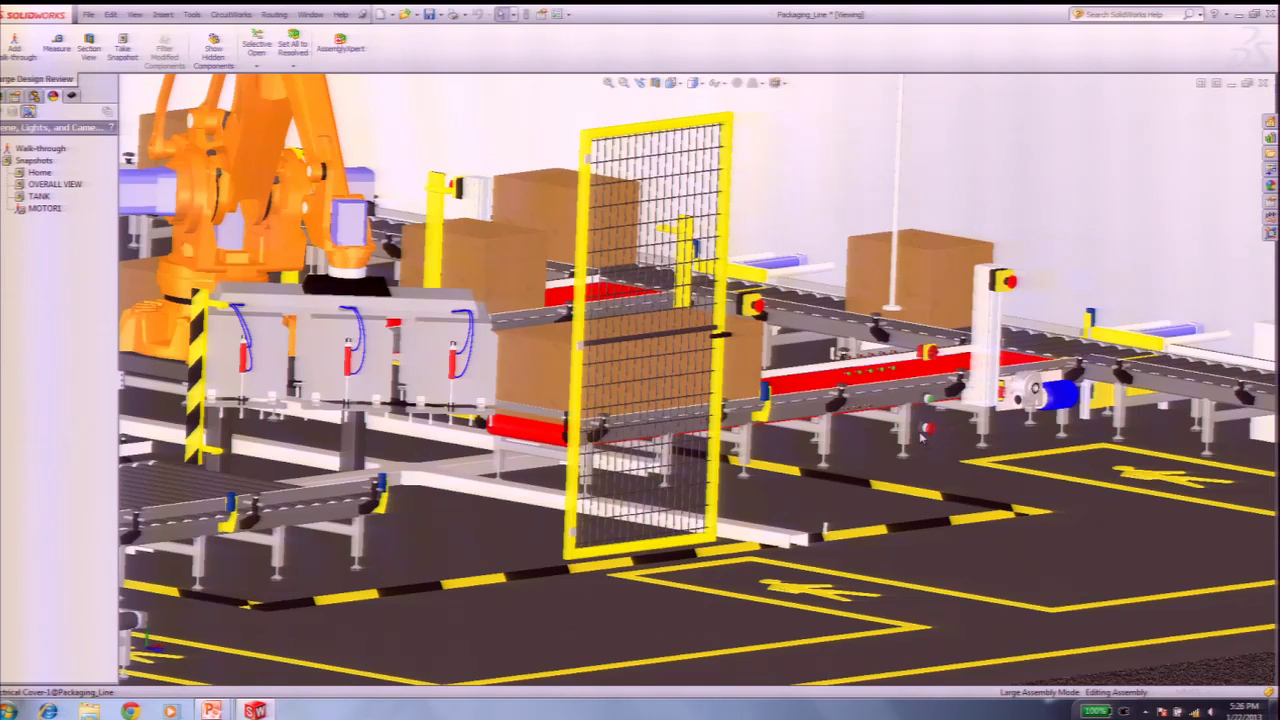
key("shift+Tab")
key("shift+Tab")
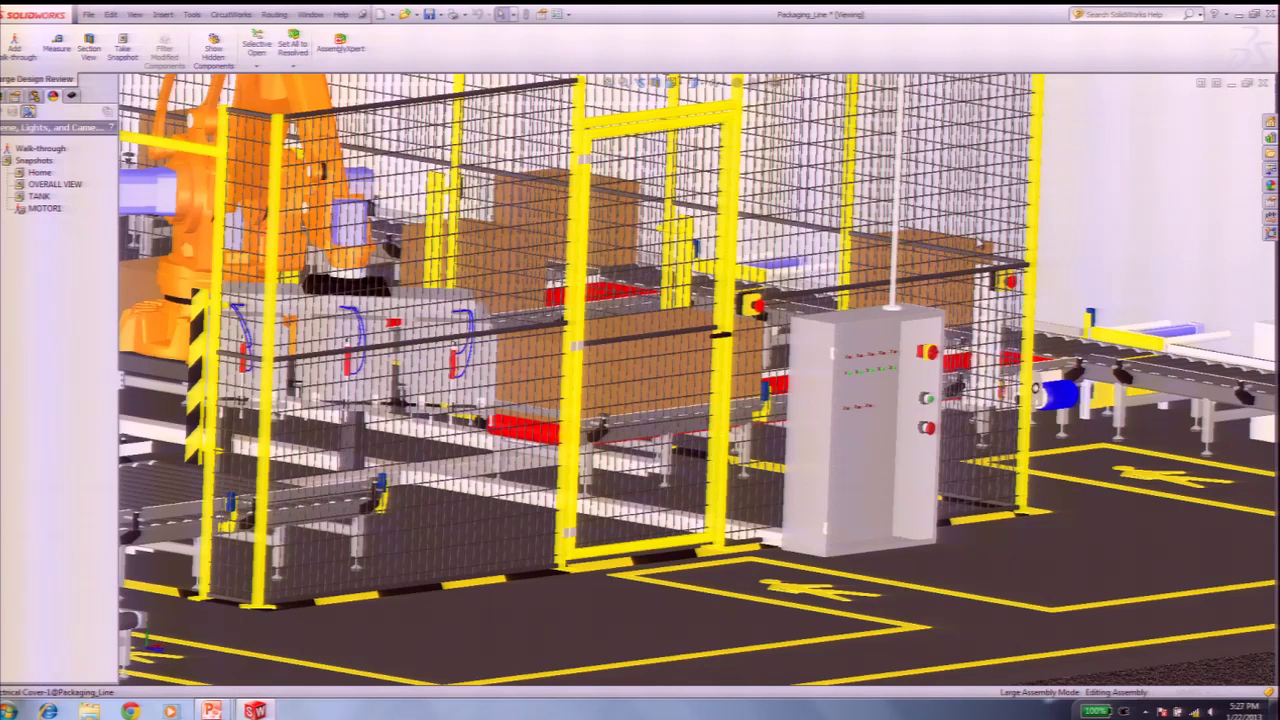
Step: Close the Packaging_Line assembly without saving the changes
left_click(1265, 86)
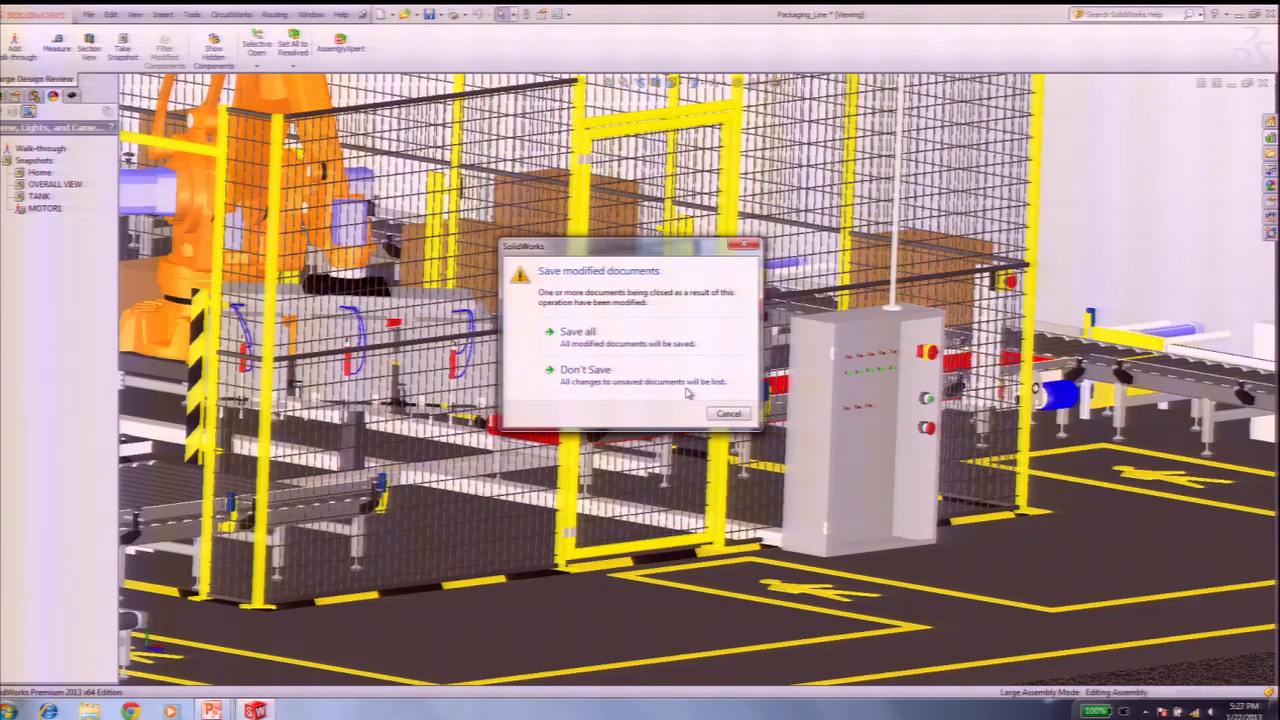
left_click(572, 374)
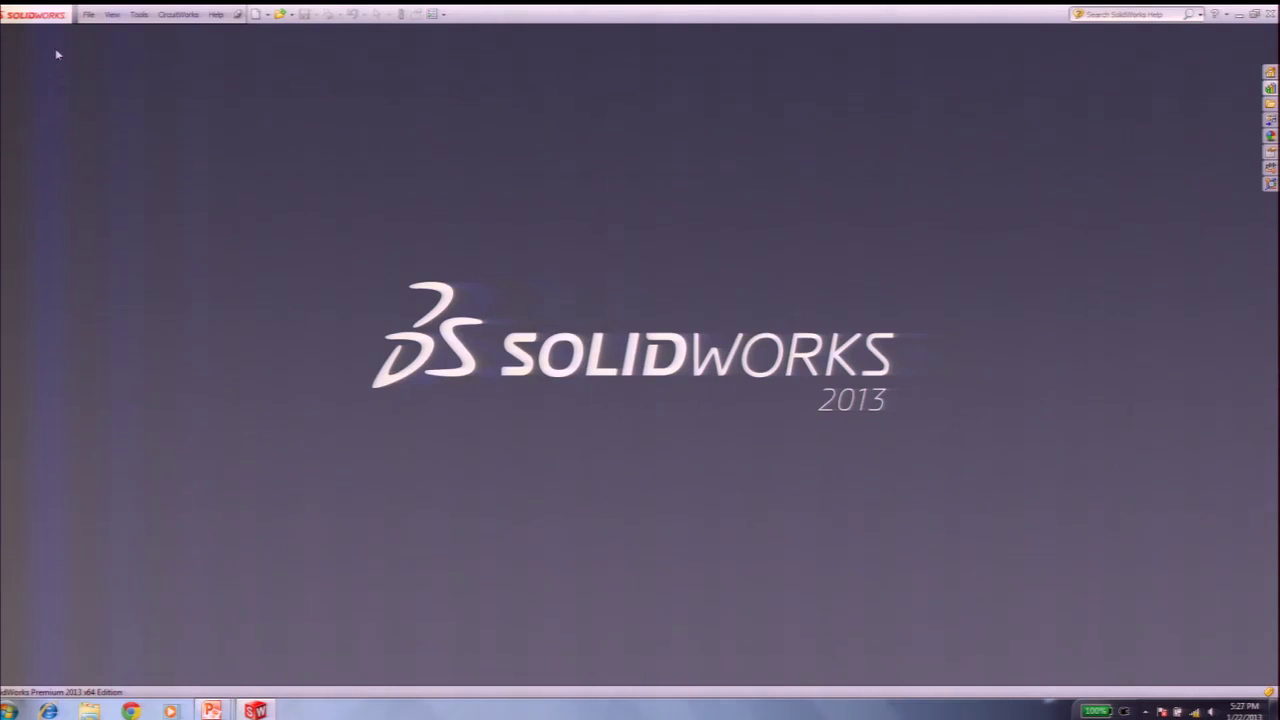
Step: Open the Packaging_Line assembly from the Demo Files folder in Large Design Review mode
left_click(89, 15)
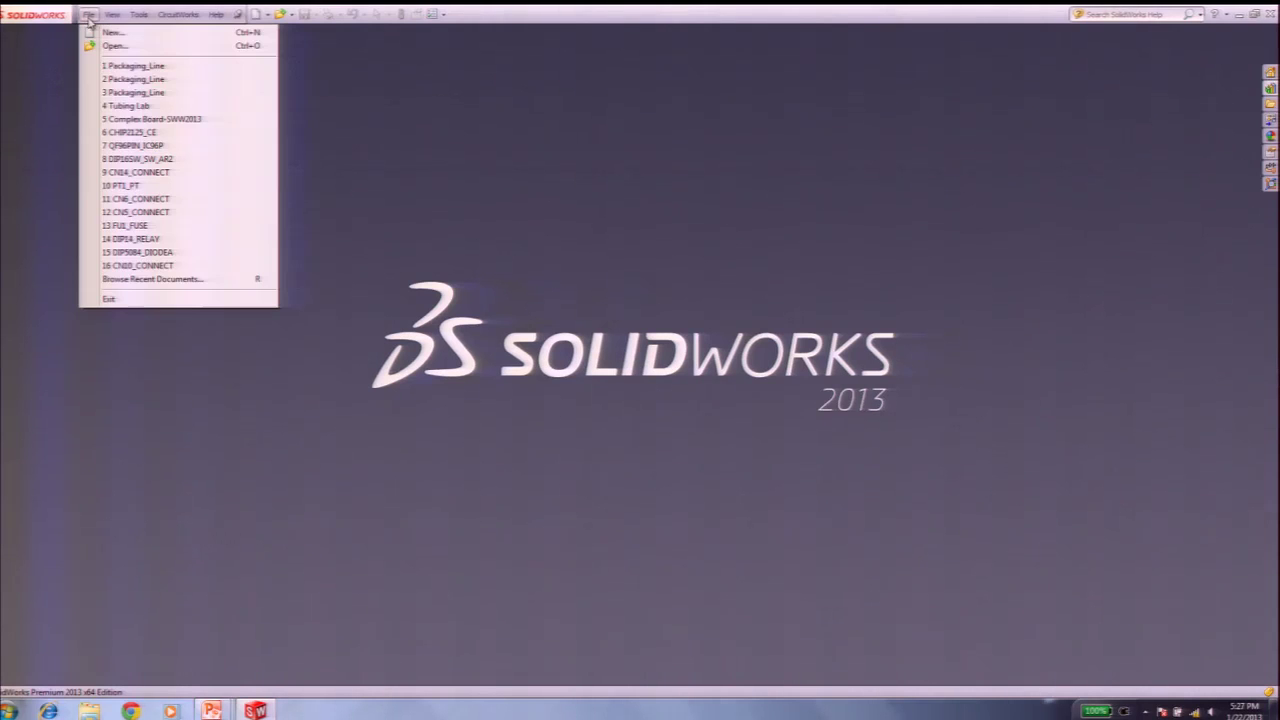
left_click(115, 45)
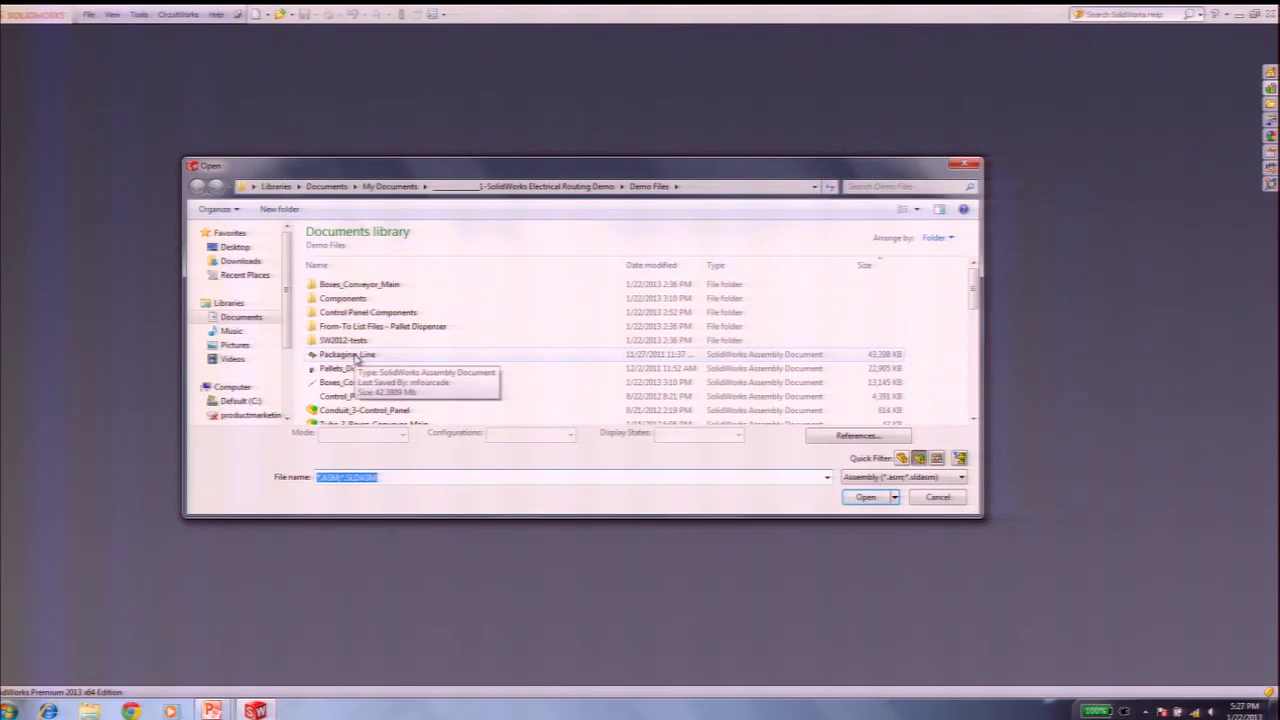
left_click(350, 355)
left_click(402, 435)
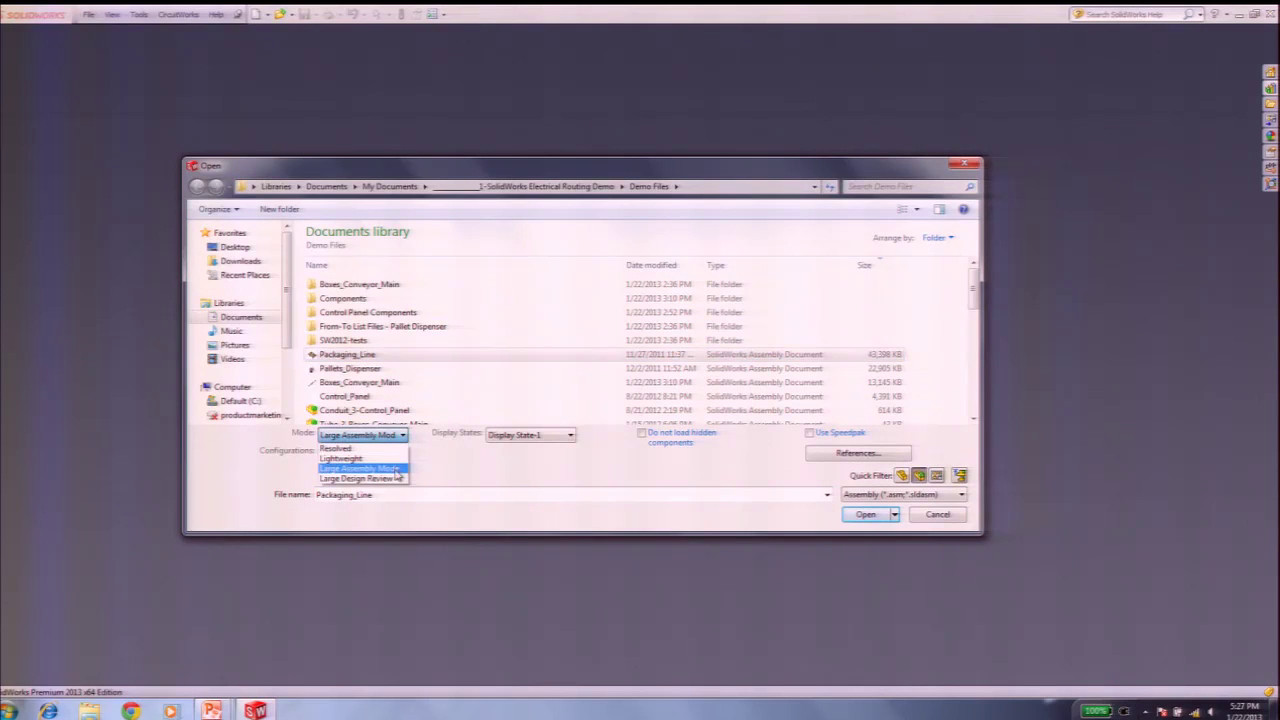
left_click(397, 477)
left_click(864, 494)
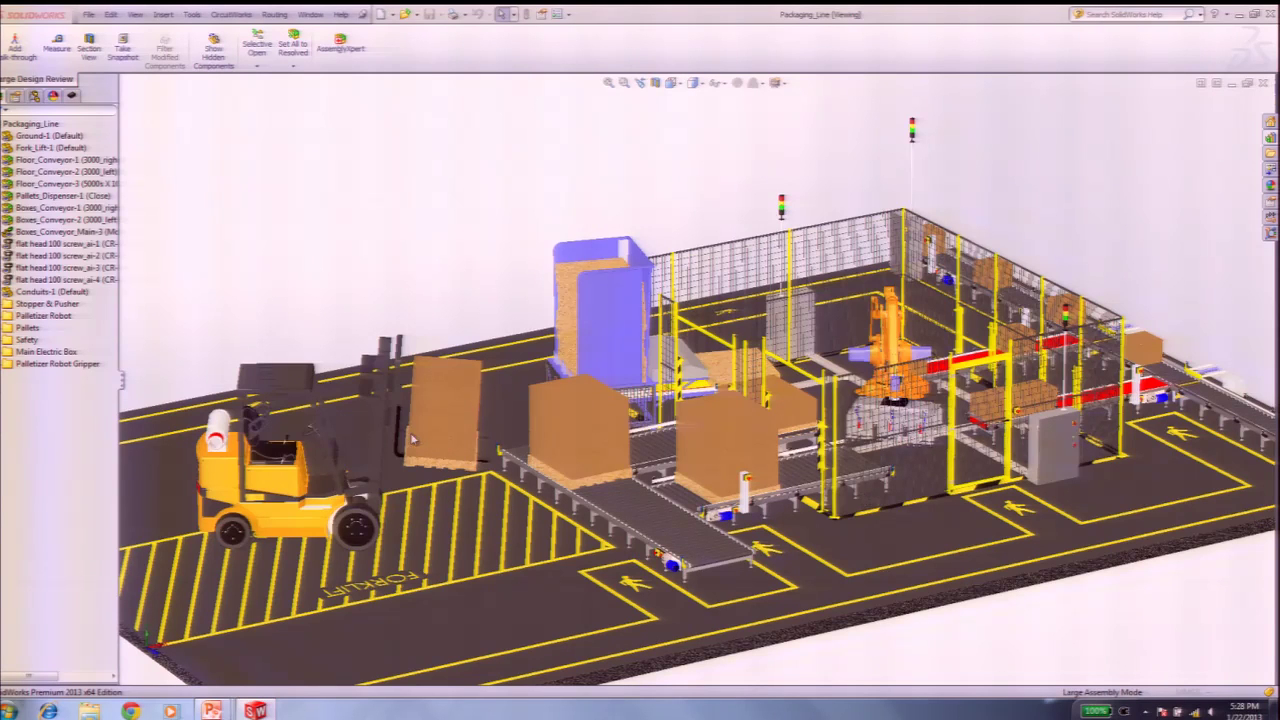
Step: Display the walk-throughs and snapshots stored with the assembly and select the Walk-through entry
left_click(53, 96)
left_click(1, 161)
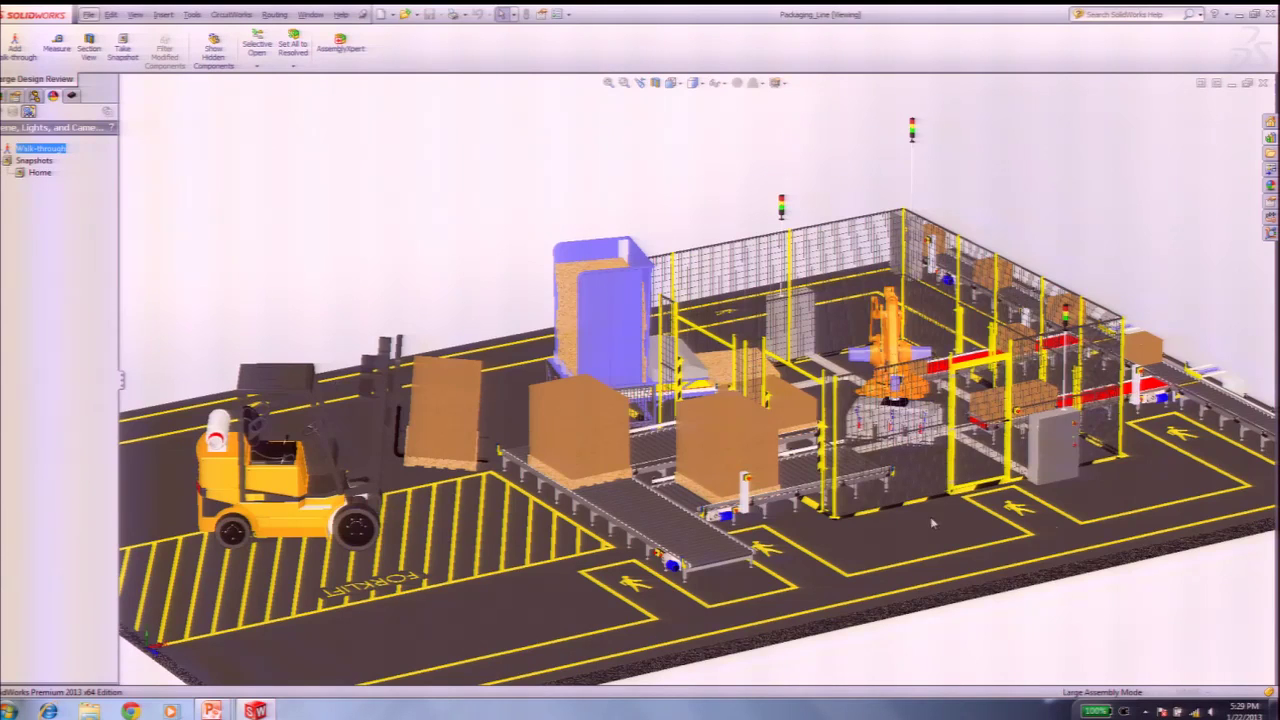
Step: Select the electrical cabinet's front cover and body beside the gate, and view the Selective Open and Set All to Resolved options
scroll(932, 522, "up", 5)
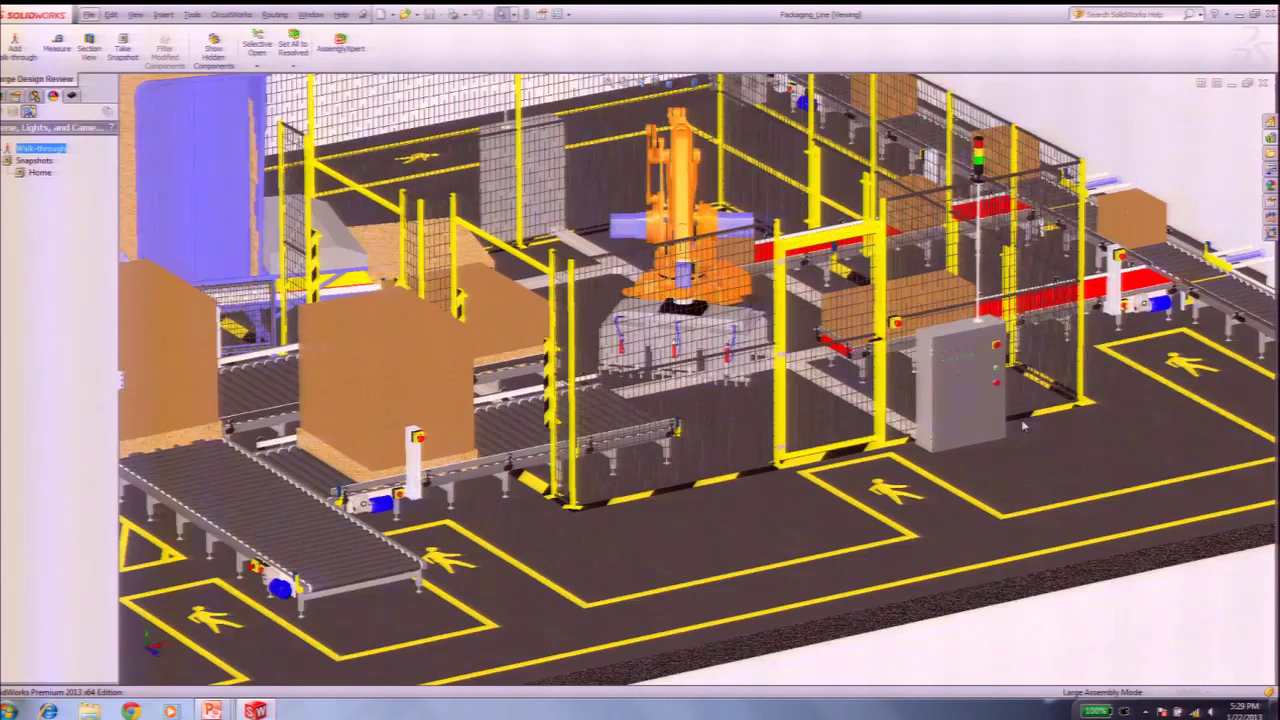
left_click(968, 390)
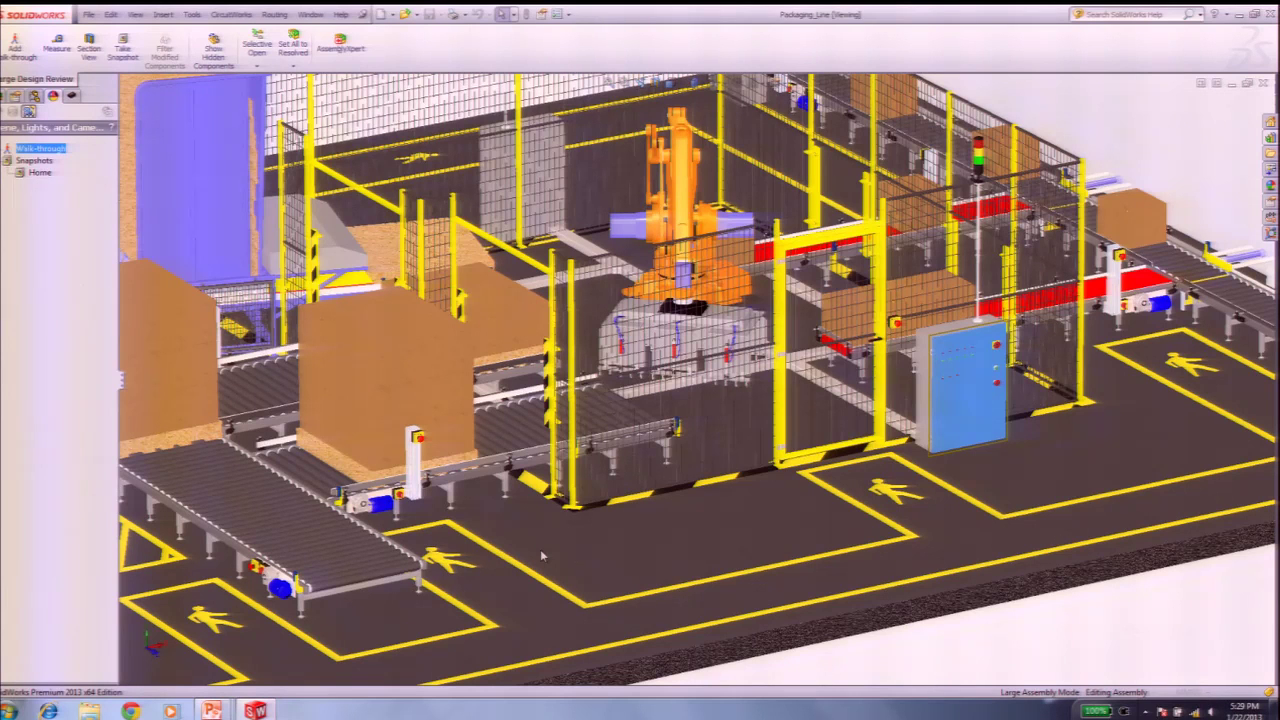
left_click(1212, 147)
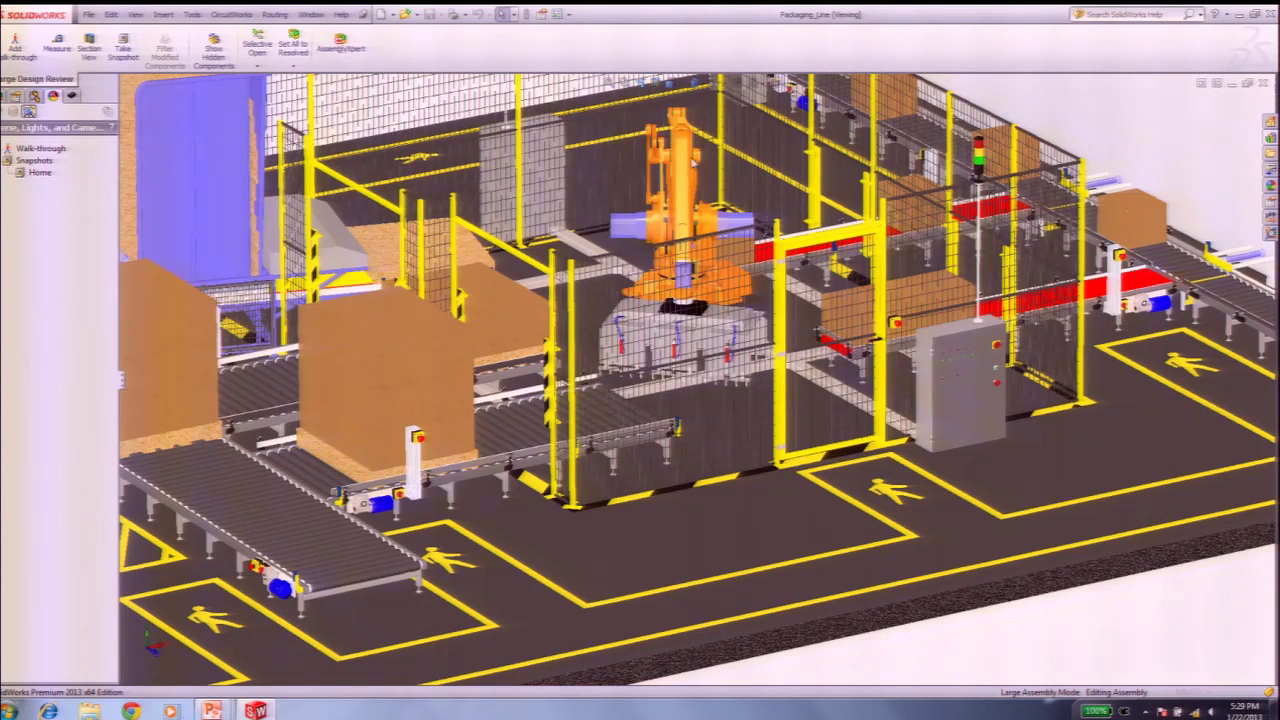
left_click(965, 393)
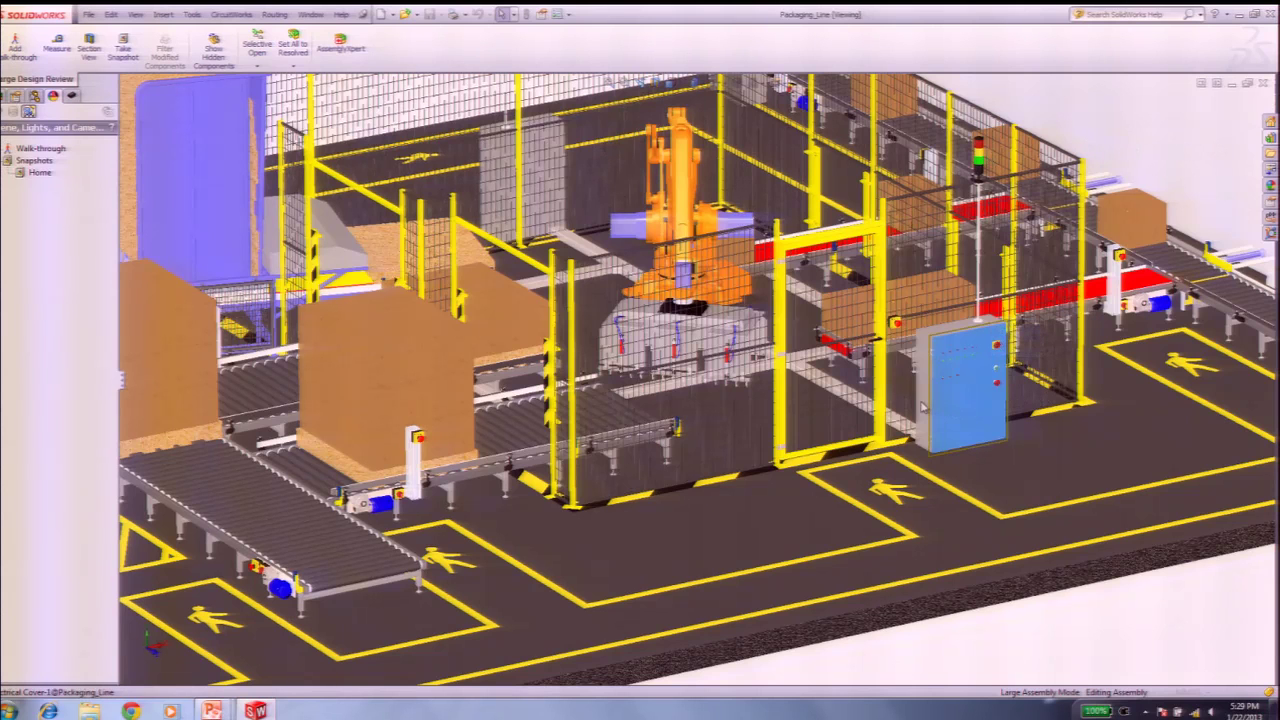
left_click(258, 68)
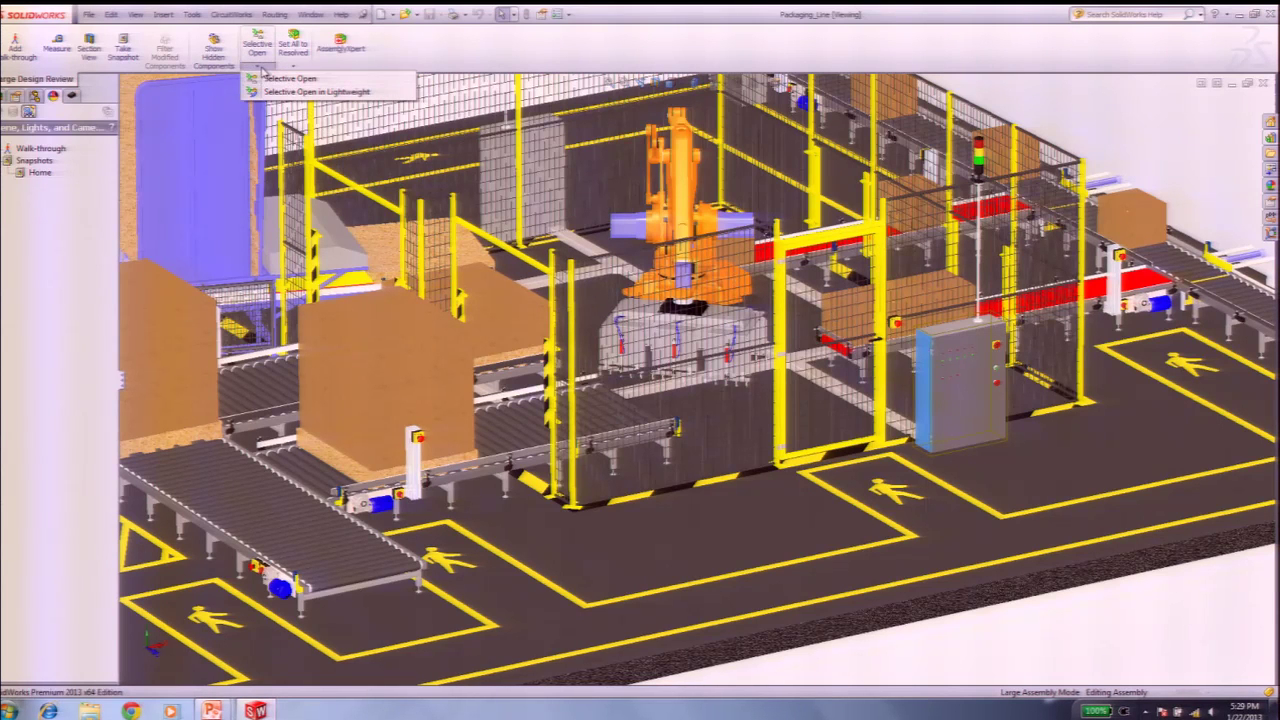
mouse_move(304, 51)
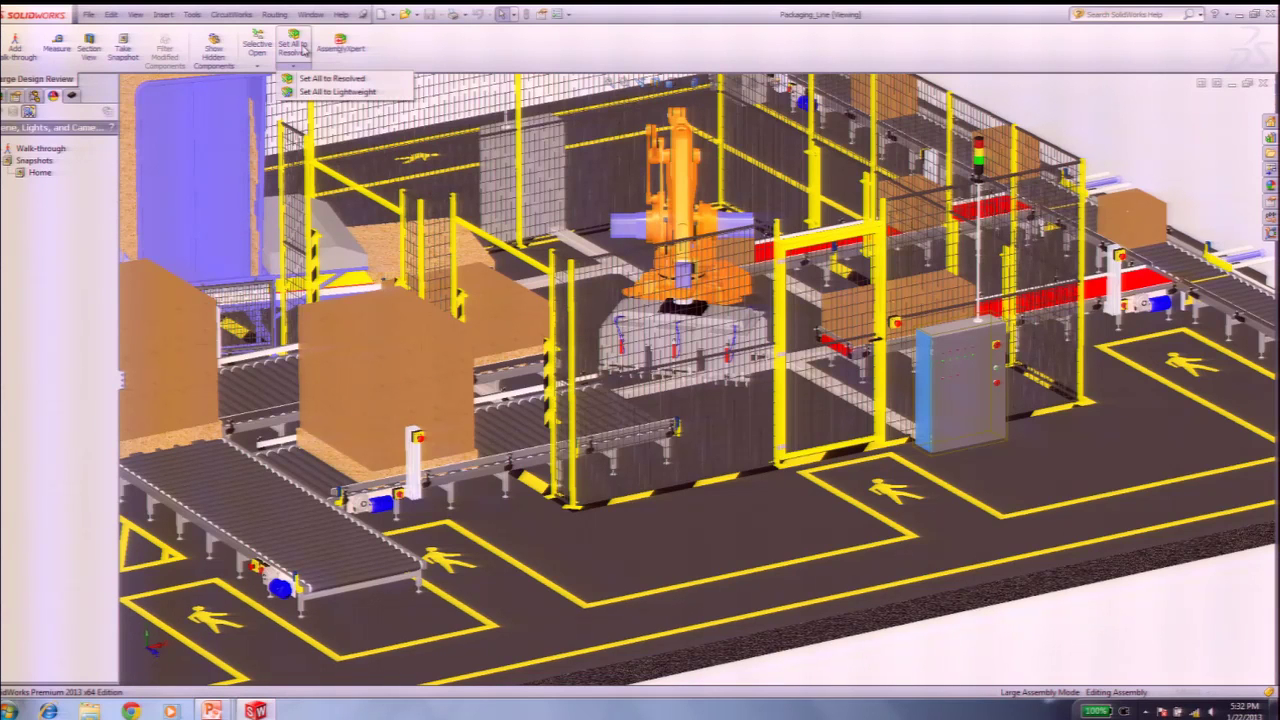
left_click(230, 662)
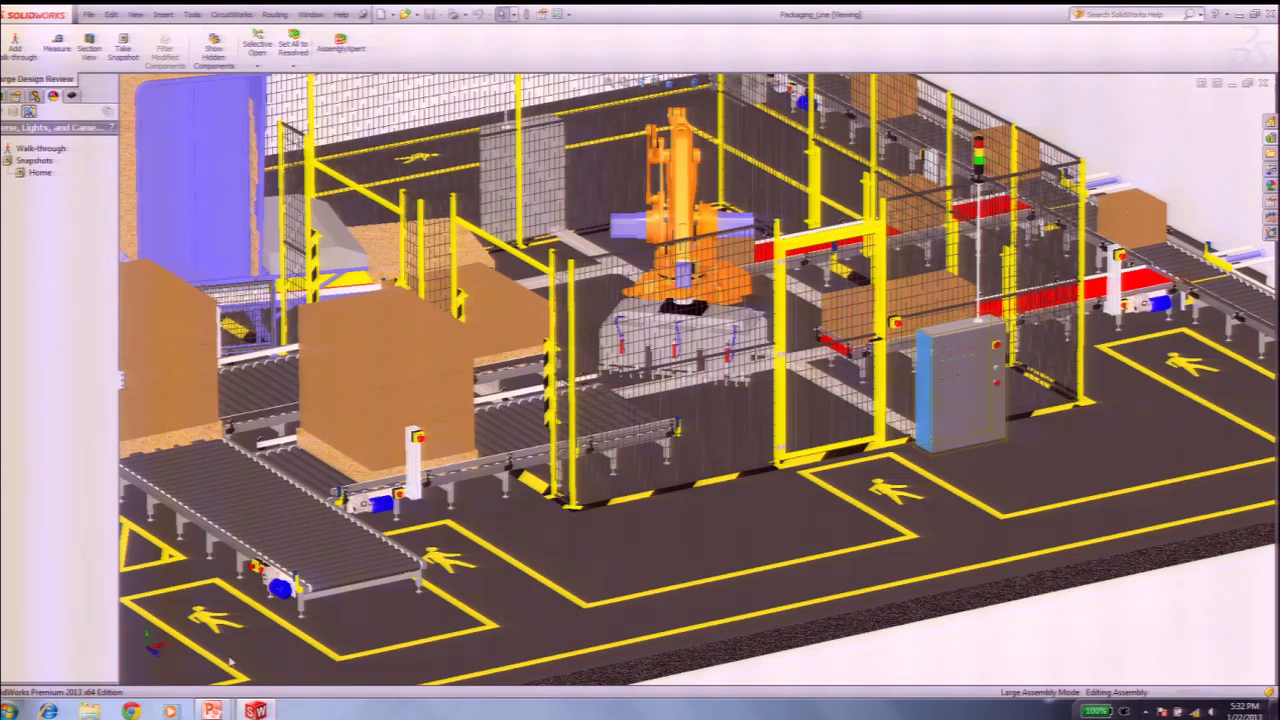
Step: Switch to the PowerPoint slide show and advance from the Walk-through slide to the Large Design Review – Live Demonstration slide
mouse_move(212, 709)
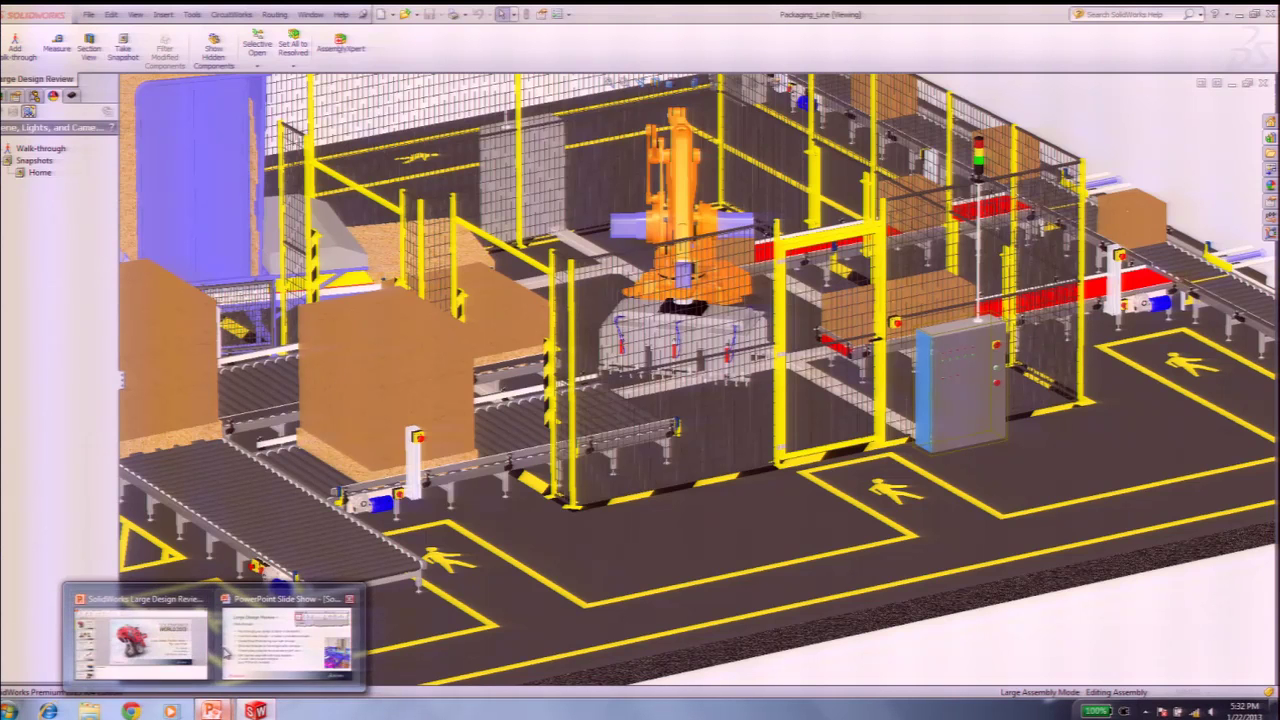
left_click(287, 638)
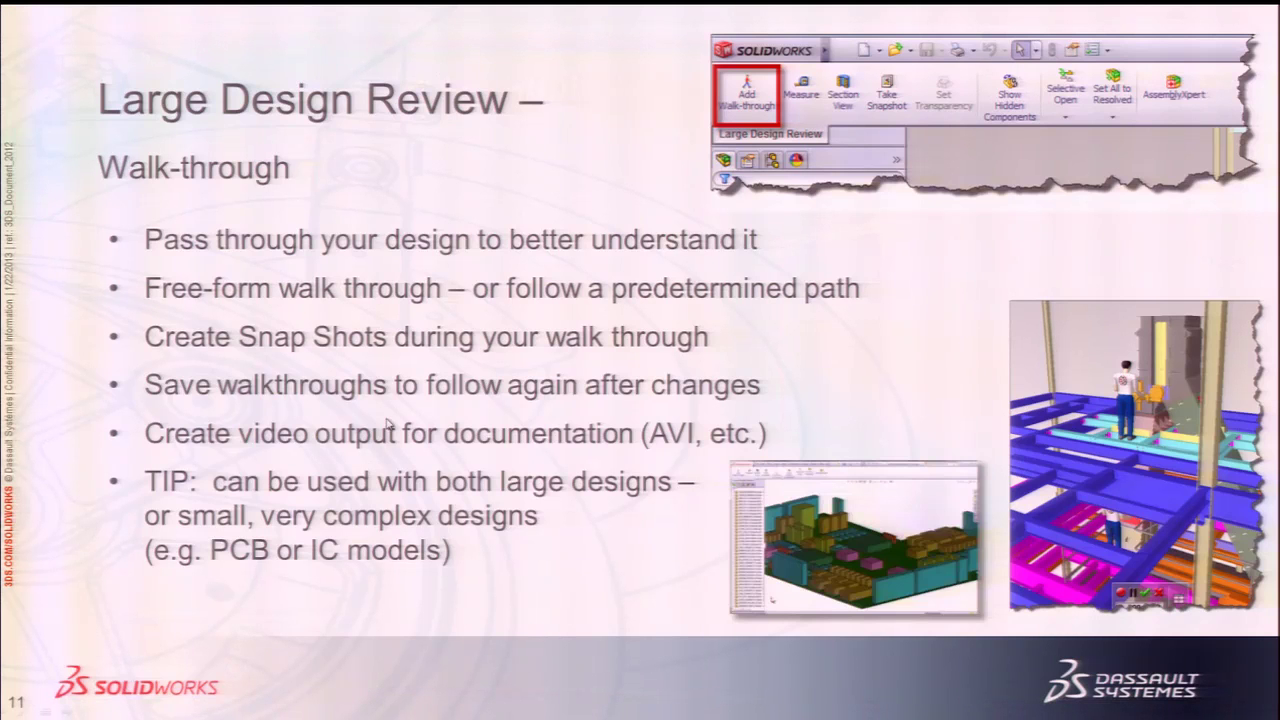
left_click(82, 261)
left_click(83, 262)
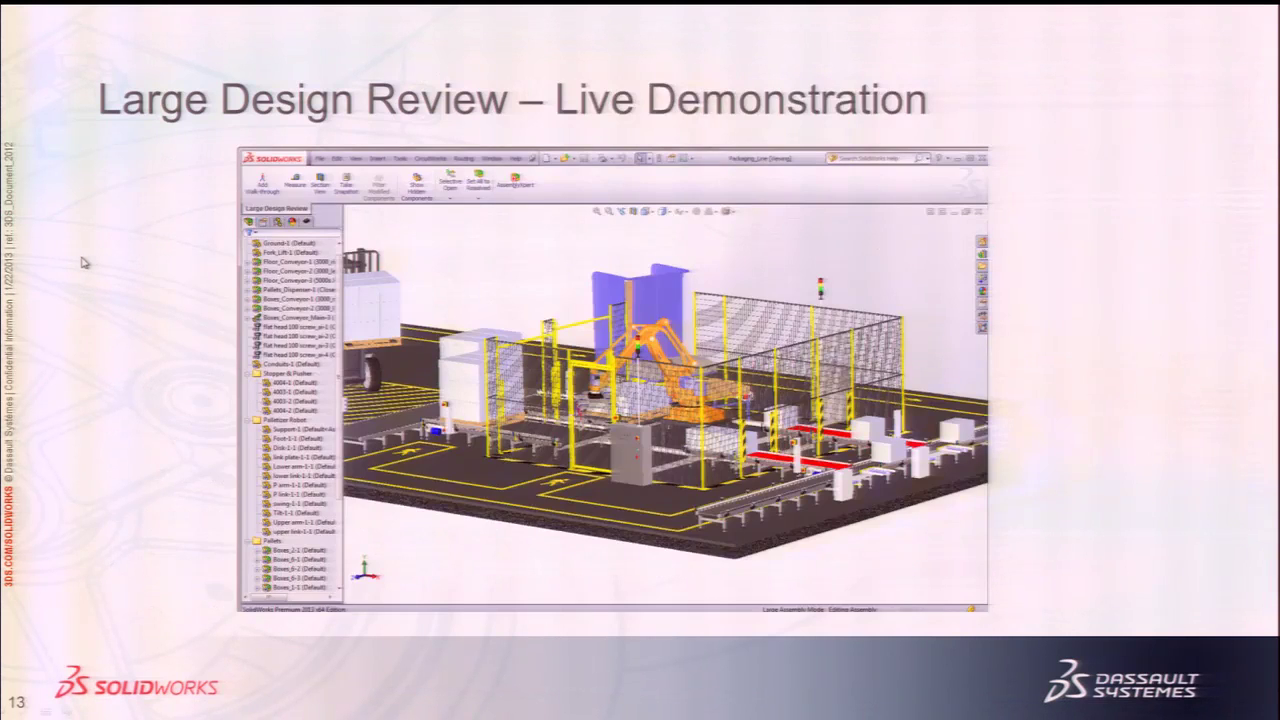